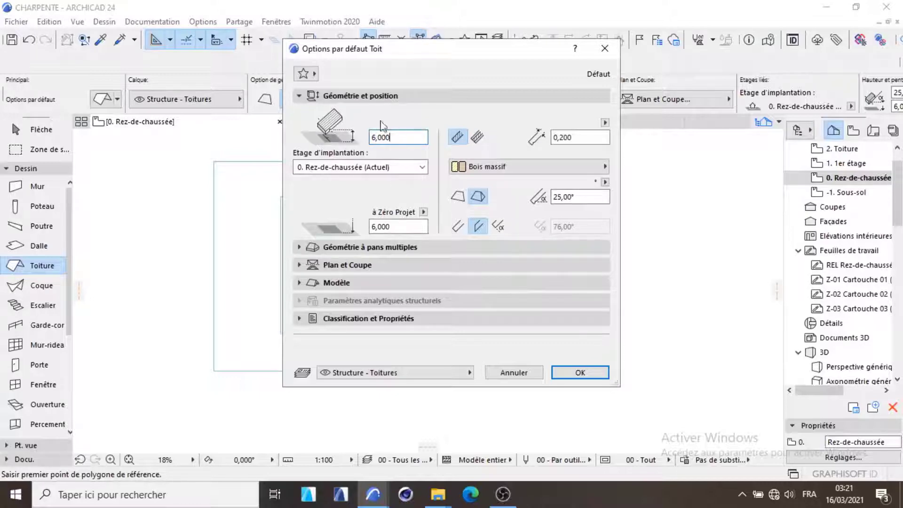
- Set the multi-plane roof's eaves overhang offset (Décalage) to 1,400 and accept the roof defaults
{"action": "left_click", "coordinate": [329, 95]}
{"action": "left_click", "coordinate": [300, 114]}
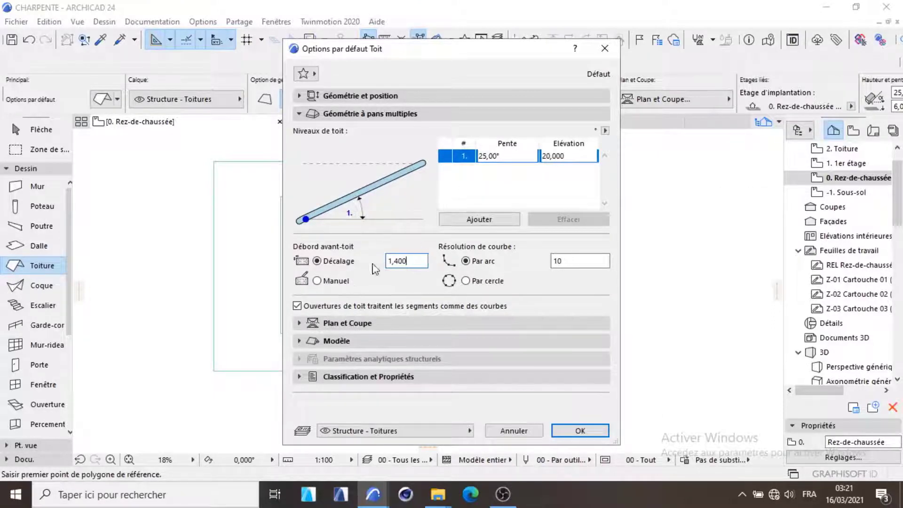
{"action": "left_click", "coordinate": [299, 115]}
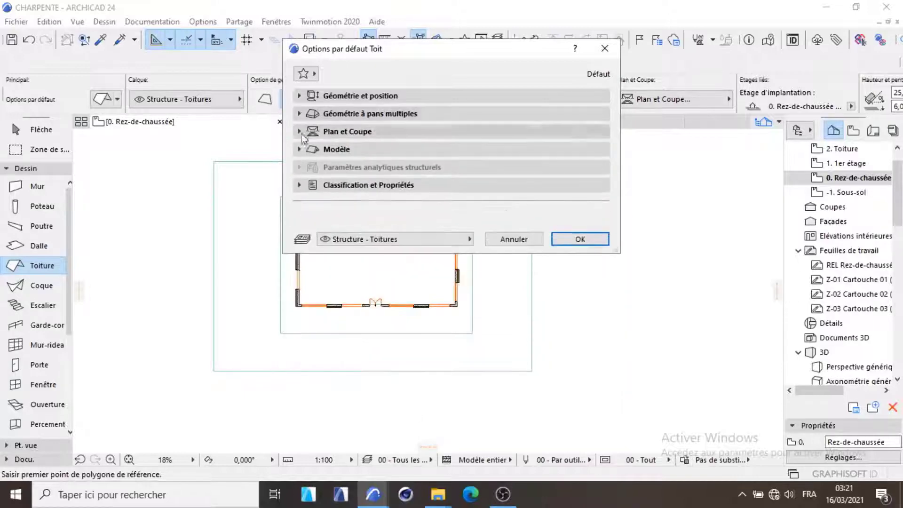
{"action": "left_click", "coordinate": [300, 150]}
{"action": "left_click", "coordinate": [300, 149]}
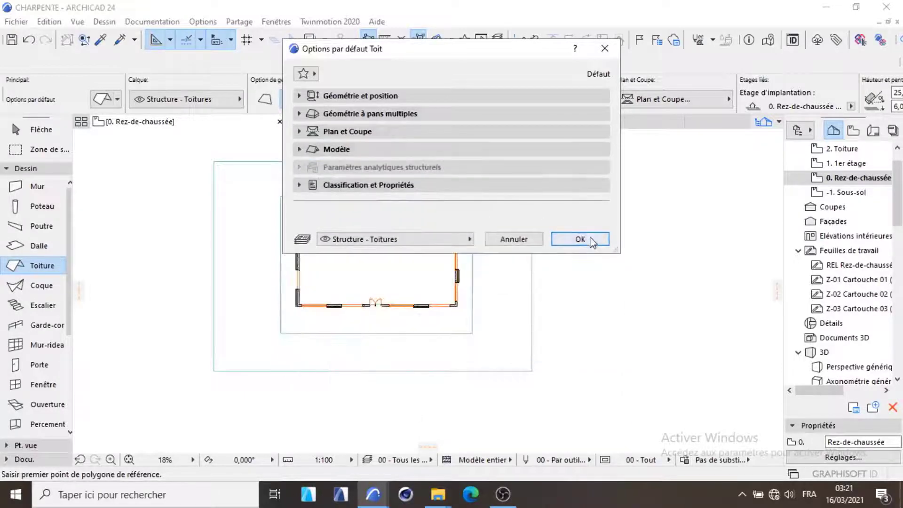
{"action": "left_click", "coordinate": [582, 239]}
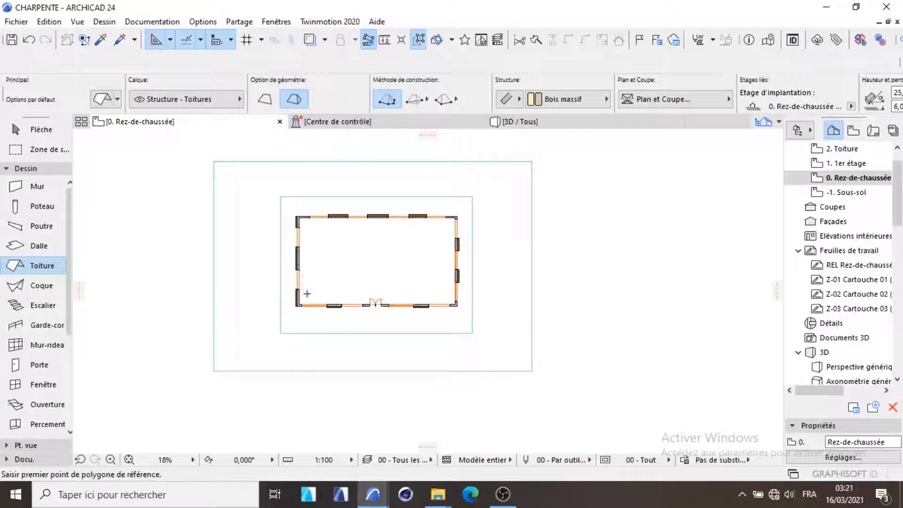
- Draw the multi-plane roof's reference polygon through the four outer wall corners of the building and accept its creation on another storey
{"action": "scroll", "coordinate": [303, 299], "scroll_direction": "up", "scroll_amount": 8}
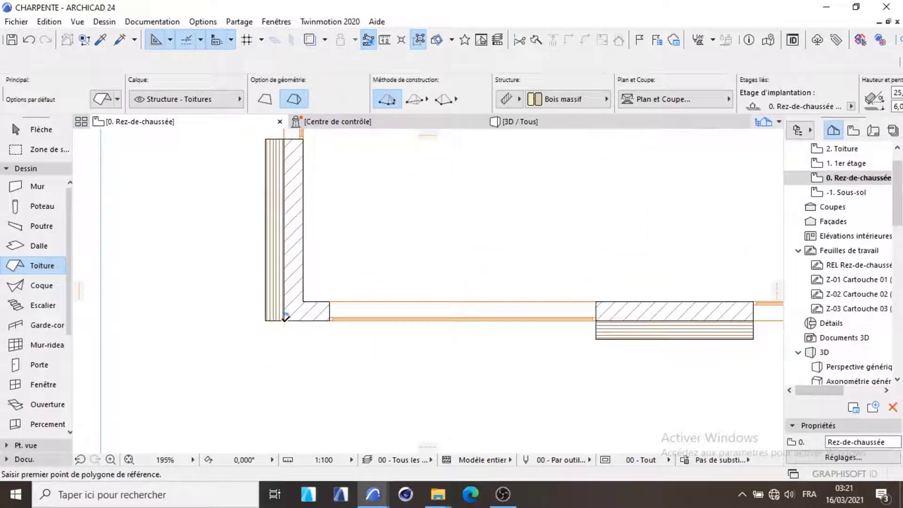
{"action": "left_click", "coordinate": [284, 319]}
{"action": "scroll", "coordinate": [285, 318], "scroll_direction": "down", "scroll_amount": 8}
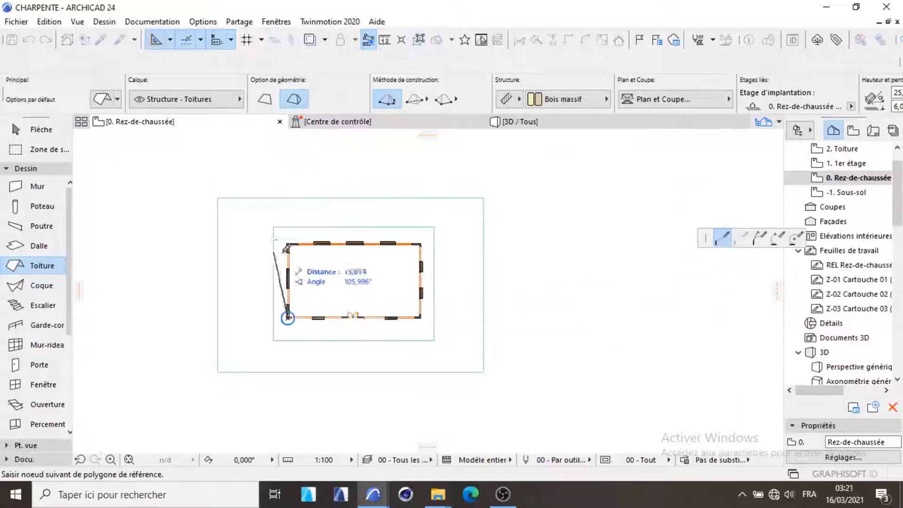
{"action": "scroll", "coordinate": [288, 219], "scroll_direction": "up", "scroll_amount": 8}
{"action": "scroll", "coordinate": [282, 231], "scroll_direction": "up", "scroll_amount": 3}
{"action": "left_click", "coordinate": [279, 235]}
{"action": "scroll", "coordinate": [263, 235], "scroll_direction": "down", "scroll_amount": 8}
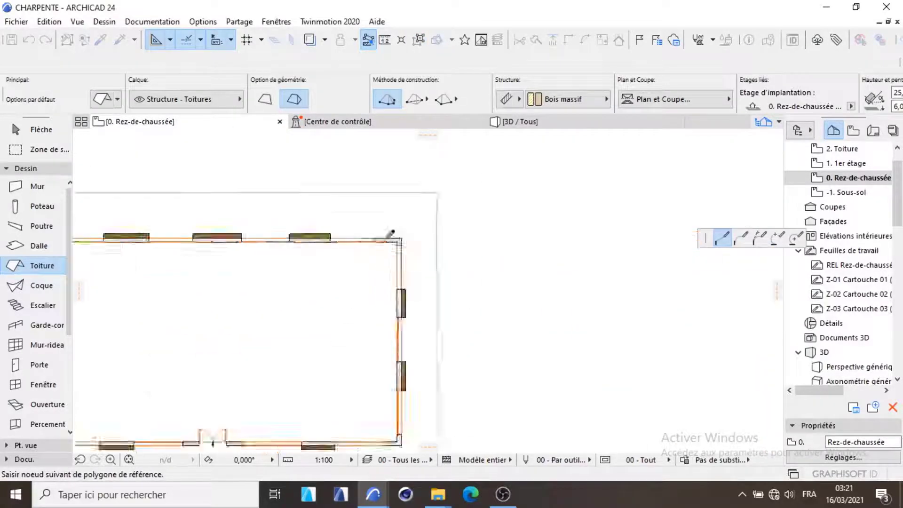
{"action": "scroll", "coordinate": [564, 232], "scroll_direction": "up", "scroll_amount": 8}
{"action": "left_click", "coordinate": [565, 234]}
{"action": "scroll", "coordinate": [541, 212], "scroll_direction": "down", "scroll_amount": 8}
{"action": "scroll", "coordinate": [530, 278], "scroll_direction": "up", "scroll_amount": 8}
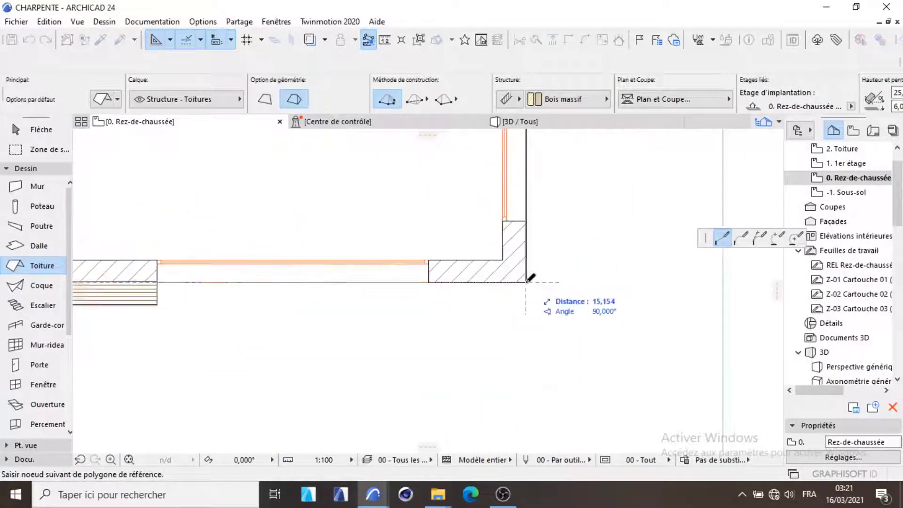
{"action": "scroll", "coordinate": [587, 271], "scroll_direction": "down", "scroll_amount": 5}
{"action": "scroll", "coordinate": [433, 272], "scroll_direction": "up", "scroll_amount": 7}
{"action": "left_click", "coordinate": [363, 256]}
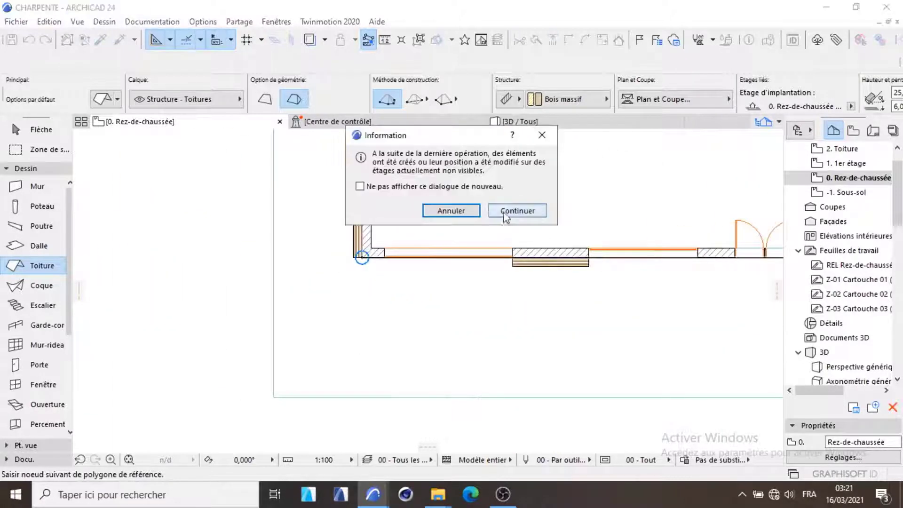
{"action": "left_click", "coordinate": [506, 212]}
{"action": "scroll", "coordinate": [318, 264], "scroll_direction": "down", "scroll_amount": 5}
{"action": "scroll", "coordinate": [317, 264], "scroll_direction": "down", "scroll_amount": 3}
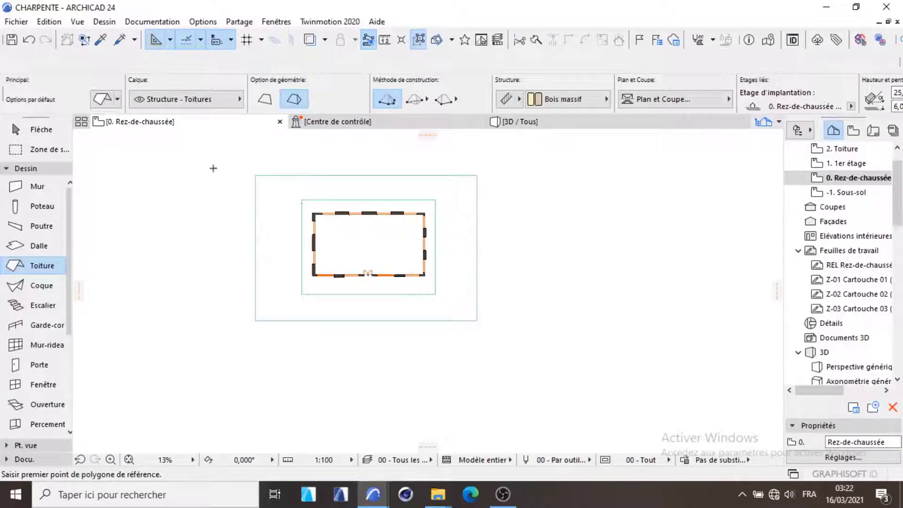
- Open the 2. Toiture storey plan and bring the new roof into view
{"action": "double_click", "coordinate": [801, 149]}
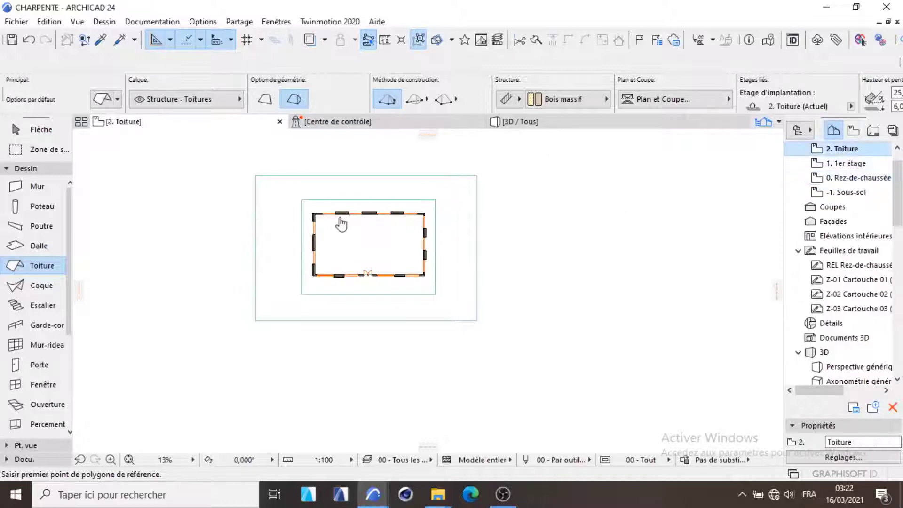
{"action": "scroll", "coordinate": [345, 241], "scroll_direction": "up", "scroll_amount": 4}
{"action": "scroll", "coordinate": [371, 292], "scroll_direction": "down", "scroll_amount": 2}
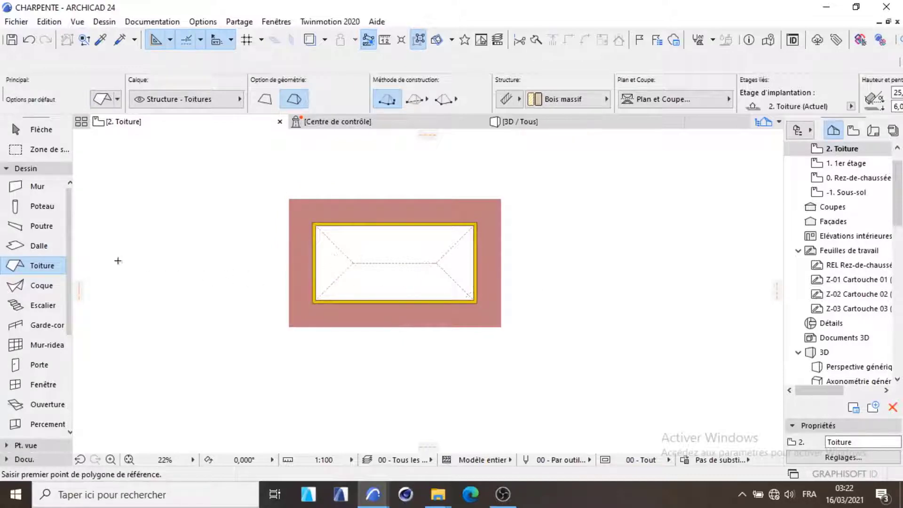
- Measure the roof's full width from eave to eave, perpendicular to the ridge at its left end
{"action": "scroll", "coordinate": [391, 262], "scroll_direction": "up", "scroll_amount": 2}
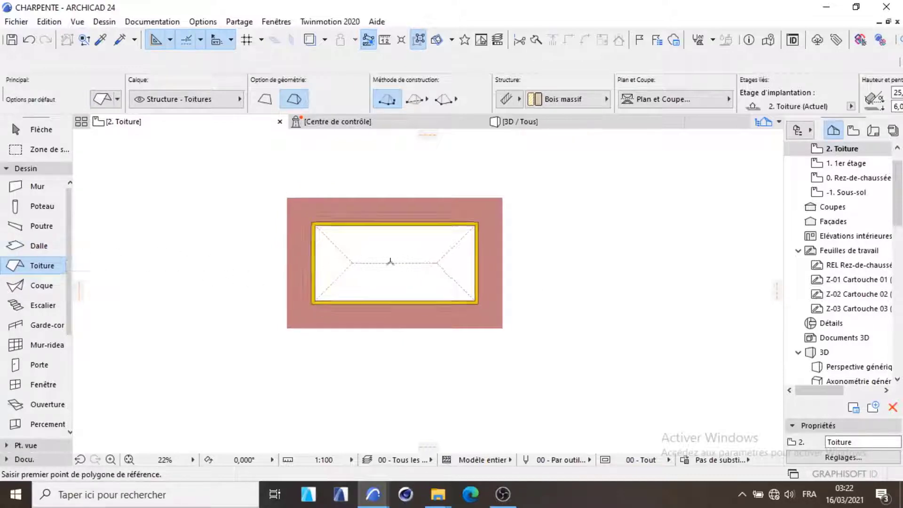
{"action": "left_click", "coordinate": [384, 39]}
{"action": "scroll", "coordinate": [348, 177], "scroll_direction": "up", "scroll_amount": 2}
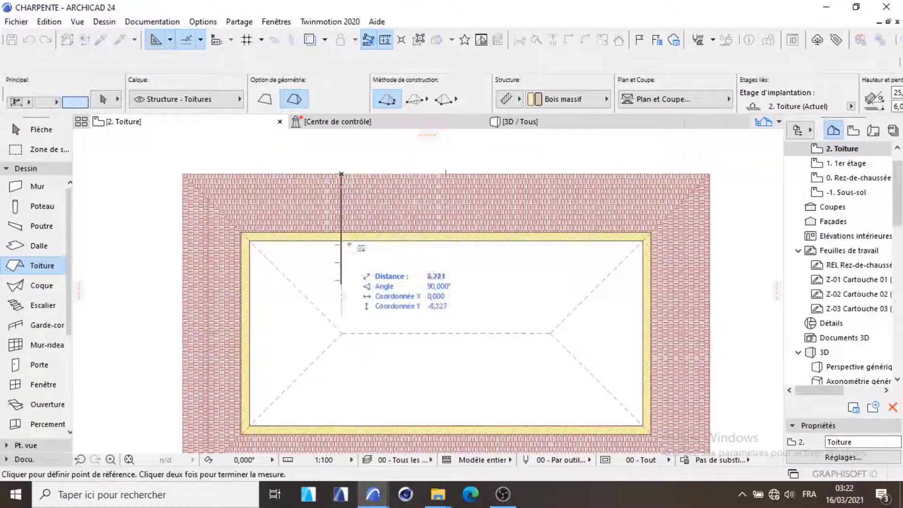
{"action": "scroll", "coordinate": [349, 254], "scroll_direction": "down", "scroll_amount": 5}
{"action": "scroll", "coordinate": [348, 254], "scroll_direction": "up", "scroll_amount": 5}
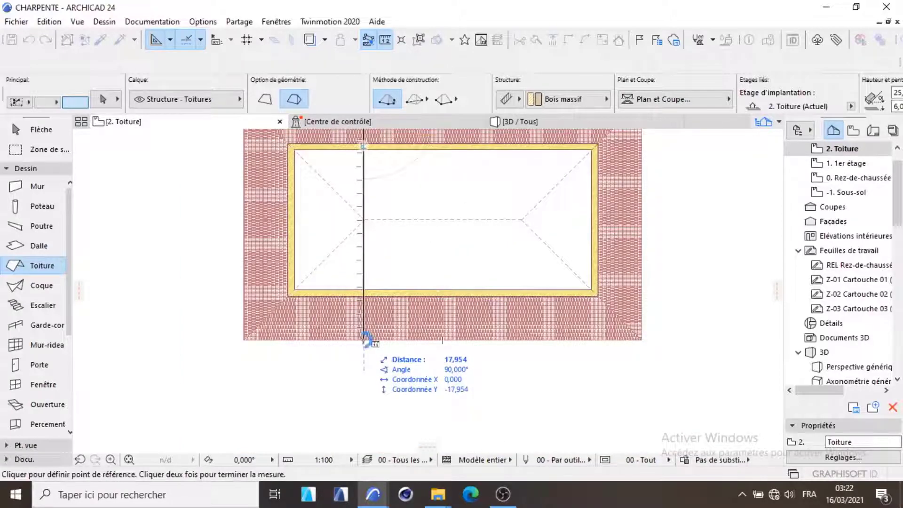
{"action": "left_click", "coordinate": [41, 266]}
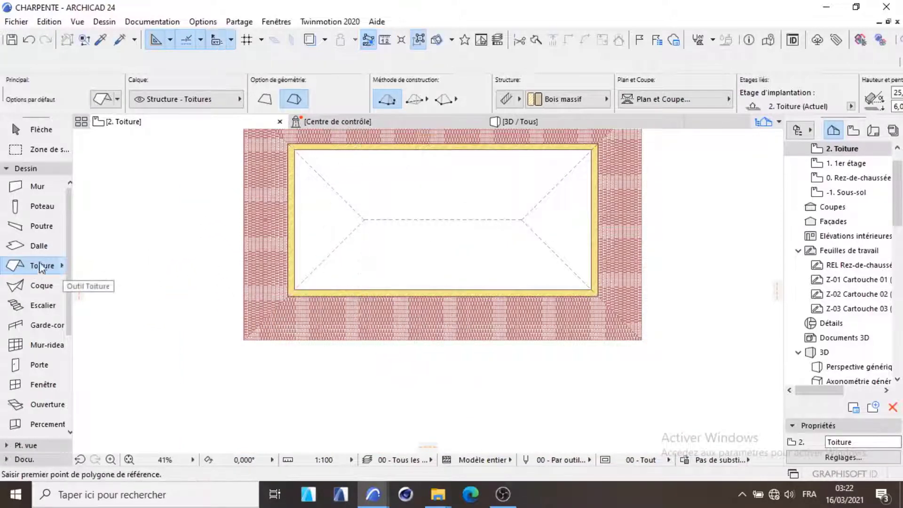
- Search the object library for "Ferme" and choose the Ferme 1 24 truss as the default object
{"action": "scroll", "coordinate": [43, 347], "scroll_direction": "down", "scroll_amount": 3}
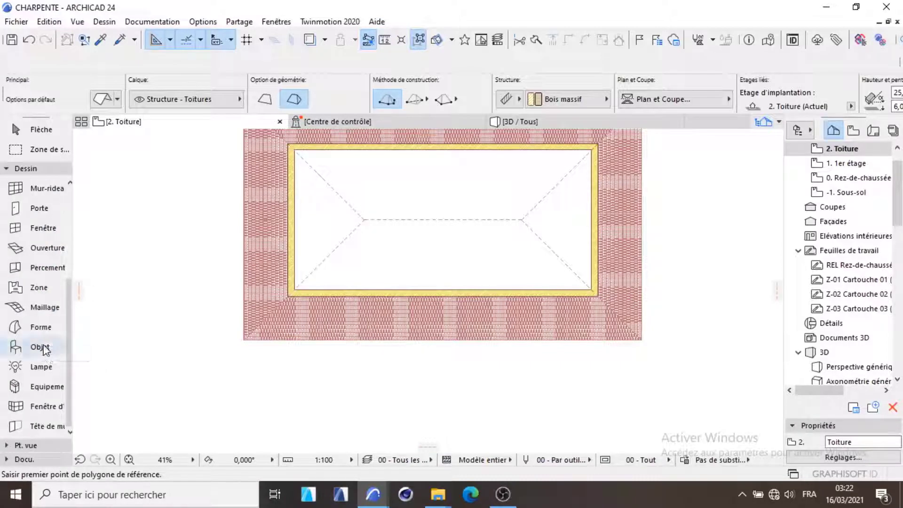
{"action": "left_click", "coordinate": [40, 347]}
{"action": "key", "text": "ctrl+t"}
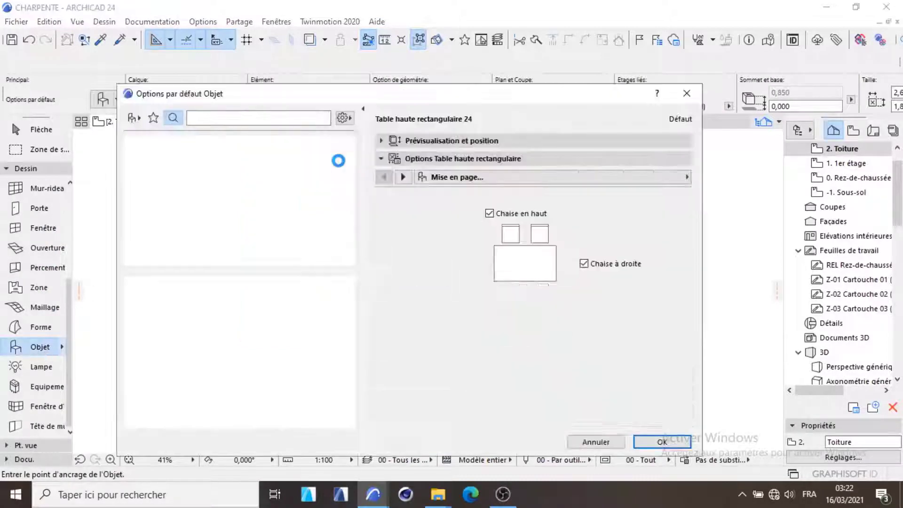
{"action": "left_click", "coordinate": [247, 119]}
{"action": "type", "text": "F"}
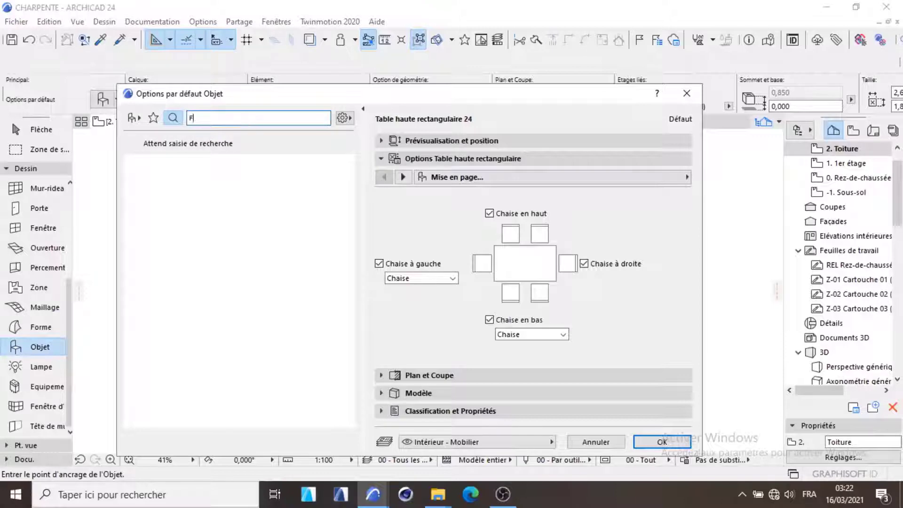
{"action": "type", "text": "erme"}
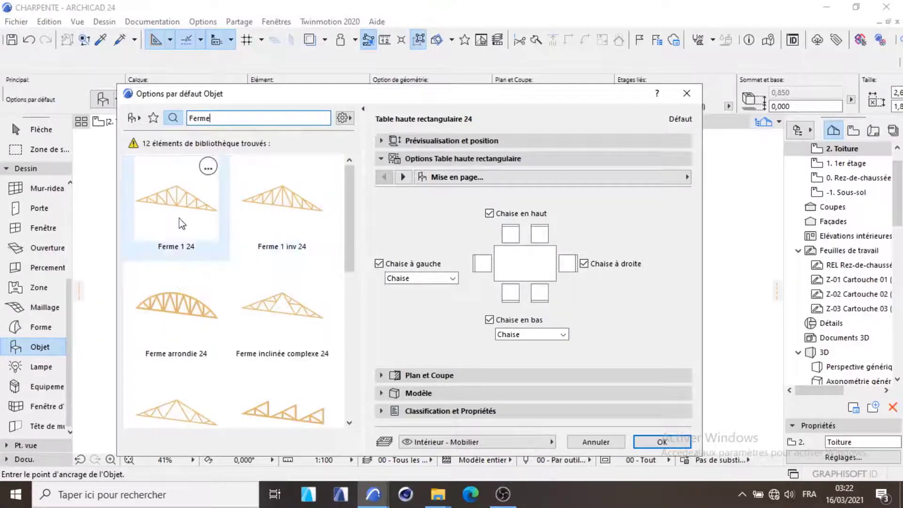
{"action": "left_click", "coordinate": [266, 214]}
{"action": "left_click", "coordinate": [182, 221]}
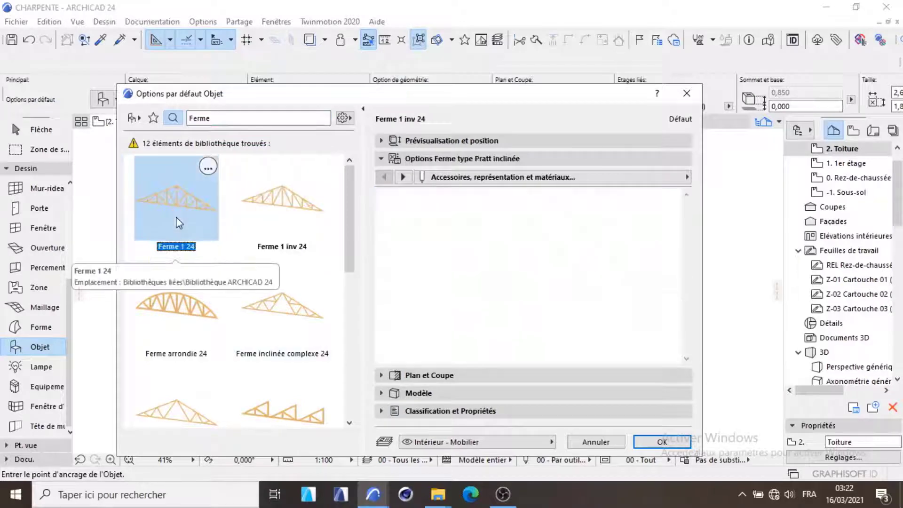
- Set the truss's tie beam length (Longueur entrait) to 17,930 and its number of divisions to 12
{"action": "left_click", "coordinate": [381, 140]}
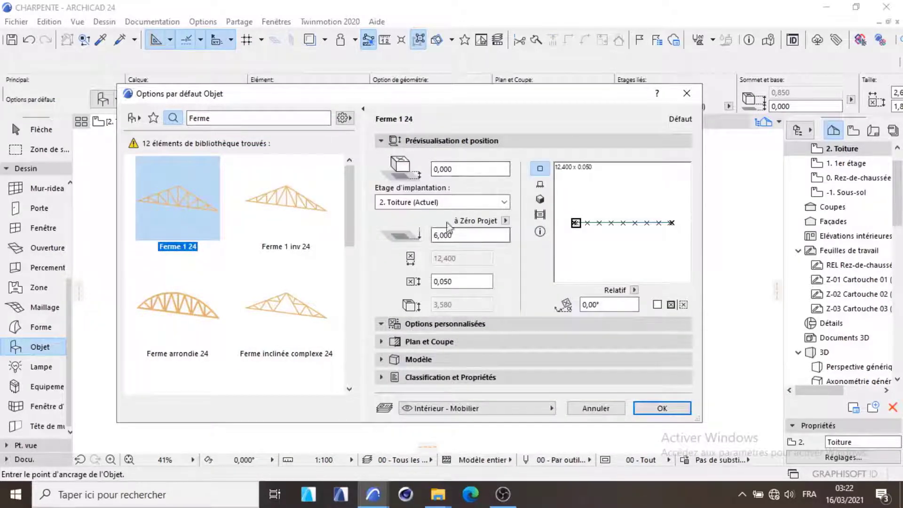
{"action": "left_click", "coordinate": [394, 141]}
{"action": "left_click", "coordinate": [395, 158]}
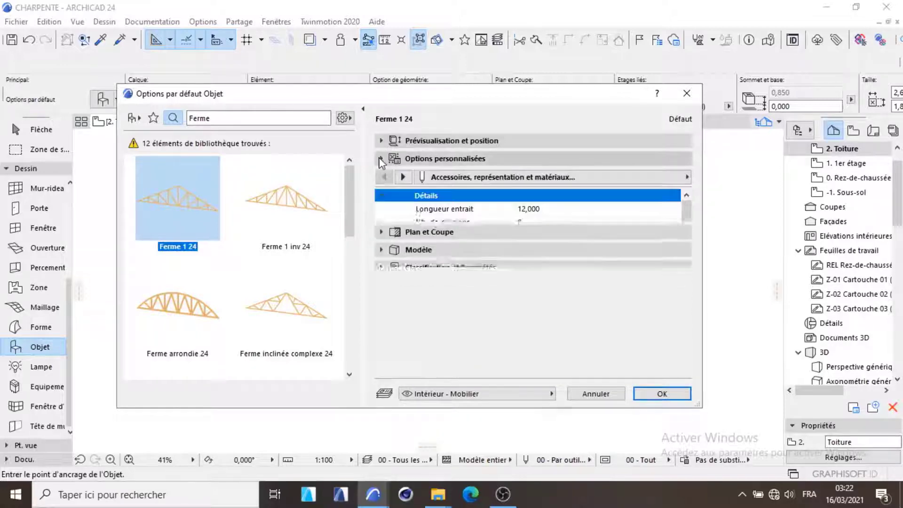
{"action": "left_click", "coordinate": [520, 209]}
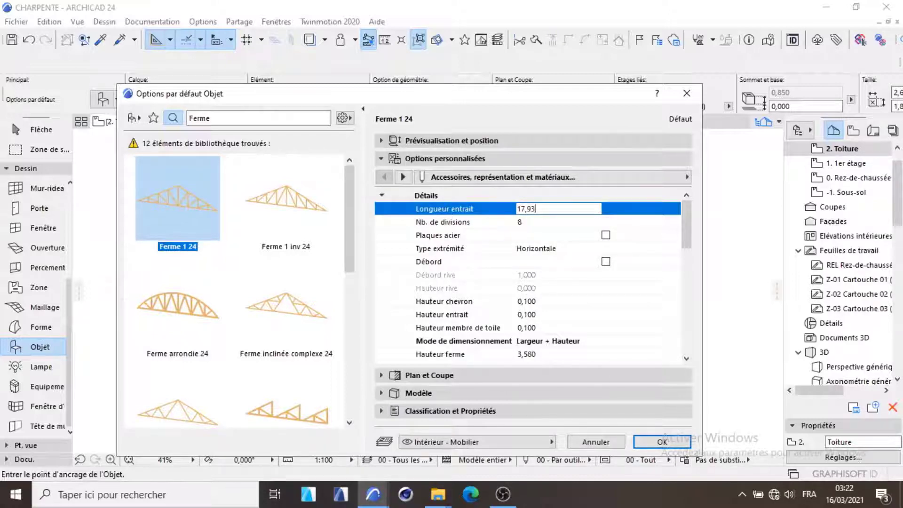
{"action": "key", "text": "Return"}
{"action": "left_click", "coordinate": [541, 222]}
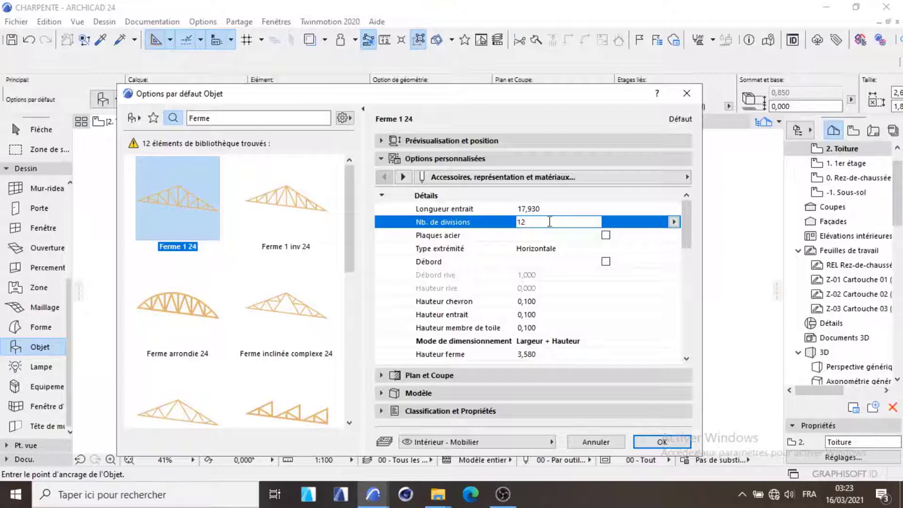
- Set the truss's rafter height (Hauteur chevron) to 0,150 and tie beam height (Hauteur entrait) to 0,15, and accept the object settings
{"action": "left_click", "coordinate": [435, 249]}
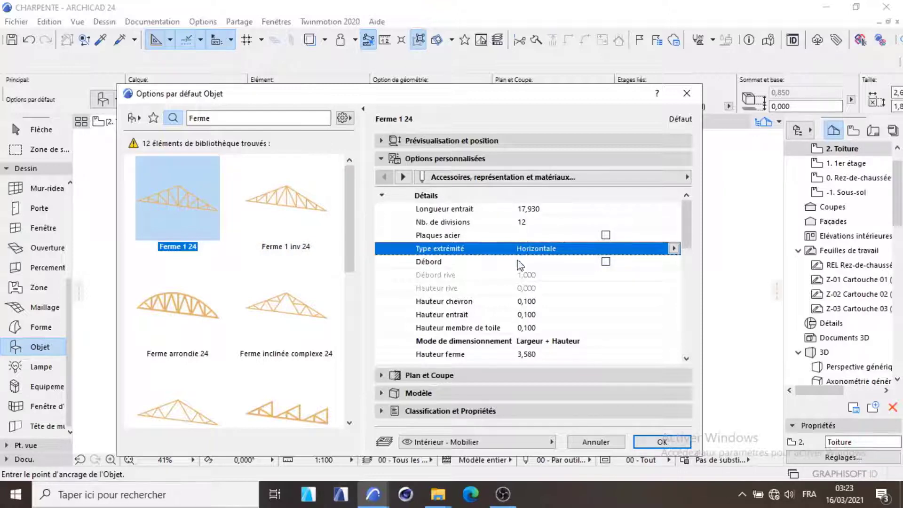
{"action": "left_click", "coordinate": [540, 301]}
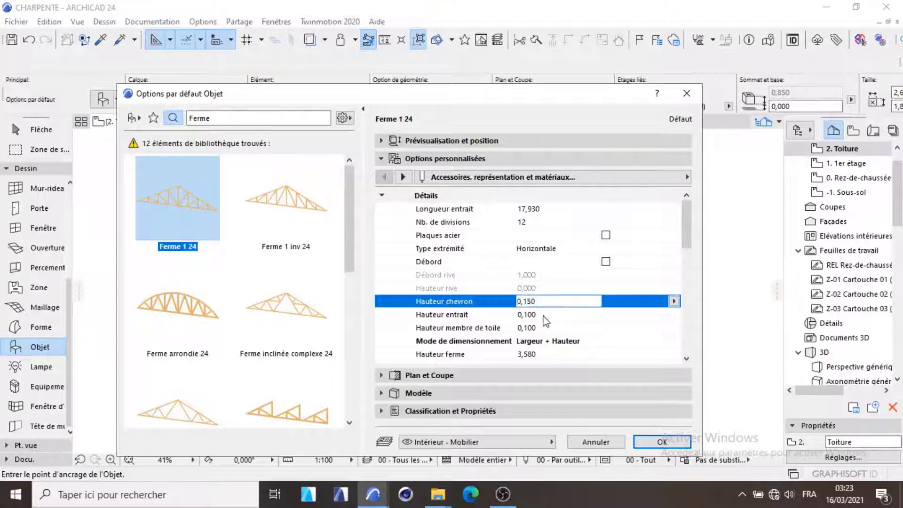
{"action": "left_click", "coordinate": [546, 314]}
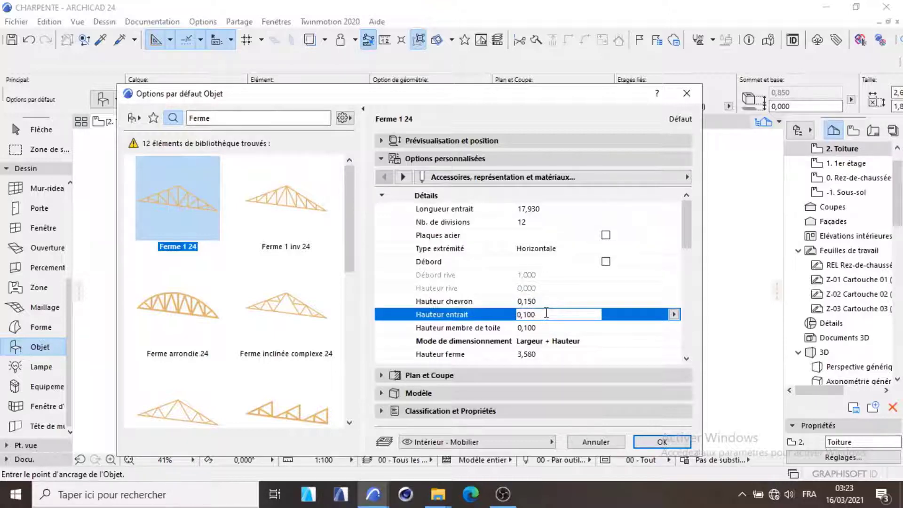
{"action": "type", "text": "0,15"}
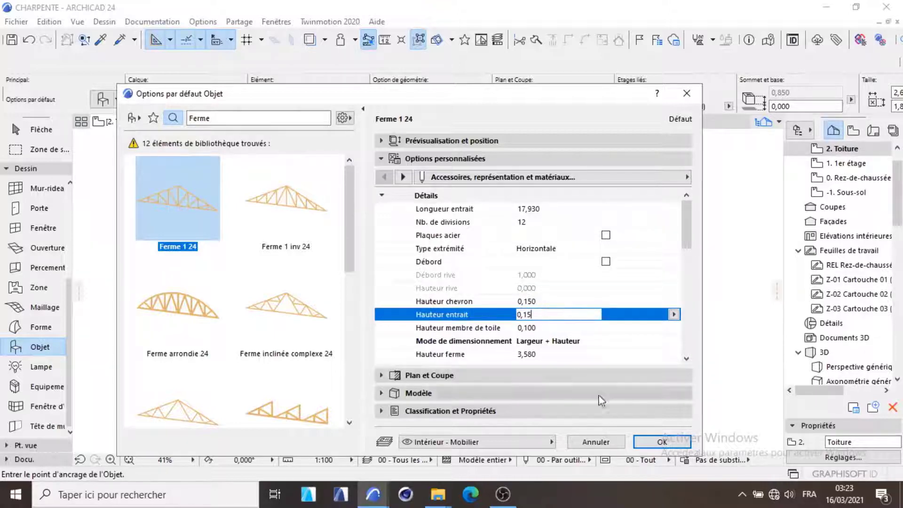
{"action": "left_click", "coordinate": [662, 442]}
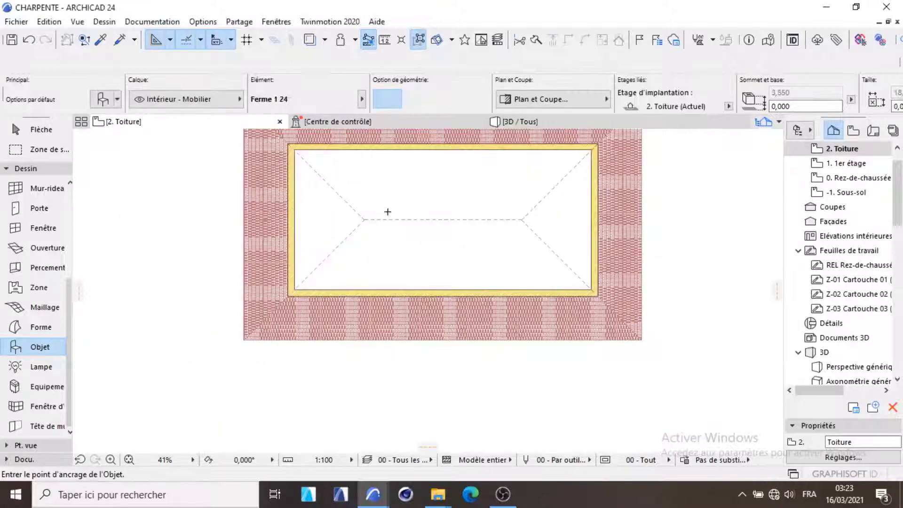
- Place the truss along the roof ridge and move it so its midpoint sits on the ridge's left end
{"action": "scroll", "coordinate": [359, 257], "scroll_direction": "up", "scroll_amount": 2}
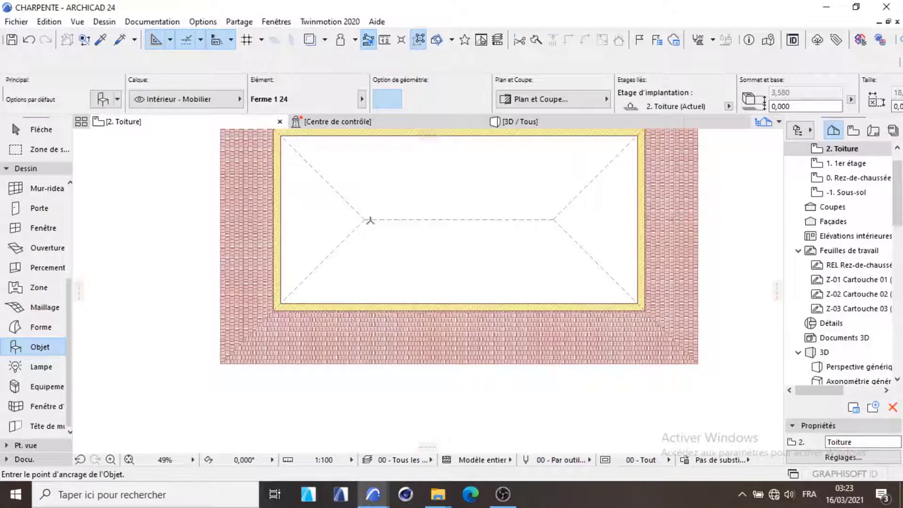
{"action": "left_click", "coordinate": [409, 220]}
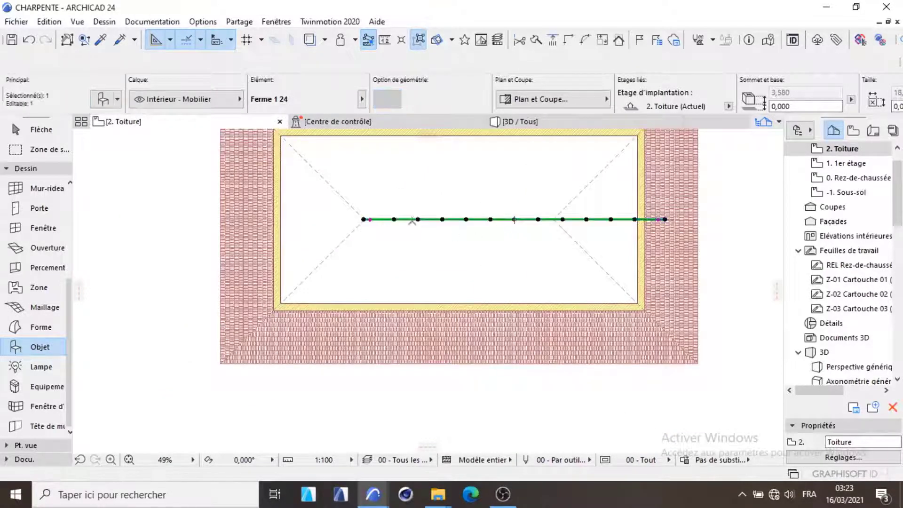
{"action": "key", "text": "ctrl+d"}
{"action": "left_click", "coordinate": [515, 220]}
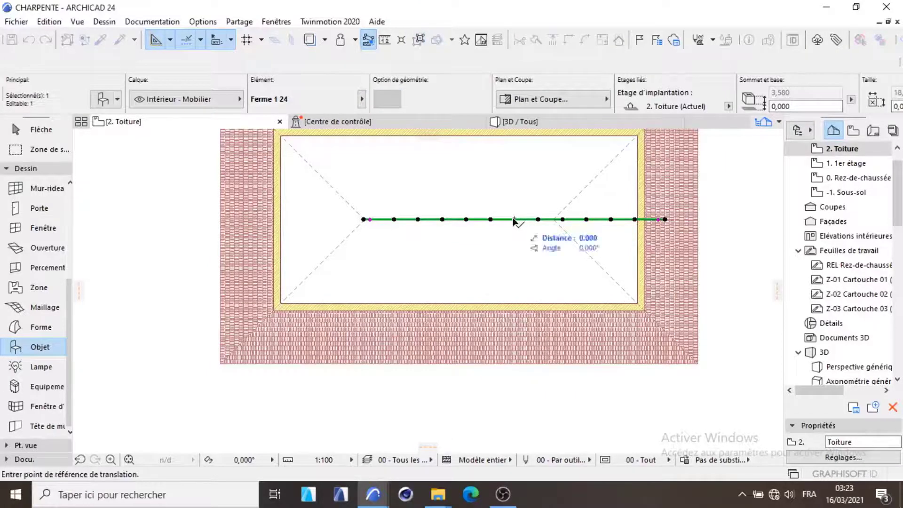
{"action": "scroll", "coordinate": [381, 222], "scroll_direction": "up", "scroll_amount": 5}
{"action": "left_click", "coordinate": [337, 215]}
- Rotate the truss 90° about its midpoint so it spans the roof perpendicular to the ridge
{"action": "key", "text": "ctrl+e"}
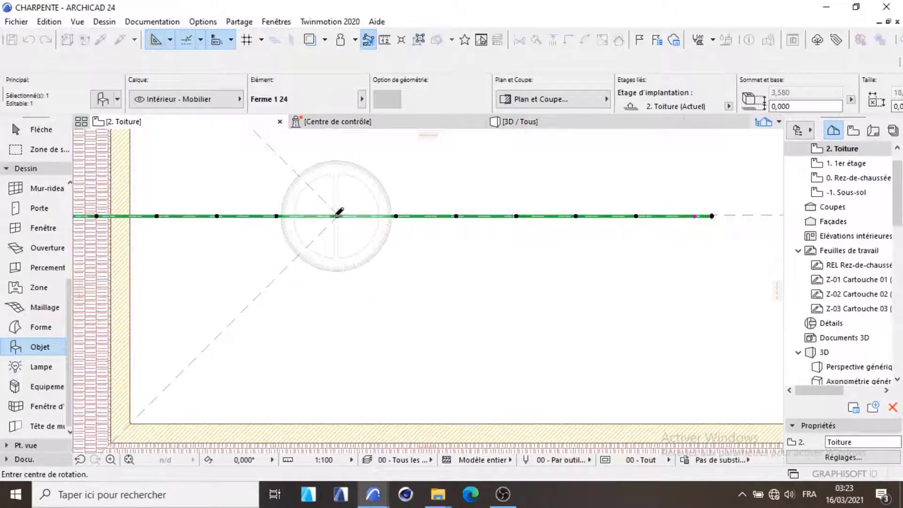
{"action": "left_click", "coordinate": [337, 216]}
{"action": "left_click", "coordinate": [517, 216]}
{"action": "left_click", "coordinate": [339, 151]}
{"action": "scroll", "coordinate": [341, 179], "scroll_direction": "down", "scroll_amount": 5}
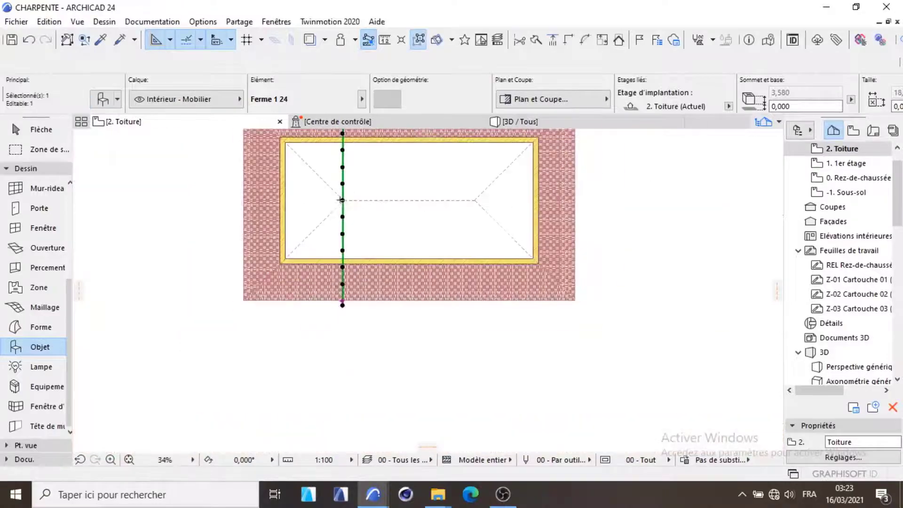
- Stretch the truss's lower end inward so it stops at the roof's lower eave edge
{"action": "scroll", "coordinate": [346, 189], "scroll_direction": "up", "scroll_amount": 6}
{"action": "scroll", "coordinate": [346, 192], "scroll_direction": "down", "scroll_amount": 3}
{"action": "scroll", "coordinate": [346, 192], "scroll_direction": "down", "scroll_amount": 2}
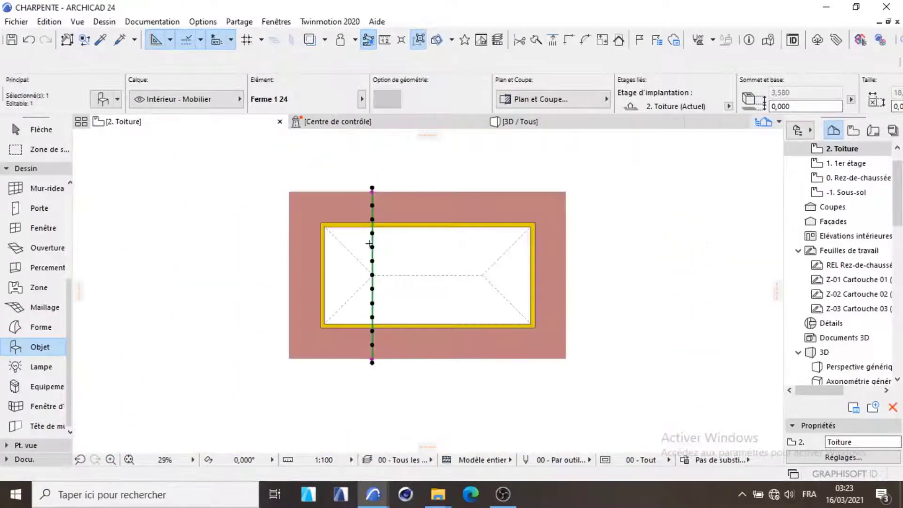
{"action": "scroll", "coordinate": [375, 362], "scroll_direction": "up", "scroll_amount": 6}
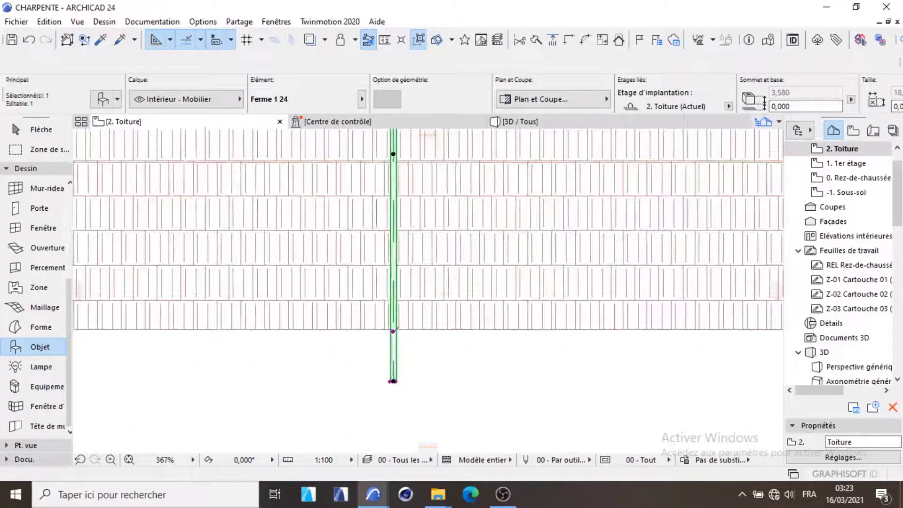
{"action": "left_click", "coordinate": [393, 331]}
{"action": "scroll", "coordinate": [397, 301], "scroll_direction": "up", "scroll_amount": 5}
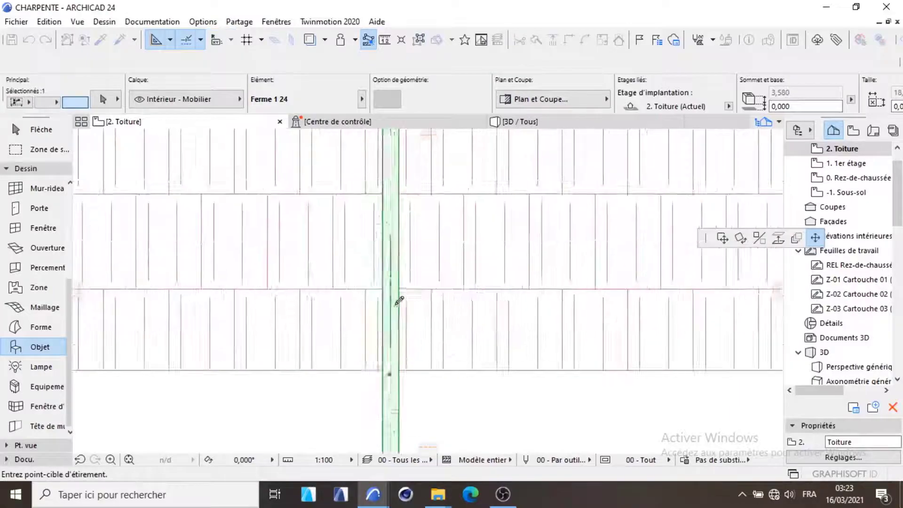
{"action": "left_click", "coordinate": [399, 234]}
- Stretch the truss's upper end inward to the roof's upper eave edge, for a tie beam length of 17,138
{"action": "scroll", "coordinate": [359, 329], "scroll_direction": "down", "scroll_amount": 10}
{"action": "scroll", "coordinate": [360, 174], "scroll_direction": "up", "scroll_amount": 6}
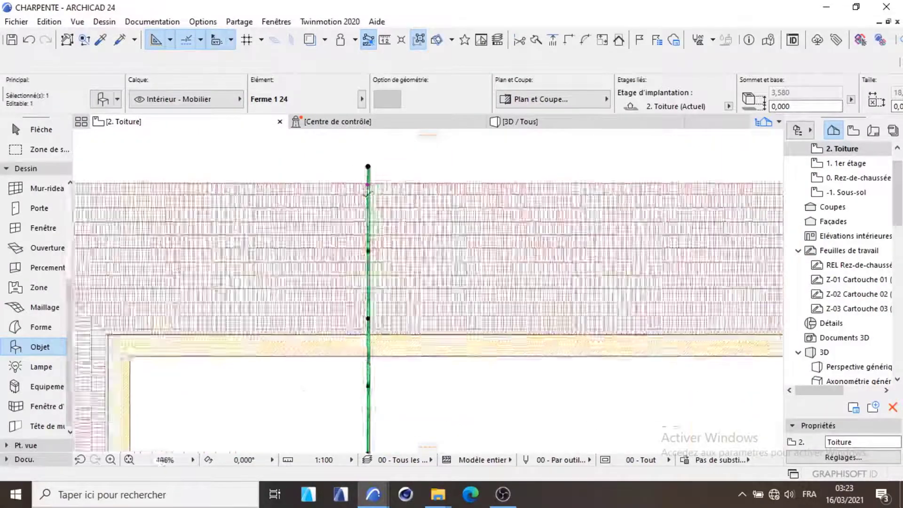
{"action": "left_click", "coordinate": [361, 234]}
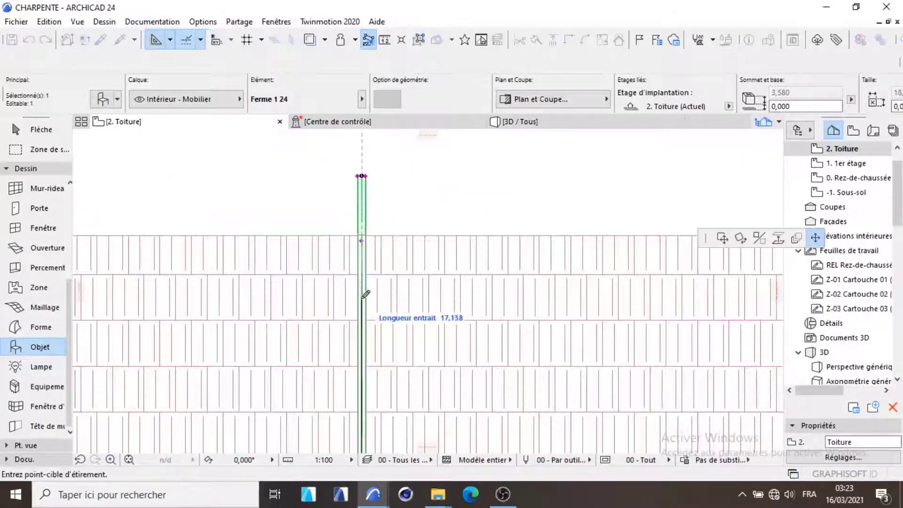
{"action": "left_click", "coordinate": [365, 235]}
{"action": "scroll", "coordinate": [377, 308], "scroll_direction": "down", "scroll_amount": 6}
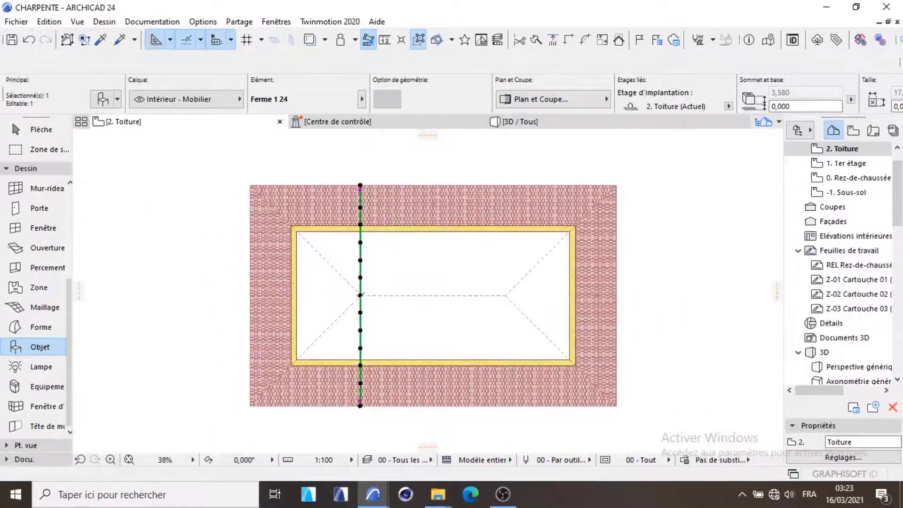
- Move the truss about 0,06 m horizontally along the ridge so its midpoint sits back on the ridge's left end
{"action": "scroll", "coordinate": [364, 277], "scroll_direction": "up", "scroll_amount": 10}
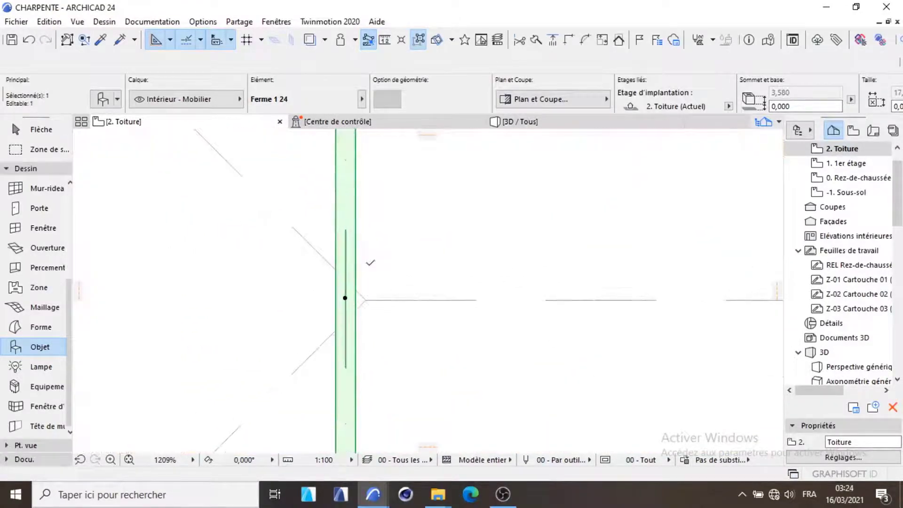
{"action": "key", "text": "ctrl+d"}
{"action": "left_click", "coordinate": [345, 298]}
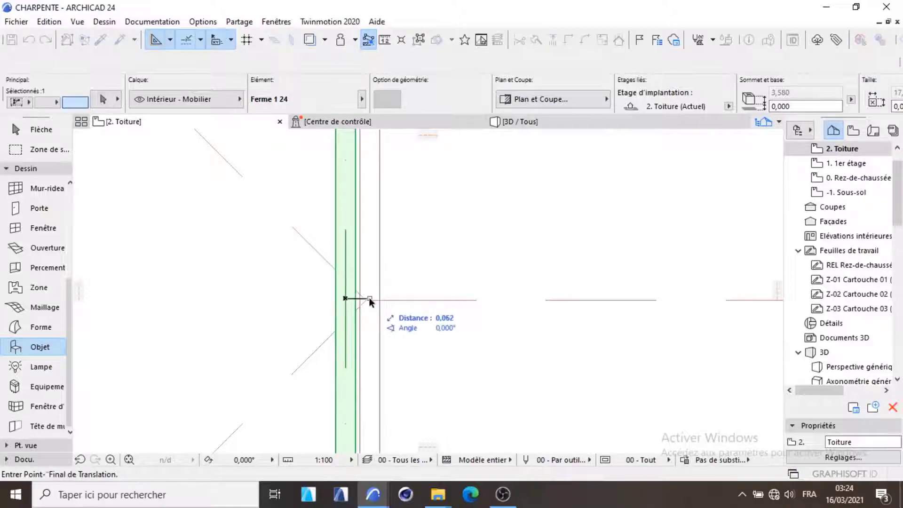
{"action": "left_click", "coordinate": [371, 299]}
{"action": "scroll", "coordinate": [356, 246], "scroll_direction": "down", "scroll_amount": 8}
{"action": "scroll", "coordinate": [365, 343], "scroll_direction": "down", "scroll_amount": 3}
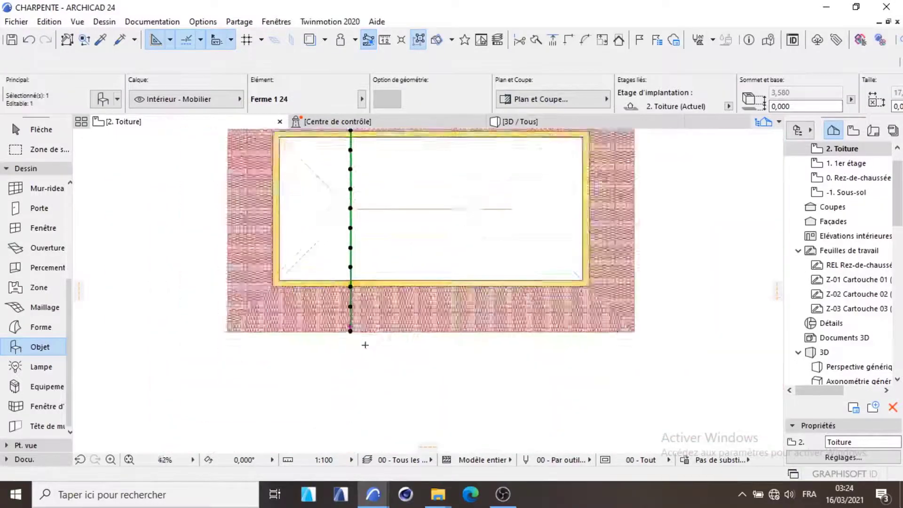
- Nudge the truss about 0,004 m perpendicular to the ridge to align its upper end with the eave edge, and deselect it
{"action": "scroll", "coordinate": [355, 356], "scroll_direction": "up", "scroll_amount": 10}
{"action": "scroll", "coordinate": [356, 335], "scroll_direction": "down", "scroll_amount": 8}
{"action": "scroll", "coordinate": [356, 335], "scroll_direction": "down", "scroll_amount": 3}
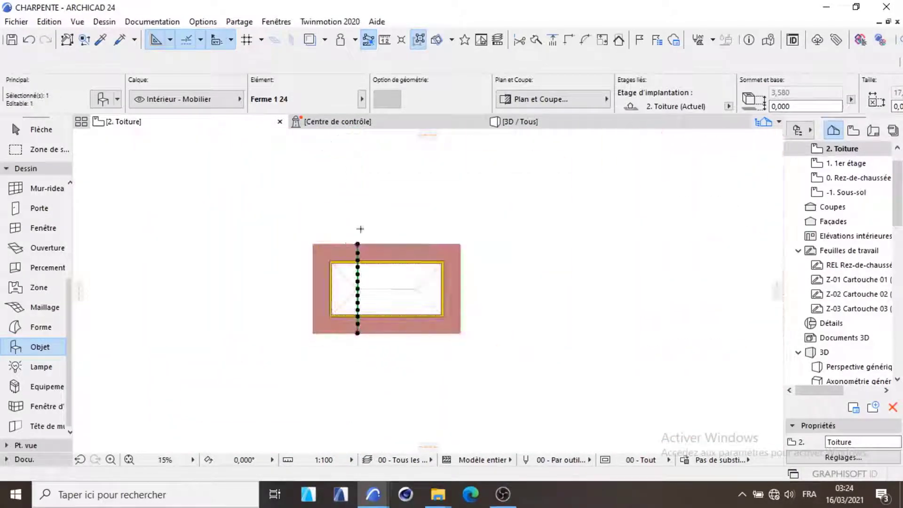
{"action": "scroll", "coordinate": [348, 282], "scroll_direction": "up", "scroll_amount": 12}
{"action": "scroll", "coordinate": [334, 266], "scroll_direction": "up", "scroll_amount": 3}
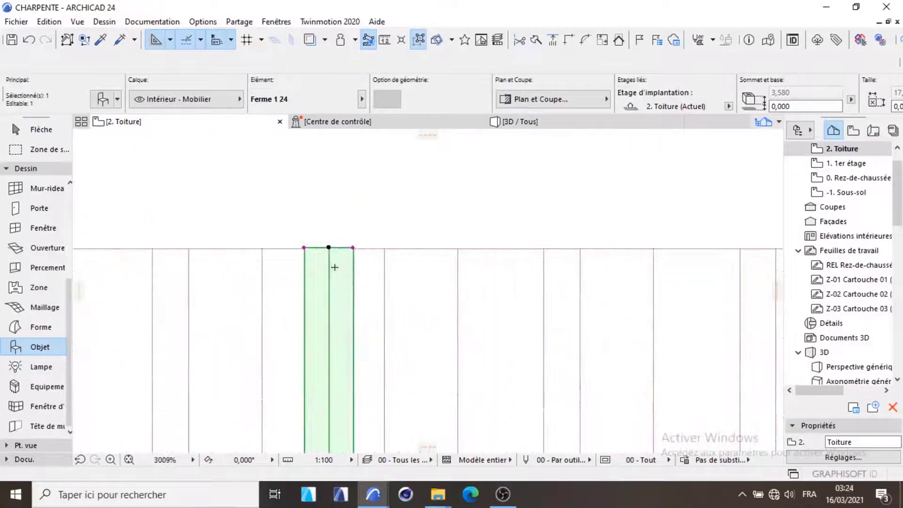
{"action": "key", "text": "ctrl+d"}
{"action": "scroll", "coordinate": [336, 262], "scroll_direction": "up", "scroll_amount": 4}
{"action": "left_click", "coordinate": [320, 232]}
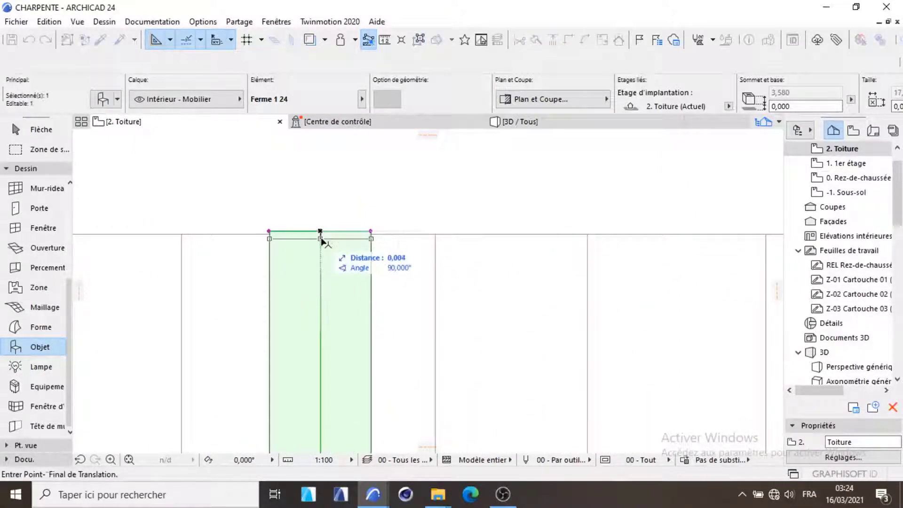
{"action": "scroll", "coordinate": [320, 233], "scroll_direction": "down", "scroll_amount": 10}
{"action": "scroll", "coordinate": [319, 376], "scroll_direction": "up", "scroll_amount": 5}
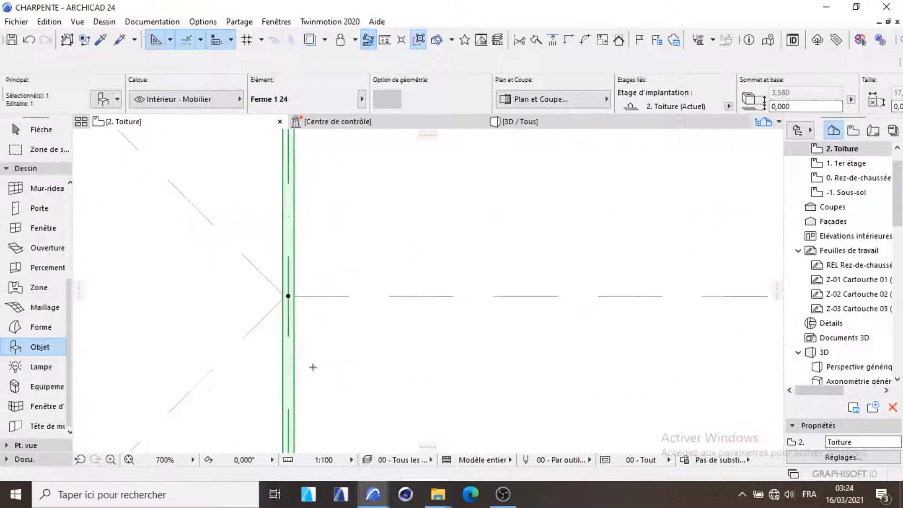
{"action": "scroll", "coordinate": [332, 306], "scroll_direction": "down", "scroll_amount": 7}
{"action": "scroll", "coordinate": [324, 301], "scroll_direction": "up", "scroll_amount": 7}
{"action": "scroll", "coordinate": [322, 281], "scroll_direction": "down", "scroll_amount": 9}
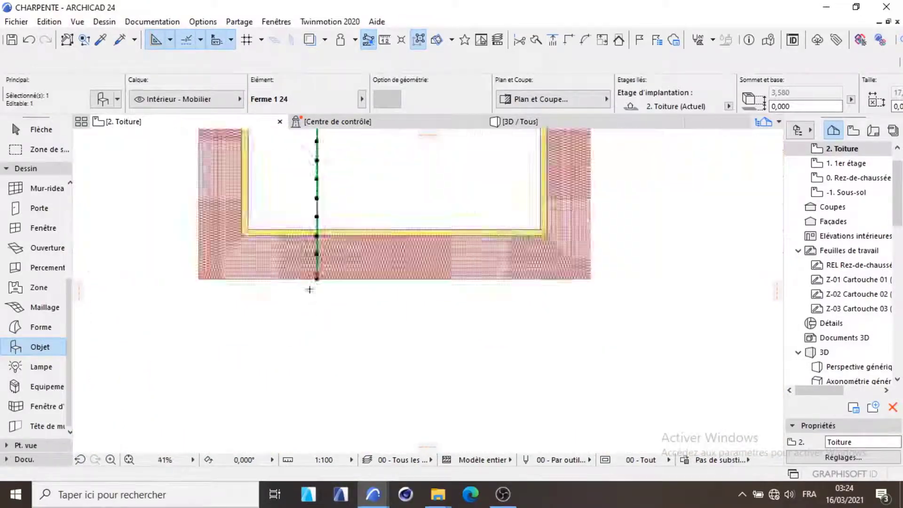
{"action": "scroll", "coordinate": [277, 269], "scroll_direction": "up", "scroll_amount": 1}
{"action": "key", "text": "Escape"}
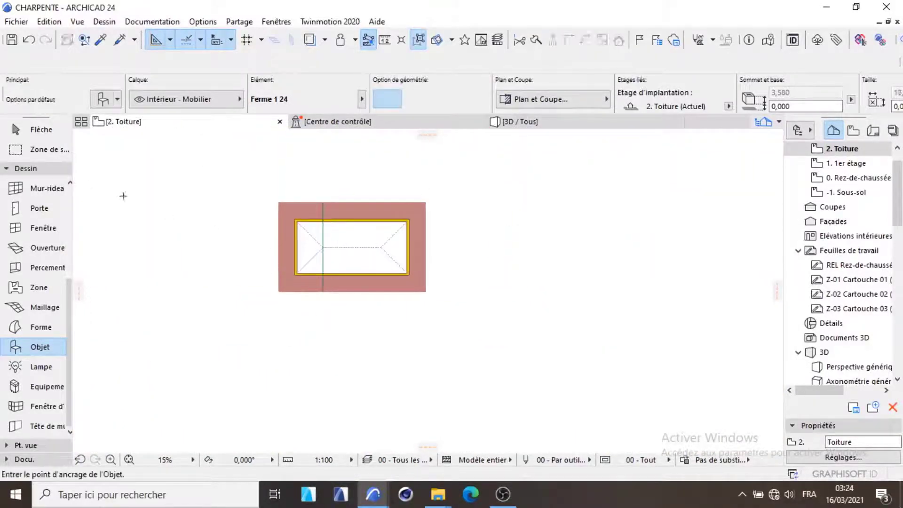
- Draw a vertical section line across the building just right of the truss, looking left towards it, and open the section Coupe CC
{"action": "left_click", "coordinate": [9, 170]}
{"action": "left_click", "coordinate": [9, 183]}
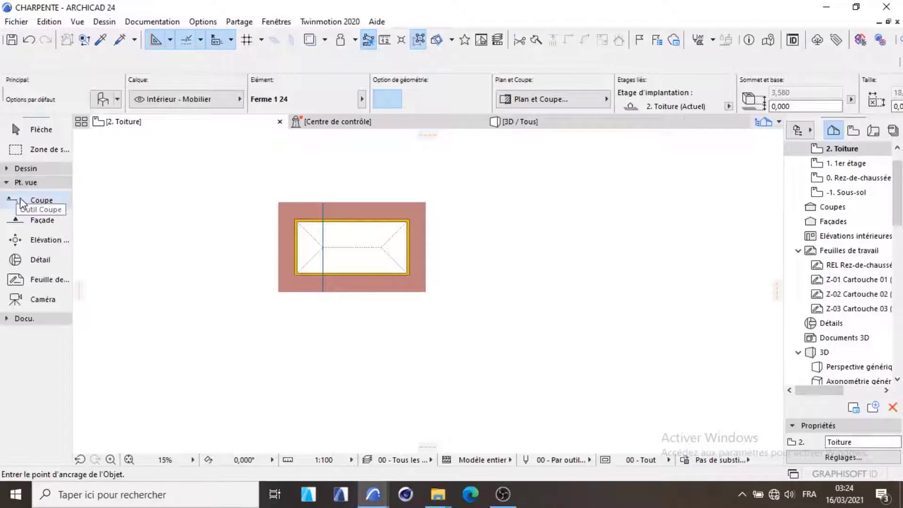
{"action": "left_click", "coordinate": [41, 200]}
{"action": "scroll", "coordinate": [331, 185], "scroll_direction": "up", "scroll_amount": 1}
{"action": "left_click", "coordinate": [327, 184]}
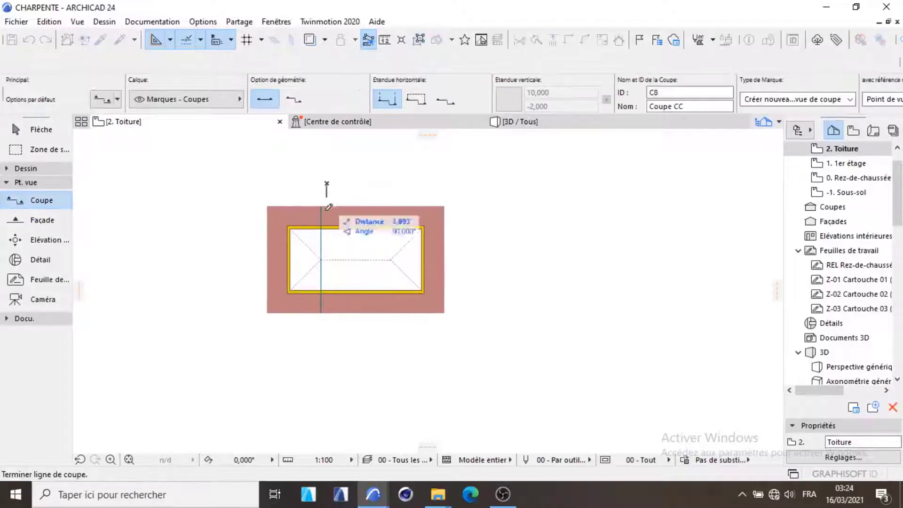
{"action": "left_click", "coordinate": [327, 360]}
{"action": "left_click", "coordinate": [287, 360]}
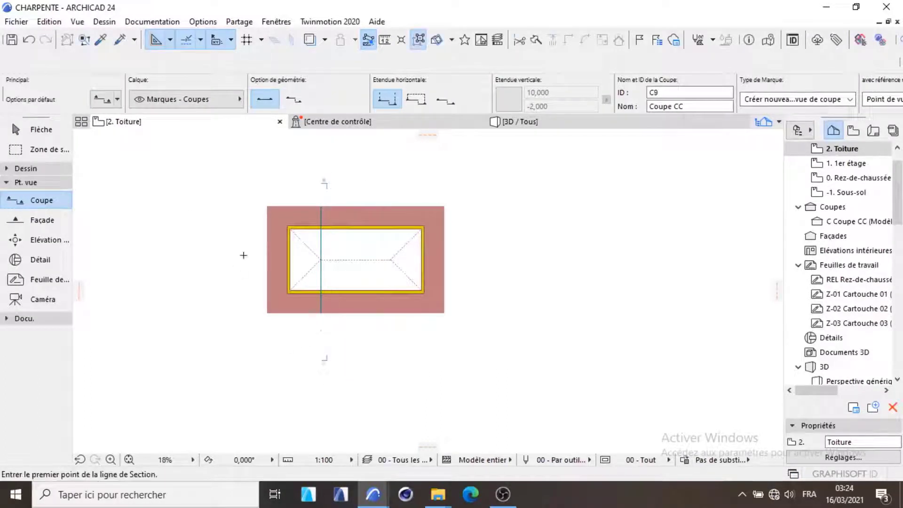
{"action": "scroll", "coordinate": [389, 263], "scroll_direction": "down", "scroll_amount": 3}
{"action": "double_click", "coordinate": [834, 223]}
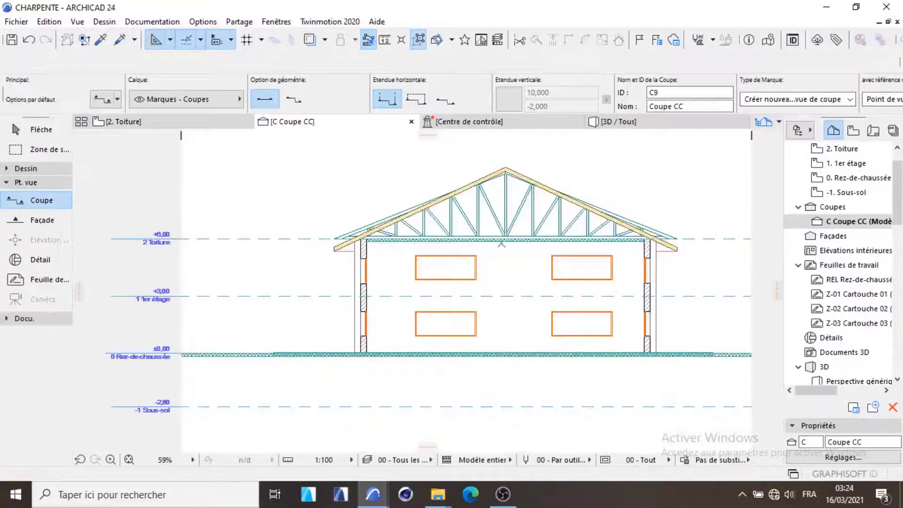
- Move the roof straight up in the section so its bottom eave corner meets the 2 Toiture level line at the truss's end
{"action": "scroll", "coordinate": [524, 244], "scroll_direction": "up", "scroll_amount": 3}
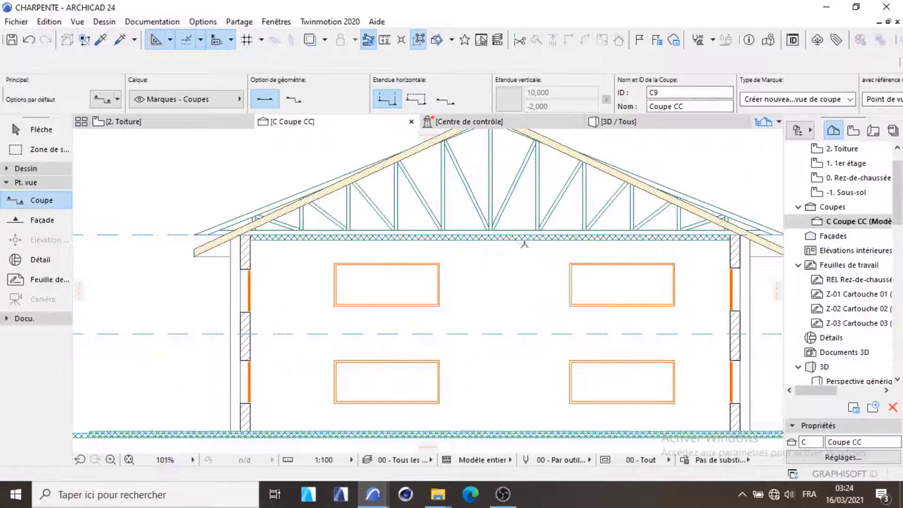
{"action": "left_click", "coordinate": [202, 252], "text": "shift"}
{"action": "scroll", "coordinate": [401, 268], "scroll_direction": "down", "scroll_amount": 1}
{"action": "scroll", "coordinate": [333, 265], "scroll_direction": "up", "scroll_amount": 3}
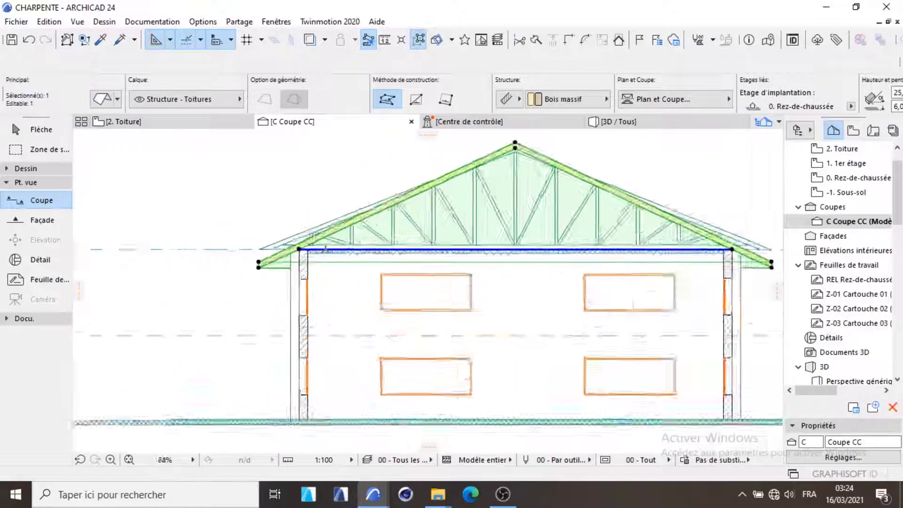
{"action": "key", "text": "ctrl+d"}
{"action": "scroll", "coordinate": [248, 247], "scroll_direction": "up", "scroll_amount": 4}
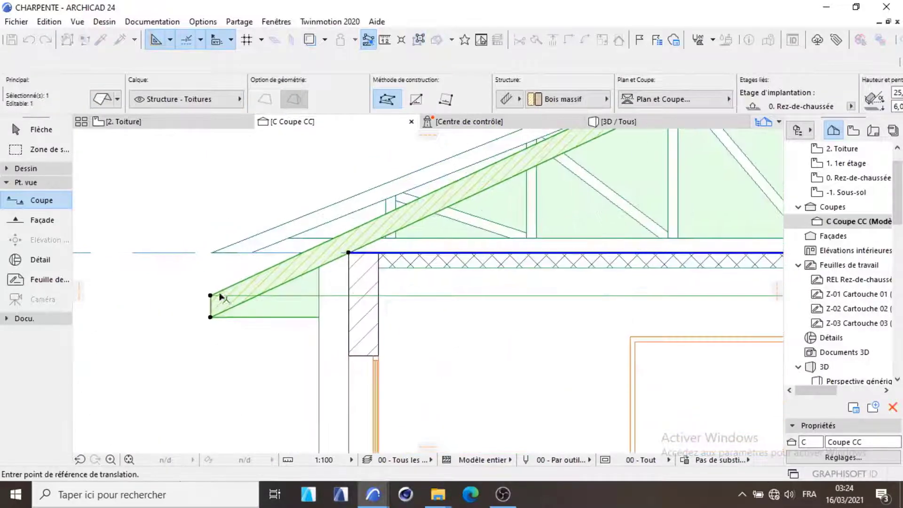
{"action": "left_click", "coordinate": [210, 317]}
{"action": "left_click", "coordinate": [211, 252]}
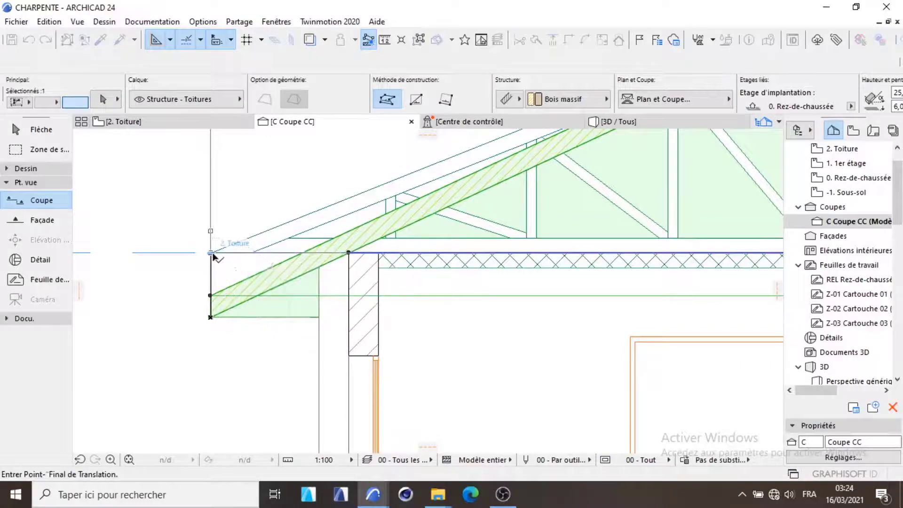
{"action": "scroll", "coordinate": [242, 277], "scroll_direction": "down", "scroll_amount": 10}
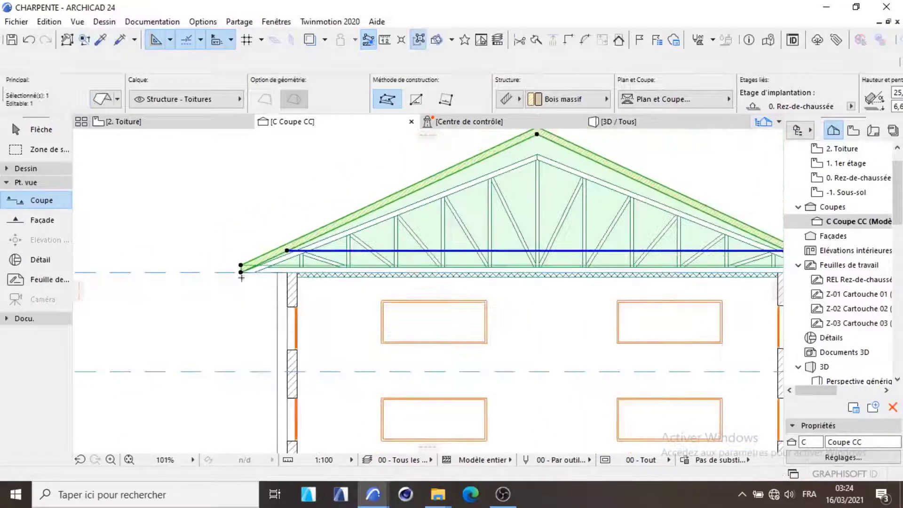
{"action": "scroll", "coordinate": [508, 240], "scroll_direction": "up", "scroll_amount": 6}
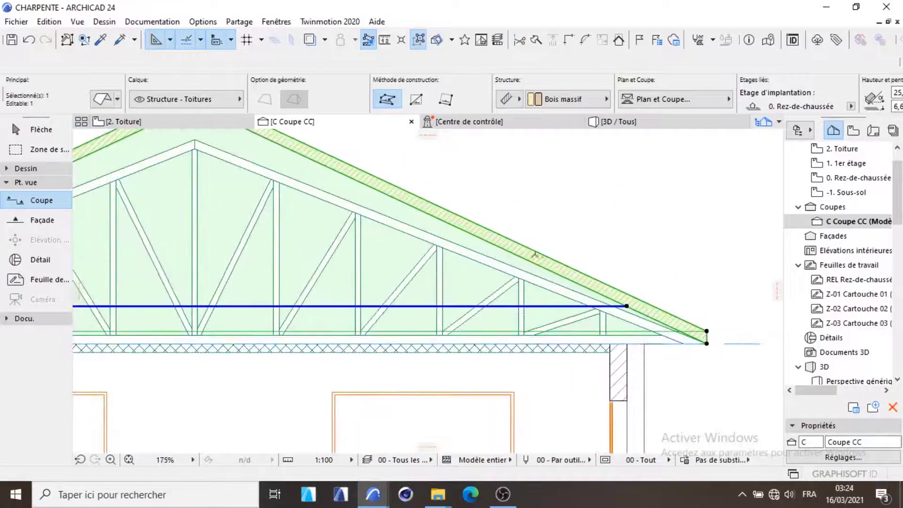
{"action": "key", "text": "Escape"}
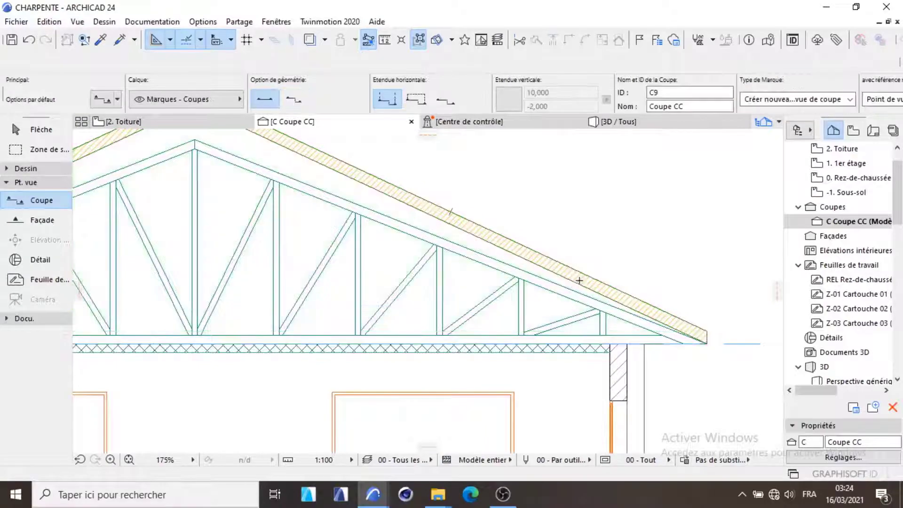
{"action": "scroll", "coordinate": [579, 281], "scroll_direction": "down", "scroll_amount": 5}
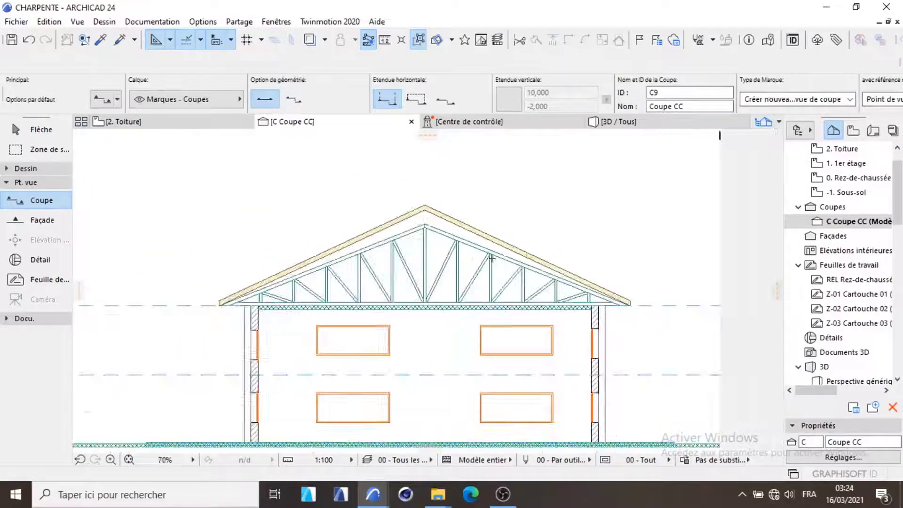
- Set the truss's end type (Type extrémité) to Perpendiculaire in its object settings
{"action": "left_click", "coordinate": [423, 228]}
{"action": "scroll", "coordinate": [635, 301], "scroll_direction": "up", "scroll_amount": 12}
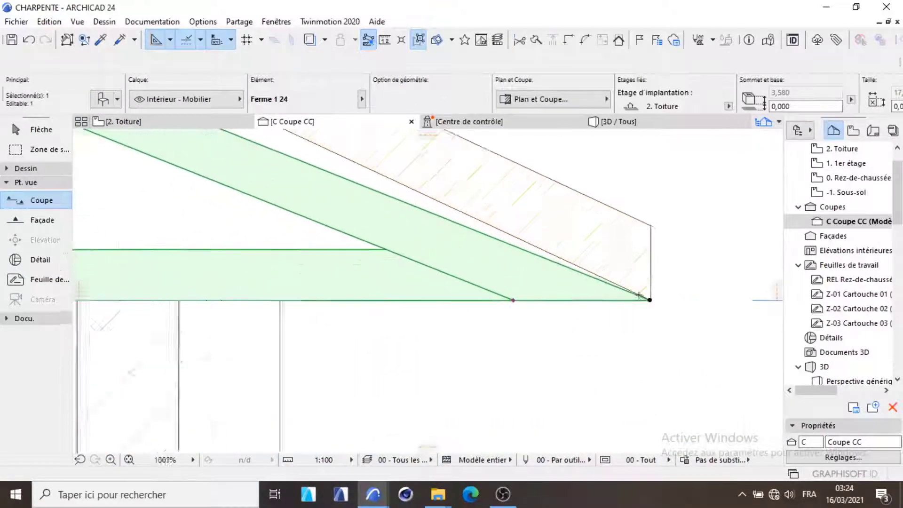
{"action": "scroll", "coordinate": [639, 295], "scroll_direction": "up", "scroll_amount": 1}
{"action": "scroll", "coordinate": [572, 329], "scroll_direction": "down", "scroll_amount": 5}
{"action": "scroll", "coordinate": [603, 323], "scroll_direction": "up", "scroll_amount": 2}
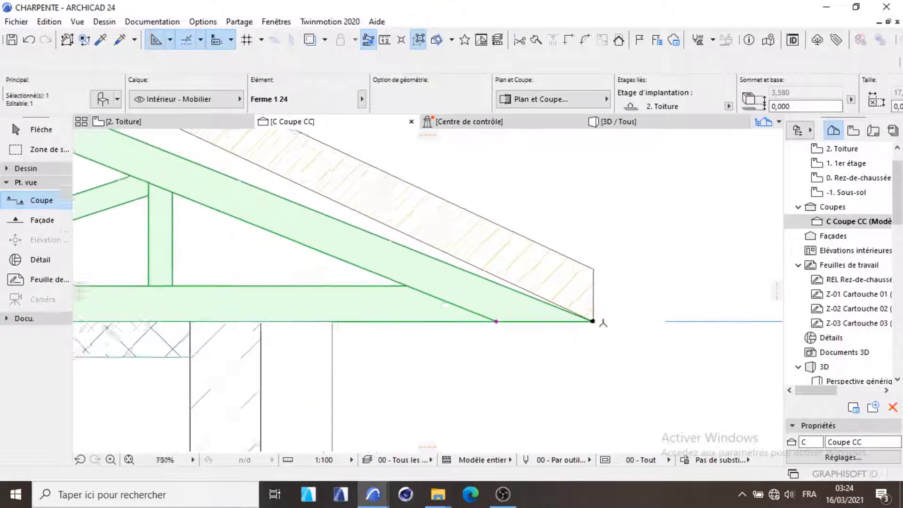
{"action": "key", "text": "ctrl+t"}
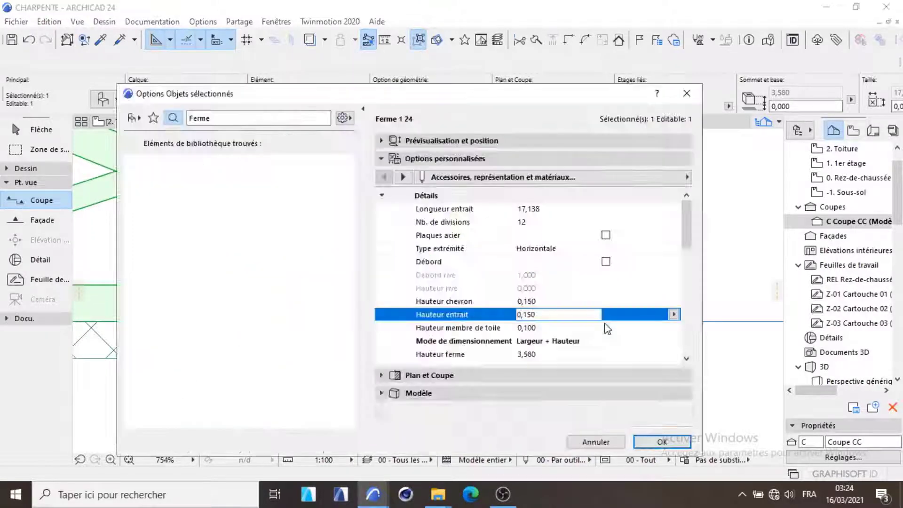
{"action": "left_click", "coordinate": [481, 254]}
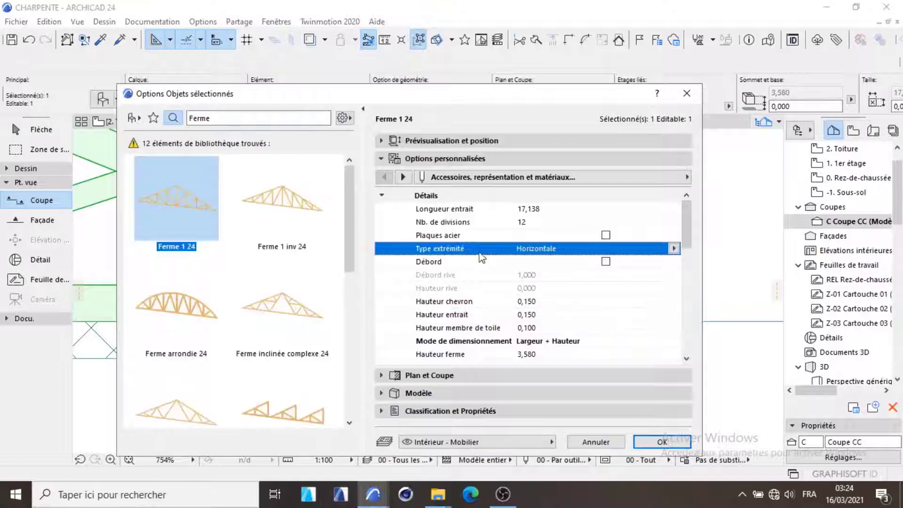
{"action": "left_click", "coordinate": [674, 248]}
{"action": "left_click", "coordinate": [715, 236]}
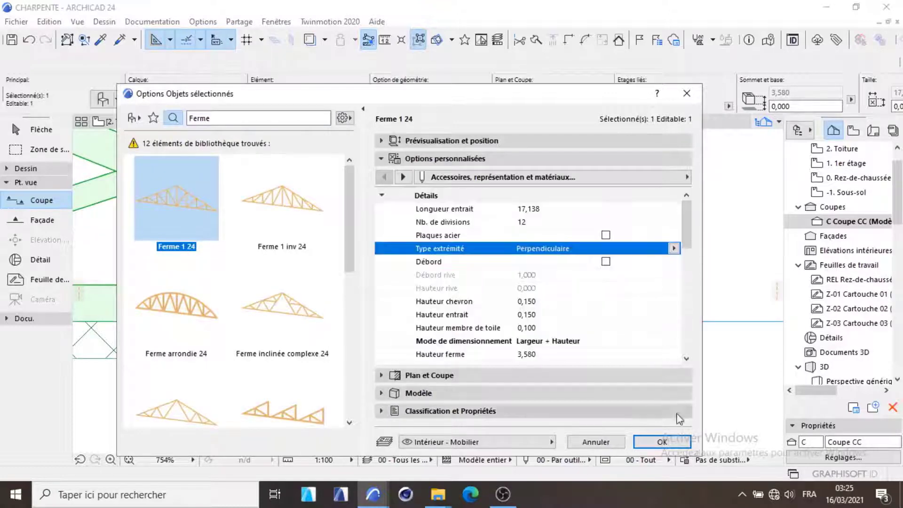
{"action": "left_click", "coordinate": [663, 442]}
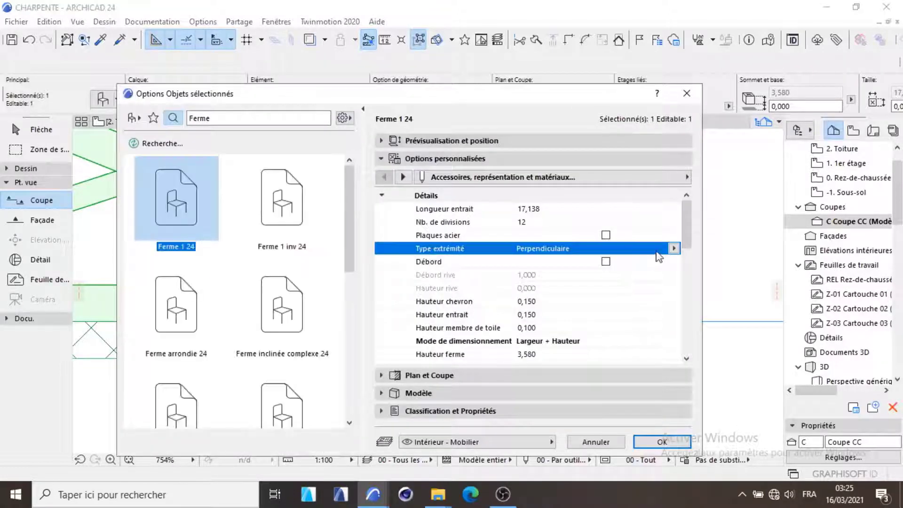
{"action": "left_click", "coordinate": [664, 442]}
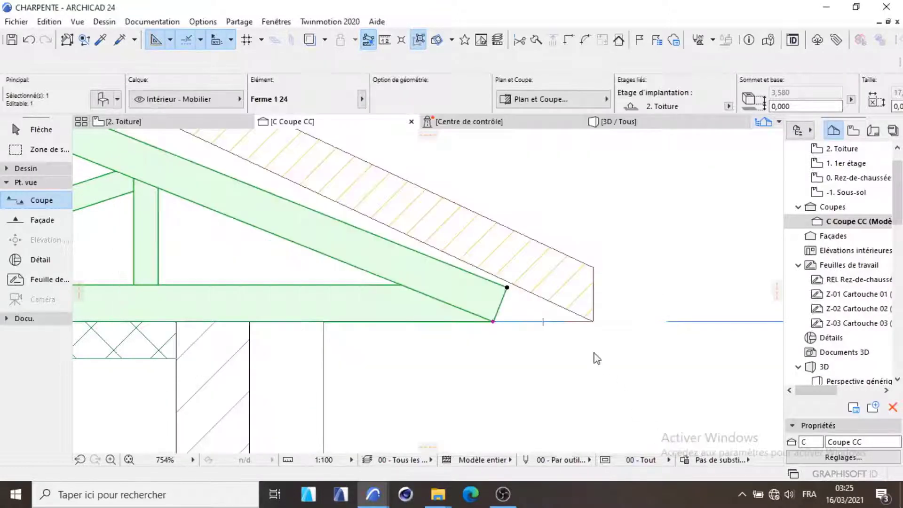
{"action": "scroll", "coordinate": [624, 334], "scroll_direction": "down", "scroll_amount": 8}
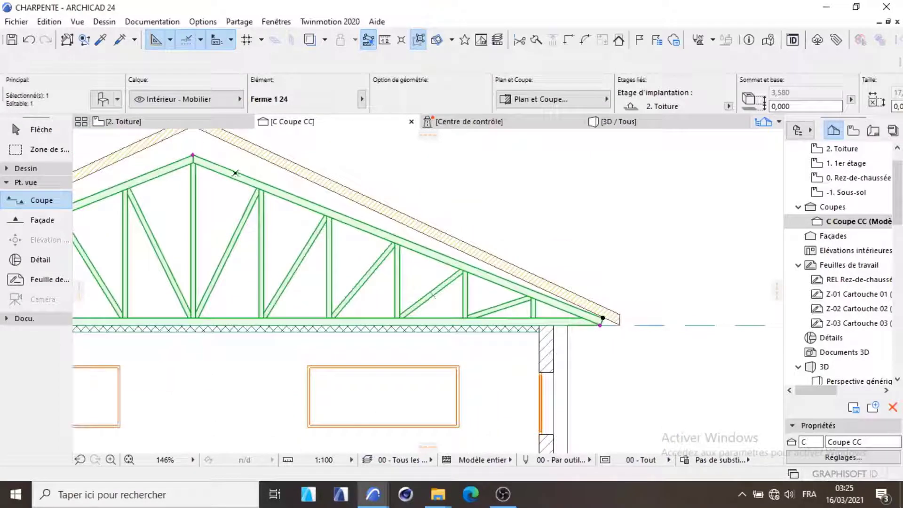
- Return to the 2. Toiture floor plan, select the truss and stretch its lower end down to the roof's lower eave edge
{"action": "left_click", "coordinate": [171, 121]}
{"action": "left_click", "coordinate": [354, 274]}
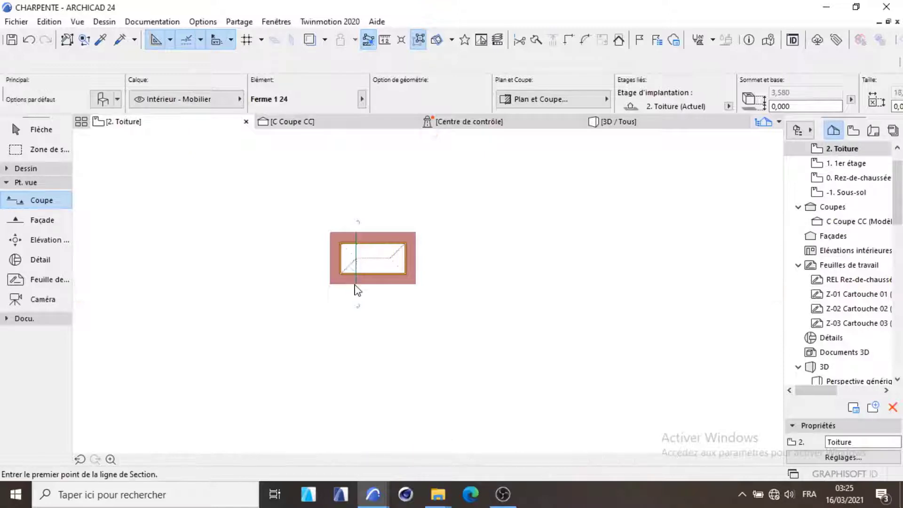
{"action": "scroll", "coordinate": [356, 285], "scroll_direction": "up", "scroll_amount": 6}
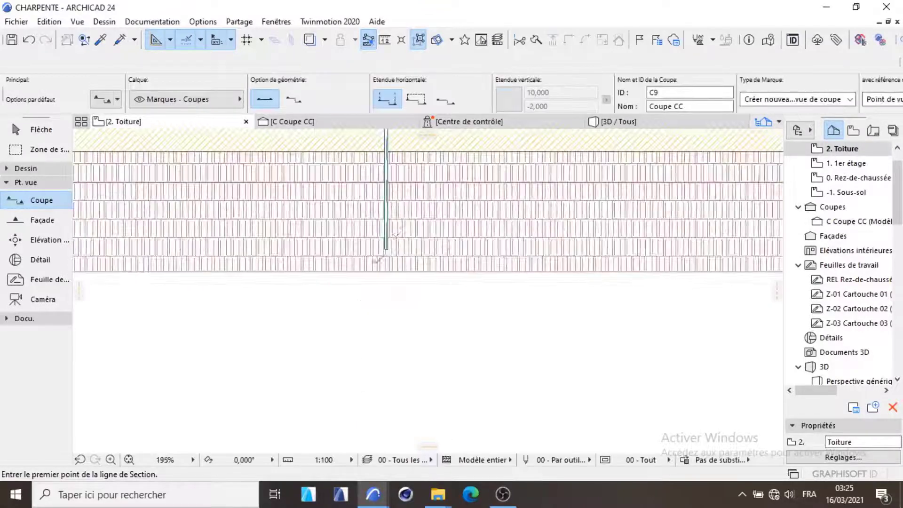
{"action": "scroll", "coordinate": [397, 235], "scroll_direction": "up", "scroll_amount": 5}
{"action": "left_click", "coordinate": [365, 275], "text": "shift"}
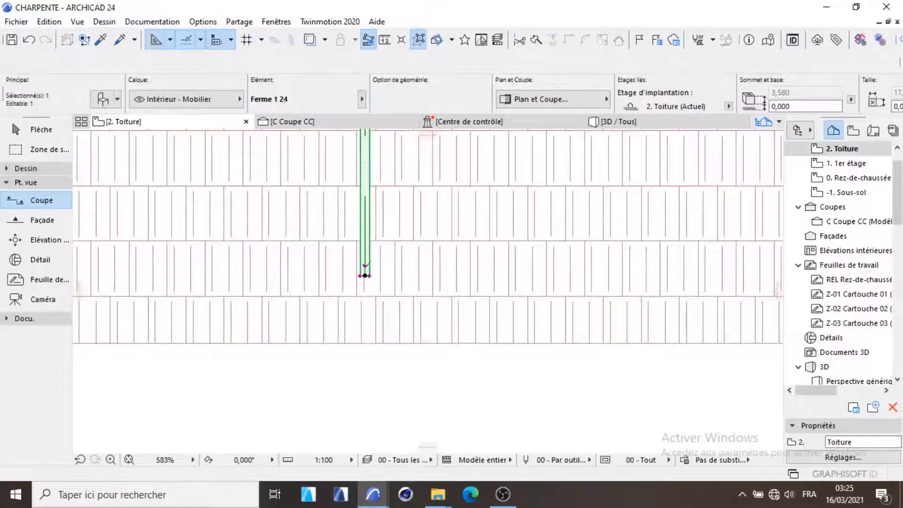
{"action": "left_click", "coordinate": [365, 275]}
{"action": "left_click", "coordinate": [365, 336]}
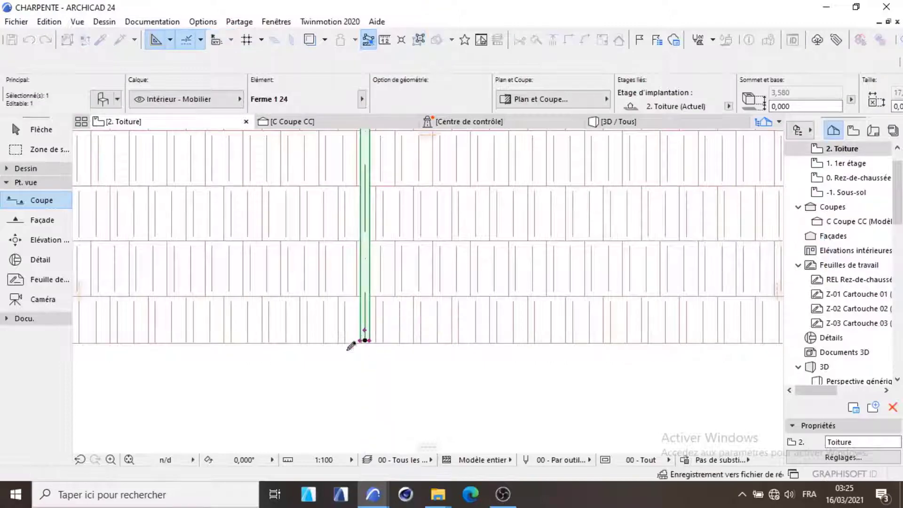
- Stretch the selected truss's upper end towards the roof's upper eave edge in the plan
{"action": "scroll", "coordinate": [346, 365], "scroll_direction": "down", "scroll_amount": 8}
{"action": "scroll", "coordinate": [364, 352], "scroll_direction": "down", "scroll_amount": 3}
{"action": "scroll", "coordinate": [359, 325], "scroll_direction": "up", "scroll_amount": 8}
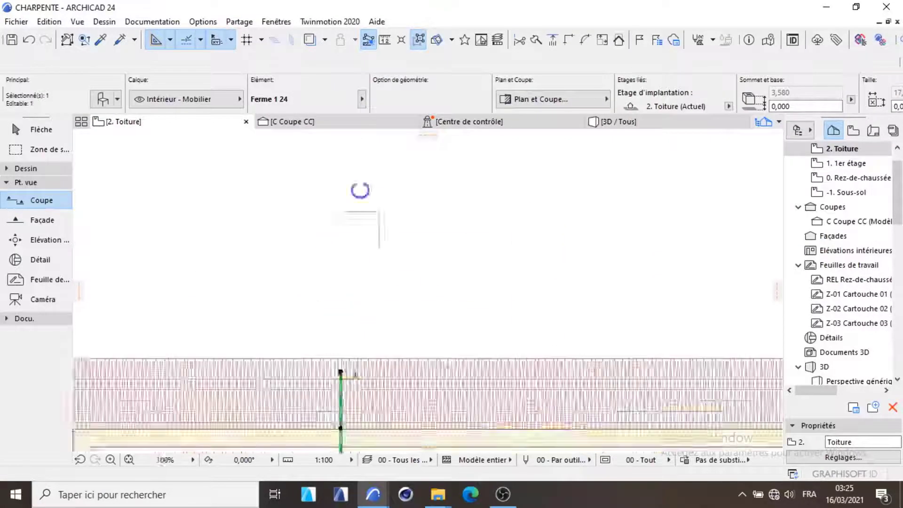
{"action": "scroll", "coordinate": [303, 371], "scroll_direction": "up", "scroll_amount": 6}
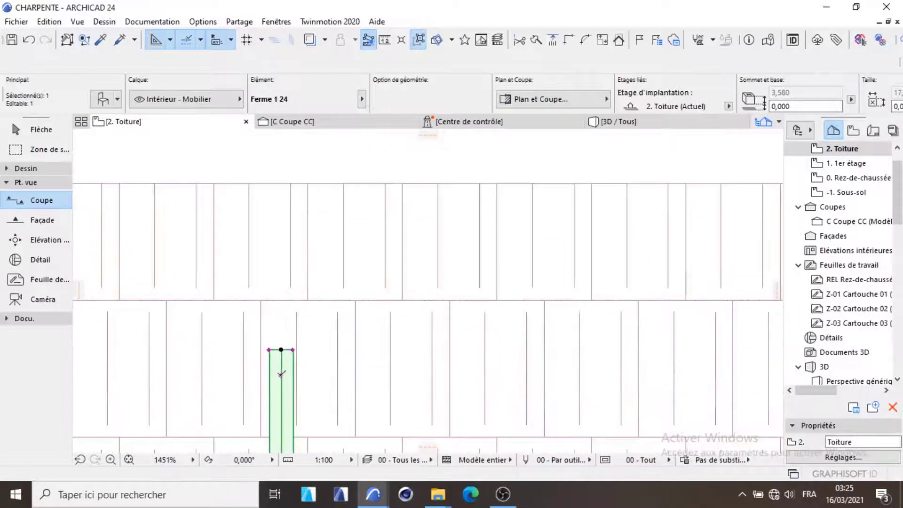
{"action": "left_click", "coordinate": [281, 374]}
{"action": "left_click", "coordinate": [288, 246]}
- Move the truss perpendicular to the ridge so its midpoint lies on the ridge line
{"action": "scroll", "coordinate": [333, 161], "scroll_direction": "down", "scroll_amount": 15}
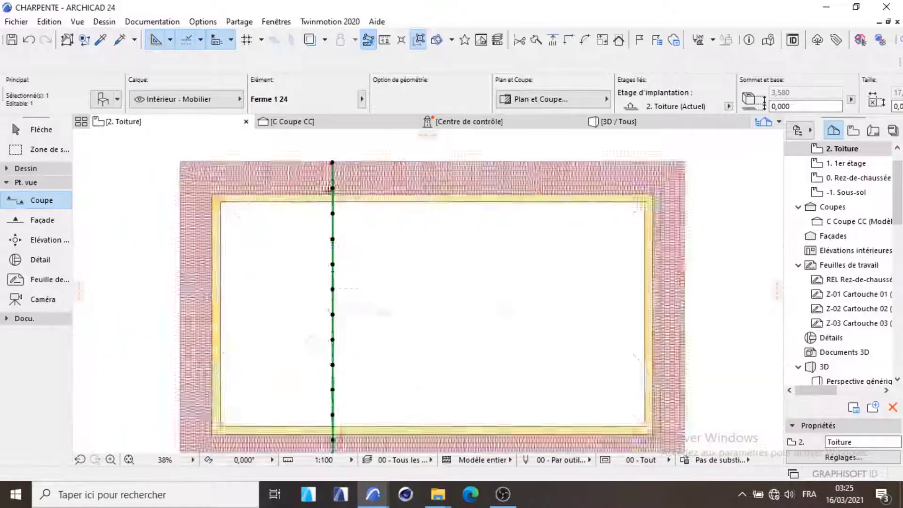
{"action": "scroll", "coordinate": [324, 263], "scroll_direction": "up", "scroll_amount": 20}
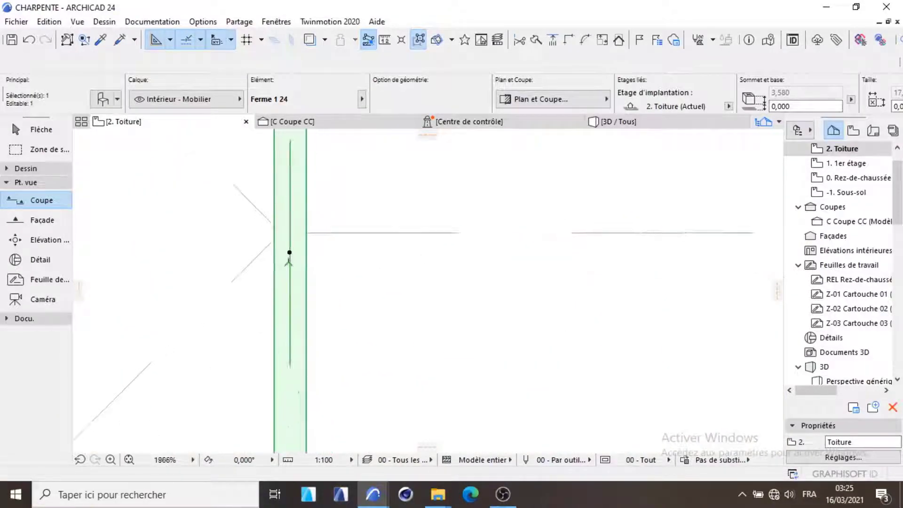
{"action": "scroll", "coordinate": [289, 262], "scroll_direction": "up", "scroll_amount": 2}
{"action": "key", "text": "ctrl+d"}
{"action": "left_click", "coordinate": [290, 248]}
{"action": "left_click", "coordinate": [308, 216]}
{"action": "scroll", "coordinate": [312, 199], "scroll_direction": "down", "scroll_amount": 5}
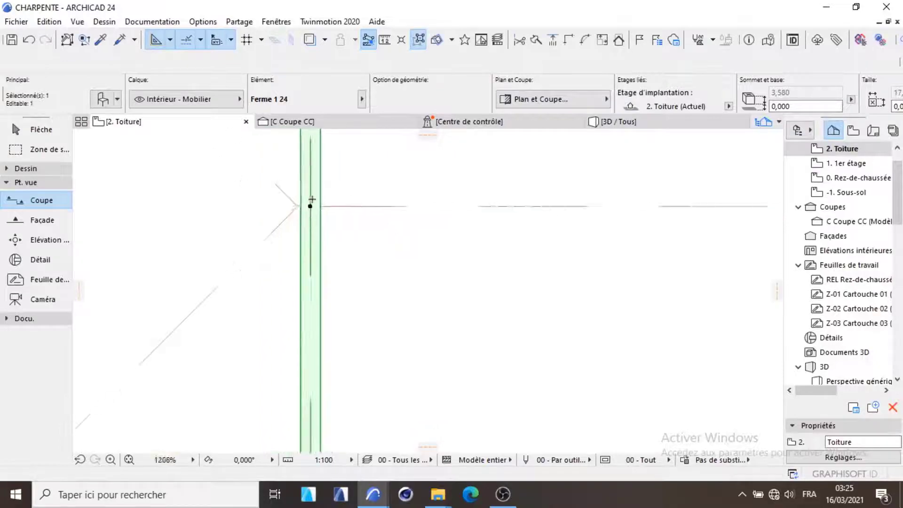
- Extend the truss's lower end again so it reaches the roof's lower eave edge
{"action": "scroll", "coordinate": [312, 199], "scroll_direction": "down", "scroll_amount": 15}
{"action": "scroll", "coordinate": [317, 372], "scroll_direction": "up", "scroll_amount": 20}
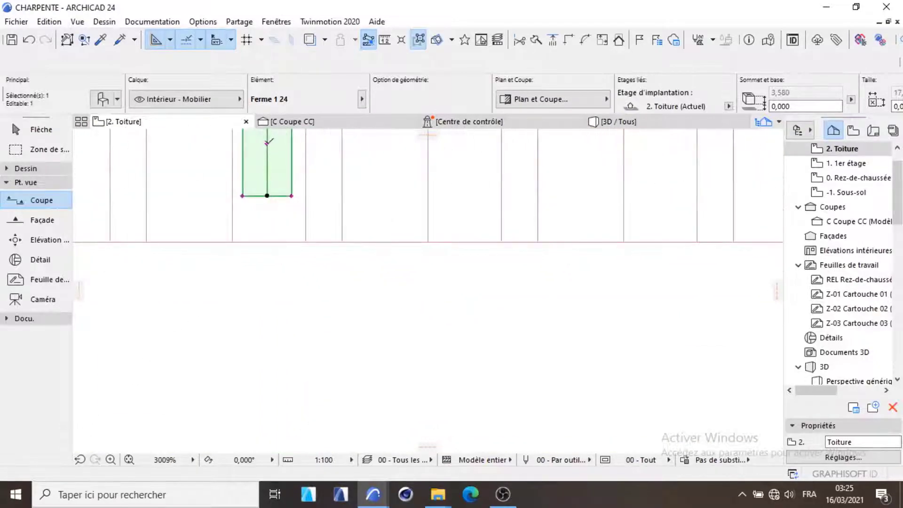
{"action": "key", "text": "ctrl+d"}
{"action": "left_click", "coordinate": [267, 143]}
{"action": "left_click", "coordinate": [267, 194]}
{"action": "scroll", "coordinate": [304, 310], "scroll_direction": "down", "scroll_amount": 18}
- Move the truss so its centre point sits at the ridge end where the two hip lines meet
{"action": "scroll", "coordinate": [305, 201], "scroll_direction": "up", "scroll_amount": 13}
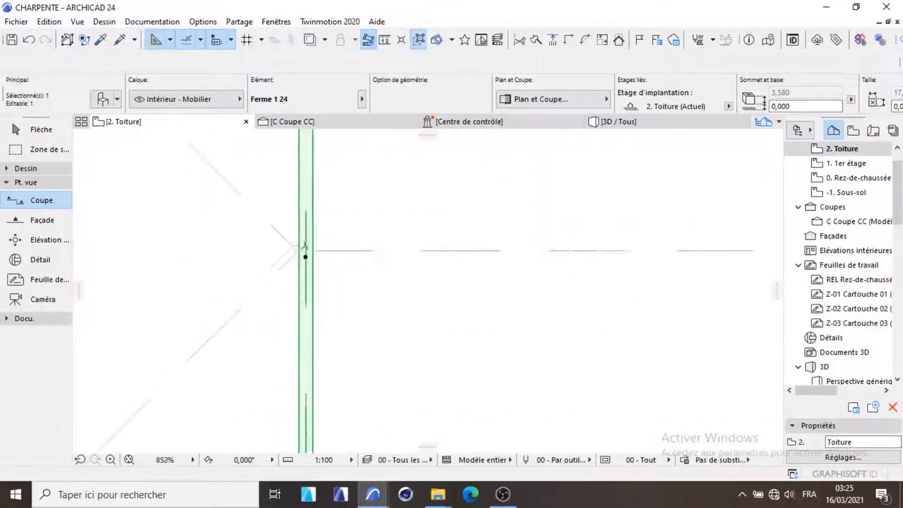
{"action": "scroll", "coordinate": [305, 254], "scroll_direction": "up", "scroll_amount": 12}
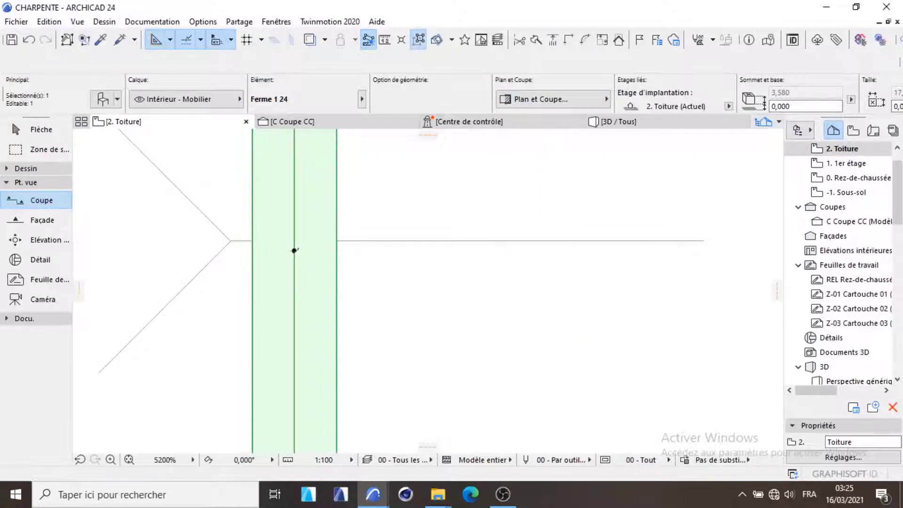
{"action": "key", "text": "ctrl+d"}
{"action": "left_click", "coordinate": [294, 250]}
{"action": "scroll", "coordinate": [264, 246], "scroll_direction": "down", "scroll_amount": 17}
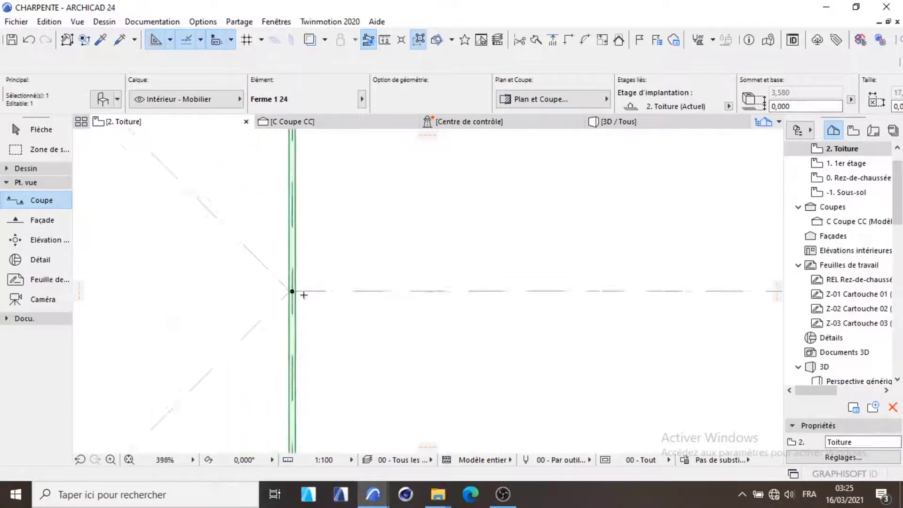
- Fine-adjust the truss's upper end so it meets the roof's upper eave edge
{"action": "scroll", "coordinate": [303, 295], "scroll_direction": "down", "scroll_amount": 10}
{"action": "scroll", "coordinate": [295, 195], "scroll_direction": "up", "scroll_amount": 17}
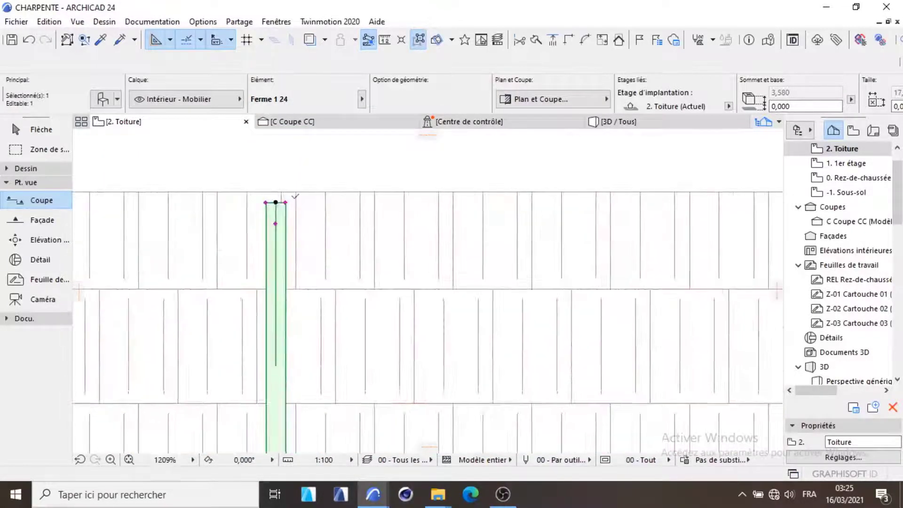
{"action": "scroll", "coordinate": [296, 195], "scroll_direction": "up", "scroll_amount": 6}
{"action": "left_click", "coordinate": [256, 249]}
{"action": "left_click", "coordinate": [256, 232]}
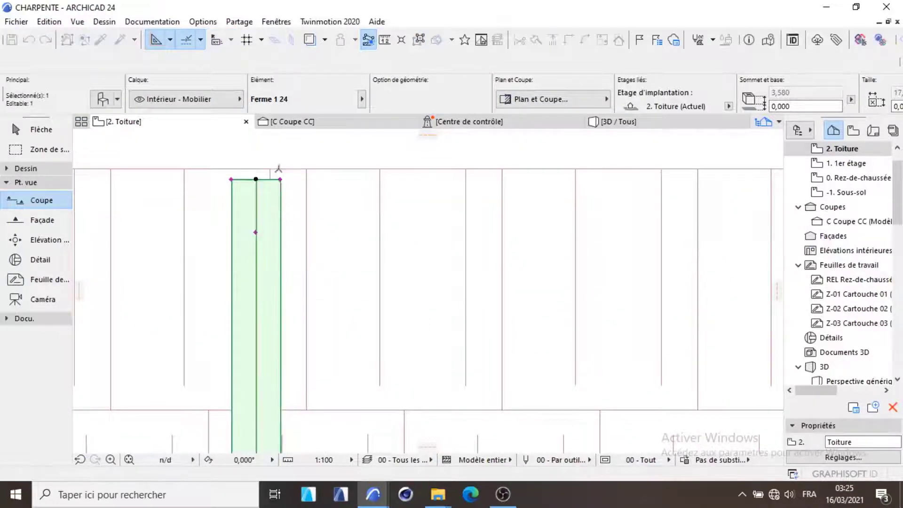
- Reopen the section Coupe CC and deselect the truss
{"action": "scroll", "coordinate": [278, 169], "scroll_direction": "down", "scroll_amount": 20}
{"action": "scroll", "coordinate": [286, 326], "scroll_direction": "up", "scroll_amount": 7}
{"action": "scroll", "coordinate": [289, 325], "scroll_direction": "down", "scroll_amount": 6}
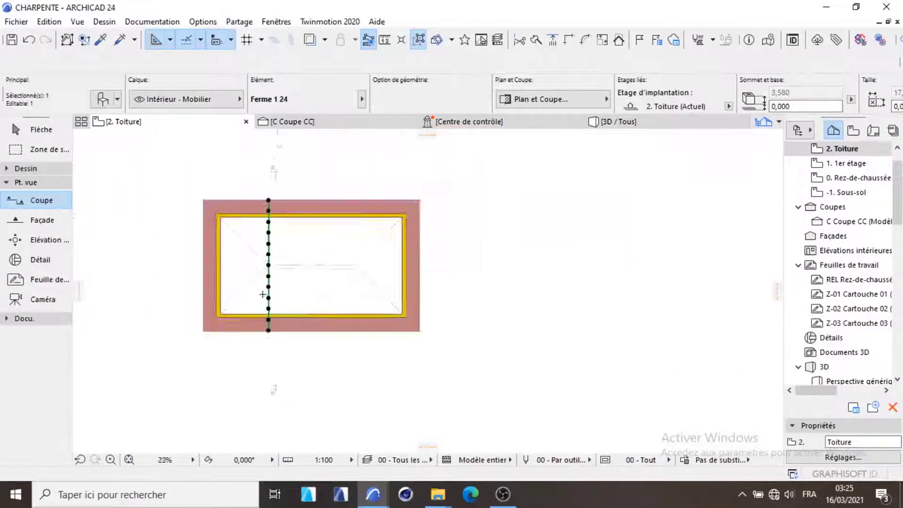
{"action": "scroll", "coordinate": [309, 246], "scroll_direction": "up", "scroll_amount": 10}
{"action": "scroll", "coordinate": [311, 240], "scroll_direction": "down", "scroll_amount": 10}
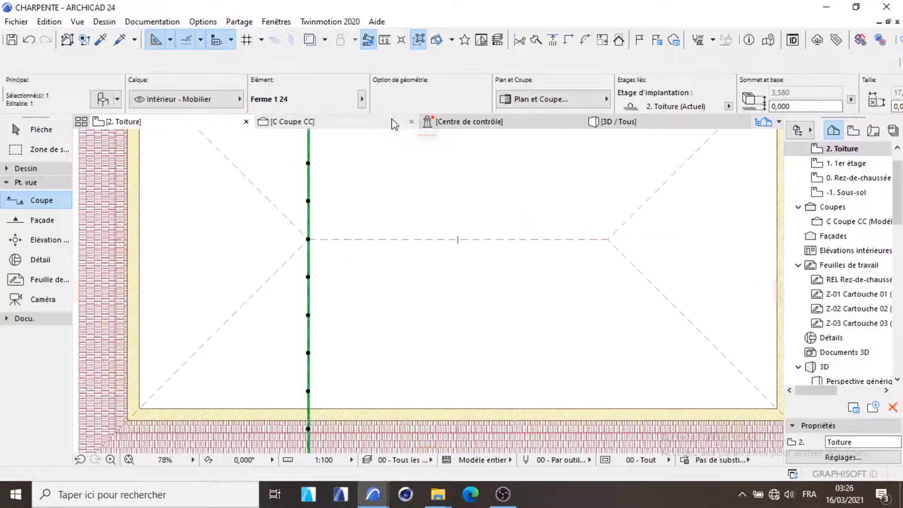
{"action": "left_click", "coordinate": [394, 124]}
{"action": "key", "text": "Escape"}
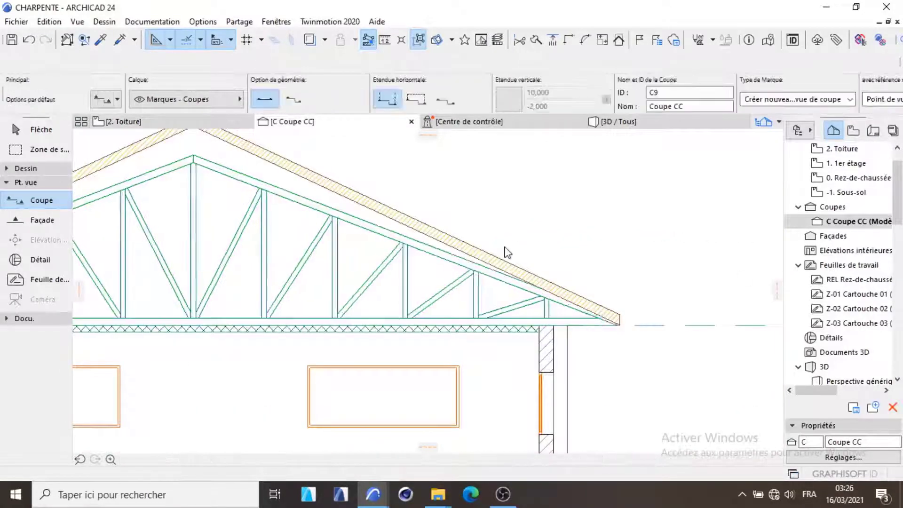
{"action": "scroll", "coordinate": [505, 250], "scroll_direction": "down", "scroll_amount": 8}
{"action": "scroll", "coordinate": [361, 215], "scroll_direction": "up", "scroll_amount": 9}
- Stretch the truss's apex straight up to the underside of the roof's ridge in the section, and deselect the truss
{"action": "left_click", "coordinate": [359, 214]}
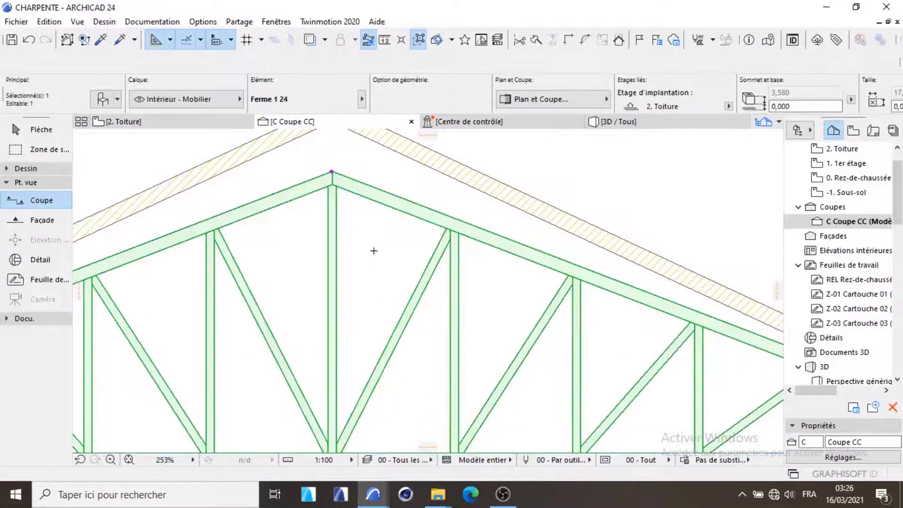
{"action": "scroll", "coordinate": [409, 278], "scroll_direction": "up", "scroll_amount": 5}
{"action": "left_click", "coordinate": [421, 291]}
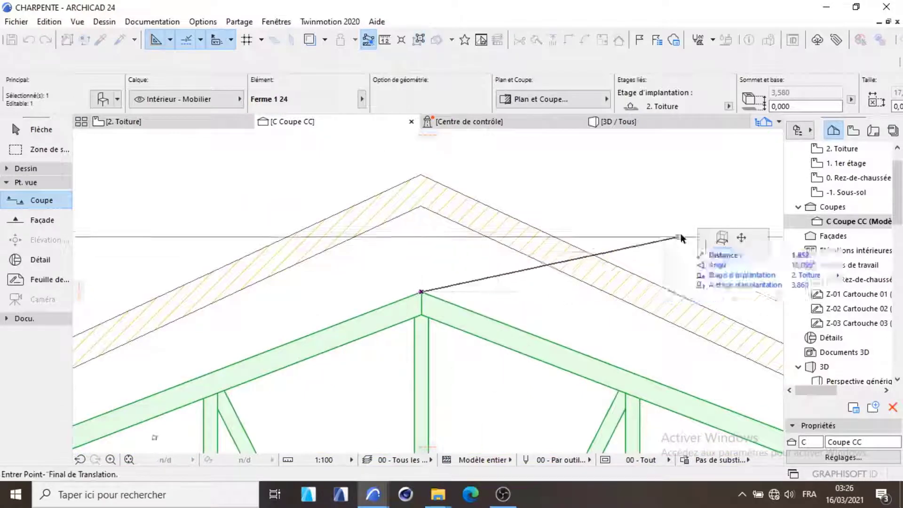
{"action": "left_click", "coordinate": [741, 241]}
{"action": "left_click", "coordinate": [422, 206]}
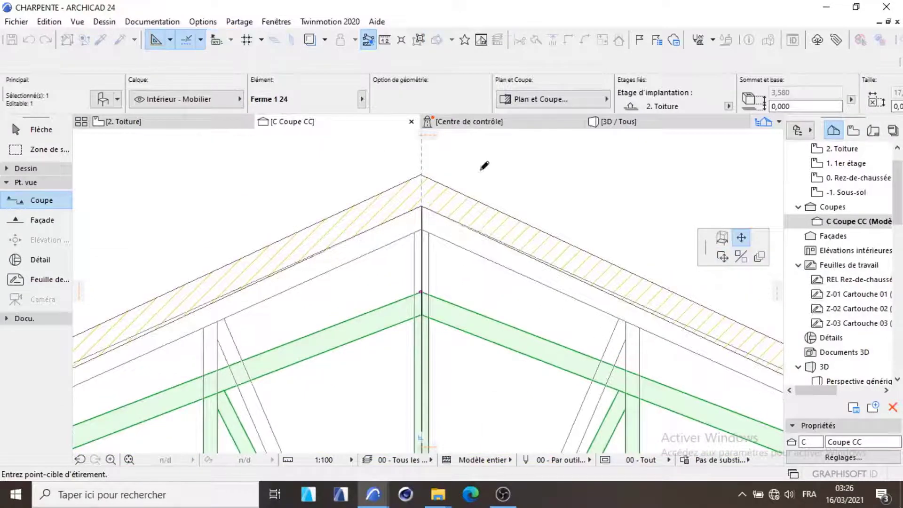
{"action": "scroll", "coordinate": [409, 170], "scroll_direction": "down", "scroll_amount": 7}
{"action": "scroll", "coordinate": [367, 262], "scroll_direction": "up", "scroll_amount": 2}
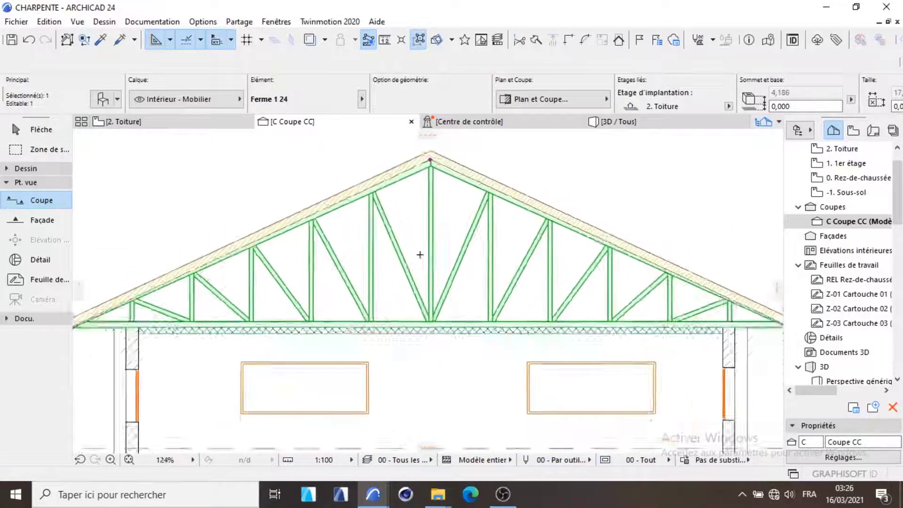
{"action": "scroll", "coordinate": [420, 252], "scroll_direction": "down", "scroll_amount": 5}
{"action": "scroll", "coordinate": [389, 260], "scroll_direction": "up", "scroll_amount": 3}
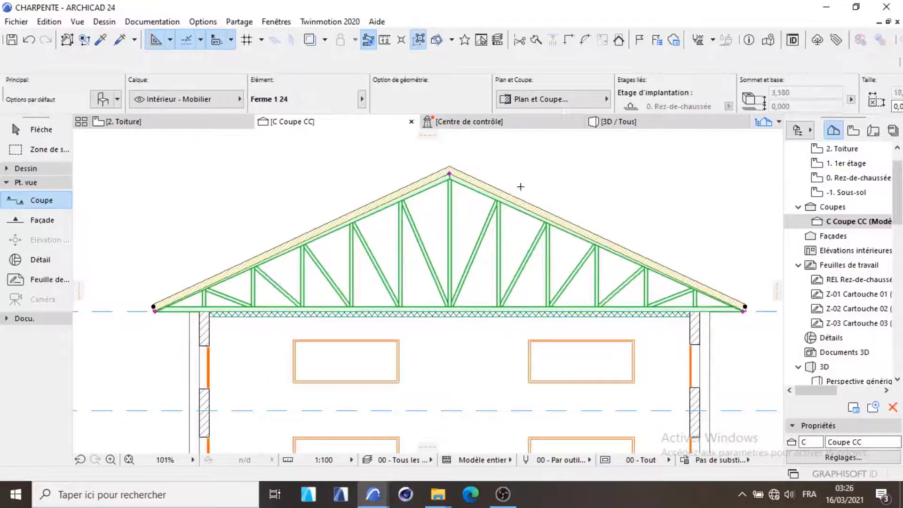
{"action": "key", "text": "Escape"}
{"action": "scroll", "coordinate": [484, 176], "scroll_direction": "up", "scroll_amount": 2}
{"action": "scroll", "coordinate": [439, 207], "scroll_direction": "down", "scroll_amount": 3}
{"action": "left_click", "coordinate": [452, 192]}
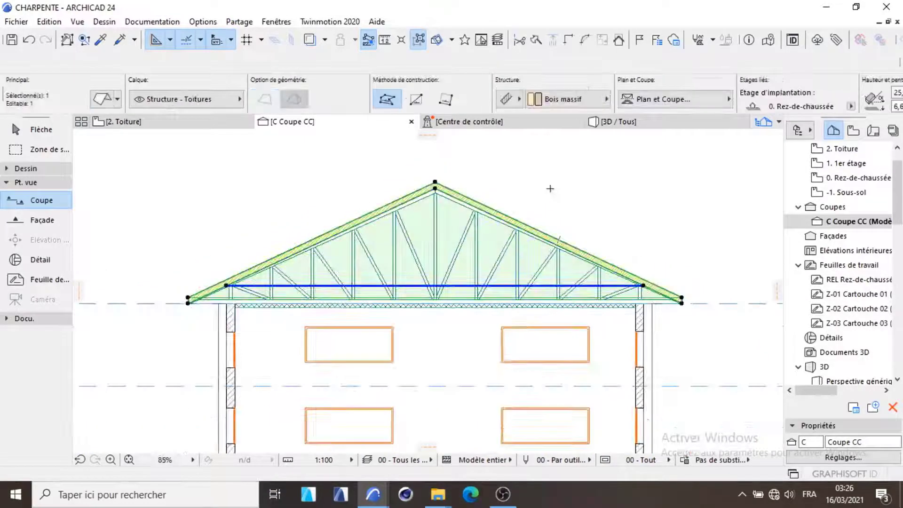
{"action": "right_click", "coordinate": [549, 238]}
{"action": "mouse_move", "coordinate": [650, 324]}
{"action": "left_click", "coordinate": [827, 339]}
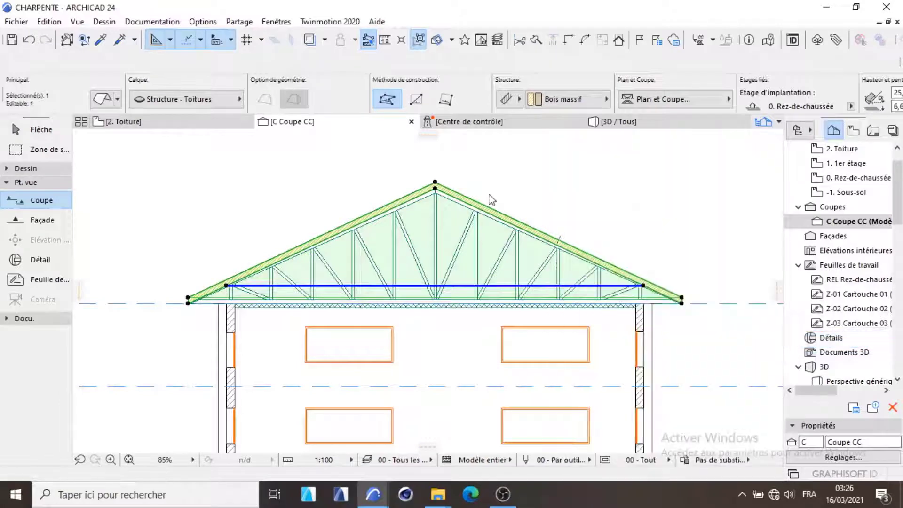
- Return to the 2. Toiture plan, select the truss and set up its duplication by translation with the Incrément method and 6 copies
{"action": "left_click", "coordinate": [202, 124]}
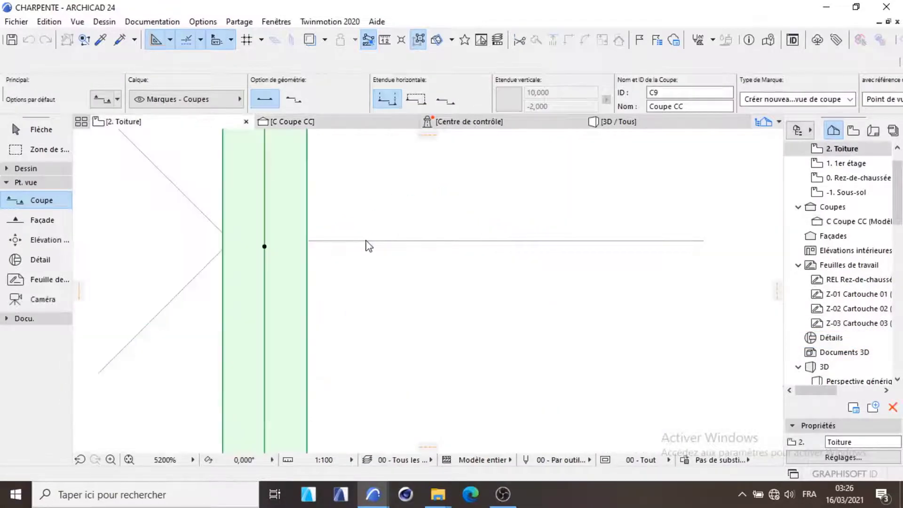
{"action": "scroll", "coordinate": [331, 244], "scroll_direction": "down", "scroll_amount": 7}
{"action": "left_click", "coordinate": [308, 240]}
{"action": "scroll", "coordinate": [282, 248], "scroll_direction": "up", "scroll_amount": 5}
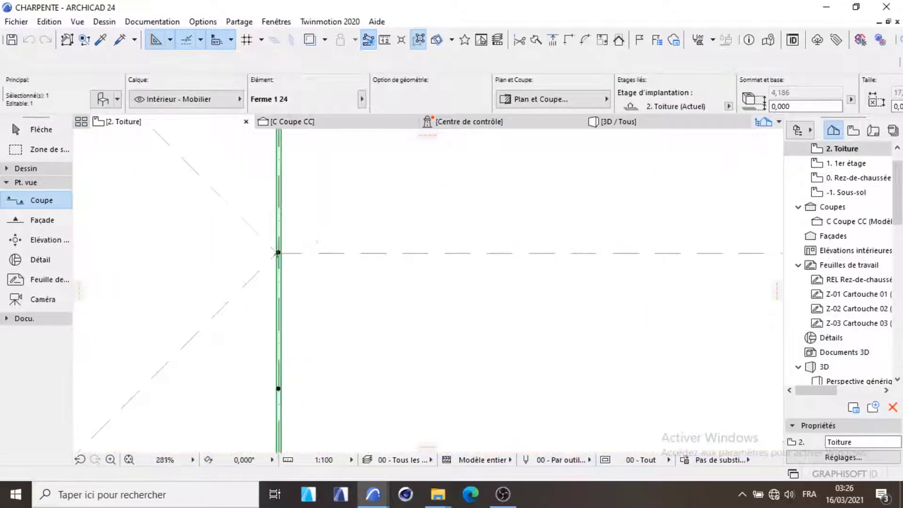
{"action": "left_click", "coordinate": [280, 249]}
{"action": "left_click", "coordinate": [796, 237]}
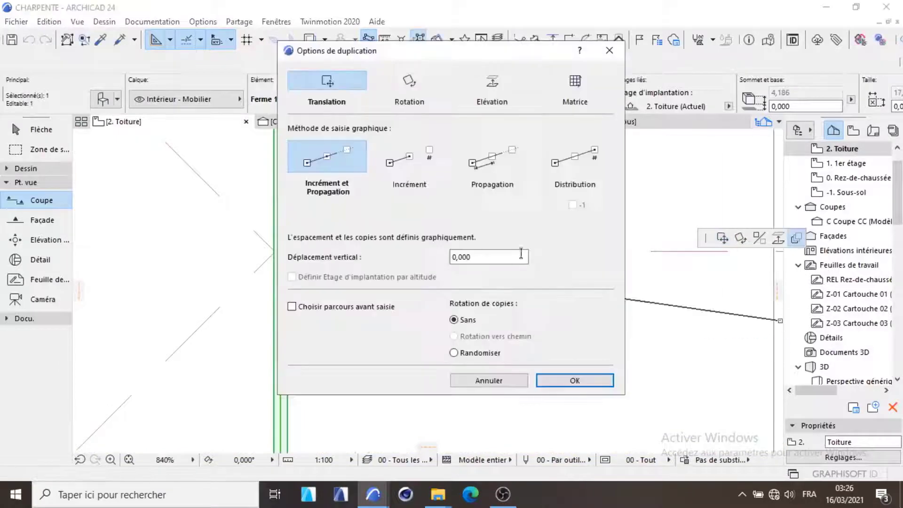
{"action": "left_click", "coordinate": [412, 171]}
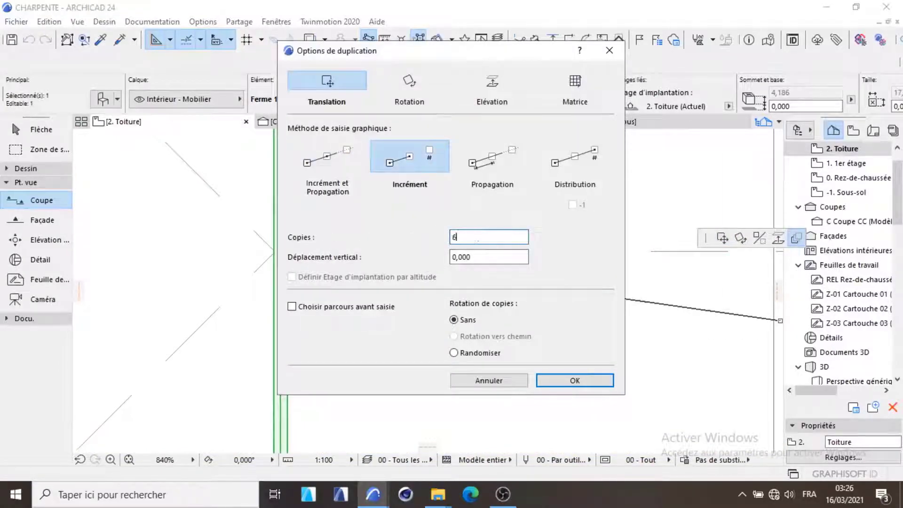
{"action": "type", "text": "6"}
{"action": "left_click", "coordinate": [328, 160]}
{"action": "left_click", "coordinate": [420, 162]}
{"action": "left_click", "coordinate": [575, 380]}
- Place the six truss copies at equal spacing along the ridge line, up to the ridge's opposite end
{"action": "left_click", "coordinate": [281, 251]}
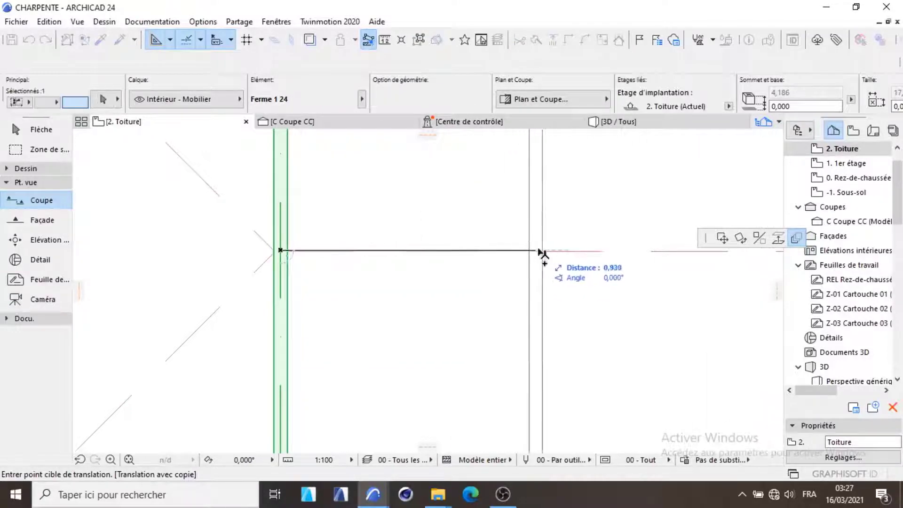
{"action": "scroll", "coordinate": [461, 249], "scroll_direction": "down", "scroll_amount": 4}
{"action": "scroll", "coordinate": [437, 249], "scroll_direction": "up", "scroll_amount": 2}
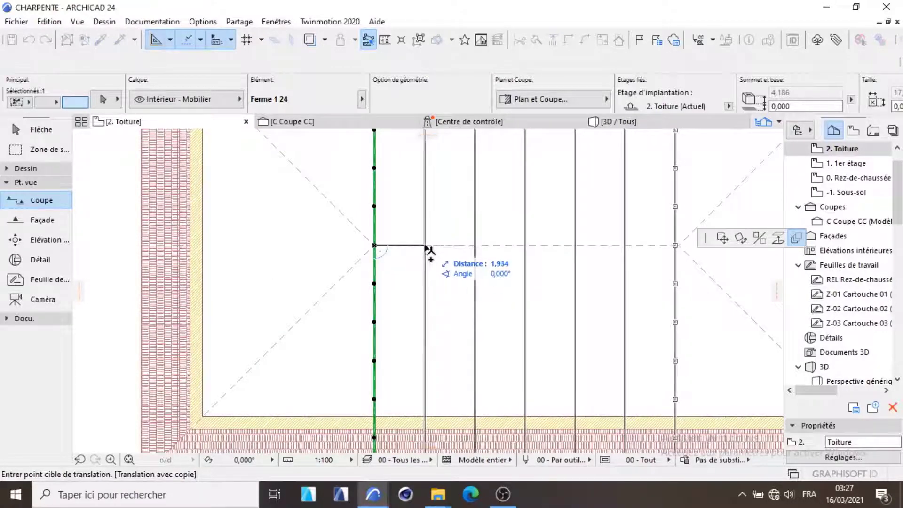
{"action": "type", "text": "1,"}
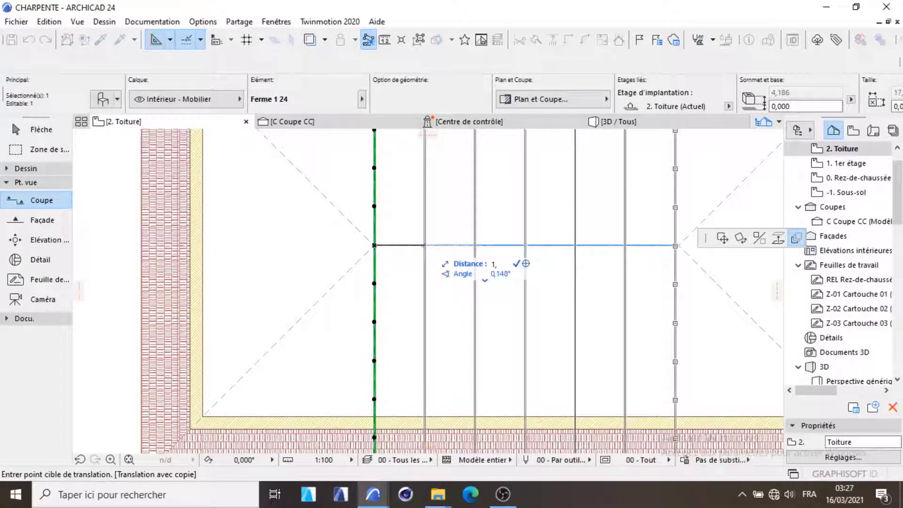
{"action": "key", "text": "Return"}
- Deselect the copied trusses and open the 3D view of the whole building
{"action": "scroll", "coordinate": [673, 246], "scroll_direction": "up", "scroll_amount": 5}
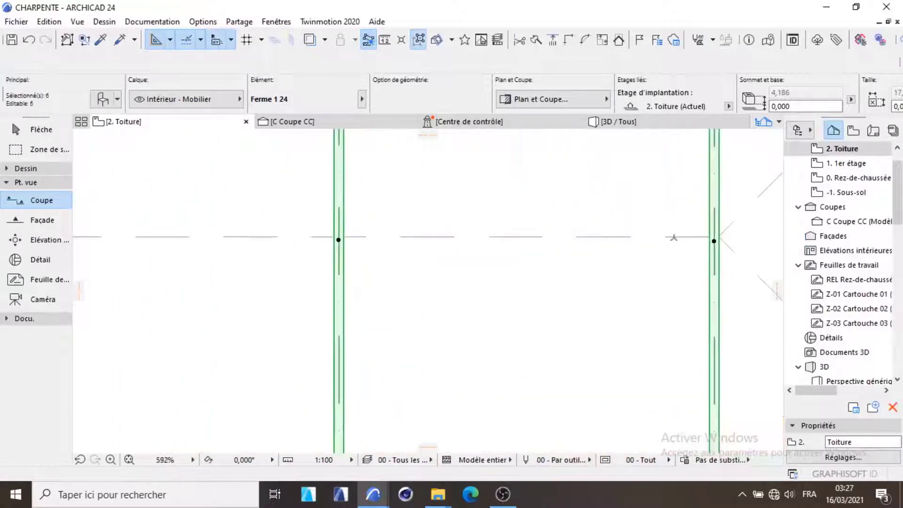
{"action": "scroll", "coordinate": [616, 226], "scroll_direction": "down", "scroll_amount": 6}
{"action": "scroll", "coordinate": [462, 223], "scroll_direction": "down", "scroll_amount": 4}
{"action": "key", "text": "Escape"}
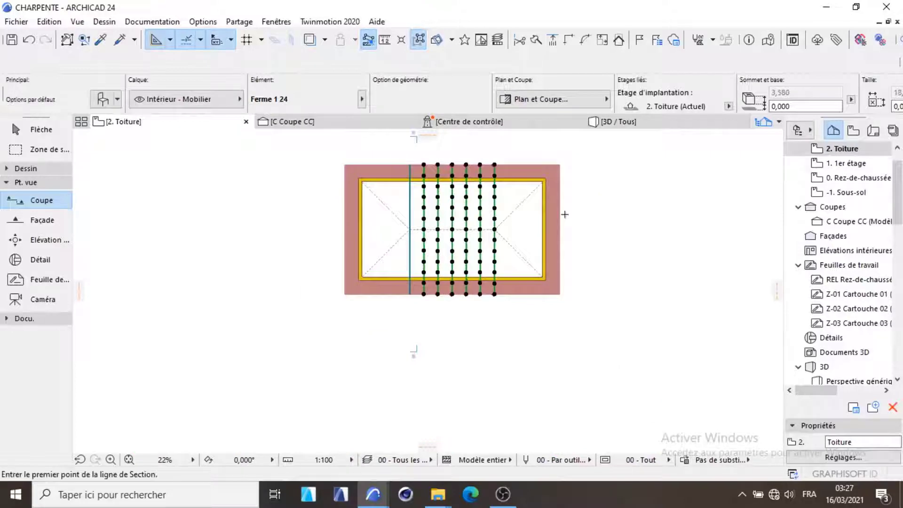
{"action": "key", "text": "F3"}
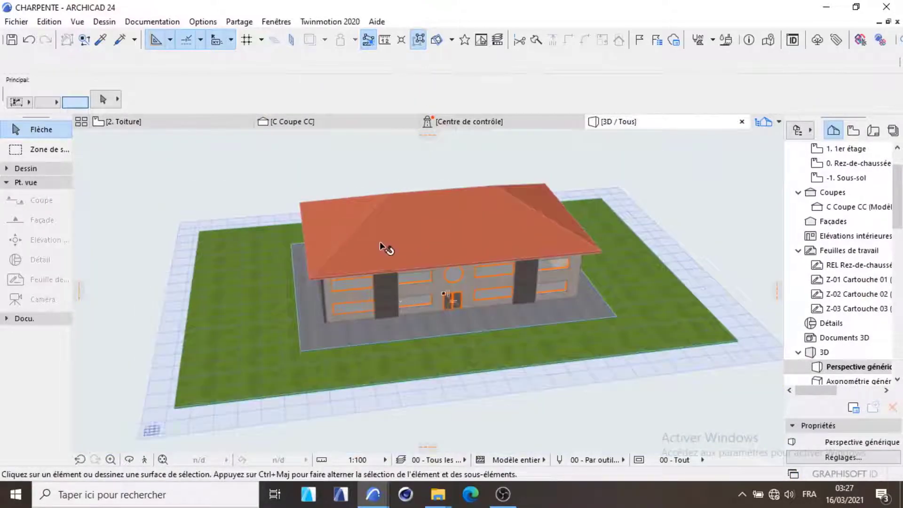
- Select the hip roof in the 3D view and hide its layer, Structure - Toitures
{"action": "scroll", "coordinate": [380, 242], "scroll_direction": "up", "scroll_amount": 2}
{"action": "left_click", "coordinate": [443, 231]}
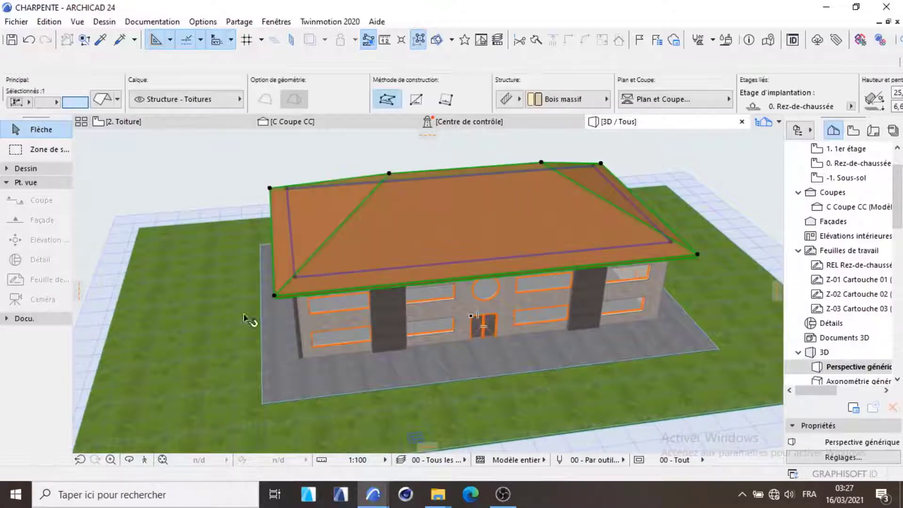
{"action": "scroll", "coordinate": [294, 287], "scroll_direction": "down", "scroll_amount": 5}
{"action": "scroll", "coordinate": [301, 265], "scroll_direction": "up", "scroll_amount": 4}
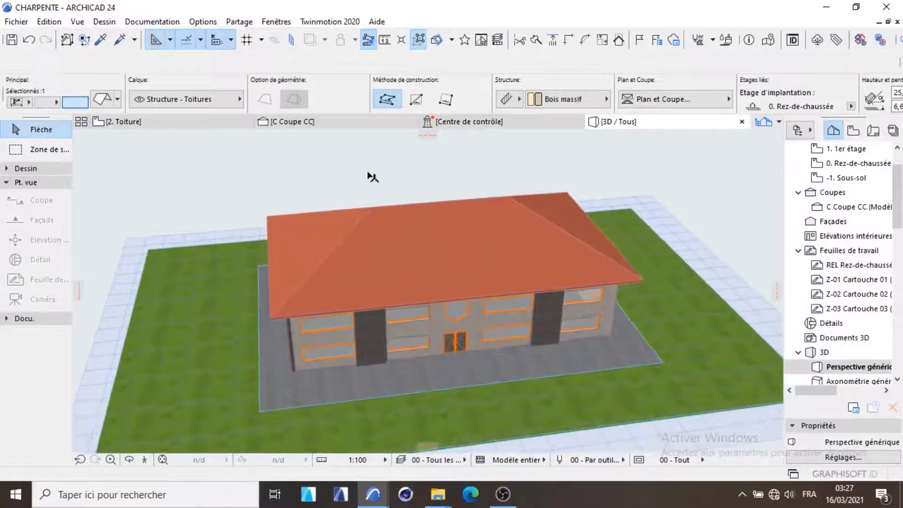
{"action": "right_click", "coordinate": [374, 152]}
{"action": "mouse_move", "coordinate": [459, 250]}
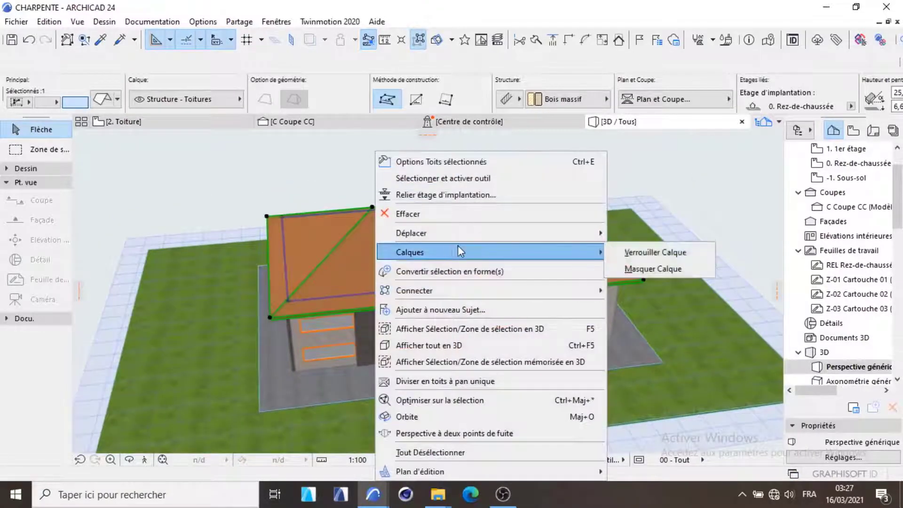
{"action": "left_click", "coordinate": [672, 264]}
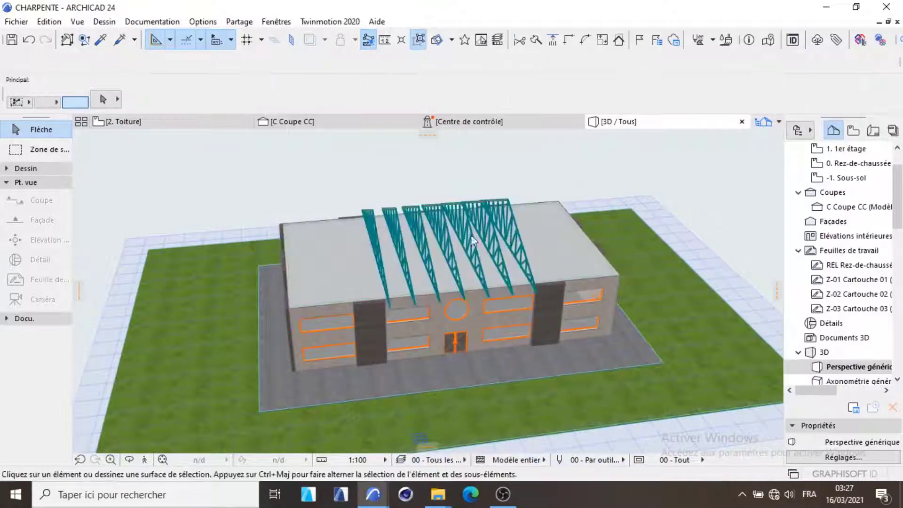
- Orbit the 3D model to examine the exposed row of trusses from the building's end
{"action": "scroll", "coordinate": [414, 242], "scroll_direction": "up", "scroll_amount": 4}
{"action": "scroll", "coordinate": [414, 241], "scroll_direction": "down", "scroll_amount": 4}
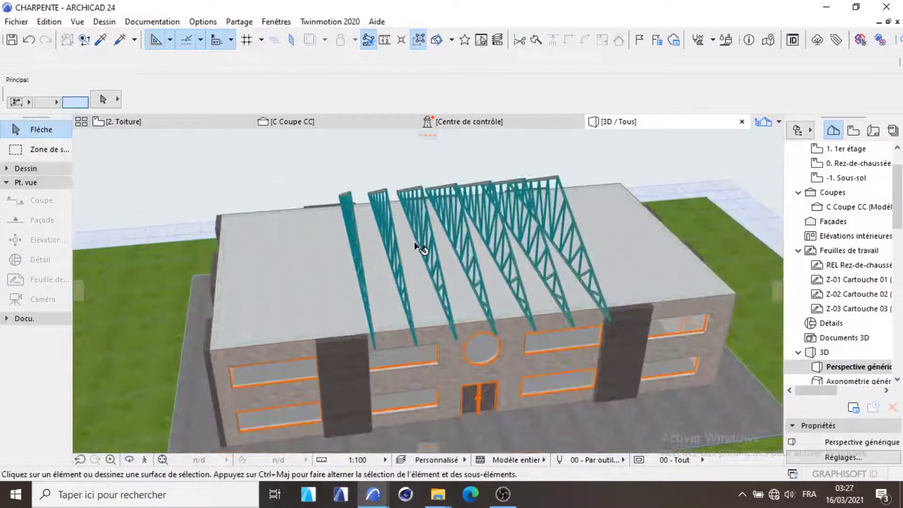
{"action": "left_click", "coordinate": [129, 461]}
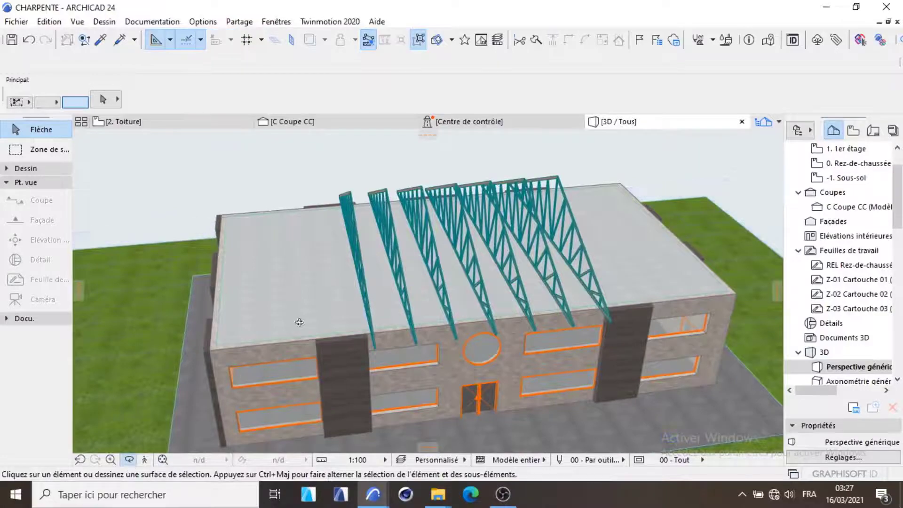
{"action": "left_click_drag", "start_coordinate": [299, 321], "coordinate": [560, 313]}
{"action": "left_click_drag", "start_coordinate": [254, 197], "coordinate": [360, 211]}
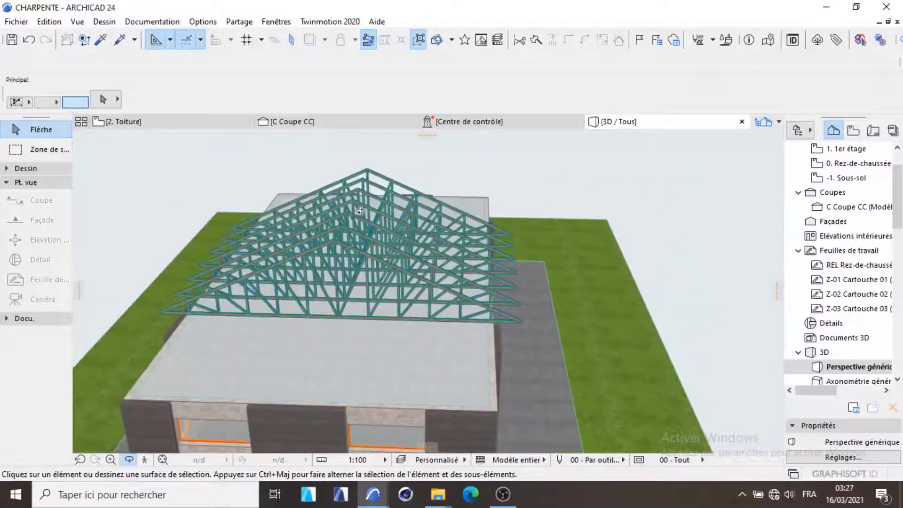
- Return to the 2. Toiture plan and copy the first truss in place, using the ridge end as both reference and target point
{"action": "left_click", "coordinate": [169, 121]}
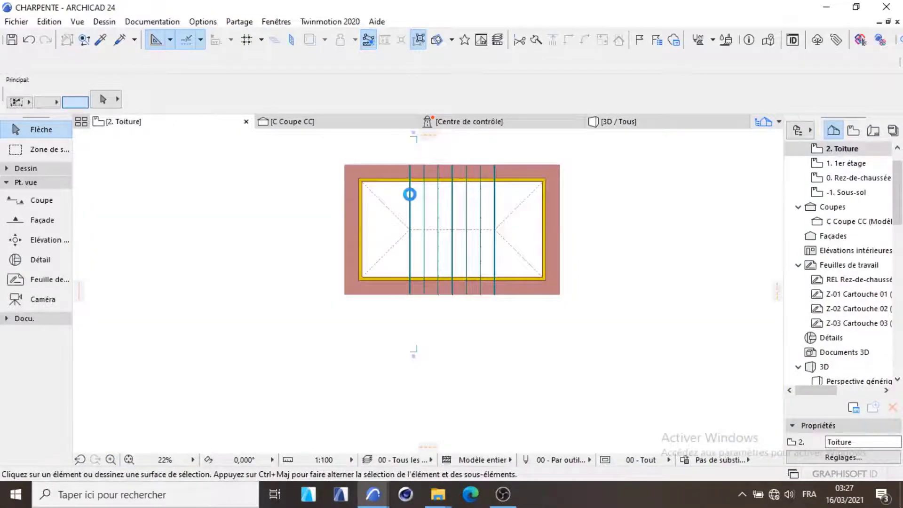
{"action": "scroll", "coordinate": [409, 194], "scroll_direction": "up", "scroll_amount": 6}
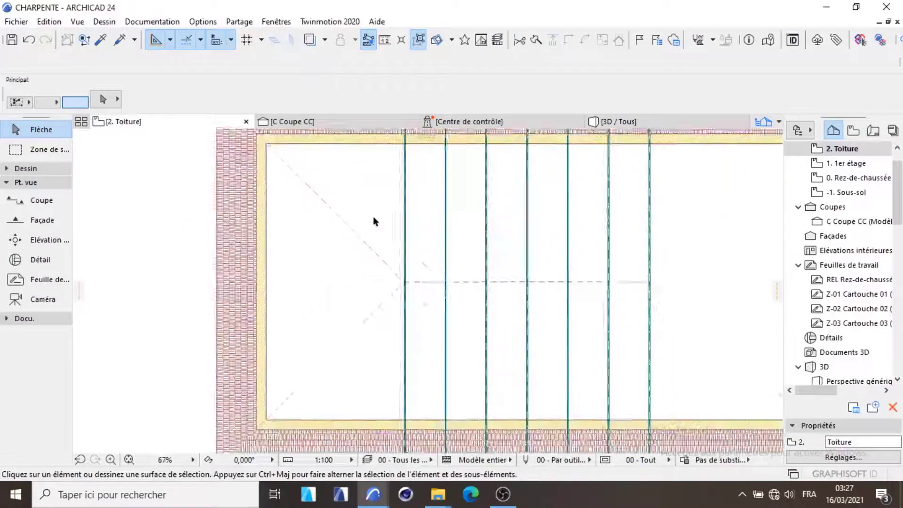
{"action": "scroll", "coordinate": [376, 219], "scroll_direction": "down", "scroll_amount": 4}
{"action": "scroll", "coordinate": [383, 214], "scroll_direction": "up", "scroll_amount": 2}
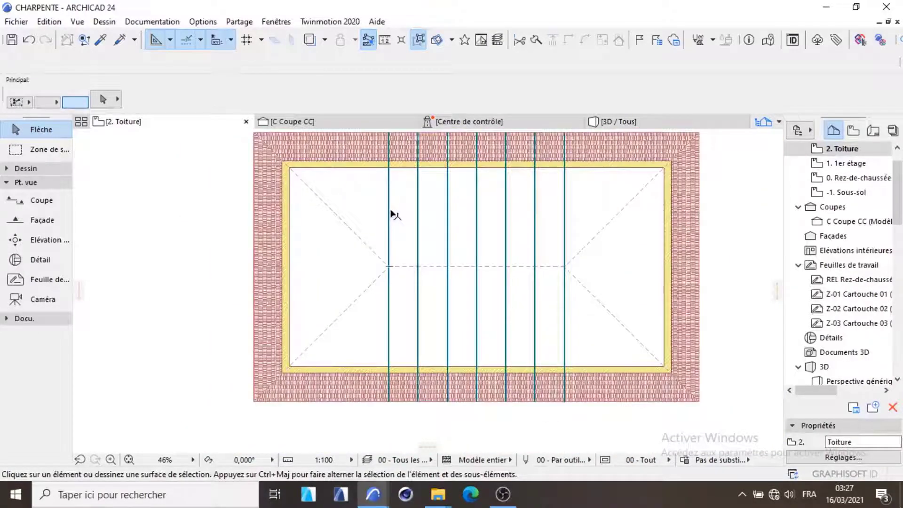
{"action": "scroll", "coordinate": [355, 221], "scroll_direction": "down", "scroll_amount": 3}
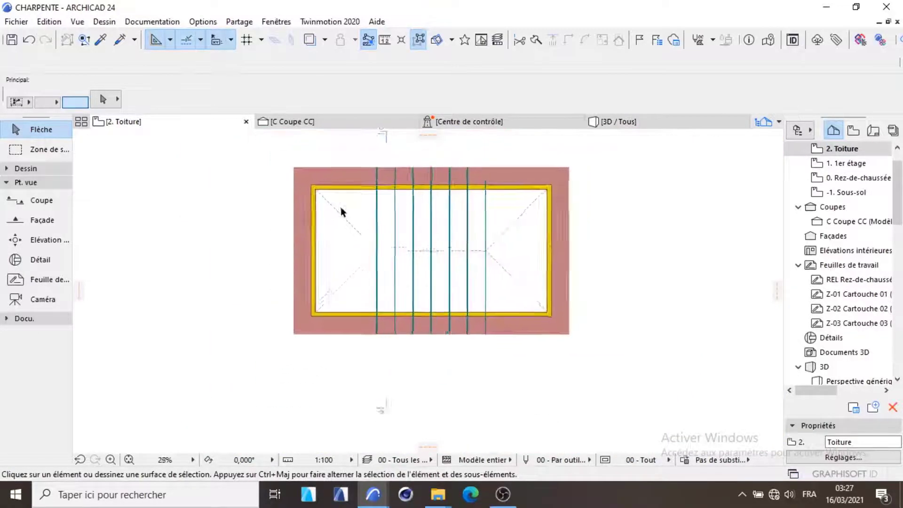
{"action": "scroll", "coordinate": [341, 207], "scroll_direction": "up", "scroll_amount": 3}
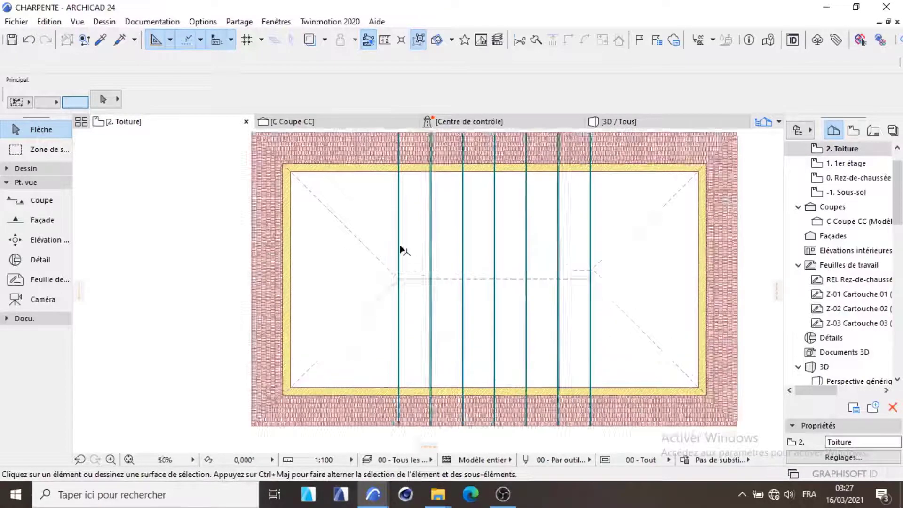
{"action": "scroll", "coordinate": [402, 252], "scroll_direction": "up", "scroll_amount": 5}
{"action": "left_click", "coordinate": [398, 259]}
{"action": "scroll", "coordinate": [438, 324], "scroll_direction": "down", "scroll_amount": 3}
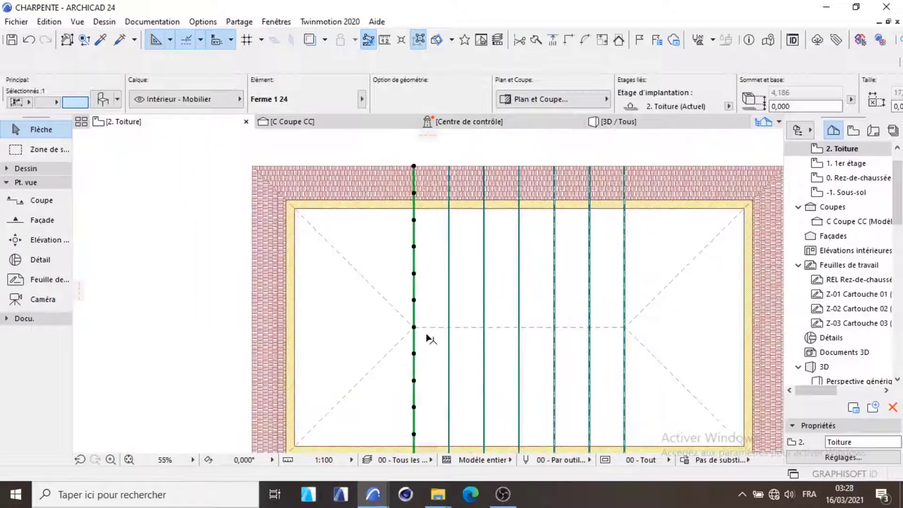
{"action": "key", "text": "ctrl+shift+d"}
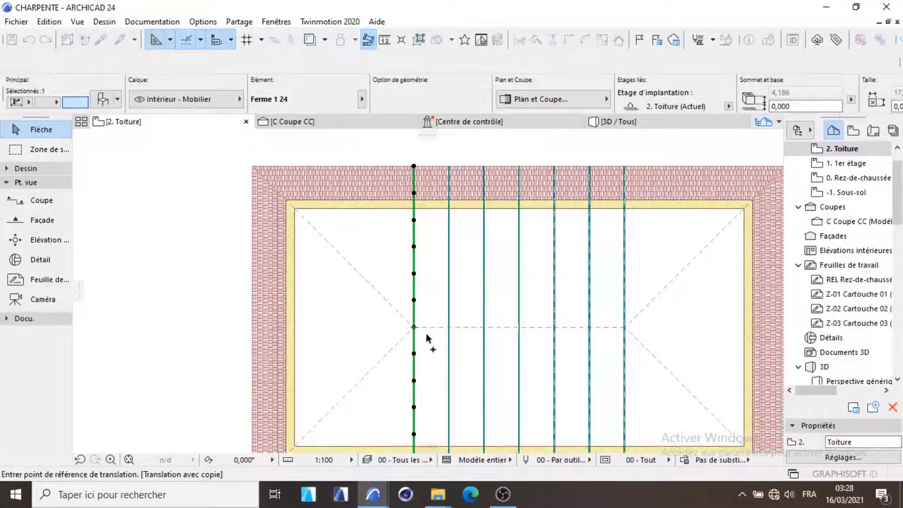
{"action": "scroll", "coordinate": [417, 328], "scroll_direction": "up", "scroll_amount": 6}
{"action": "left_click", "coordinate": [398, 320]}
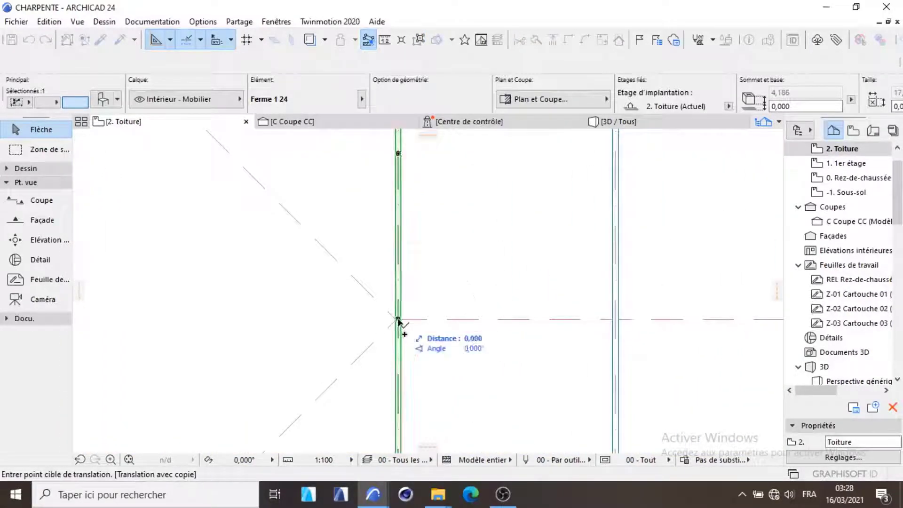
{"action": "scroll", "coordinate": [398, 320], "scroll_direction": "up", "scroll_amount": 3}
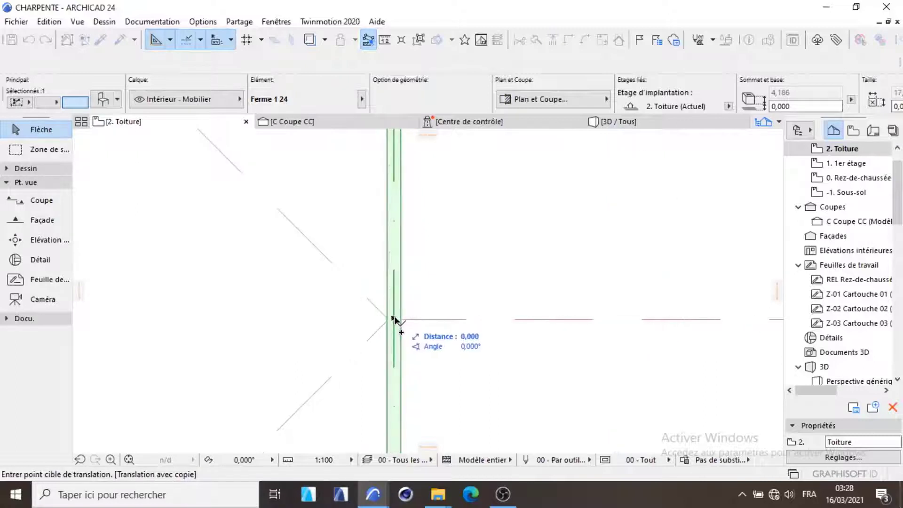
{"action": "left_click", "coordinate": [394, 320]}
- Rotate the copied truss about the ridge end so that it lines up with the upper-left hip line
{"action": "key", "text": "ctrl+e"}
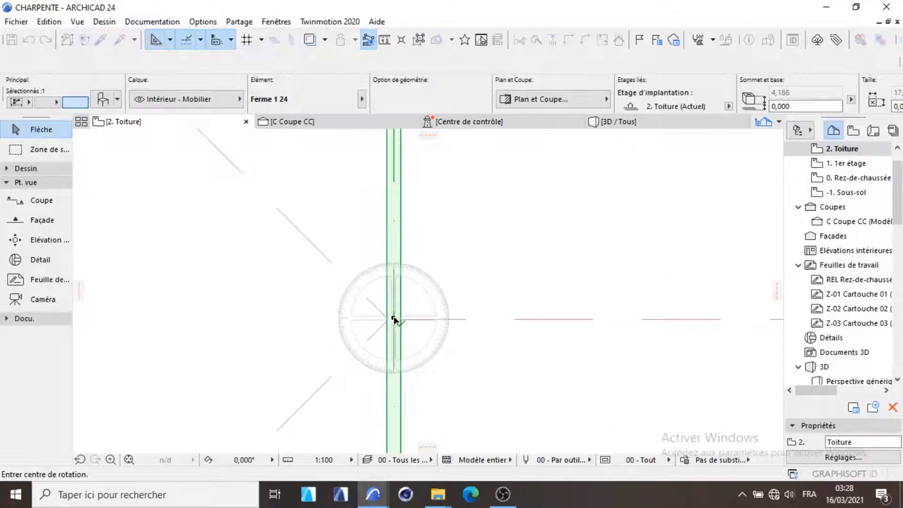
{"action": "left_click", "coordinate": [394, 319]}
{"action": "left_click", "coordinate": [393, 202]}
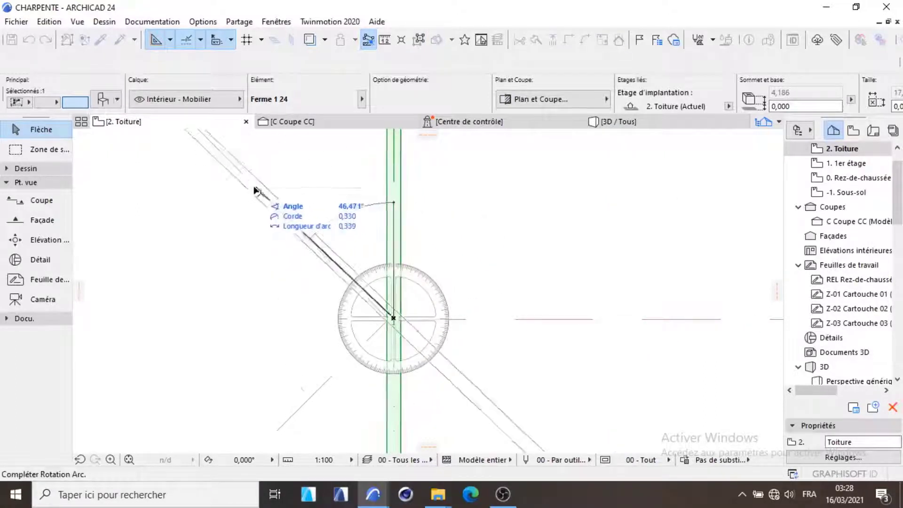
{"action": "left_click", "coordinate": [241, 171]}
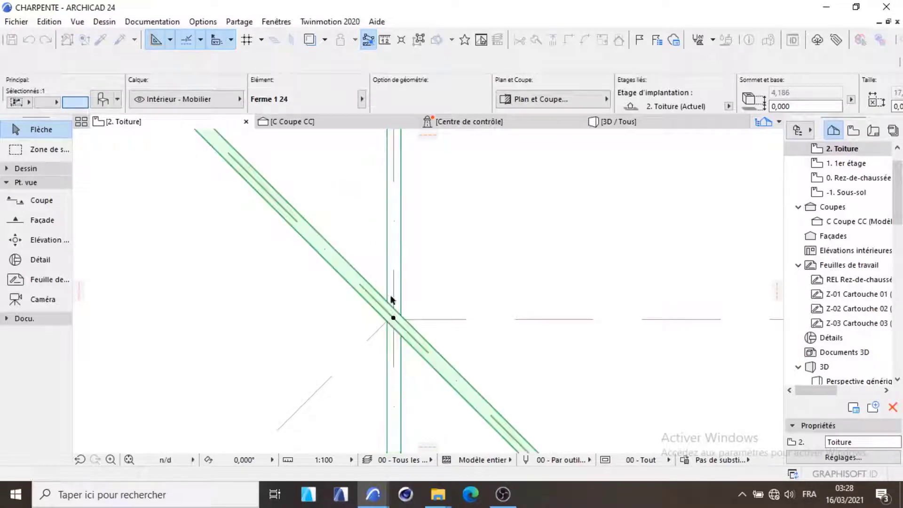
- Move the rotated truss by the midpoint of its upper-left end onto the hip line
{"action": "scroll", "coordinate": [397, 325], "scroll_direction": "down", "scroll_amount": 2}
{"action": "scroll", "coordinate": [437, 348], "scroll_direction": "down", "scroll_amount": 4}
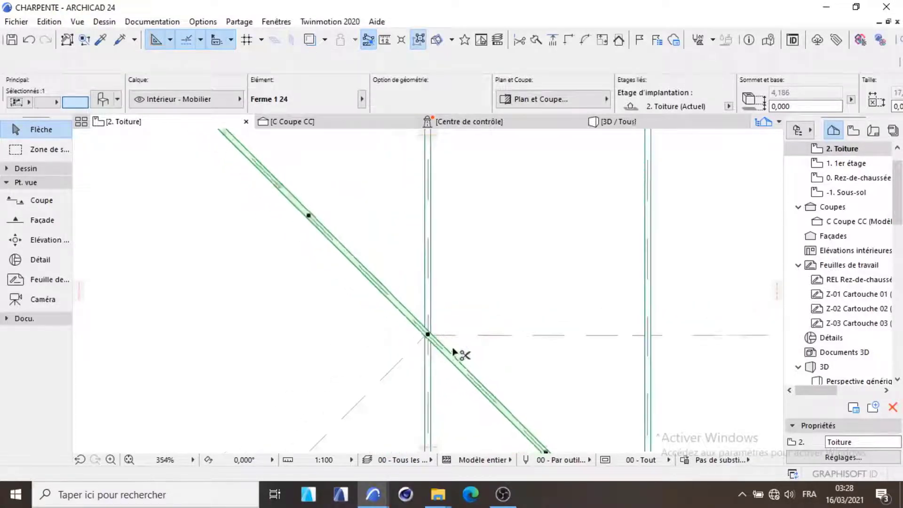
{"action": "scroll", "coordinate": [453, 352], "scroll_direction": "down", "scroll_amount": 4}
{"action": "scroll", "coordinate": [414, 320], "scroll_direction": "up", "scroll_amount": 7}
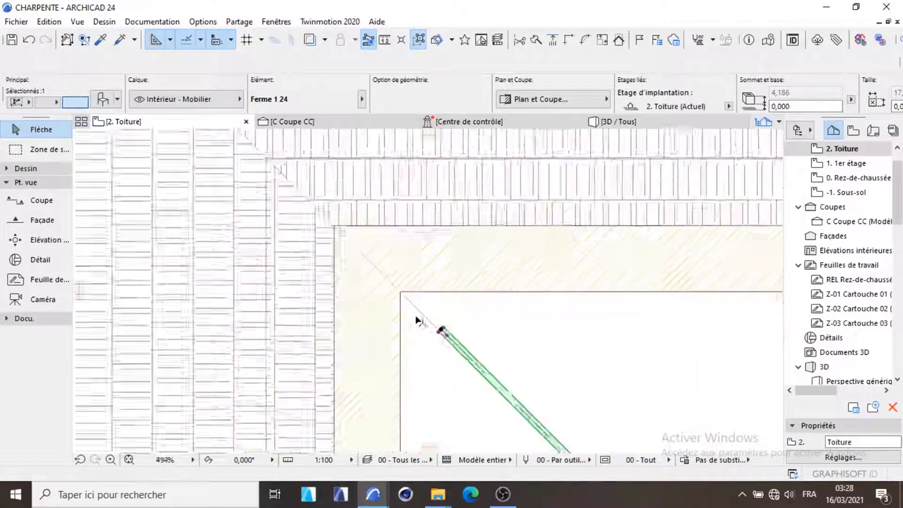
{"action": "scroll", "coordinate": [417, 321], "scroll_direction": "up", "scroll_amount": 8}
{"action": "key", "text": "ctrl+d"}
{"action": "scroll", "coordinate": [422, 321], "scroll_direction": "up", "scroll_amount": 3}
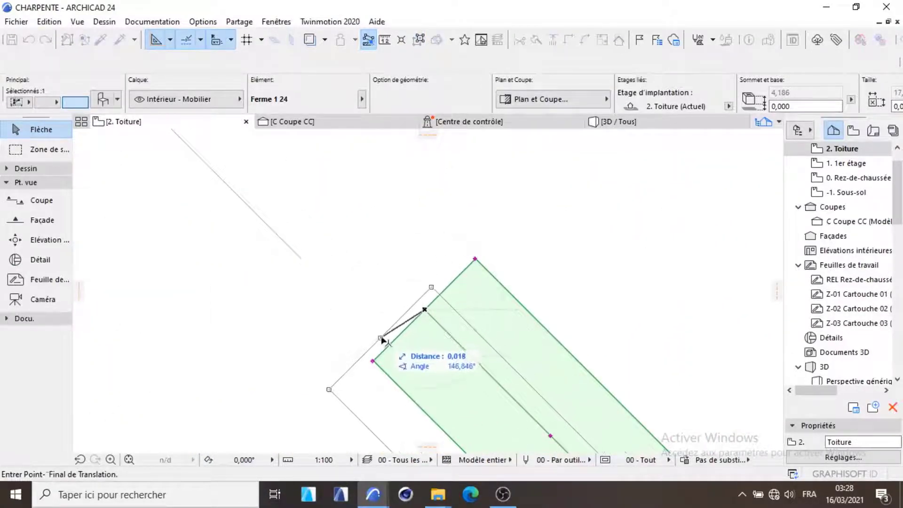
{"action": "left_click", "coordinate": [290, 250]}
{"action": "scroll", "coordinate": [254, 186], "scroll_direction": "down", "scroll_amount": 15}
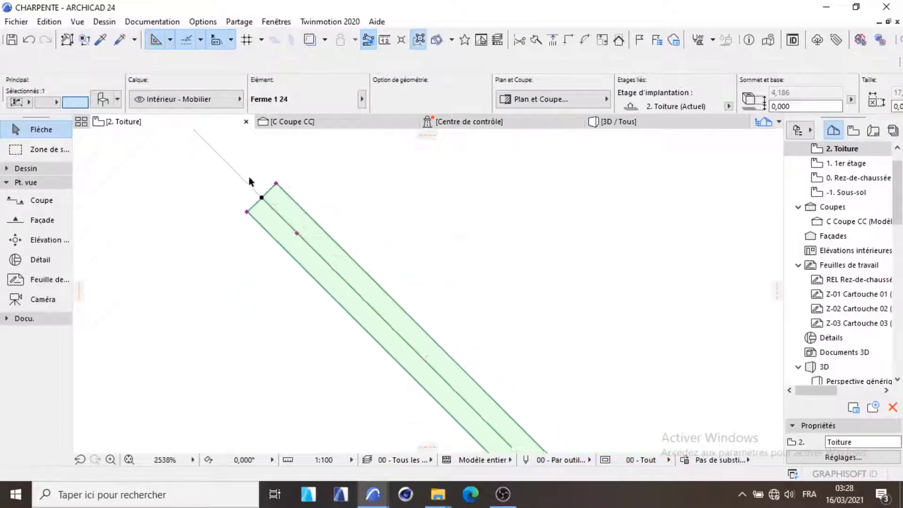
- Measure the hip from the roof's upper-left corner to the ridge end, and end the measurement
{"action": "left_click", "coordinate": [385, 40]}
{"action": "scroll", "coordinate": [231, 178], "scroll_direction": "up", "scroll_amount": 3}
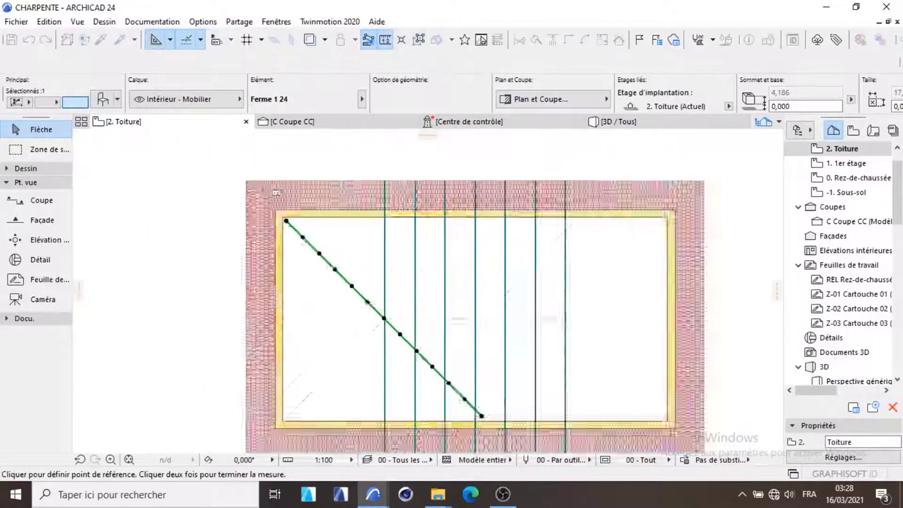
{"action": "scroll", "coordinate": [230, 177], "scroll_direction": "up", "scroll_amount": 3}
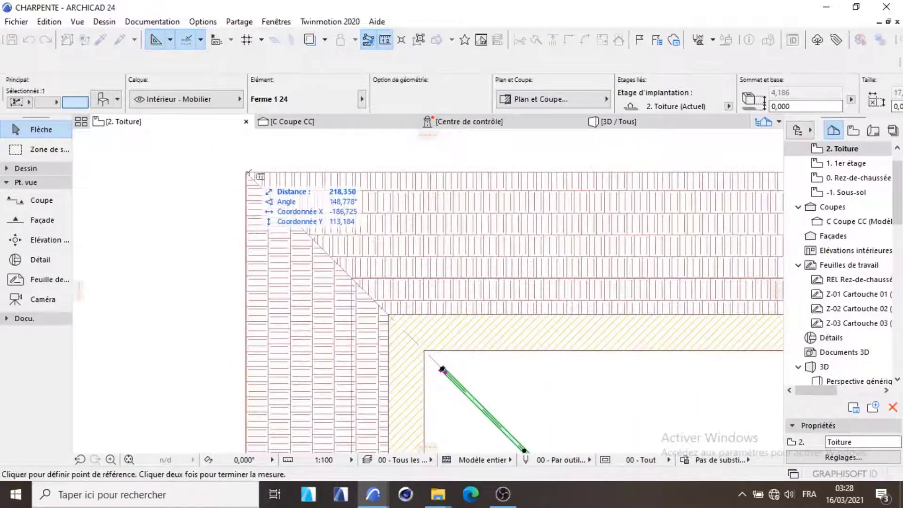
{"action": "left_click", "coordinate": [247, 173]}
{"action": "scroll", "coordinate": [329, 251], "scroll_direction": "down", "scroll_amount": 10}
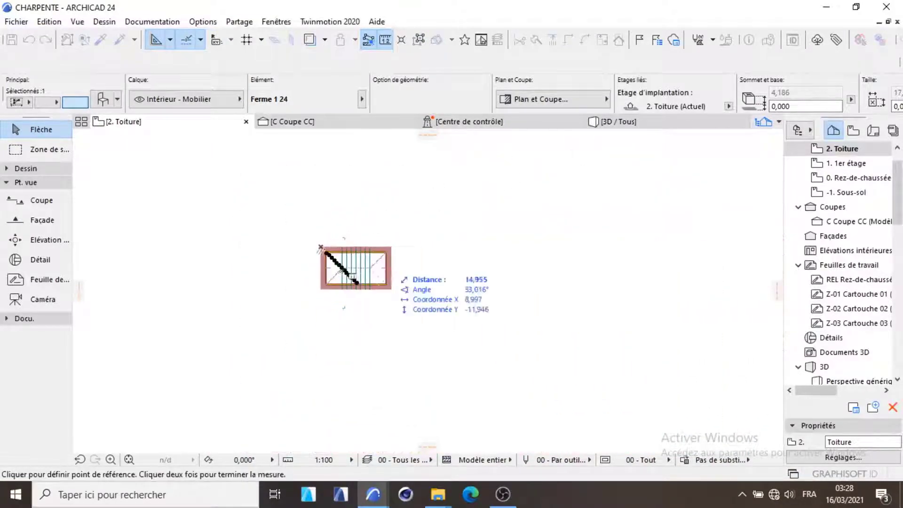
{"action": "scroll", "coordinate": [365, 282], "scroll_direction": "up", "scroll_amount": 4}
{"action": "scroll", "coordinate": [348, 282], "scroll_direction": "up", "scroll_amount": 6}
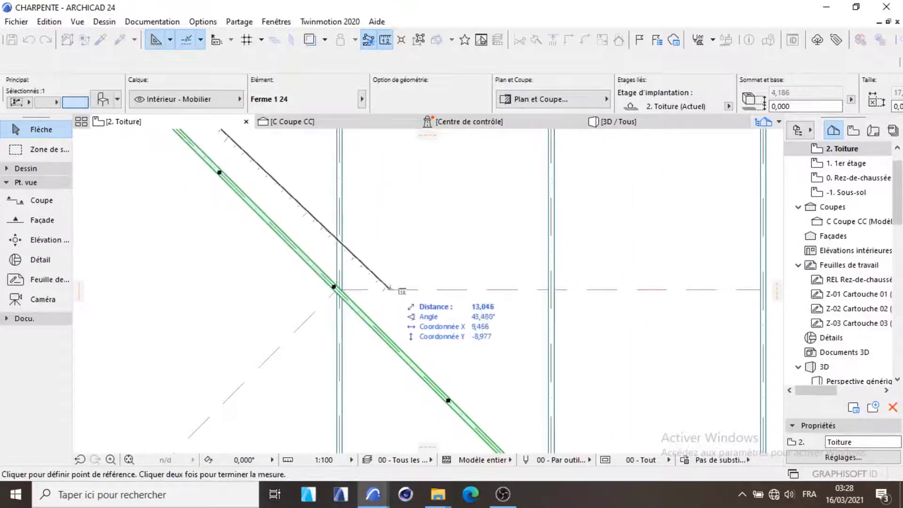
{"action": "key", "text": "Escape"}
{"action": "scroll", "coordinate": [388, 313], "scroll_direction": "down", "scroll_amount": 5}
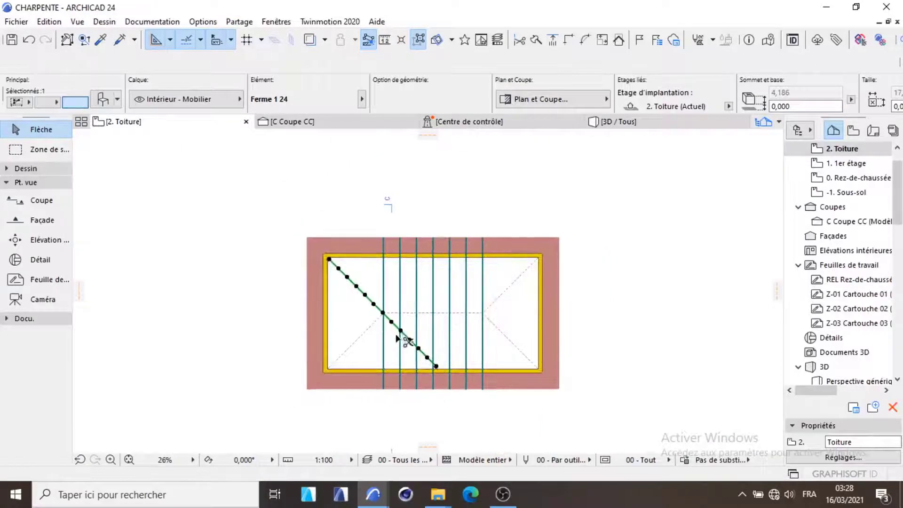
- Open the diagonal truss's object settings and set Longueur entrait to 25,4
{"action": "double_click", "coordinate": [396, 314]}
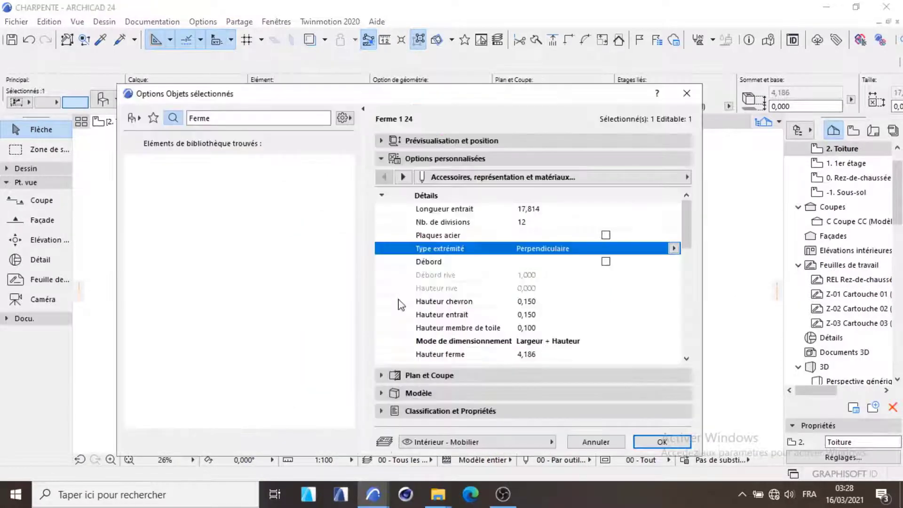
{"action": "left_click", "coordinate": [540, 210]}
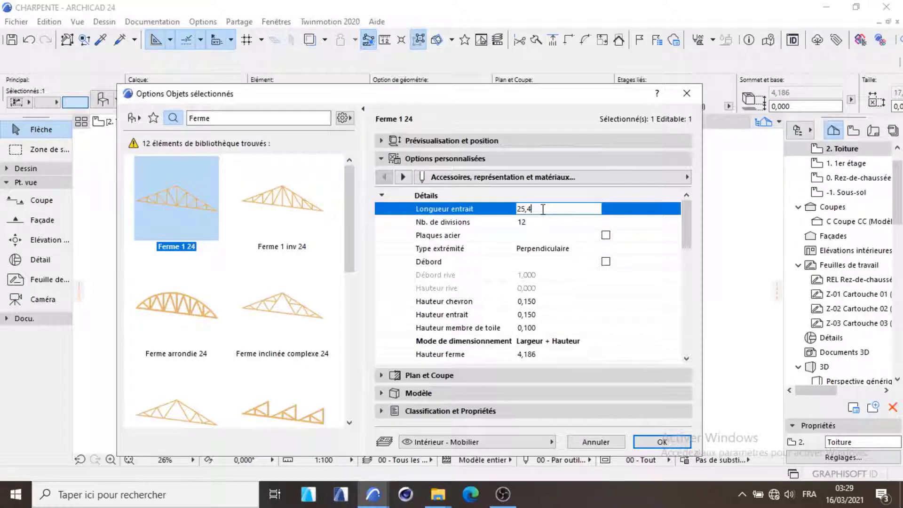
{"action": "left_click", "coordinate": [655, 441]}
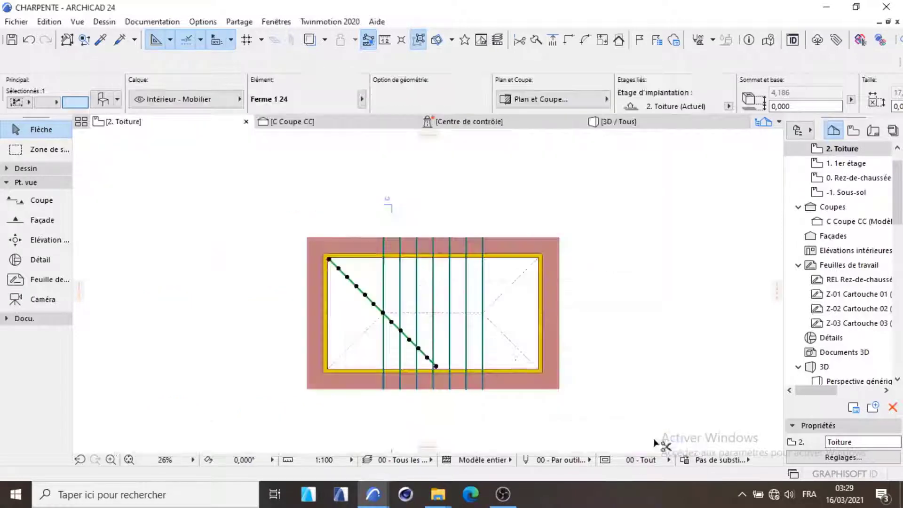
- Move the lengthened diagonal truss by its middle node so that the node sits at the left ridge end
{"action": "scroll", "coordinate": [385, 314], "scroll_direction": "up", "scroll_amount": 3}
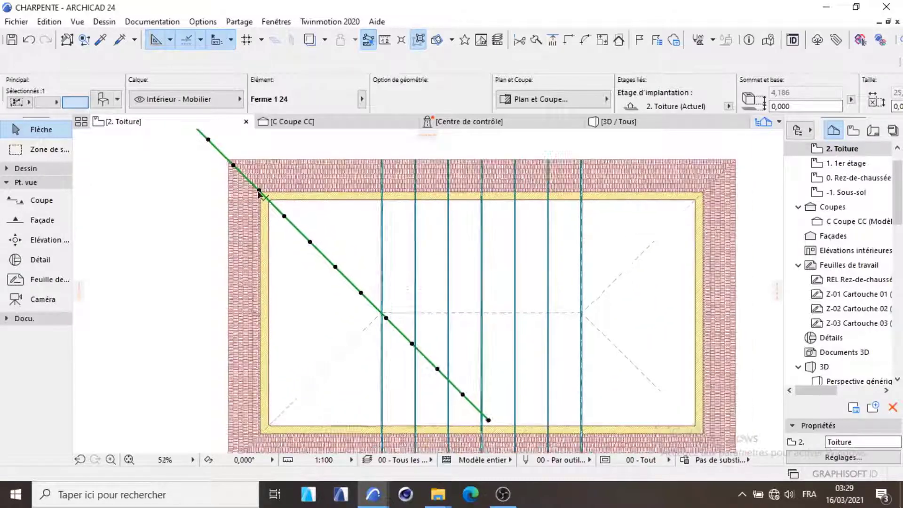
{"action": "scroll", "coordinate": [233, 168], "scroll_direction": "down", "scroll_amount": 2}
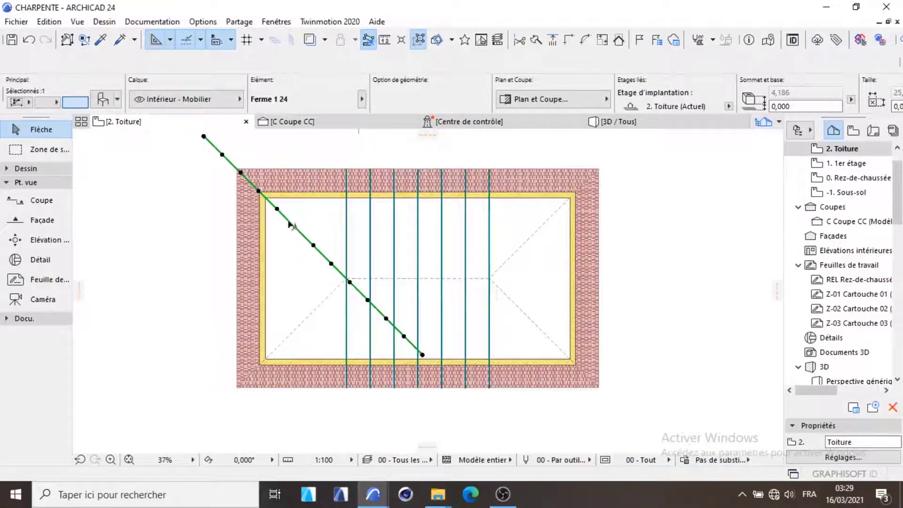
{"action": "key", "text": "ctrl+d"}
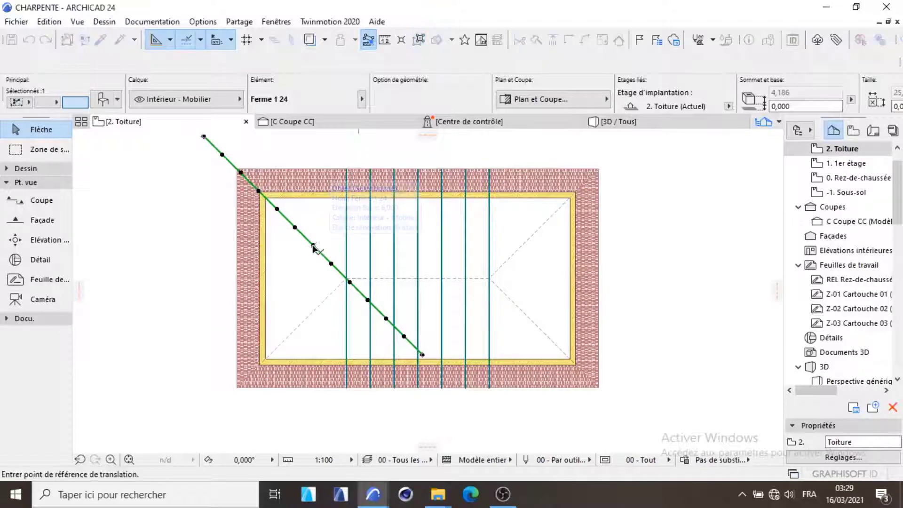
{"action": "left_click", "coordinate": [349, 281]}
{"action": "scroll", "coordinate": [347, 282], "scroll_direction": "up", "scroll_amount": 2}
{"action": "scroll", "coordinate": [346, 282], "scroll_direction": "up", "scroll_amount": 5}
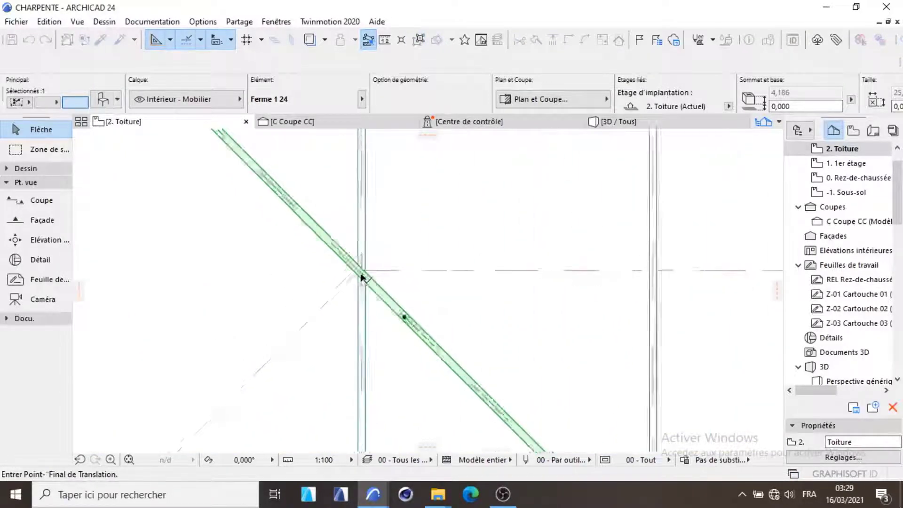
{"action": "left_click", "coordinate": [350, 262]}
{"action": "scroll", "coordinate": [407, 273], "scroll_direction": "down", "scroll_amount": 6}
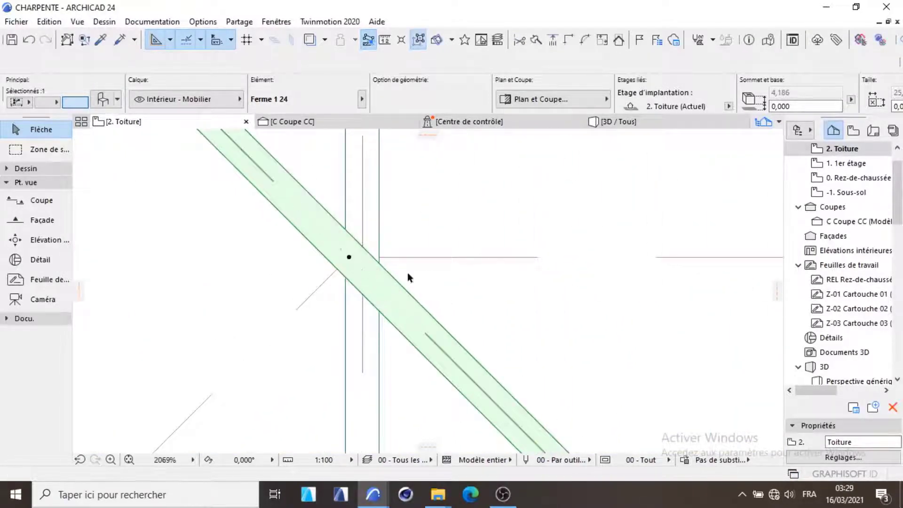
- Compare the diagonal truss with the roof's upper-left corner and set its Longueur entrait to 25,1
{"action": "scroll", "coordinate": [317, 179], "scroll_direction": "up", "scroll_amount": 5}
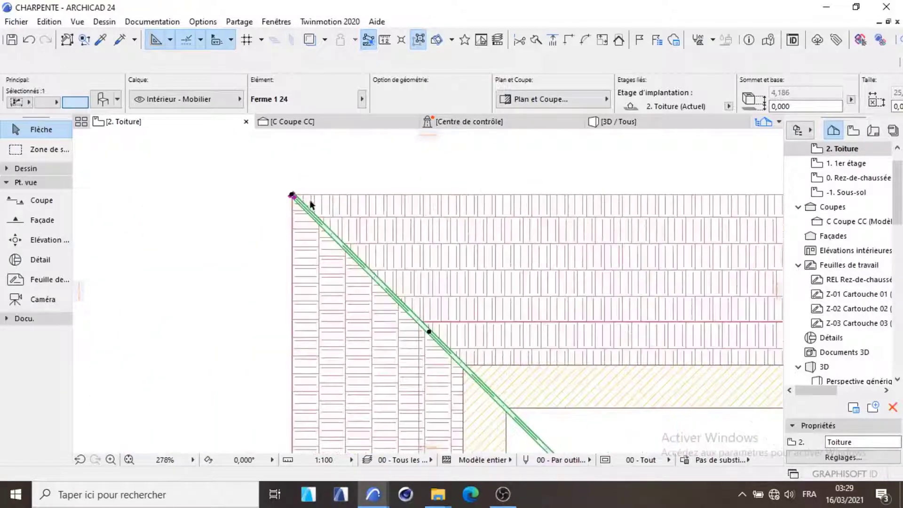
{"action": "scroll", "coordinate": [293, 198], "scroll_direction": "down", "scroll_amount": 6}
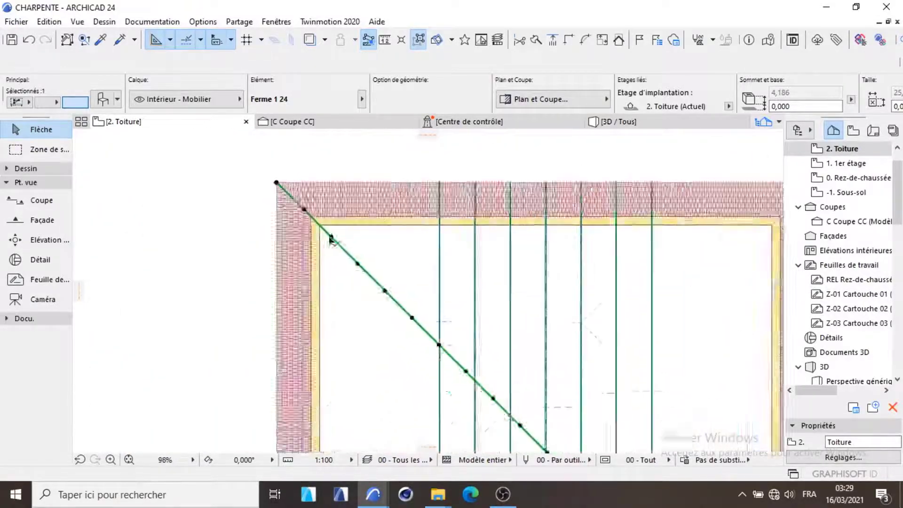
{"action": "scroll", "coordinate": [409, 319], "scroll_direction": "up", "scroll_amount": 3}
{"action": "scroll", "coordinate": [390, 268], "scroll_direction": "up", "scroll_amount": 1}
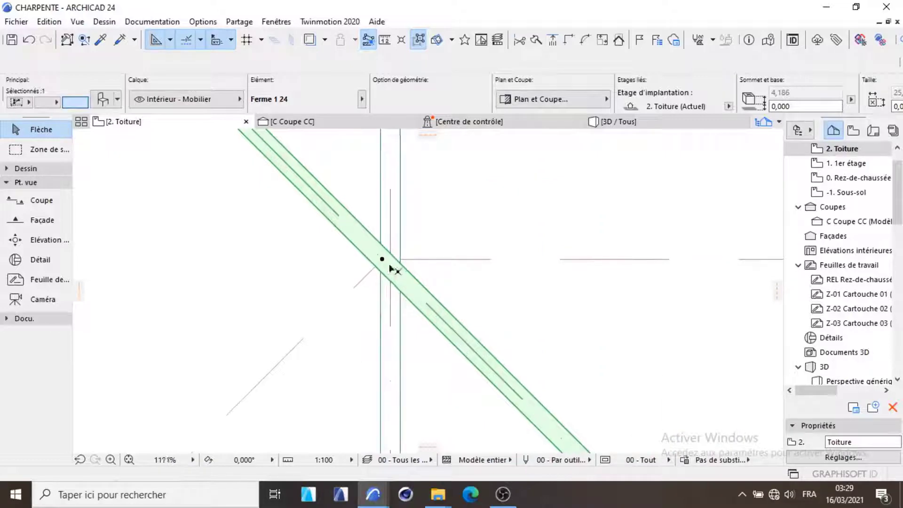
{"action": "double_click", "coordinate": [407, 308]}
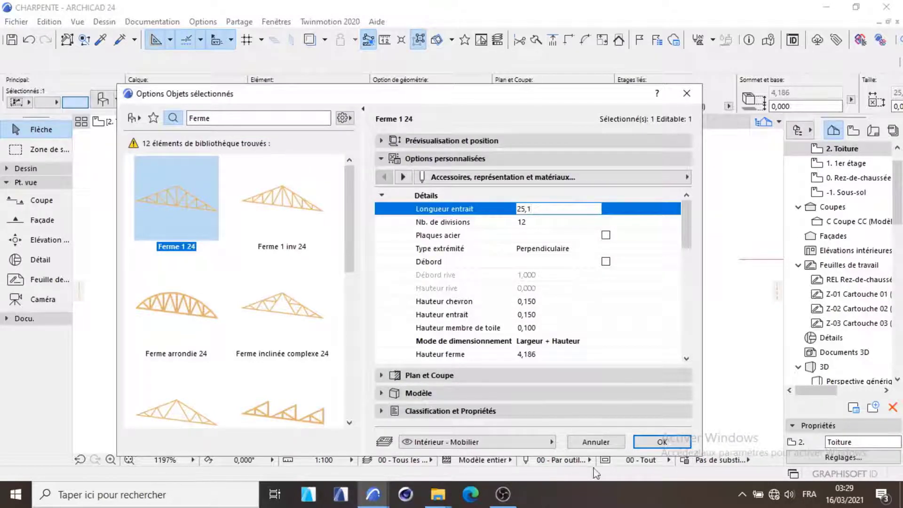
{"action": "left_click", "coordinate": [670, 446]}
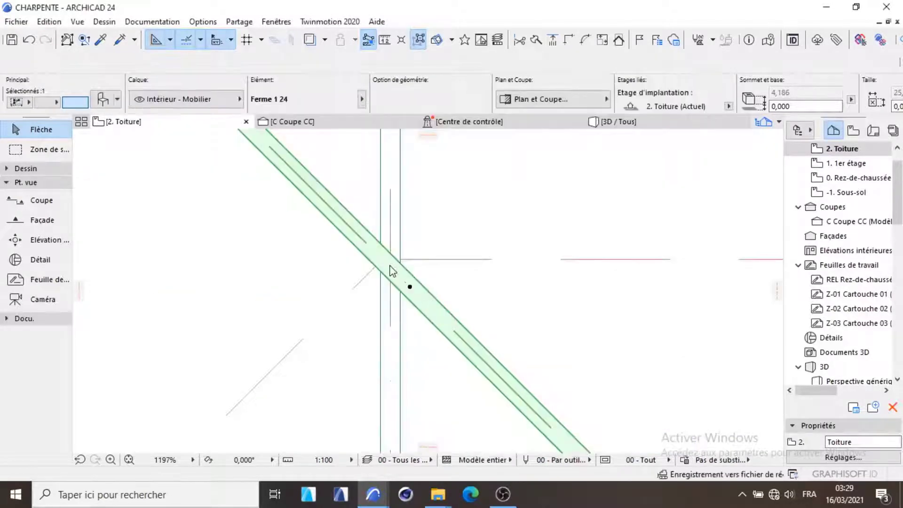
- Move the shortened diagonal truss by its middle node back onto the axis of the first ridge truss
{"action": "scroll", "coordinate": [416, 298], "scroll_direction": "down", "scroll_amount": 10}
{"action": "scroll", "coordinate": [303, 198], "scroll_direction": "up", "scroll_amount": 6}
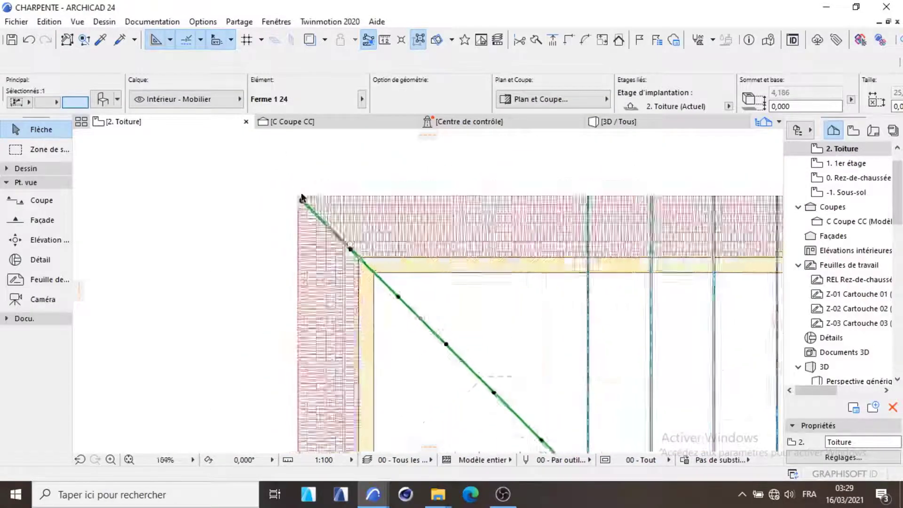
{"action": "scroll", "coordinate": [298, 196], "scroll_direction": "down", "scroll_amount": 6}
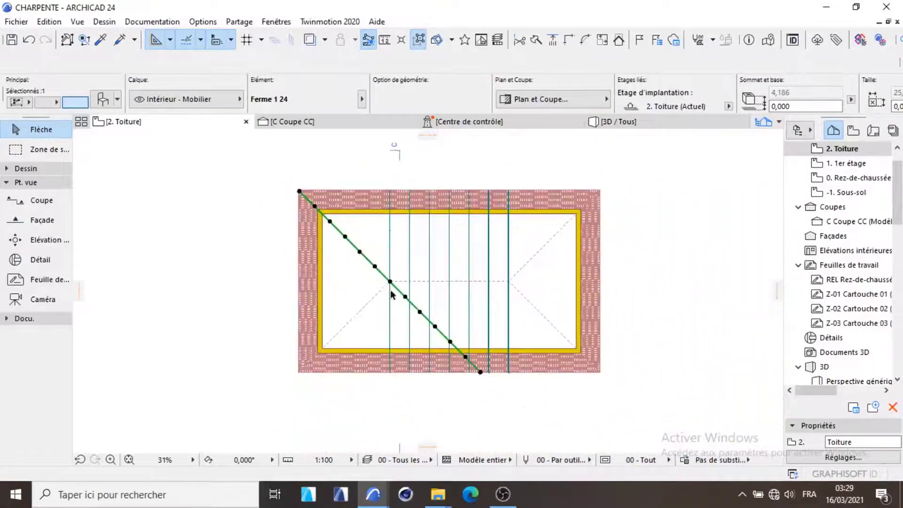
{"action": "scroll", "coordinate": [394, 280], "scroll_direction": "up", "scroll_amount": 4}
{"action": "scroll", "coordinate": [394, 280], "scroll_direction": "up", "scroll_amount": 9}
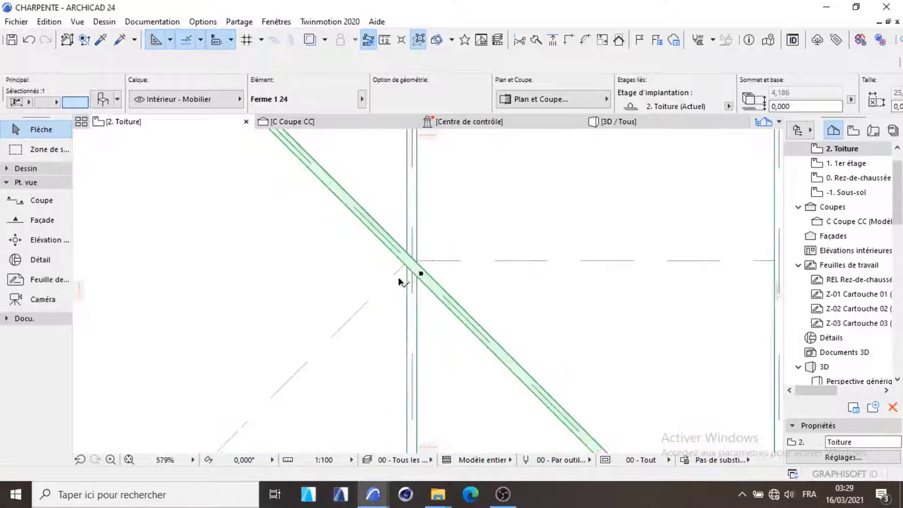
{"action": "key", "text": "ctrl+d"}
{"action": "scroll", "coordinate": [421, 267], "scroll_direction": "up", "scroll_amount": 1}
{"action": "left_click", "coordinate": [429, 268]}
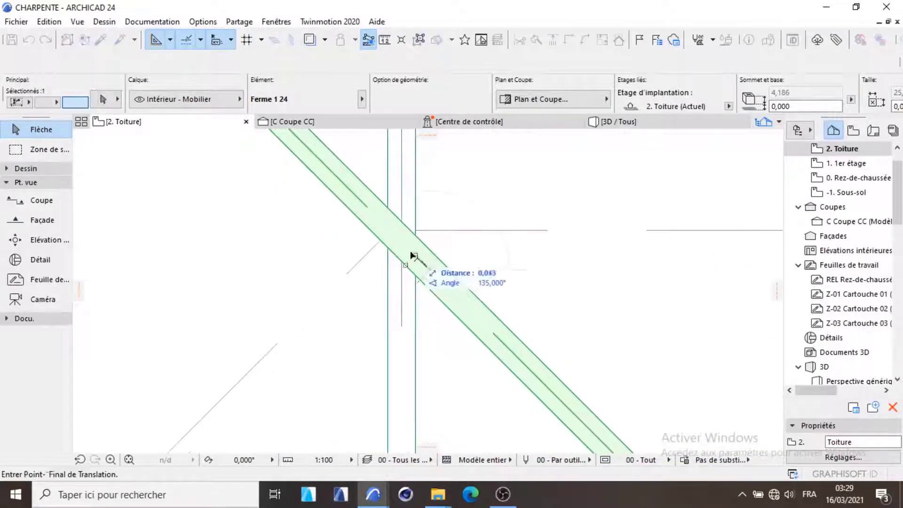
{"action": "left_click", "coordinate": [402, 243]}
{"action": "scroll", "coordinate": [444, 298], "scroll_direction": "down", "scroll_amount": 12}
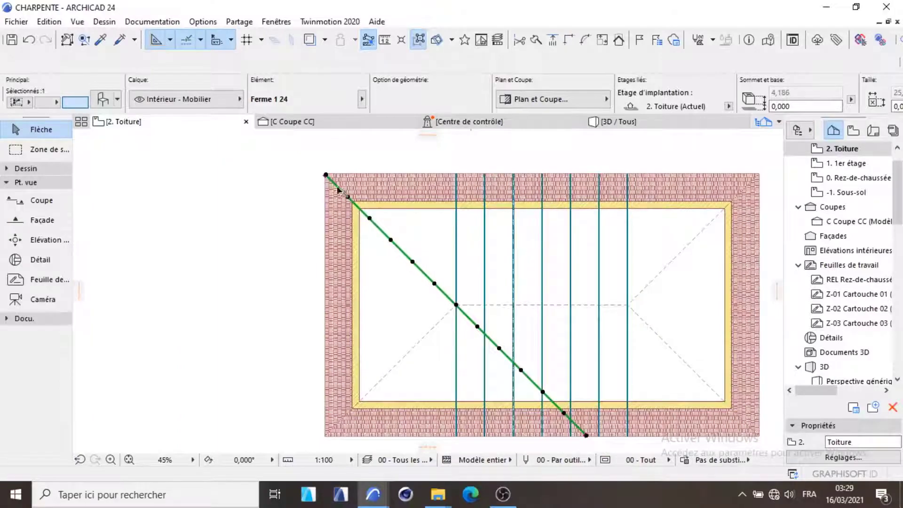
- Shift the diagonal truss slightly along the hip, from the ridge end toward the roof's upper-left corner
{"action": "scroll", "coordinate": [337, 190], "scroll_direction": "up", "scroll_amount": 7}
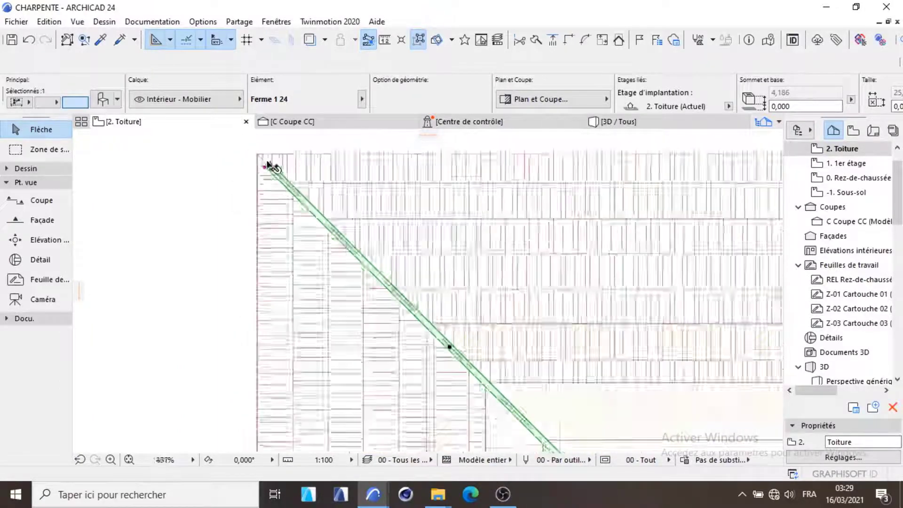
{"action": "scroll", "coordinate": [267, 164], "scroll_direction": "down", "scroll_amount": 8}
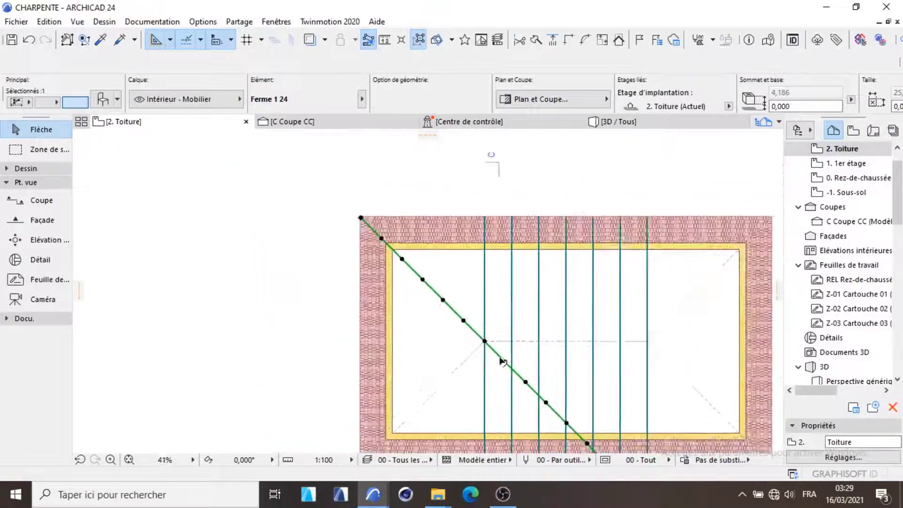
{"action": "scroll", "coordinate": [501, 361], "scroll_direction": "up", "scroll_amount": 12}
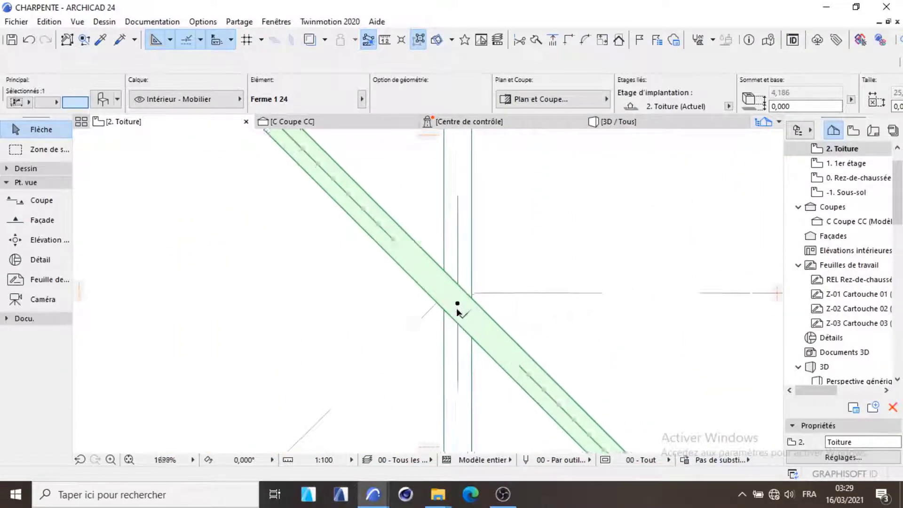
{"action": "key", "text": "ctrl+d"}
{"action": "left_click", "coordinate": [458, 301]}
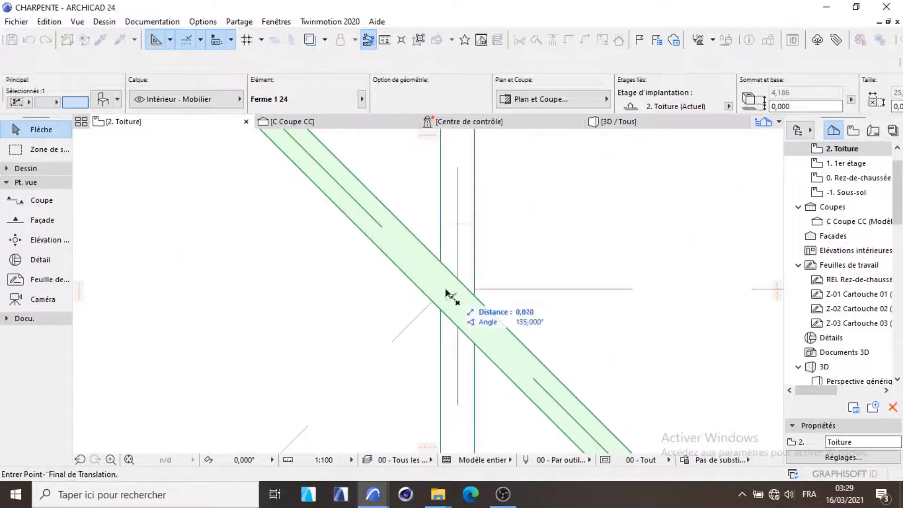
{"action": "left_click", "coordinate": [430, 279]}
{"action": "scroll", "coordinate": [482, 319], "scroll_direction": "down", "scroll_amount": 2}
{"action": "scroll", "coordinate": [482, 320], "scroll_direction": "down", "scroll_amount": 9}
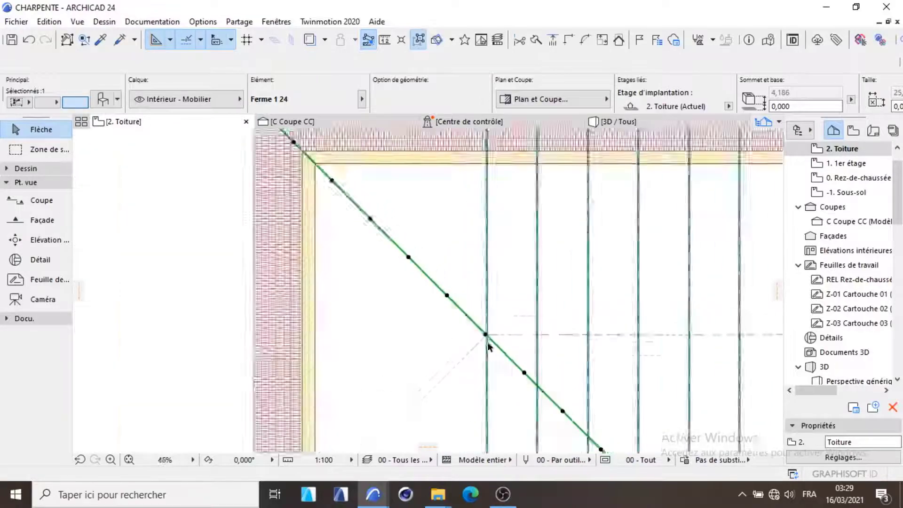
- Stretch the diagonal truss's upper-left end along the hip toward the roof corner
{"action": "scroll", "coordinate": [359, 208], "scroll_direction": "up", "scroll_amount": 11}
{"action": "scroll", "coordinate": [343, 240], "scroll_direction": "up", "scroll_amount": 2}
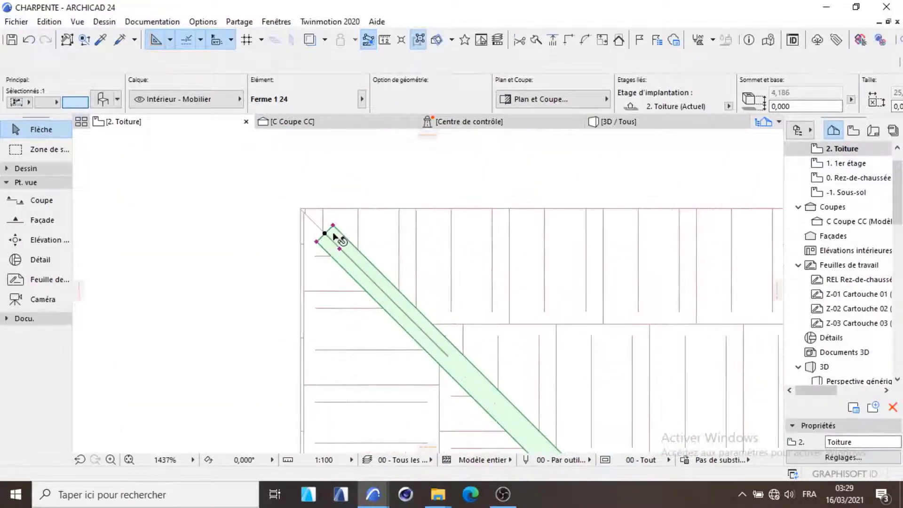
{"action": "left_click", "coordinate": [345, 262]}
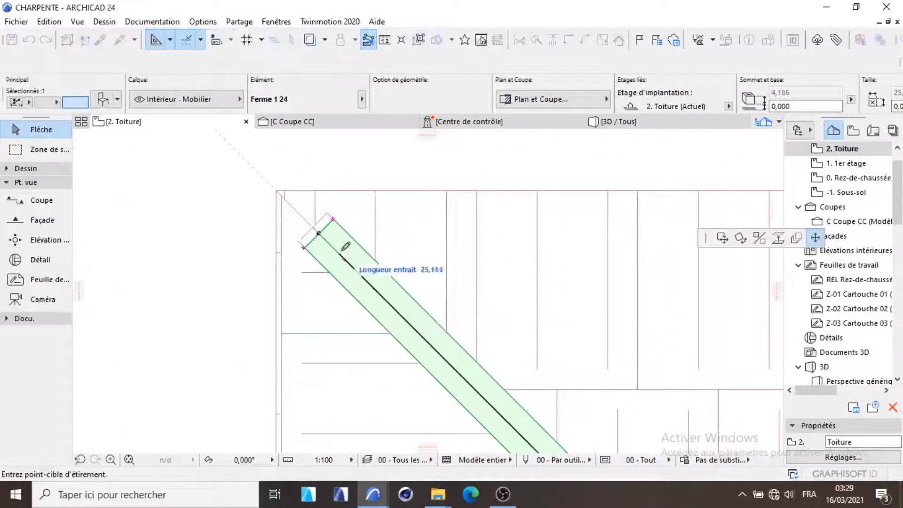
{"action": "left_click", "coordinate": [328, 245]}
{"action": "scroll", "coordinate": [283, 183], "scroll_direction": "down", "scroll_amount": 13}
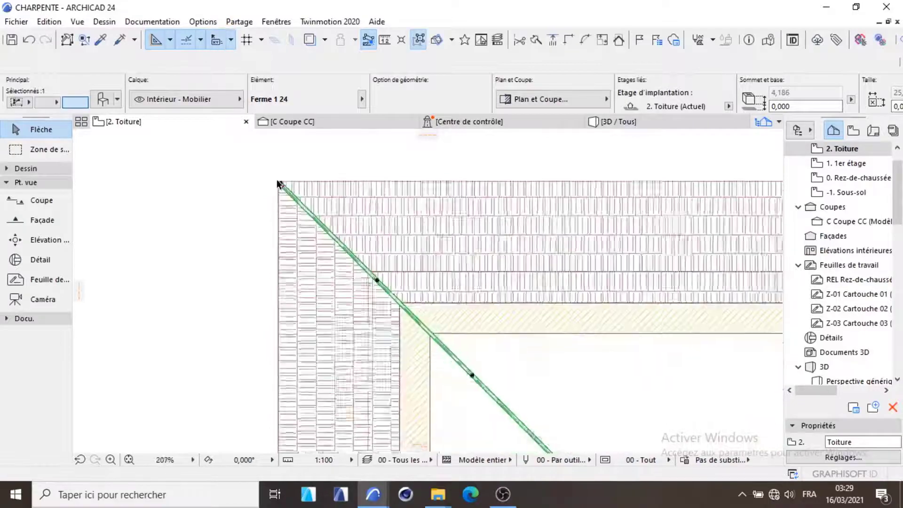
- Check the diagonal truss's alignment at the ridge end and at the roof's upper-left corner
{"action": "scroll", "coordinate": [422, 337], "scroll_direction": "up", "scroll_amount": 8}
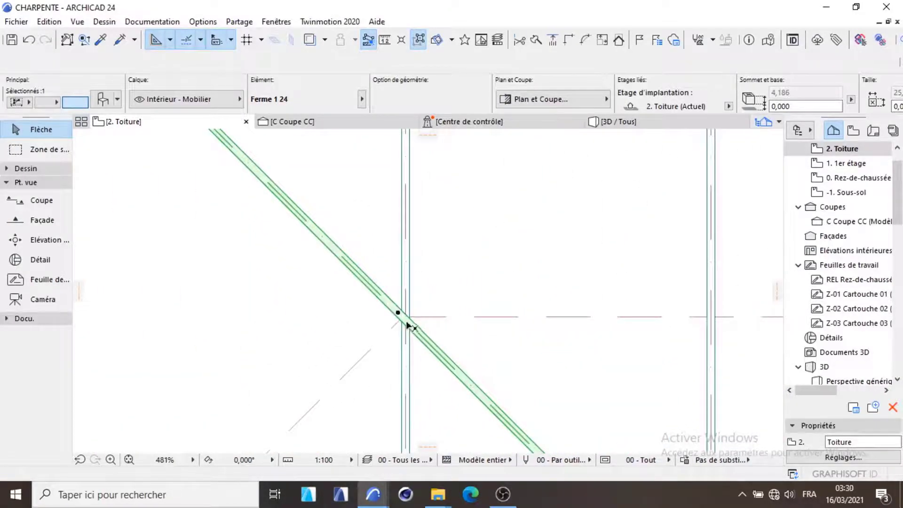
{"action": "scroll", "coordinate": [409, 324], "scroll_direction": "down", "scroll_amount": 5}
{"action": "scroll", "coordinate": [387, 248], "scroll_direction": "up", "scroll_amount": 4}
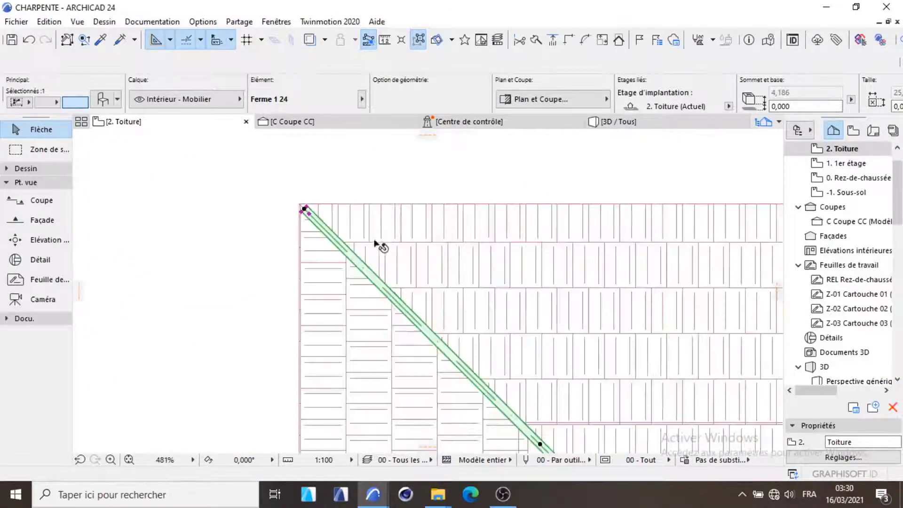
{"action": "scroll", "coordinate": [341, 224], "scroll_direction": "down", "scroll_amount": 5}
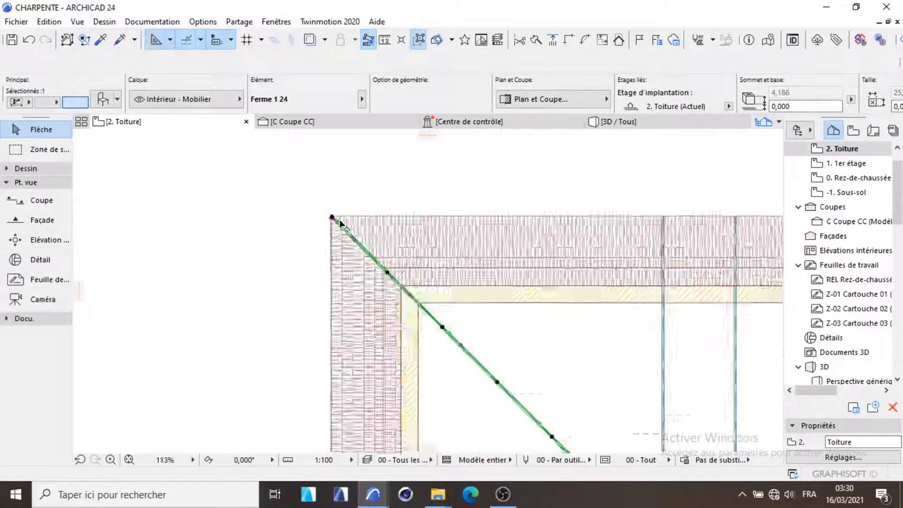
{"action": "scroll", "coordinate": [342, 225], "scroll_direction": "down", "scroll_amount": 6}
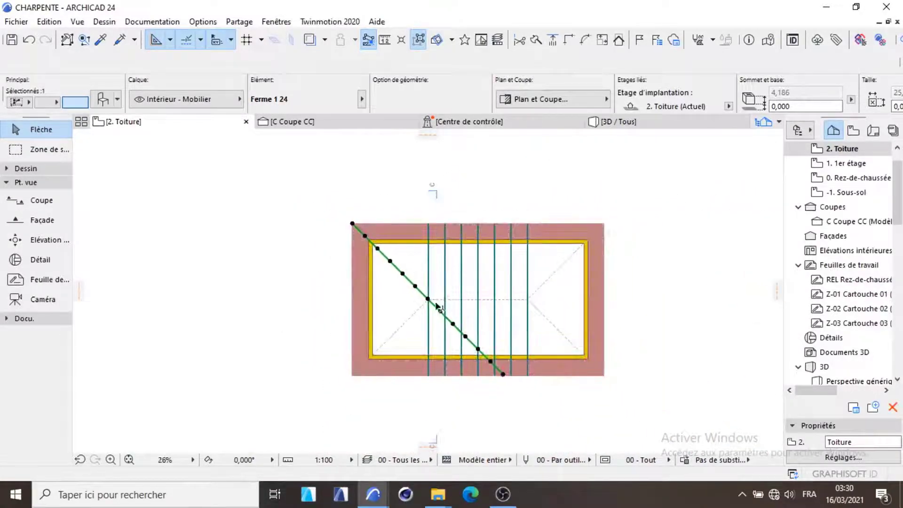
{"action": "scroll", "coordinate": [429, 305], "scroll_direction": "up", "scroll_amount": 4}
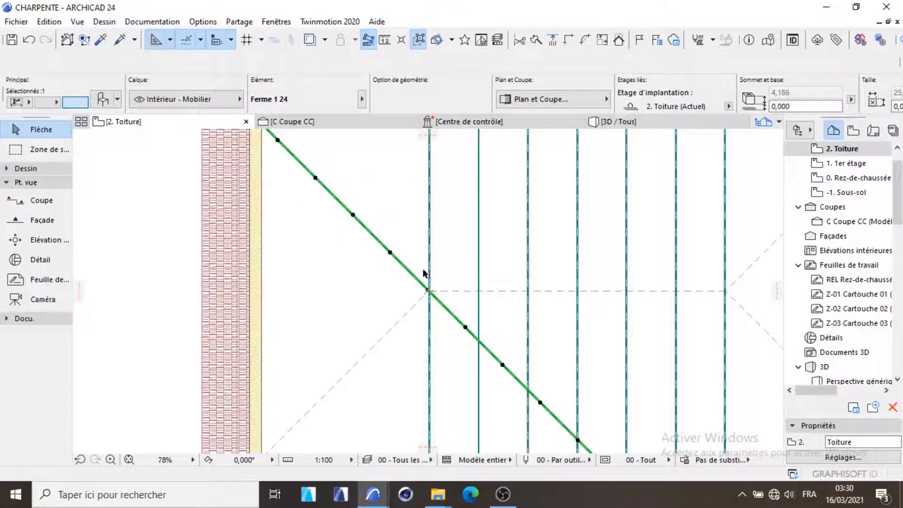
{"action": "scroll", "coordinate": [422, 284], "scroll_direction": "down", "scroll_amount": 2}
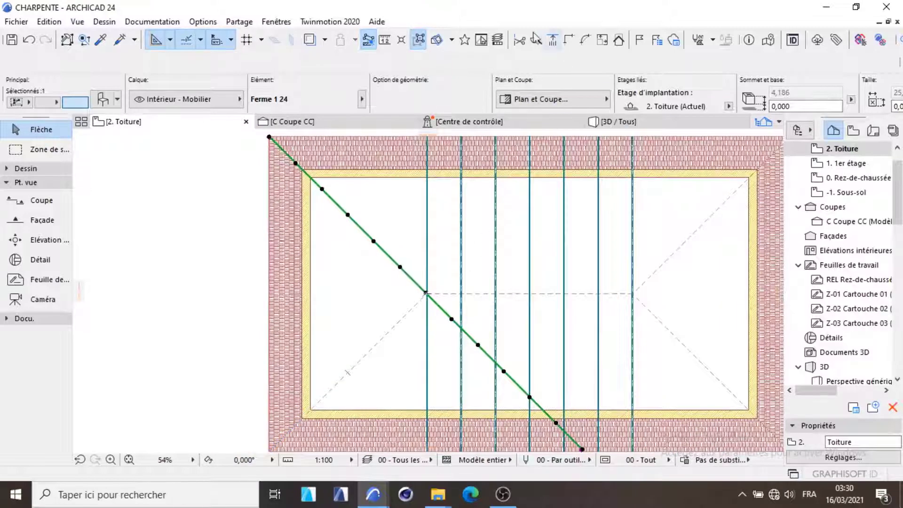
- Try to split the diagonal truss at the ridge end with an oblique cutting line drawn across it
{"action": "left_click", "coordinate": [535, 41]}
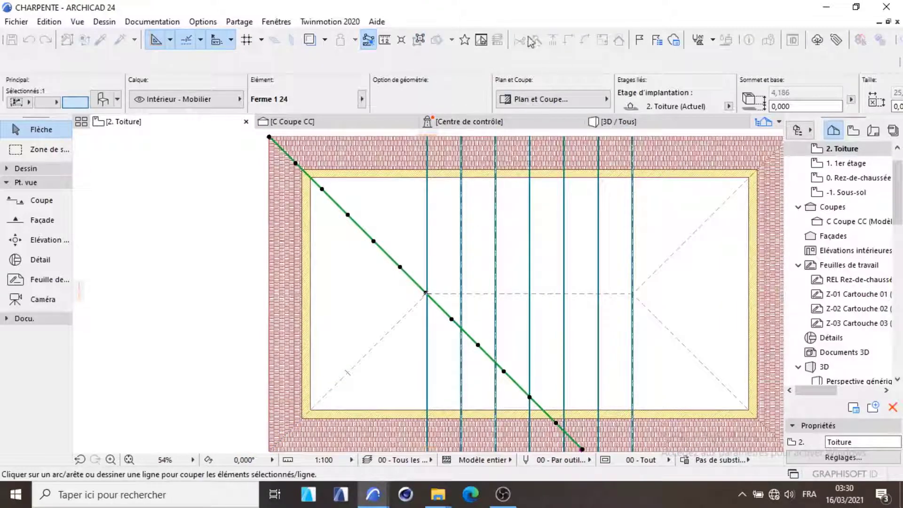
{"action": "key", "text": "Escape"}
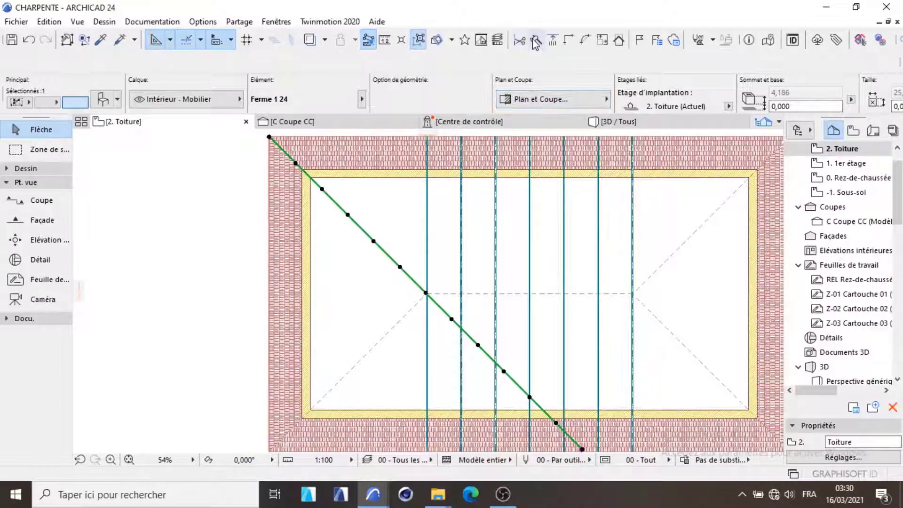
{"action": "left_click", "coordinate": [536, 42]}
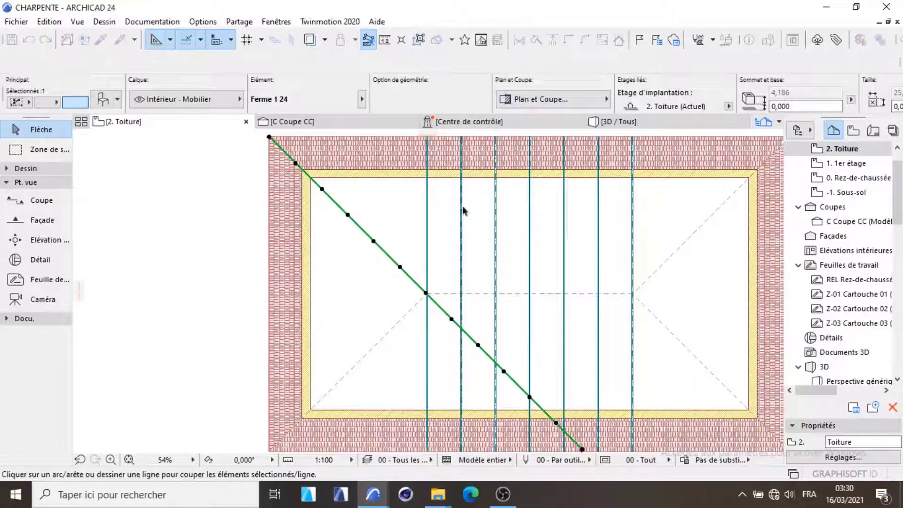
{"action": "scroll", "coordinate": [427, 300], "scroll_direction": "up", "scroll_amount": 10}
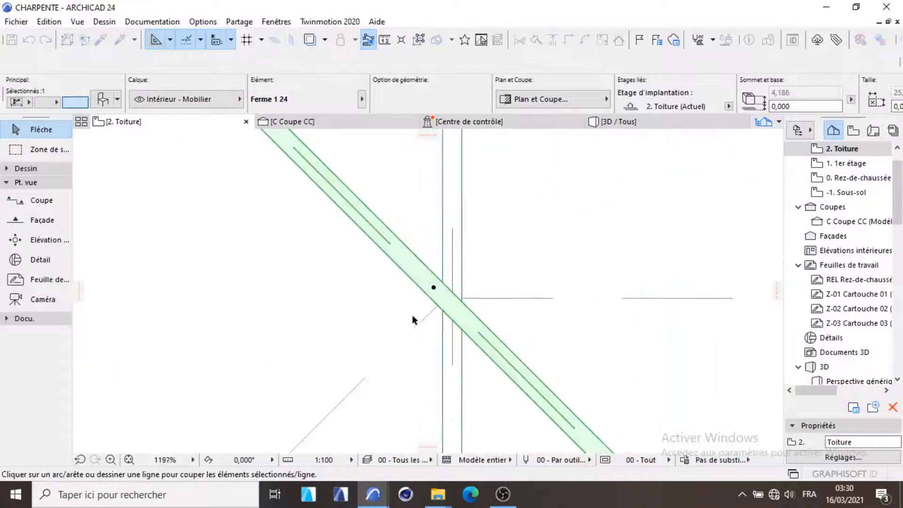
{"action": "left_click", "coordinate": [406, 311]}
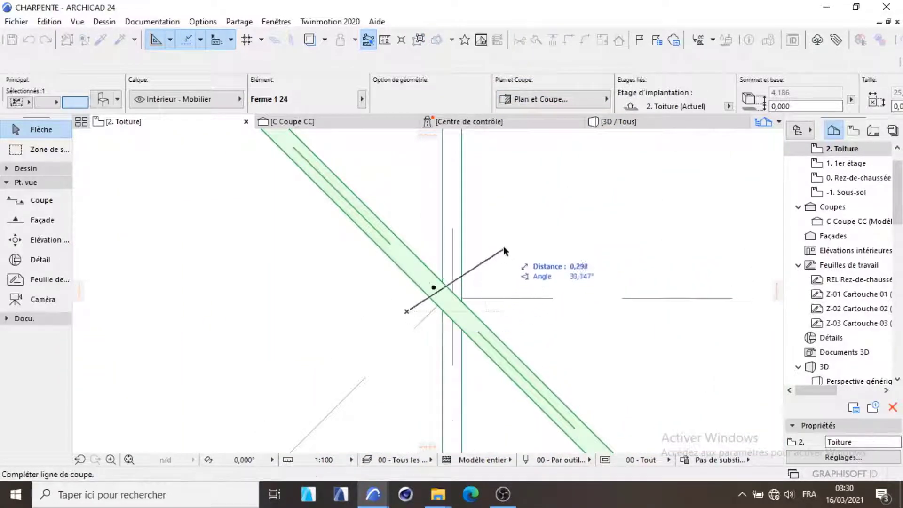
{"action": "left_click", "coordinate": [508, 217]}
{"action": "left_click", "coordinate": [535, 271]}
{"action": "scroll", "coordinate": [465, 285], "scroll_direction": "down", "scroll_amount": 10}
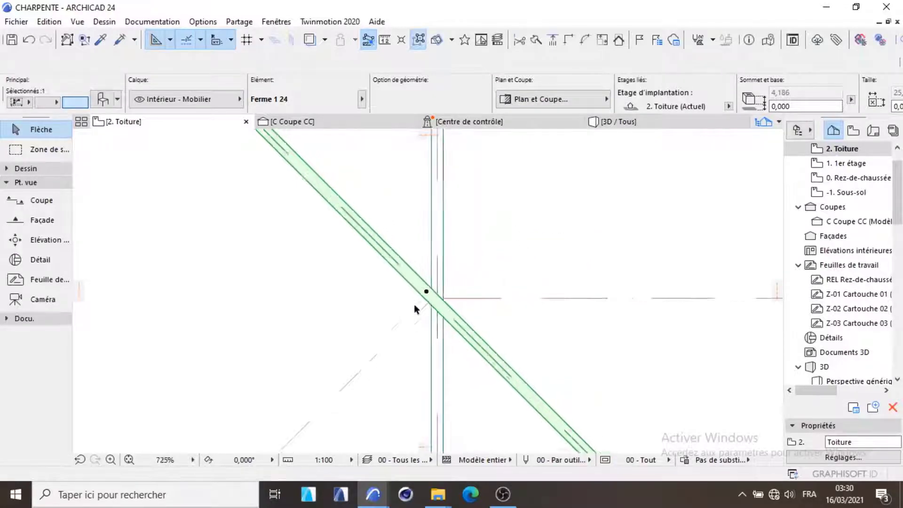
- Convert the selected diagonal truss into a morph
{"action": "right_click", "coordinate": [359, 238]}
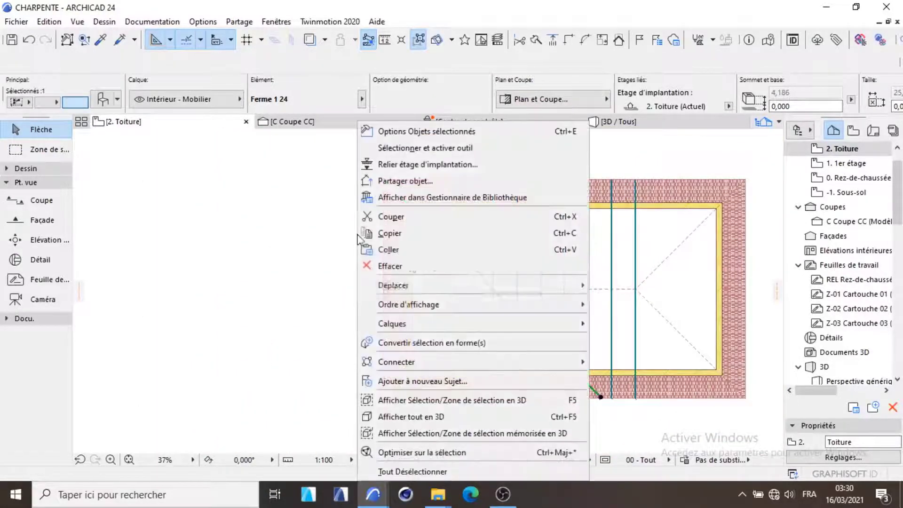
{"action": "left_click", "coordinate": [467, 344]}
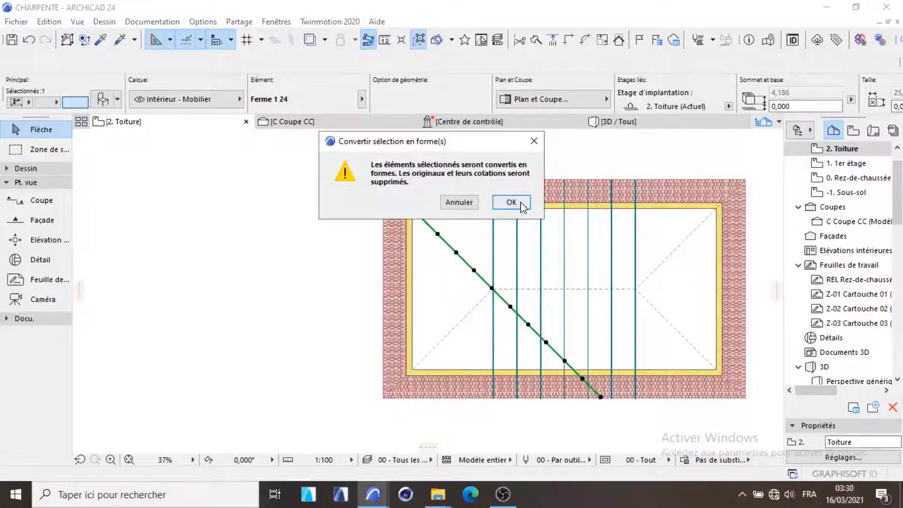
{"action": "left_click", "coordinate": [512, 202]}
- Try to split the converted diagonal truss at the ridge end with a 45° cutting line drawn across it
{"action": "scroll", "coordinate": [494, 283], "scroll_direction": "up", "scroll_amount": 5}
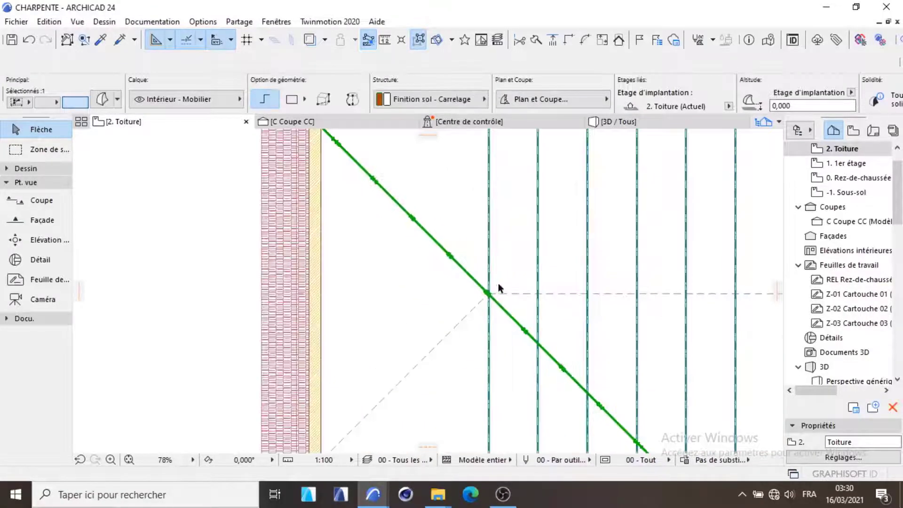
{"action": "left_click", "coordinate": [536, 43]}
{"action": "scroll", "coordinate": [467, 301], "scroll_direction": "up", "scroll_amount": 10}
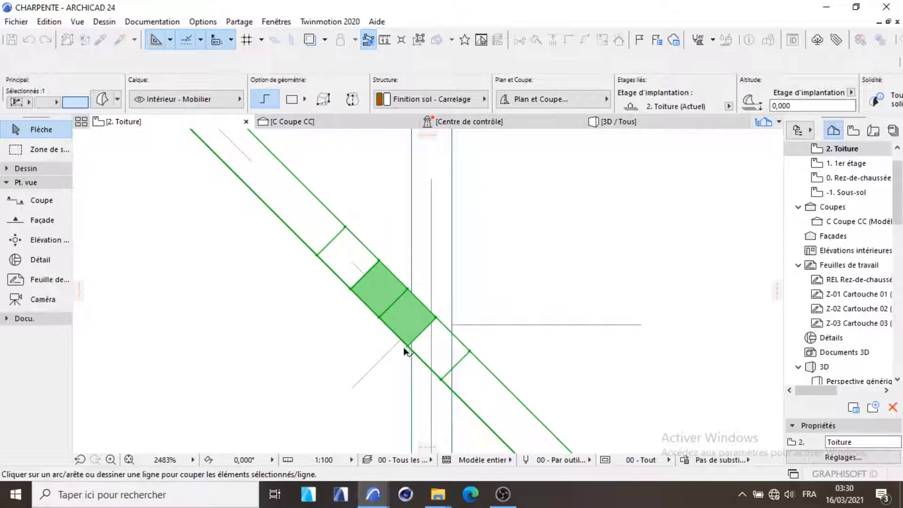
{"action": "left_click", "coordinate": [378, 371]}
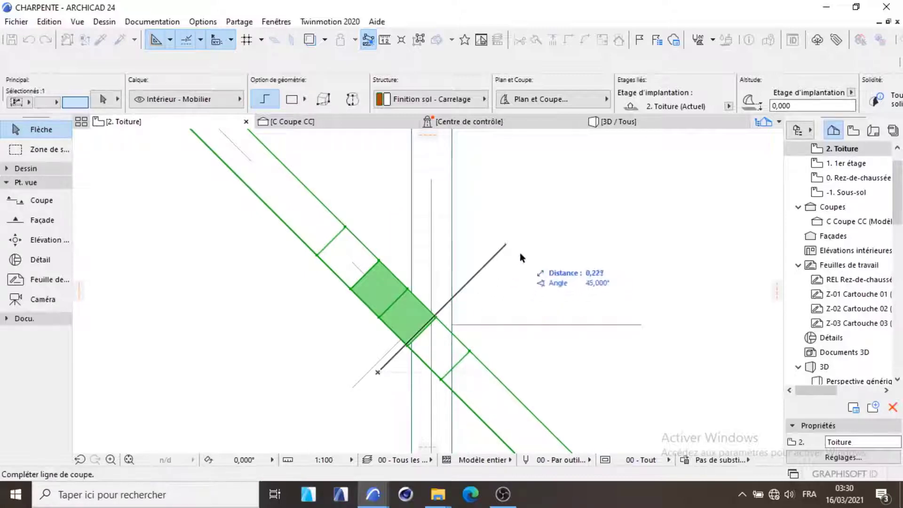
{"action": "left_click", "coordinate": [537, 241]}
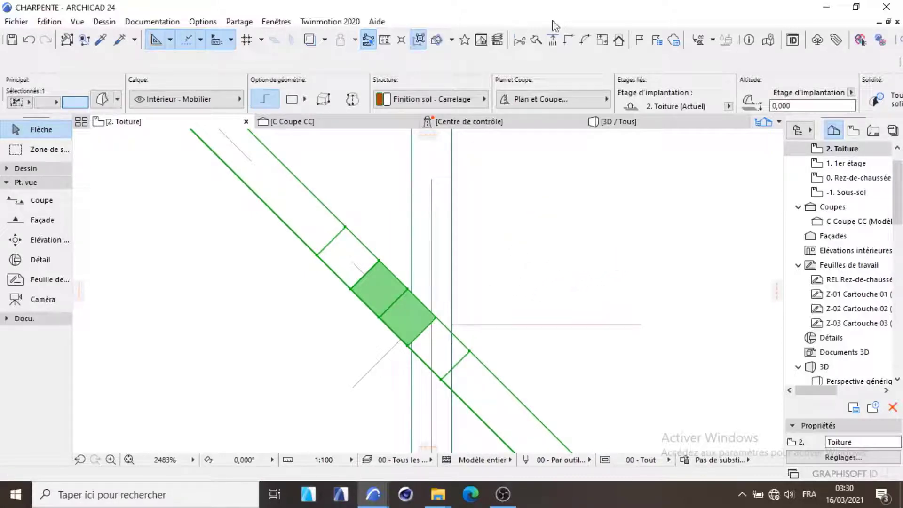
{"action": "left_click", "coordinate": [536, 44]}
{"action": "scroll", "coordinate": [414, 339], "scroll_direction": "up", "scroll_amount": 4}
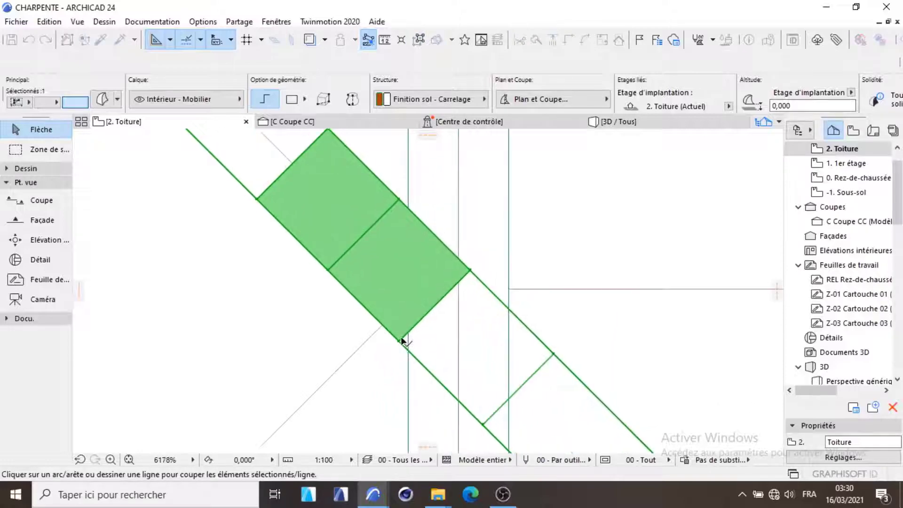
{"action": "left_click", "coordinate": [381, 357]}
{"action": "left_click", "coordinate": [555, 182]}
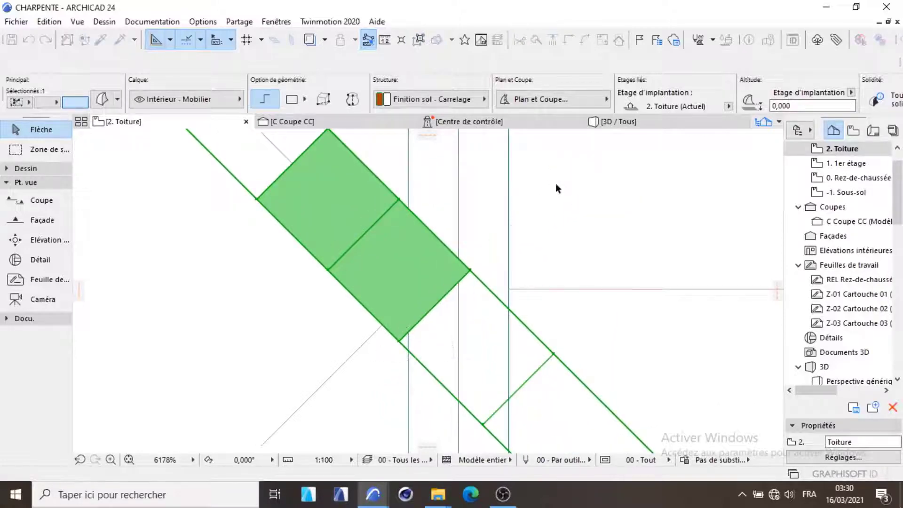
- Split the converted diagonal truss at the ridge end with an oblique cutting line and delete the part extending past the ridge end
{"action": "left_click", "coordinate": [536, 42]}
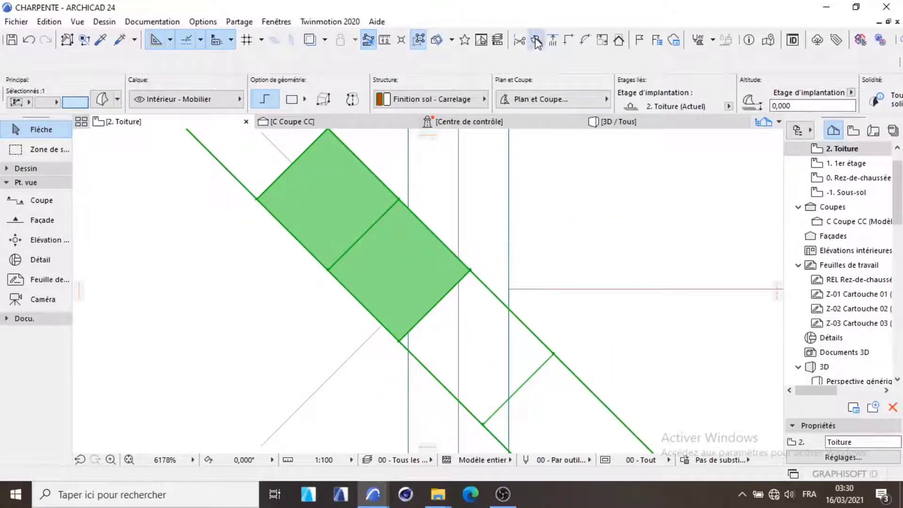
{"action": "left_click", "coordinate": [386, 361]}
{"action": "left_click", "coordinate": [578, 190]}
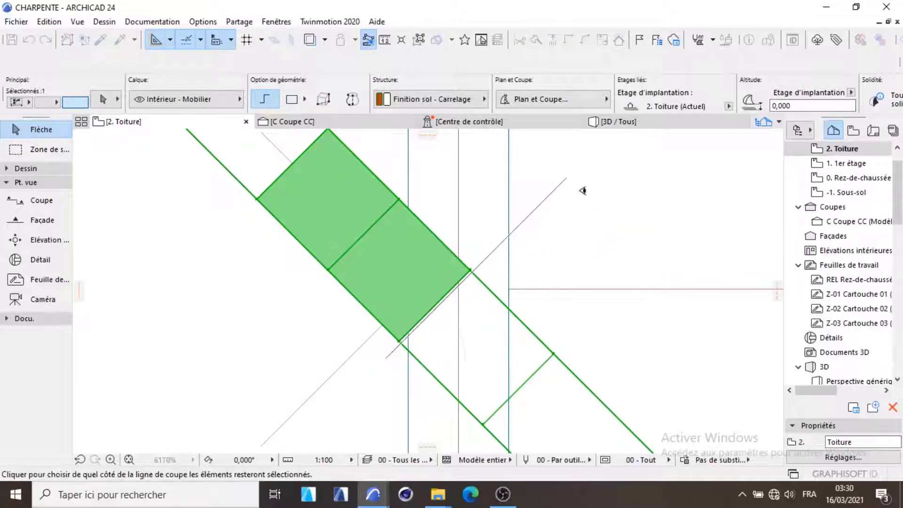
{"action": "left_click", "coordinate": [605, 216]}
{"action": "scroll", "coordinate": [424, 225], "scroll_direction": "up", "scroll_amount": 5}
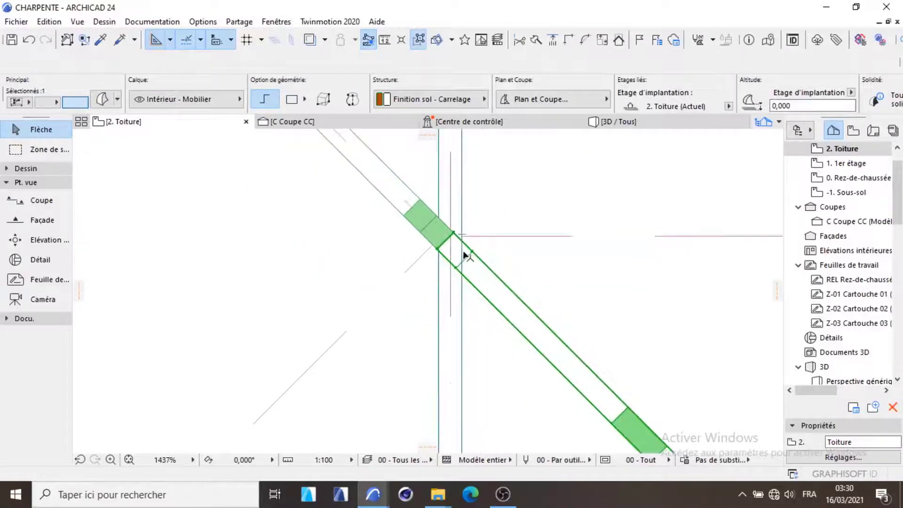
{"action": "scroll", "coordinate": [463, 254], "scroll_direction": "down", "scroll_amount": 10}
- Examine the trimmed half truss in 3D, including its joint with the first ridge truss and its fit along the hip
{"action": "left_click", "coordinate": [626, 121]}
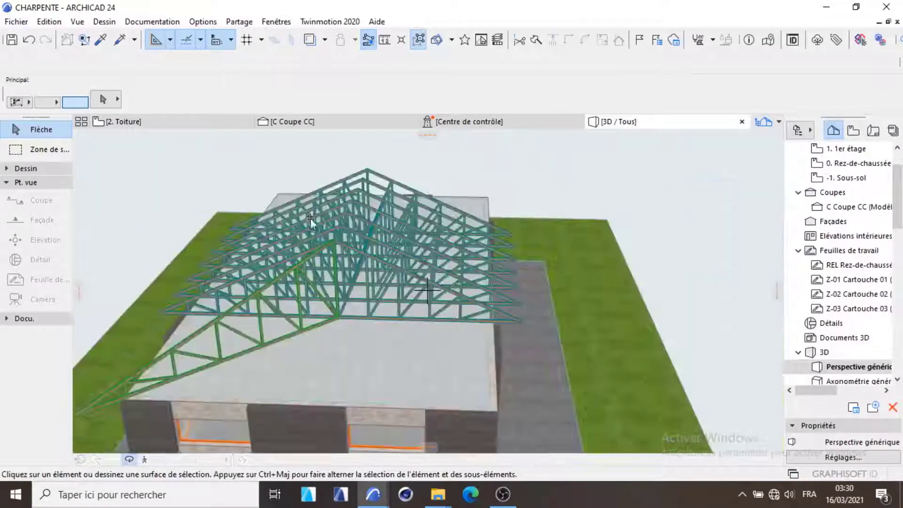
{"action": "middle_click_drag", "start_coordinate": [337, 263], "coordinate": [229, 259], "text": "shift"}
{"action": "scroll", "coordinate": [349, 217], "scroll_direction": "up", "scroll_amount": 10}
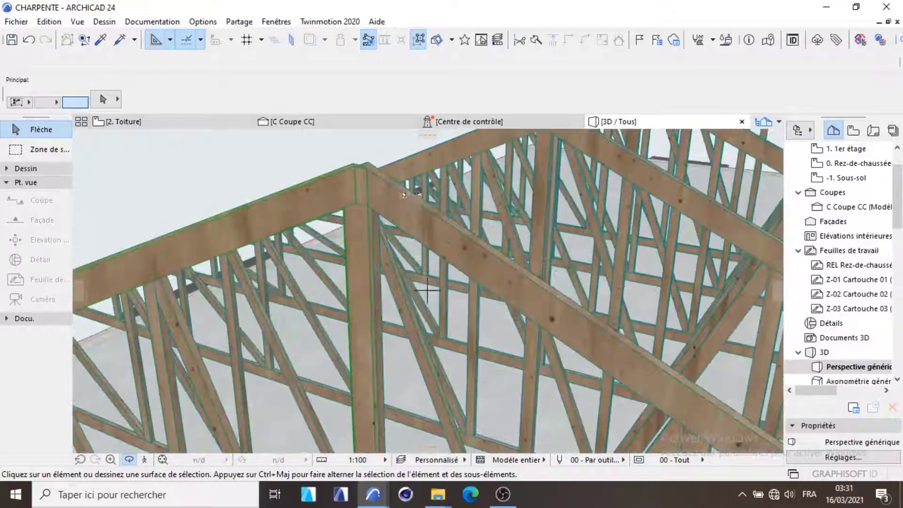
{"action": "scroll", "coordinate": [427, 291], "scroll_direction": "down", "scroll_amount": 10}
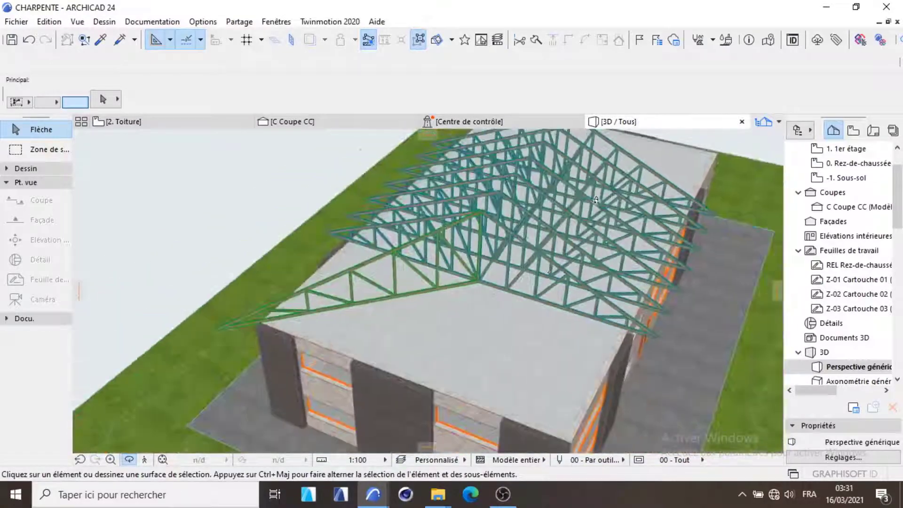
{"action": "middle_click_drag", "start_coordinate": [546, 268], "coordinate": [367, 254], "text": "shift"}
{"action": "scroll", "coordinate": [410, 263], "scroll_direction": "up", "scroll_amount": 3}
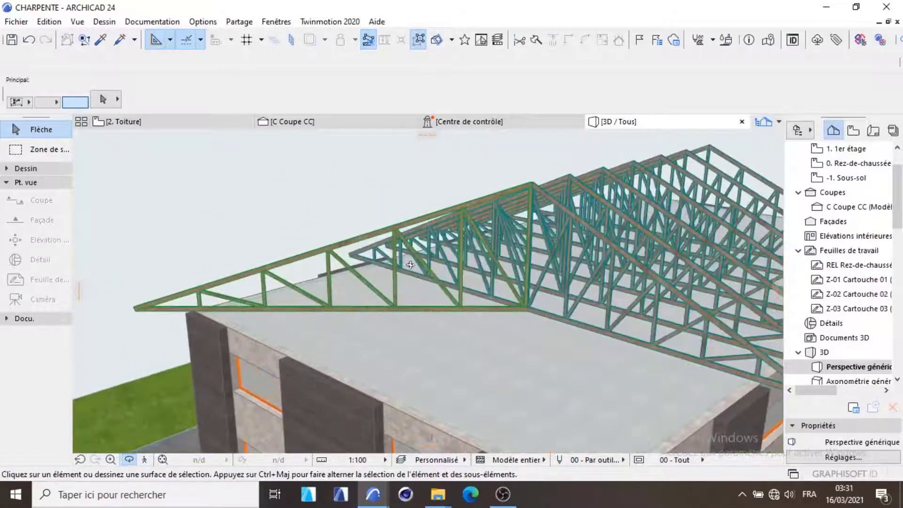
{"action": "middle_click_drag", "start_coordinate": [502, 278], "coordinate": [422, 266], "text": "shift"}
- In the 2. Toiture plan, rotate a copy of the half truss about its ridge end onto the lower-left hip line
{"action": "left_click", "coordinate": [188, 119]}
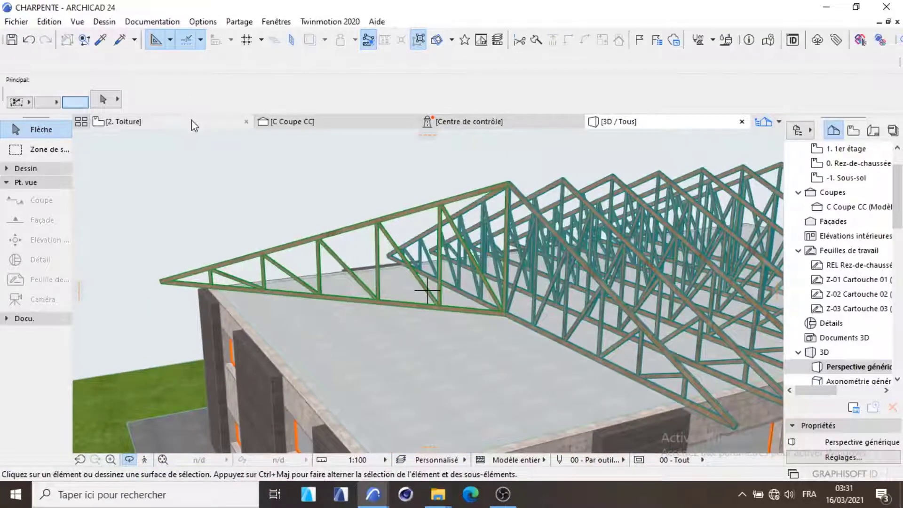
{"action": "scroll", "coordinate": [508, 248], "scroll_direction": "down", "scroll_amount": 12}
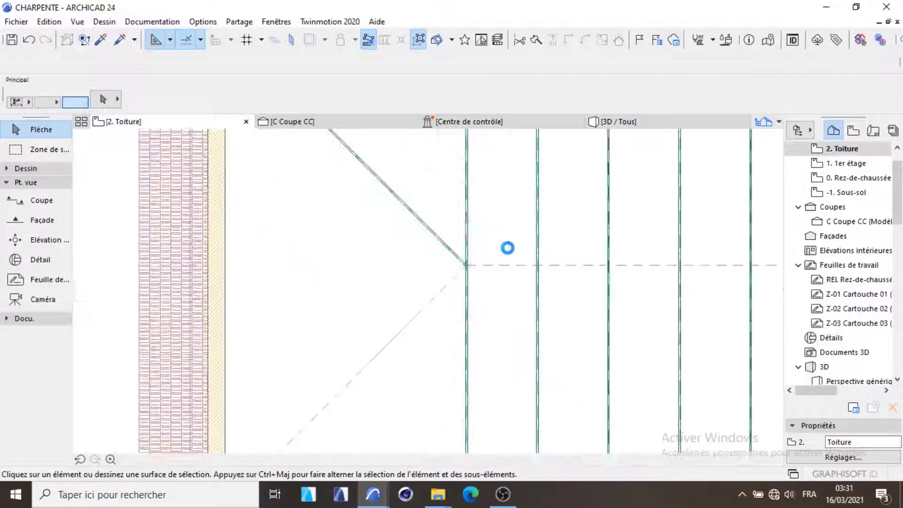
{"action": "scroll", "coordinate": [472, 242], "scroll_direction": "up", "scroll_amount": 4}
{"action": "scroll", "coordinate": [500, 273], "scroll_direction": "up", "scroll_amount": 4}
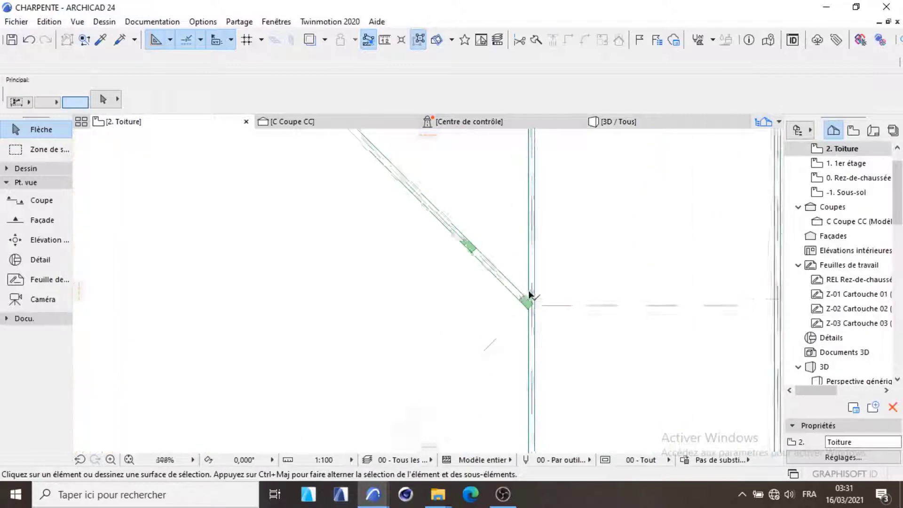
{"action": "left_click", "coordinate": [512, 290]}
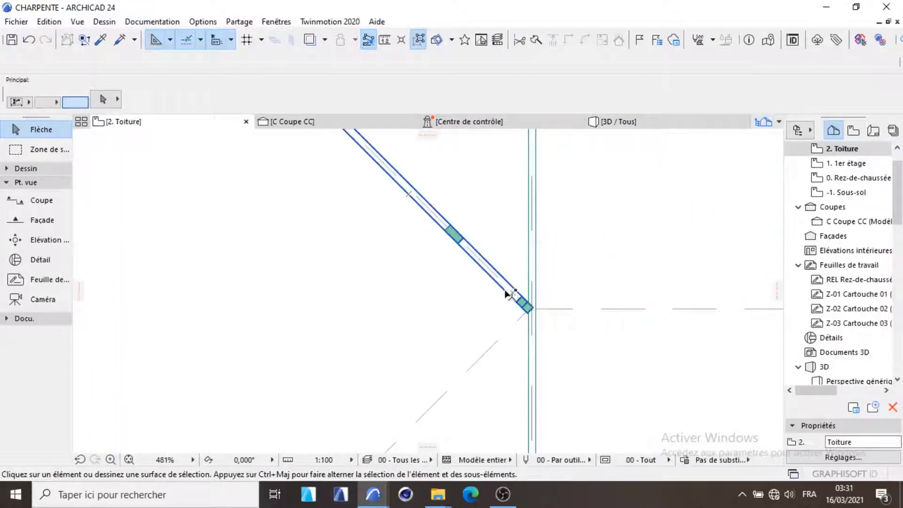
{"action": "scroll", "coordinate": [494, 263], "scroll_direction": "down", "scroll_amount": 3}
{"action": "scroll", "coordinate": [503, 283], "scroll_direction": "up", "scroll_amount": 7}
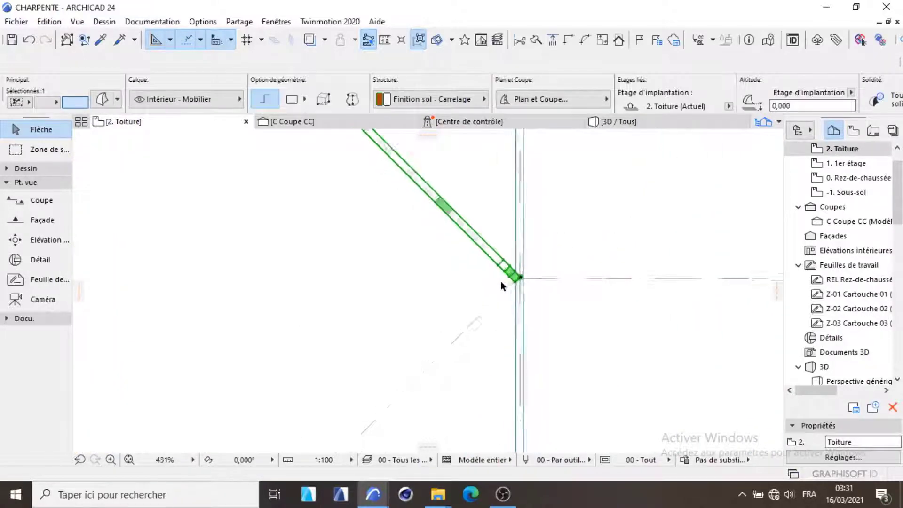
{"action": "right_click", "coordinate": [582, 273]}
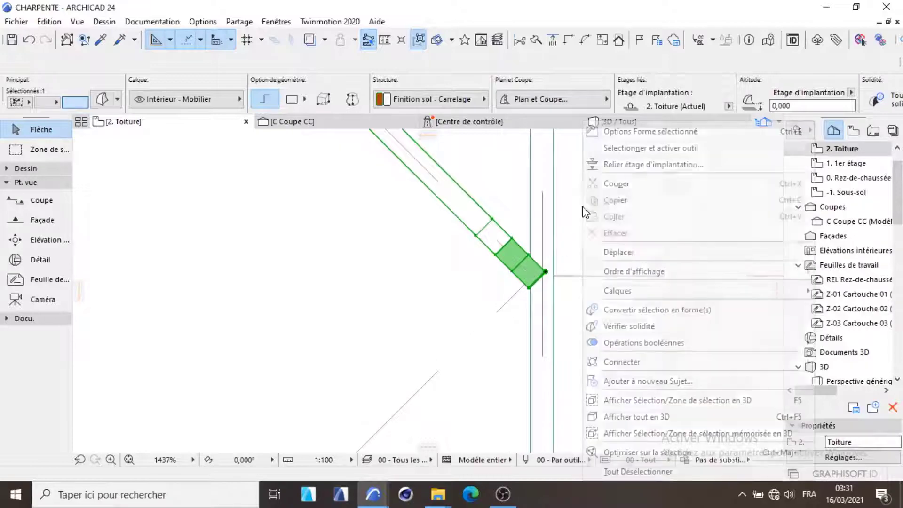
{"action": "mouse_move", "coordinate": [626, 252]}
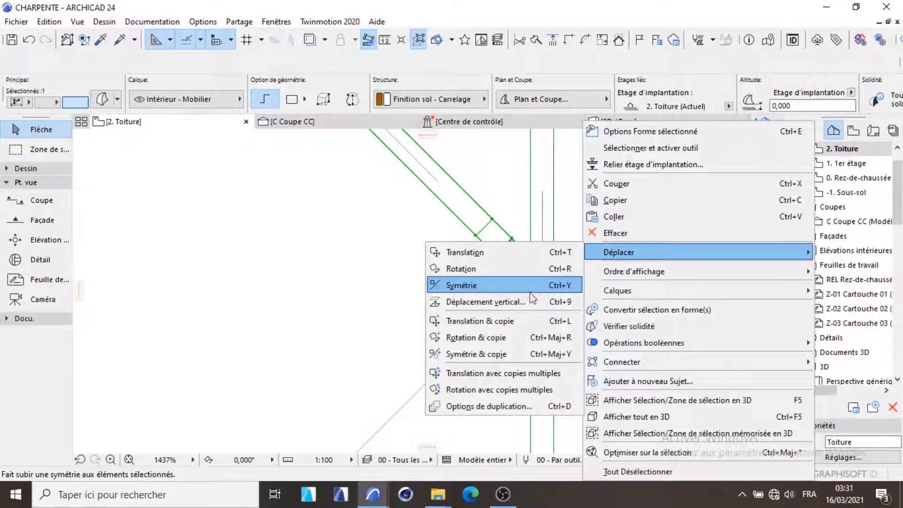
{"action": "left_click", "coordinate": [529, 337]}
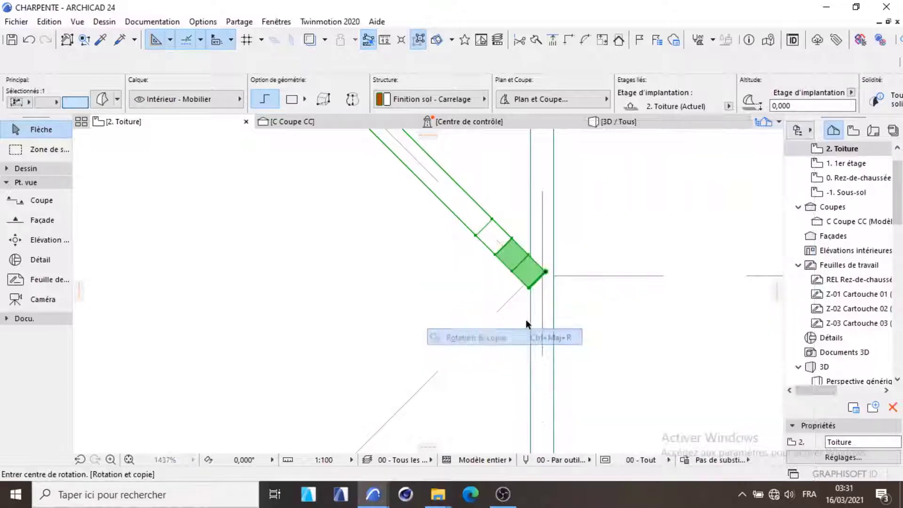
{"action": "scroll", "coordinate": [542, 281], "scroll_direction": "up", "scroll_amount": 1}
{"action": "left_click", "coordinate": [538, 283]}
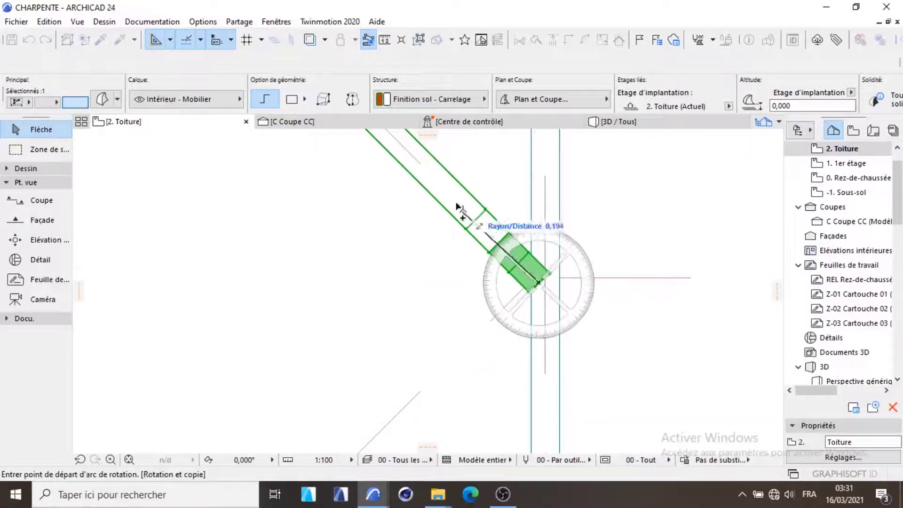
{"action": "left_click", "coordinate": [438, 180]}
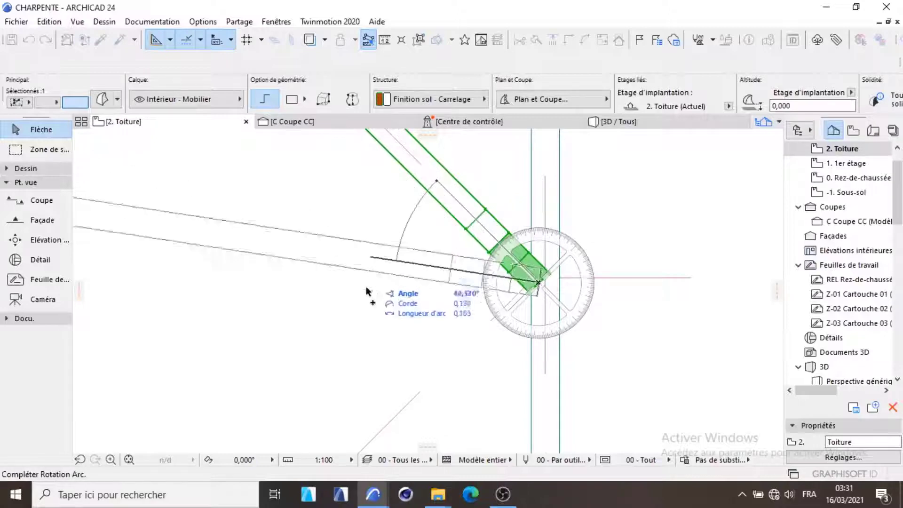
{"action": "left_click", "coordinate": [427, 383]}
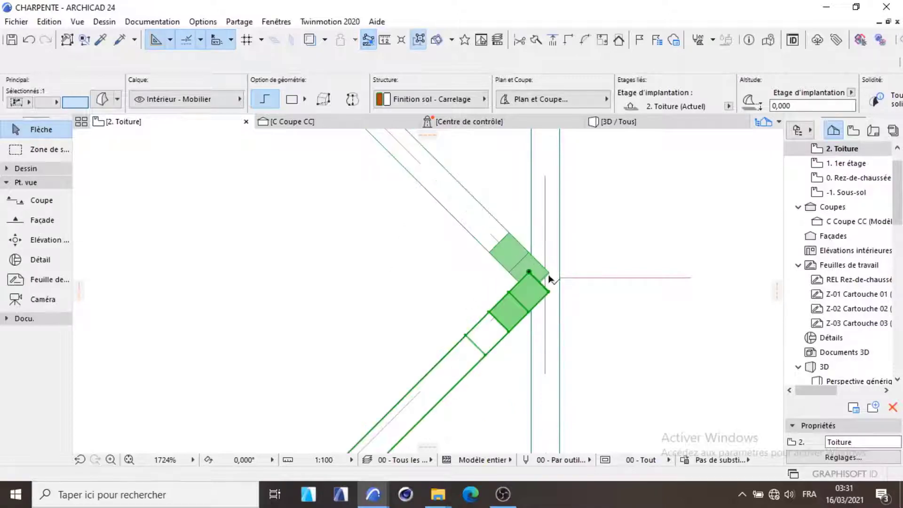
- Shift the copied half truss sideways by about 0.008 at 135° to centre its outer end on the lower-left hip line
{"action": "scroll", "coordinate": [549, 279], "scroll_direction": "down", "scroll_amount": 11}
{"action": "scroll", "coordinate": [414, 312], "scroll_direction": "up", "scroll_amount": 4}
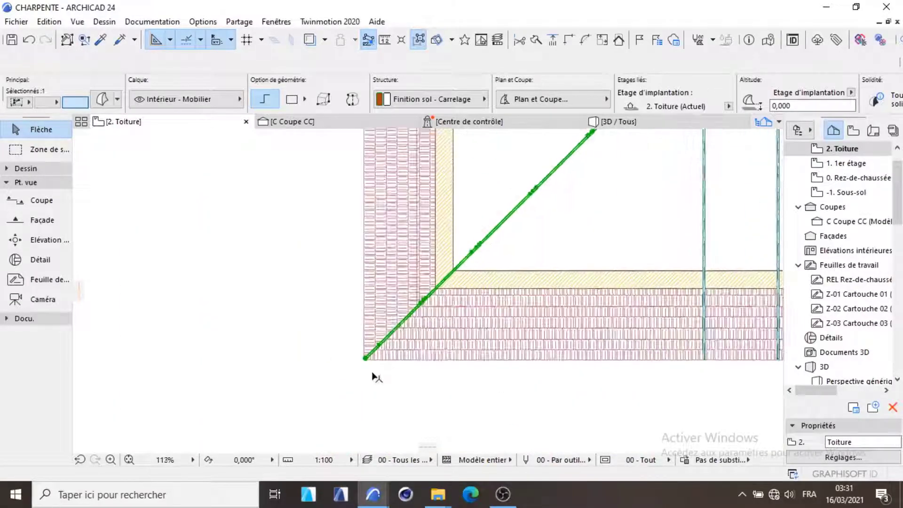
{"action": "scroll", "coordinate": [347, 318], "scroll_direction": "up", "scroll_amount": 12}
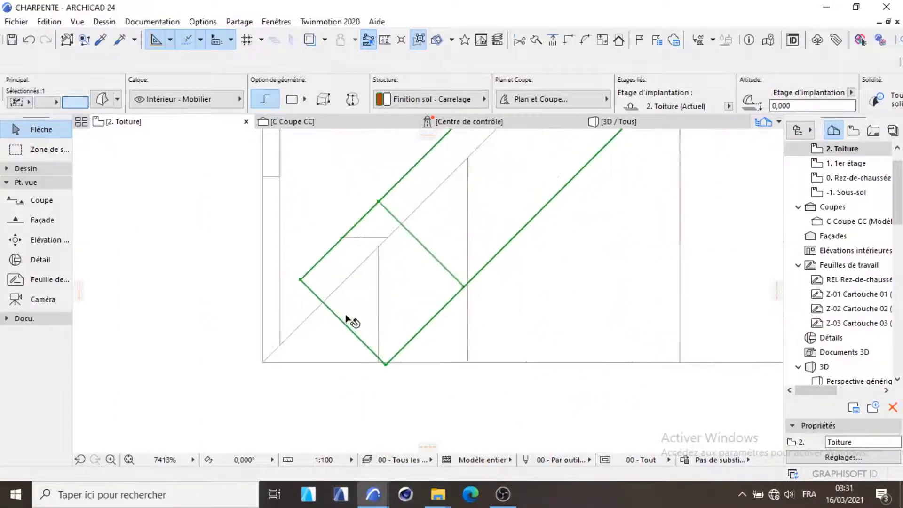
{"action": "key", "text": "ctrl+d"}
{"action": "scroll", "coordinate": [305, 285], "scroll_direction": "up", "scroll_amount": 2}
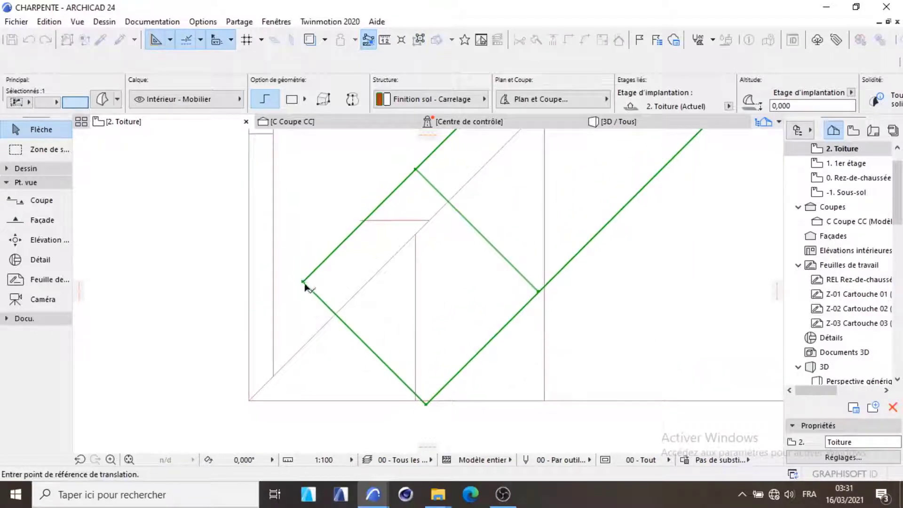
{"action": "left_click", "coordinate": [356, 336]}
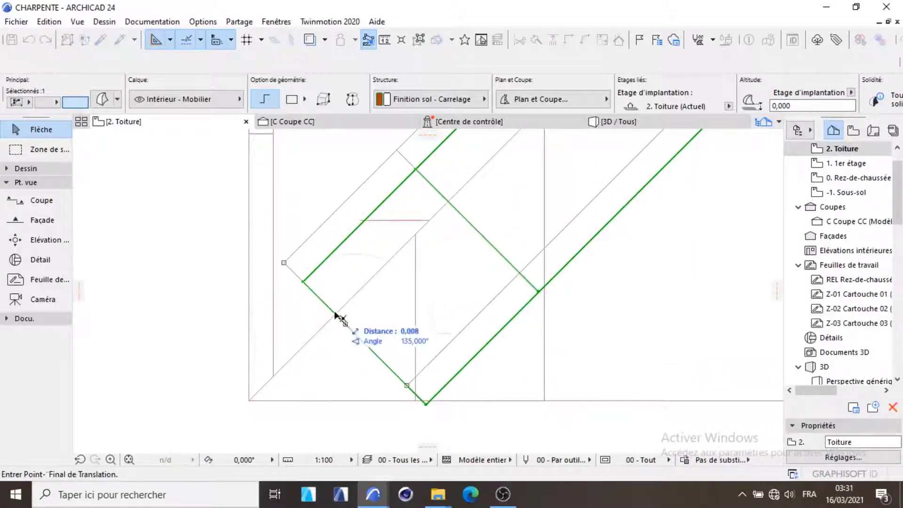
{"action": "left_click", "coordinate": [337, 316]}
- Fine-tune the copied half truss's position so the midpoint of its outer end sits exactly on the hip line
{"action": "scroll", "coordinate": [333, 310], "scroll_direction": "down", "scroll_amount": 2}
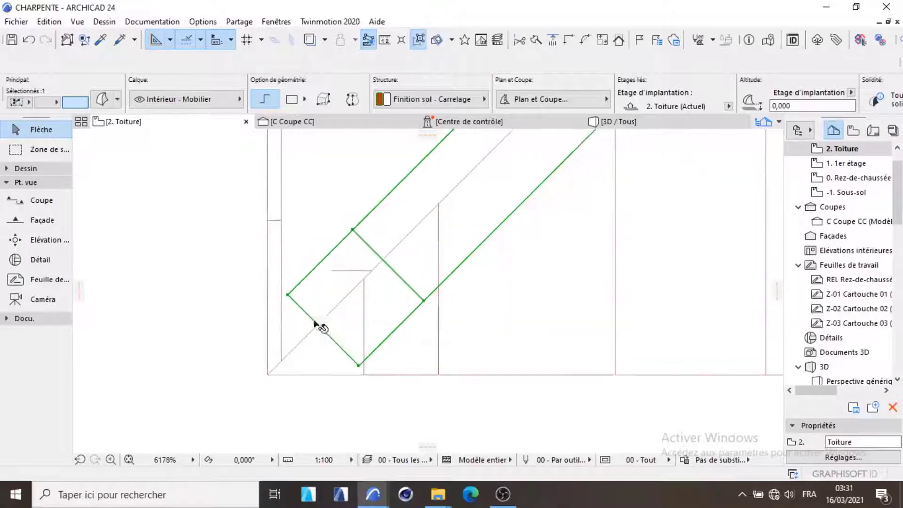
{"action": "key", "text": "ctrl+d"}
{"action": "scroll", "coordinate": [324, 337], "scroll_direction": "up", "scroll_amount": 3}
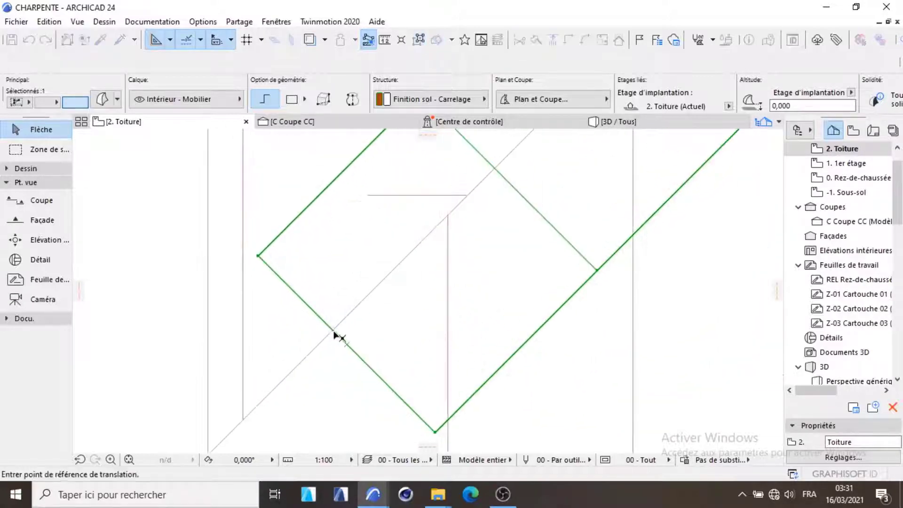
{"action": "left_click", "coordinate": [335, 335]}
{"action": "left_click", "coordinate": [329, 327]}
{"action": "scroll", "coordinate": [308, 298], "scroll_direction": "down", "scroll_amount": 4}
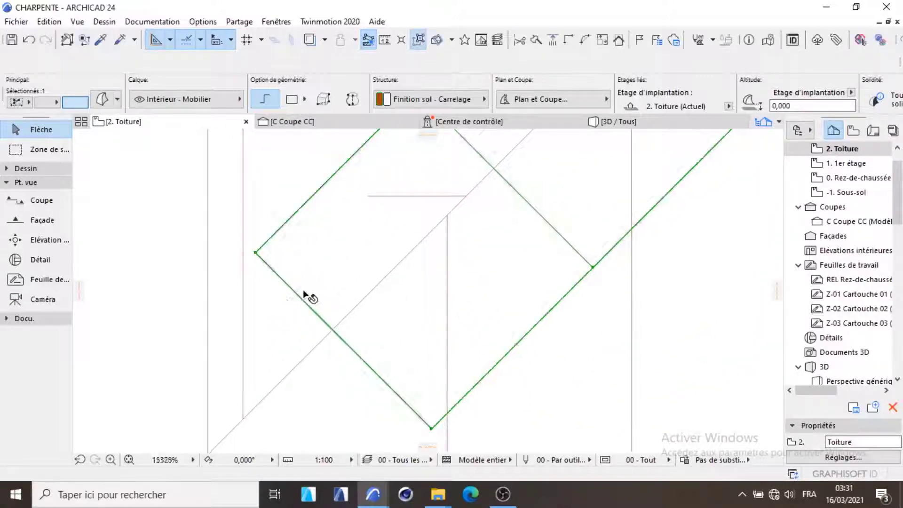
- Check the copied half truss's alignment from the roof's lower-left corner to its joint at the ridge end
{"action": "scroll", "coordinate": [316, 303], "scroll_direction": "down", "scroll_amount": 7}
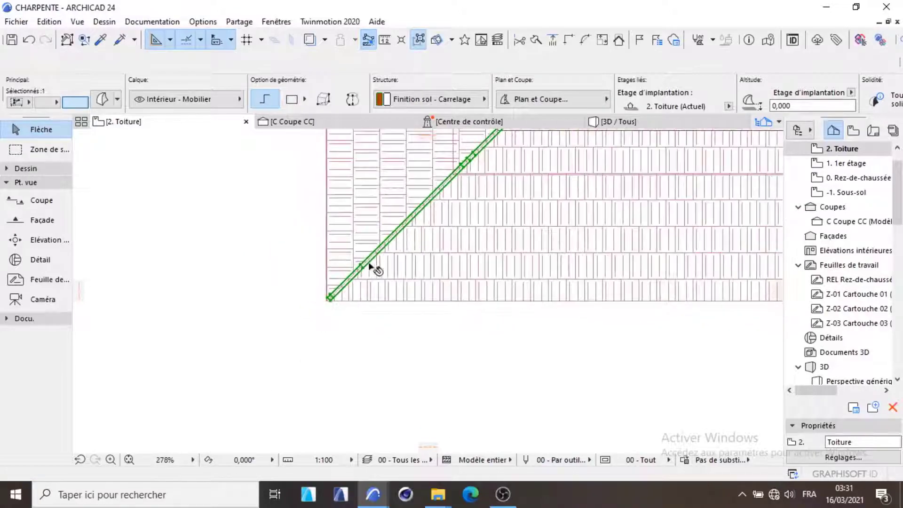
{"action": "scroll", "coordinate": [362, 296], "scroll_direction": "down", "scroll_amount": 2}
{"action": "scroll", "coordinate": [468, 190], "scroll_direction": "down", "scroll_amount": 4}
{"action": "middle_click_drag", "start_coordinate": [468, 189], "coordinate": [413, 265]}
{"action": "scroll", "coordinate": [420, 266], "scroll_direction": "up", "scroll_amount": 4}
{"action": "scroll", "coordinate": [438, 282], "scroll_direction": "up", "scroll_amount": 11}
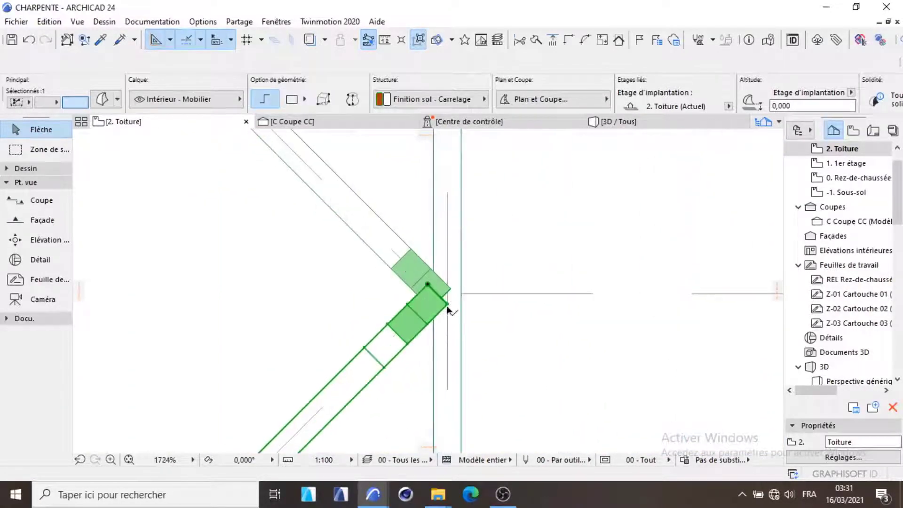
- Examine the two diagonal hip trusses at the first end of the roof in the 3D view
{"action": "left_click", "coordinate": [636, 122]}
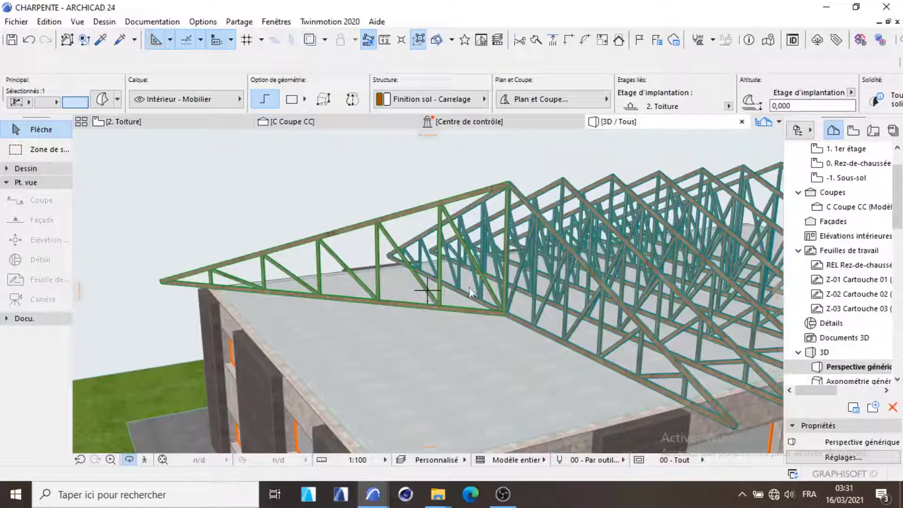
{"action": "scroll", "coordinate": [428, 289], "scroll_direction": "down", "scroll_amount": 3}
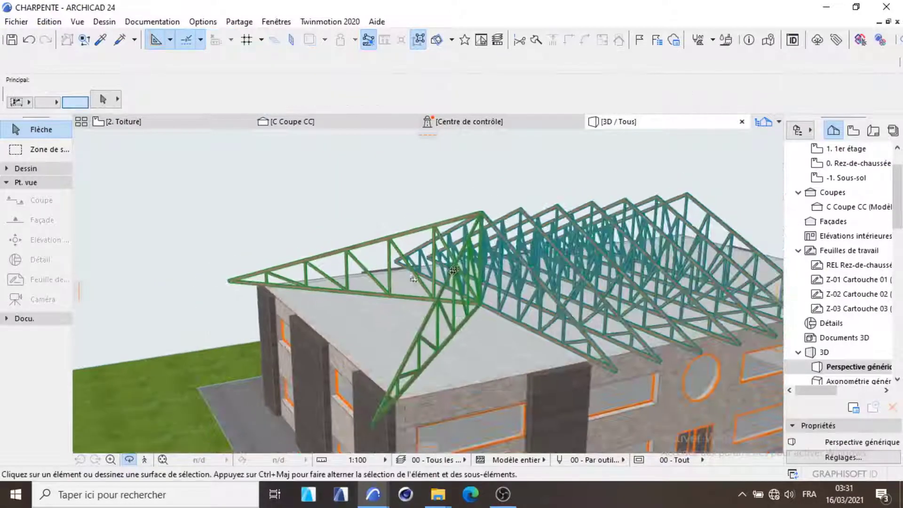
{"action": "middle_click_drag", "start_coordinate": [454, 269], "coordinate": [325, 318], "text": "shift"}
{"action": "scroll", "coordinate": [373, 310], "scroll_direction": "up", "scroll_amount": 4}
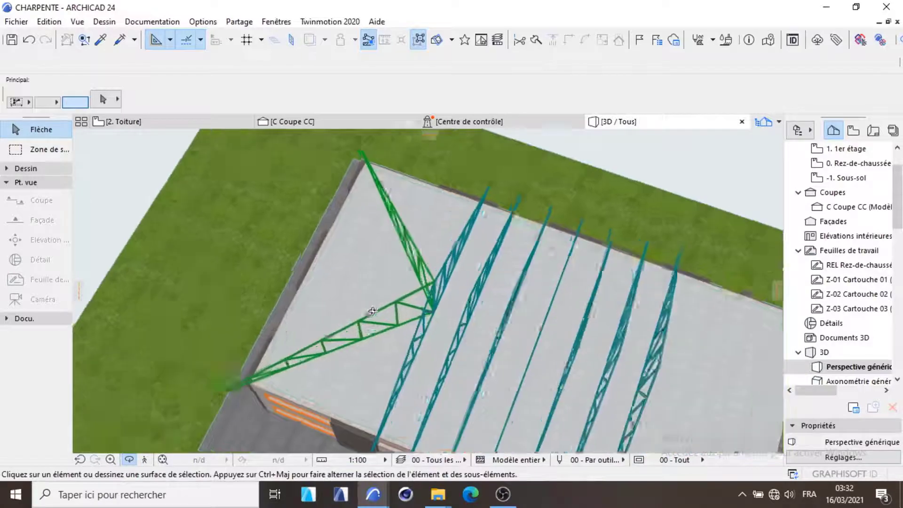
- On the 2. Toiture plan, copy both diagonal hip trusses from their ridge-end corner to the opposite end of the ridge
{"action": "left_click", "coordinate": [208, 124]}
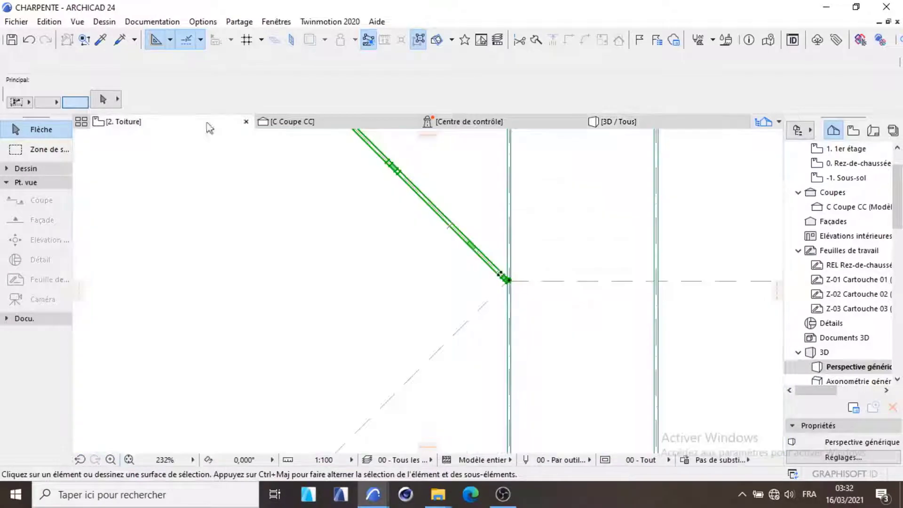
{"action": "left_click", "coordinate": [511, 296]}
{"action": "scroll", "coordinate": [512, 296], "scroll_direction": "up", "scroll_amount": 10}
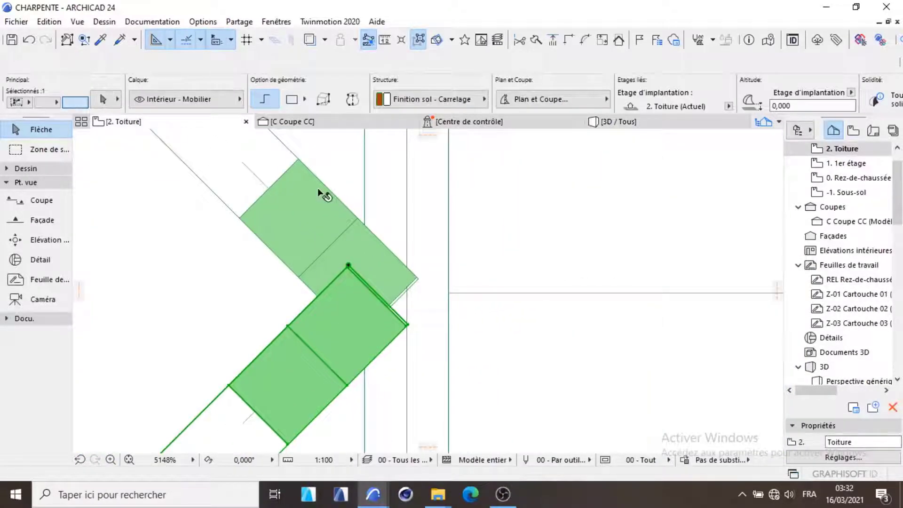
{"action": "scroll", "coordinate": [346, 273], "scroll_direction": "down", "scroll_amount": 9}
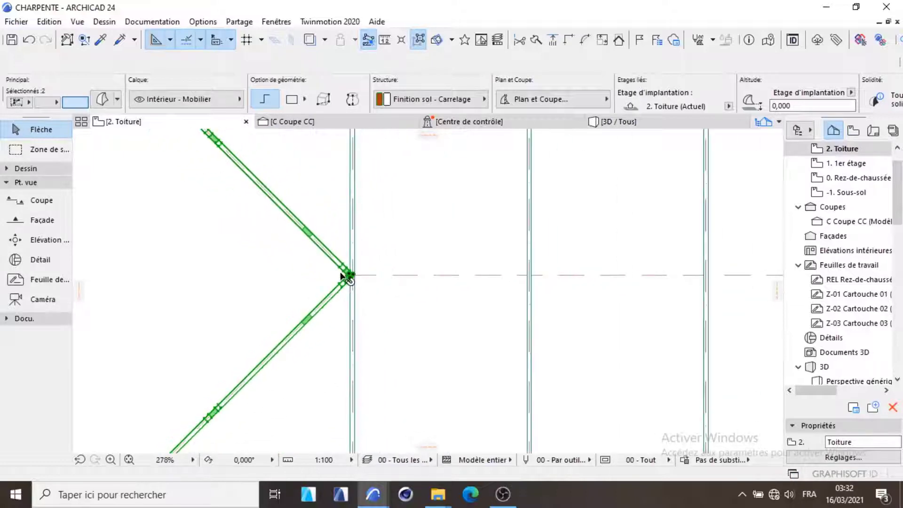
{"action": "key", "text": "ctrl+shift+d"}
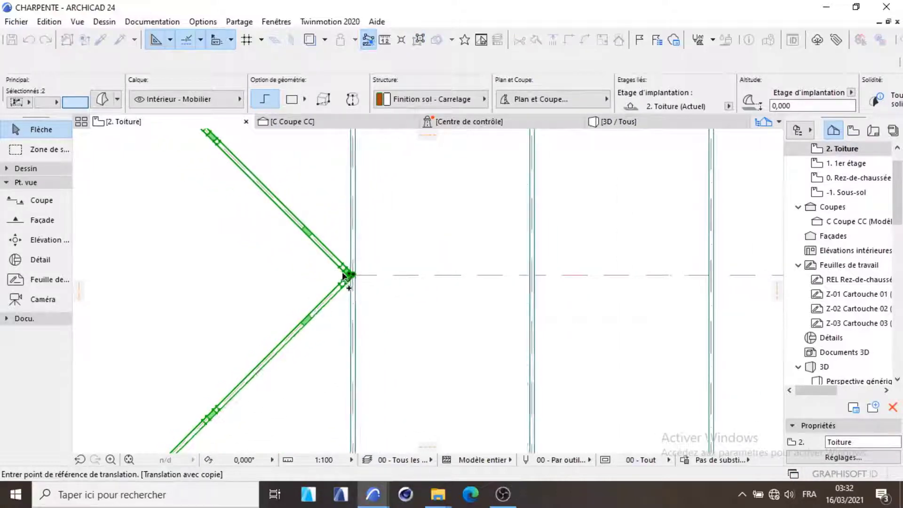
{"action": "scroll", "coordinate": [347, 275], "scroll_direction": "up", "scroll_amount": 5}
{"action": "scroll", "coordinate": [423, 289], "scroll_direction": "up", "scroll_amount": 2}
{"action": "left_click", "coordinate": [302, 267]}
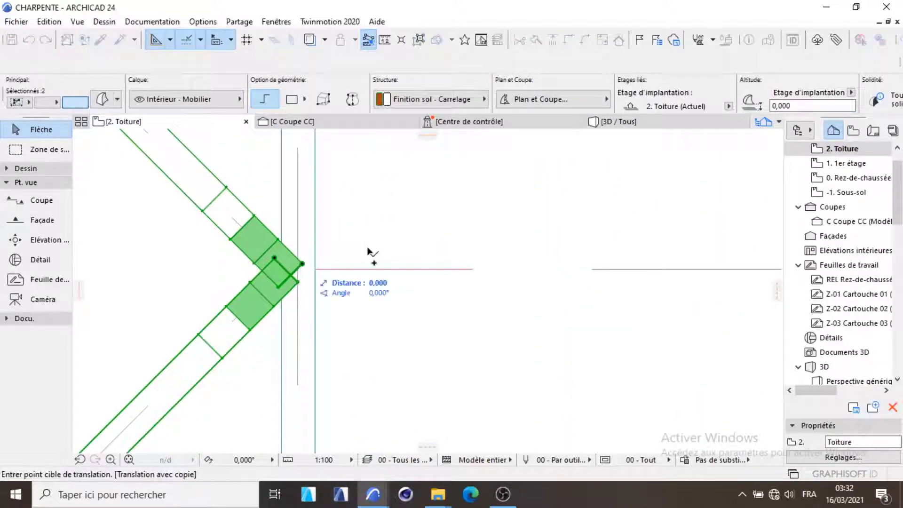
{"action": "scroll", "coordinate": [291, 263], "scroll_direction": "down", "scroll_amount": 5}
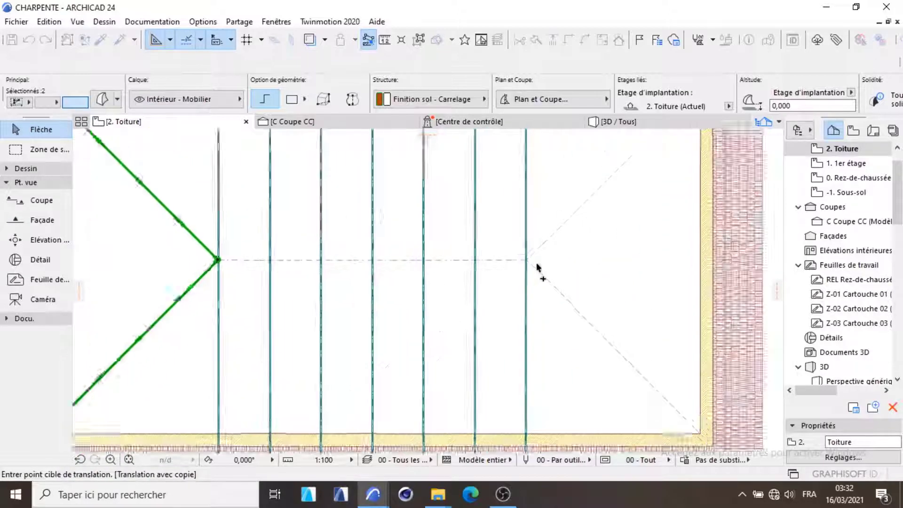
{"action": "scroll", "coordinate": [540, 268], "scroll_direction": "up", "scroll_amount": 5}
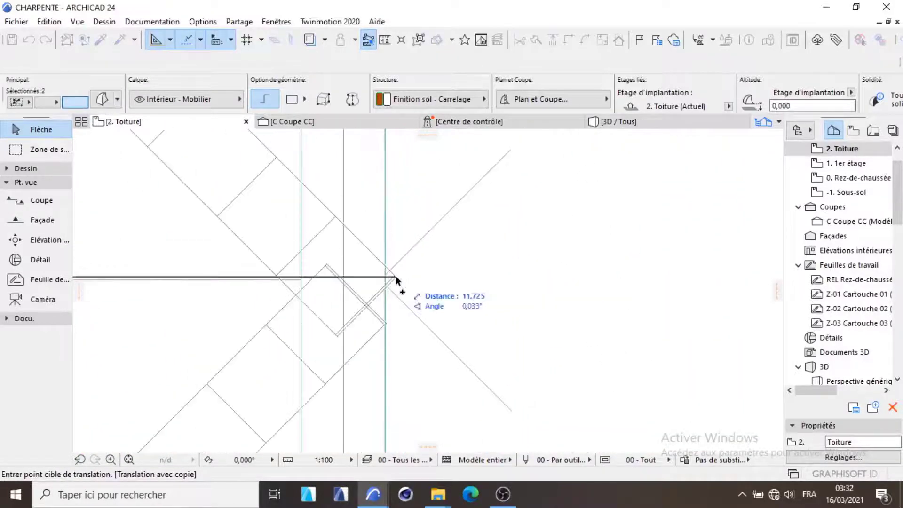
{"action": "left_click", "coordinate": [429, 267]}
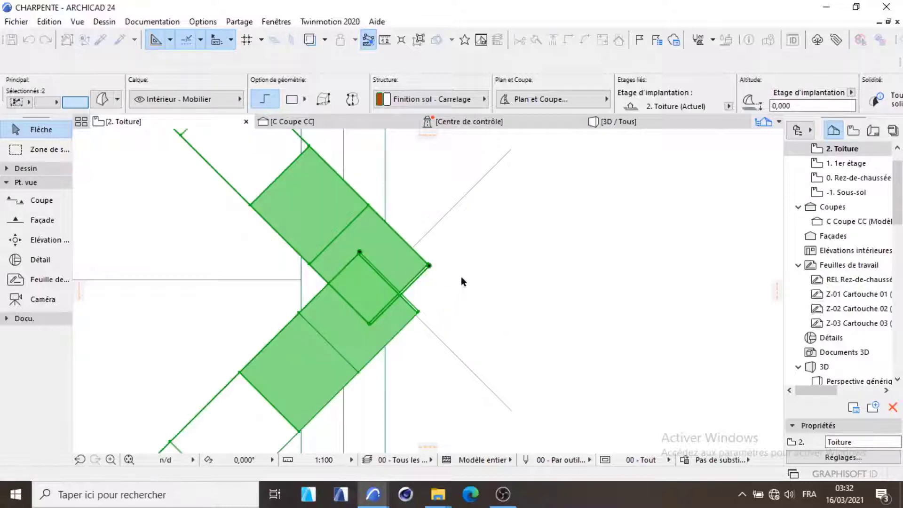
- Rotate the copied pair of hip trusses half a turn about its ridge-end corner so it opens toward the opposite roof corners
{"action": "key", "text": "ctrl+e"}
{"action": "left_click", "coordinate": [428, 267]}
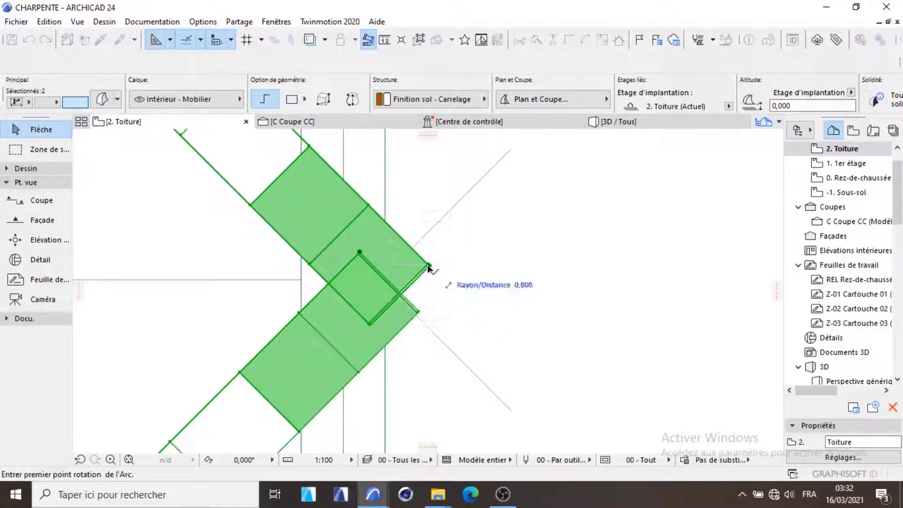
{"action": "left_click", "coordinate": [347, 178]}
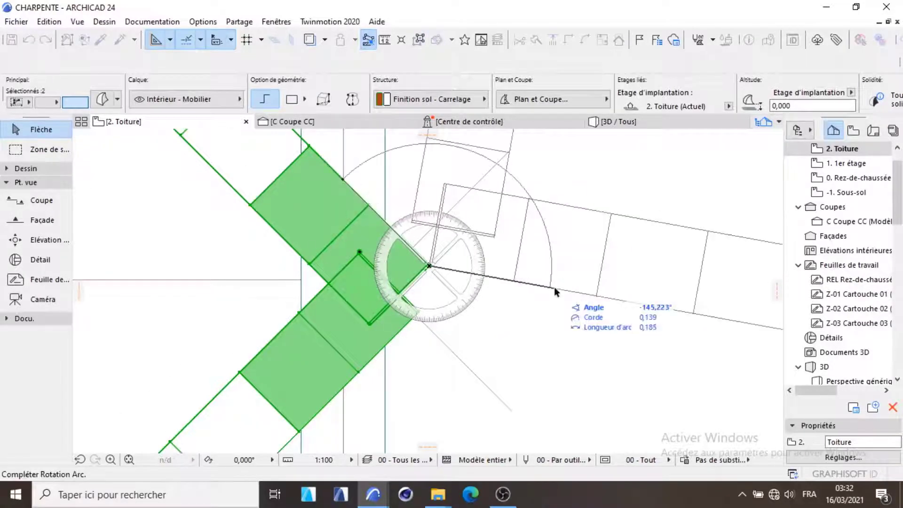
{"action": "left_click", "coordinate": [496, 343]}
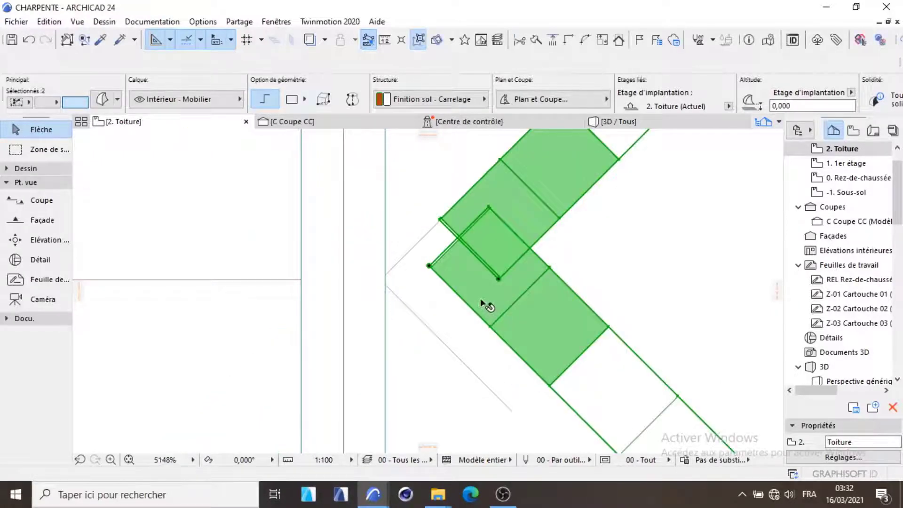
- Move the rotated pair of hip trusses back against the last transverse truss at the ridge end
{"action": "key", "text": "ctrl+d"}
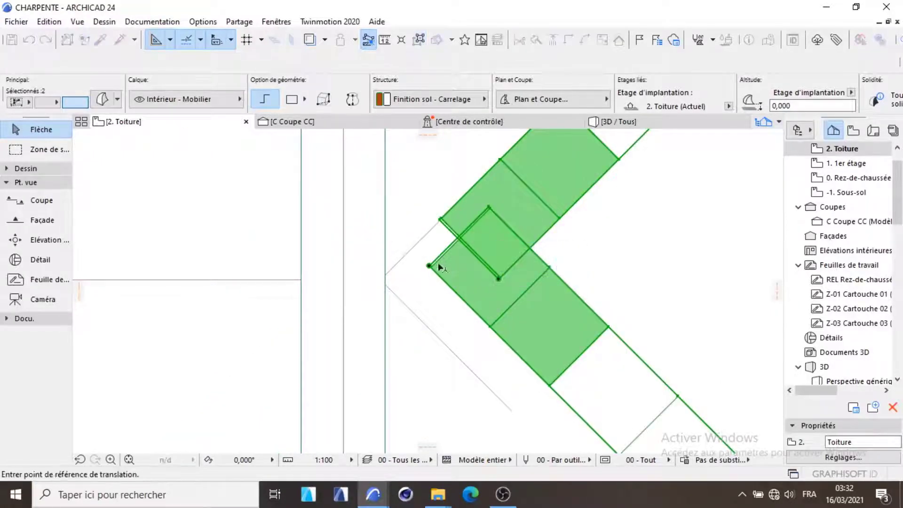
{"action": "left_click", "coordinate": [499, 281]}
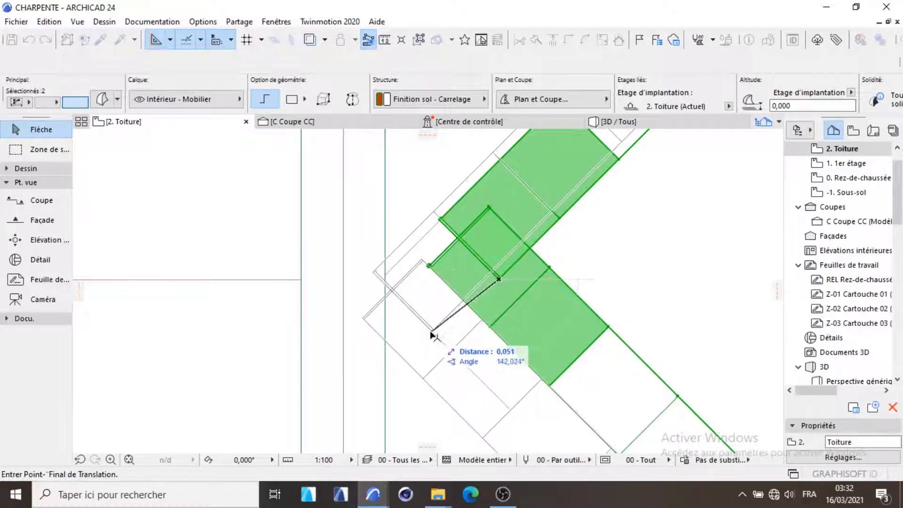
{"action": "left_click", "coordinate": [432, 332]}
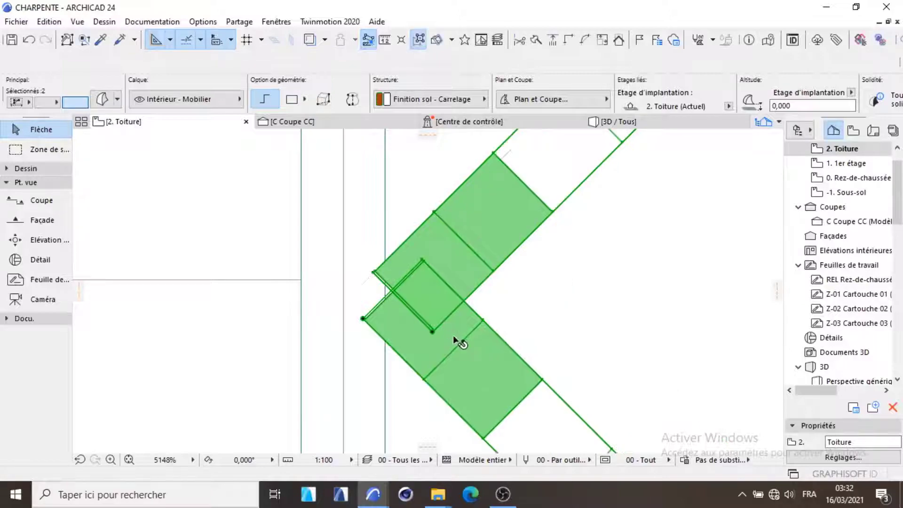
- Move the pair of hip trusses so the midpoint of the upper truss's eave end lies on the roof's hip line
{"action": "scroll", "coordinate": [433, 335], "scroll_direction": "down", "scroll_amount": 15}
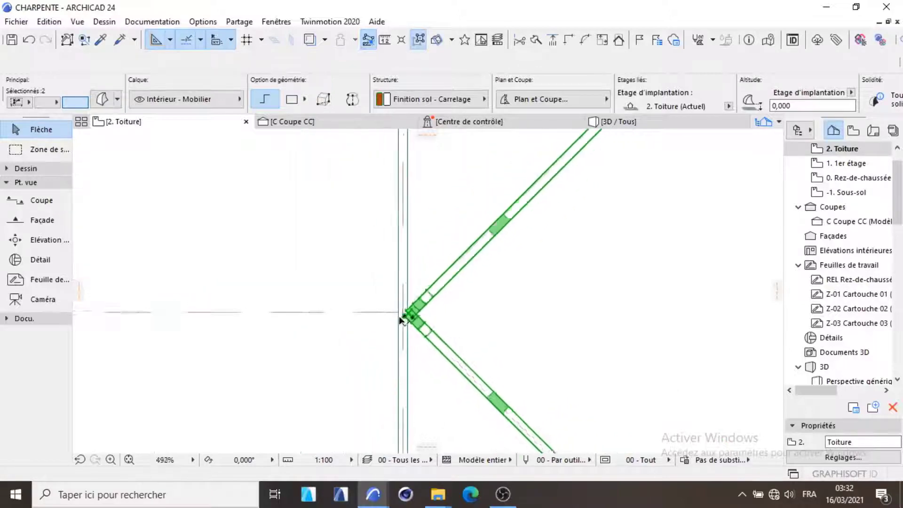
{"action": "scroll", "coordinate": [536, 204], "scroll_direction": "up", "scroll_amount": 12}
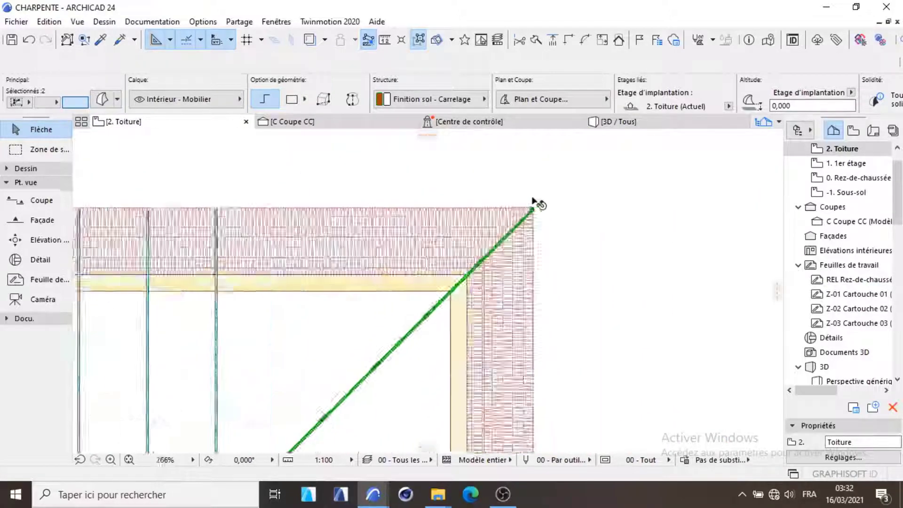
{"action": "scroll", "coordinate": [567, 254], "scroll_direction": "up", "scroll_amount": 4}
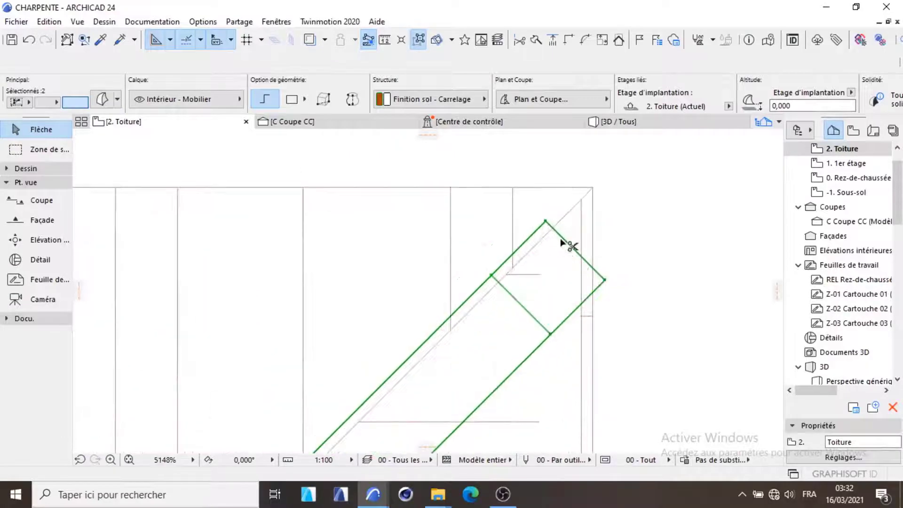
{"action": "scroll", "coordinate": [560, 237], "scroll_direction": "up", "scroll_amount": 3}
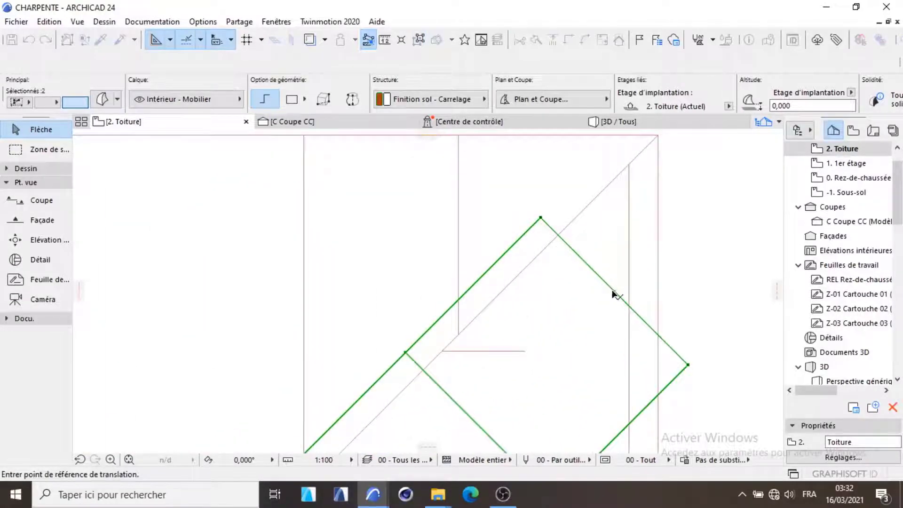
{"action": "left_click", "coordinate": [614, 294]}
{"action": "left_click", "coordinate": [559, 236]}
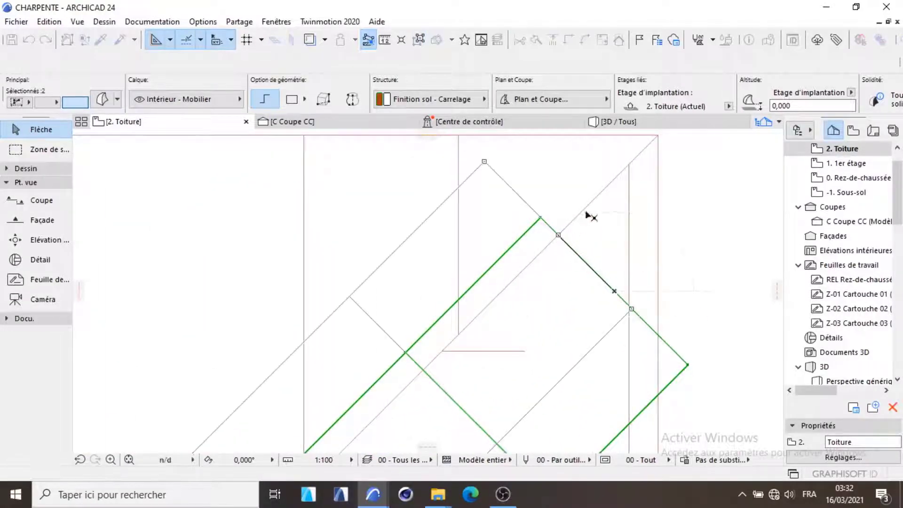
{"action": "scroll", "coordinate": [594, 202], "scroll_direction": "down", "scroll_amount": 15}
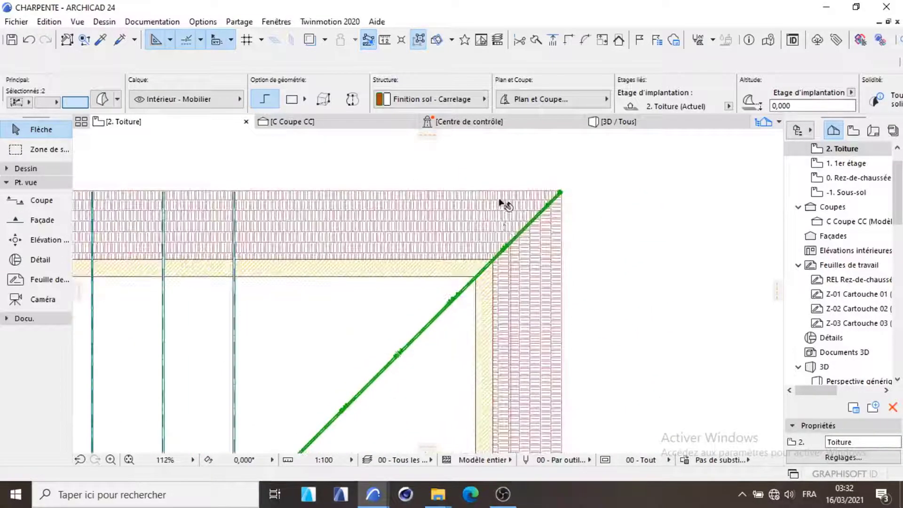
- Check the lower hip truss's alignment at the ridge and roof corner, and examine the whole truss structure in 3D
{"action": "scroll", "coordinate": [428, 233], "scroll_direction": "up", "scroll_amount": 6}
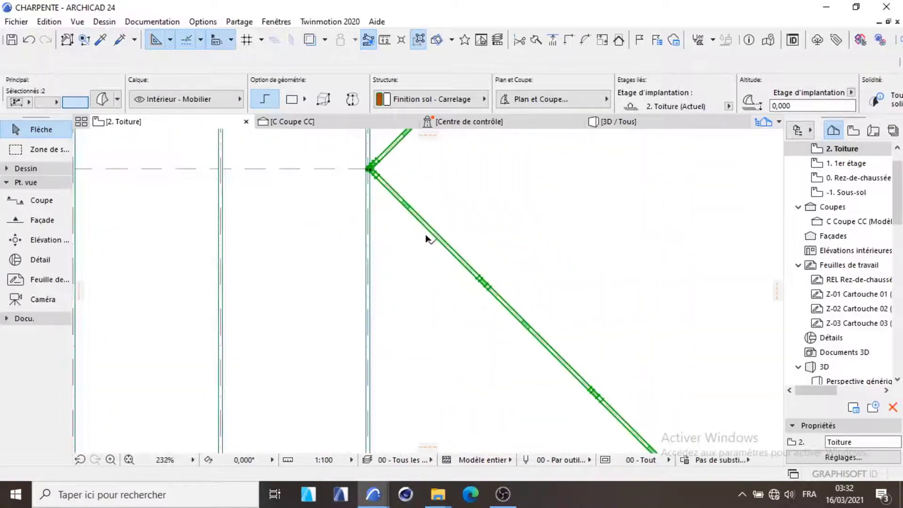
{"action": "scroll", "coordinate": [487, 278], "scroll_direction": "down", "scroll_amount": 7}
{"action": "scroll", "coordinate": [529, 312], "scroll_direction": "up", "scroll_amount": 6}
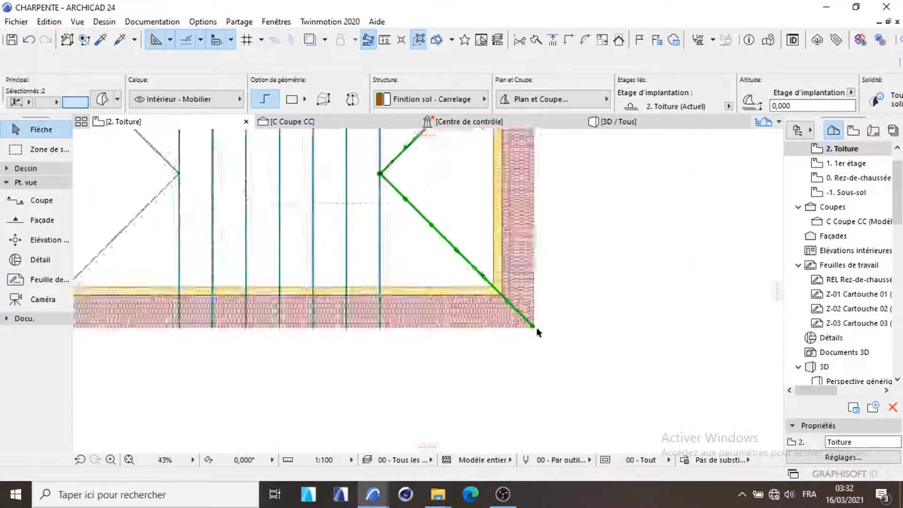
{"action": "scroll", "coordinate": [529, 312], "scroll_direction": "up", "scroll_amount": 4}
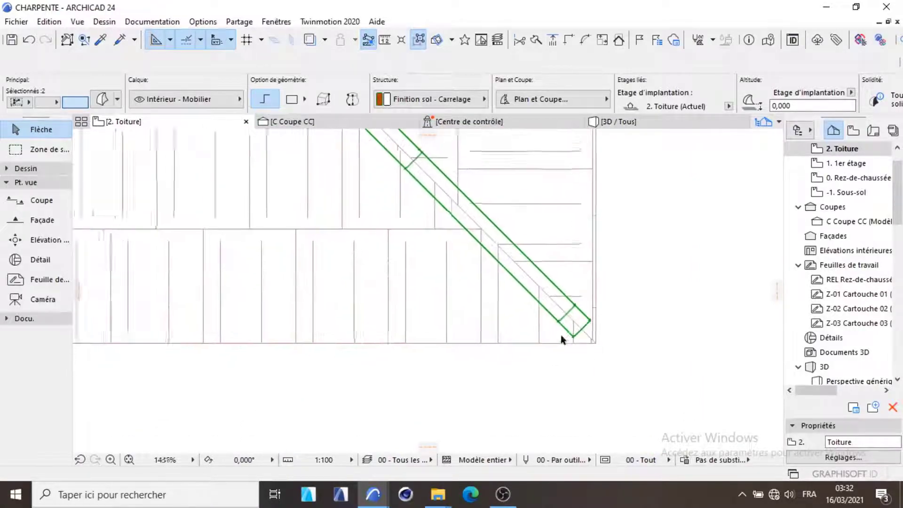
{"action": "scroll", "coordinate": [537, 333], "scroll_direction": "down", "scroll_amount": 8}
{"action": "left_click", "coordinate": [616, 121]}
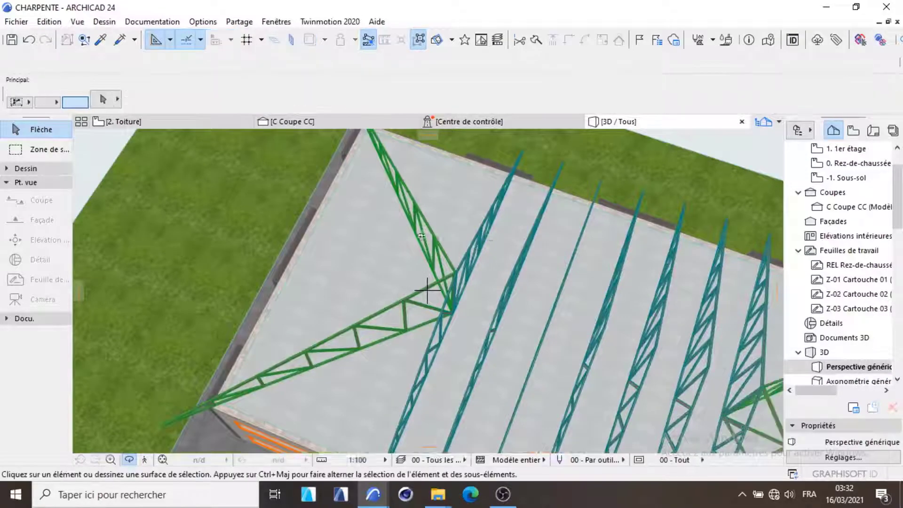
{"action": "scroll", "coordinate": [453, 261], "scroll_direction": "down", "scroll_amount": 5}
{"action": "left_click_drag", "start_coordinate": [557, 307], "coordinate": [638, 211]}
{"action": "scroll", "coordinate": [547, 286], "scroll_direction": "up", "scroll_amount": 5}
{"action": "scroll", "coordinate": [548, 274], "scroll_direction": "down", "scroll_amount": 5}
{"action": "scroll", "coordinate": [577, 273], "scroll_direction": "up", "scroll_amount": 3}
{"action": "scroll", "coordinate": [574, 273], "scroll_direction": "up", "scroll_amount": 3}
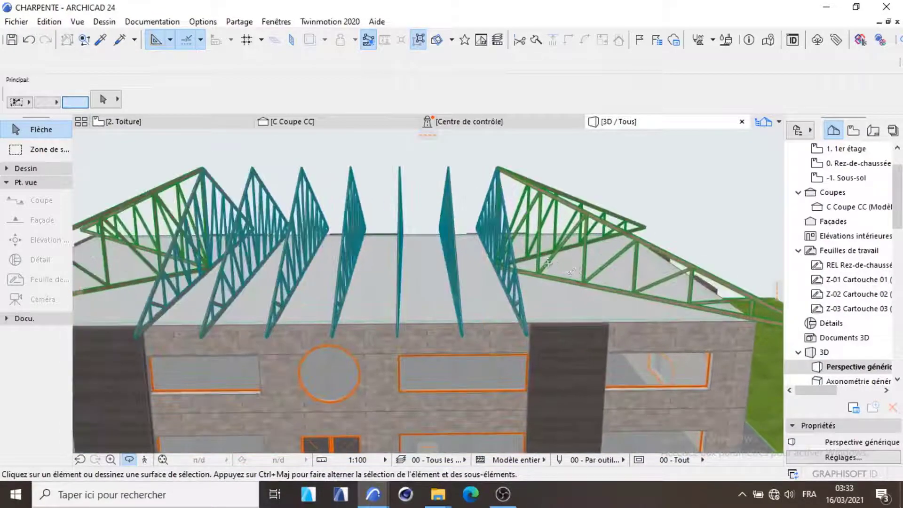
{"action": "scroll", "coordinate": [519, 262], "scroll_direction": "down", "scroll_amount": 5}
{"action": "left_click_drag", "start_coordinate": [481, 254], "coordinate": [484, 292]}
{"action": "scroll", "coordinate": [482, 336], "scroll_direction": "down", "scroll_amount": 3}
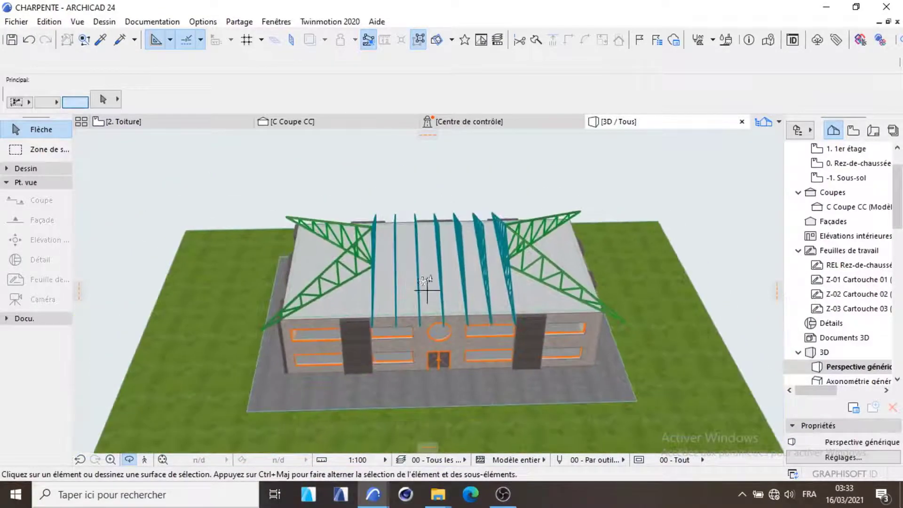
{"action": "left_click_drag", "start_coordinate": [425, 281], "coordinate": [503, 277]}
- Return to the 2. Toiture plan and open the default settings of the Object tool
{"action": "left_click", "coordinate": [160, 123]}
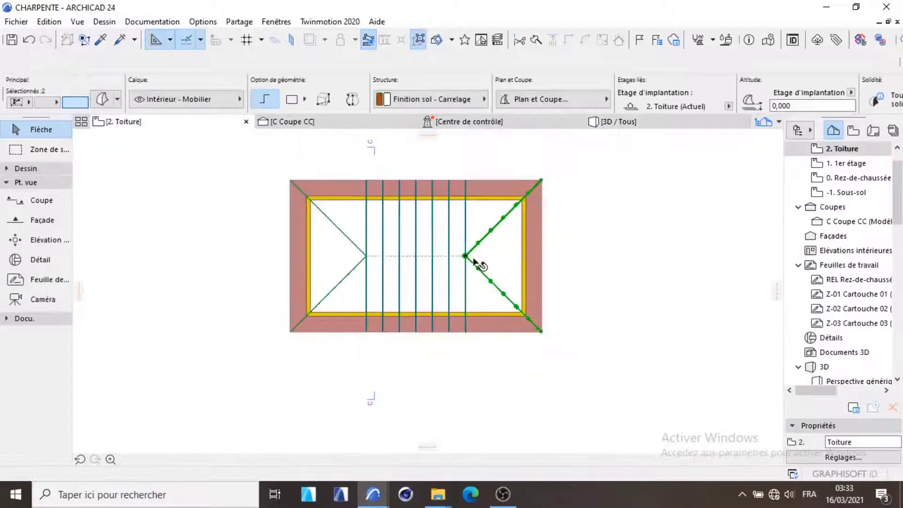
{"action": "left_click", "coordinate": [6, 183]}
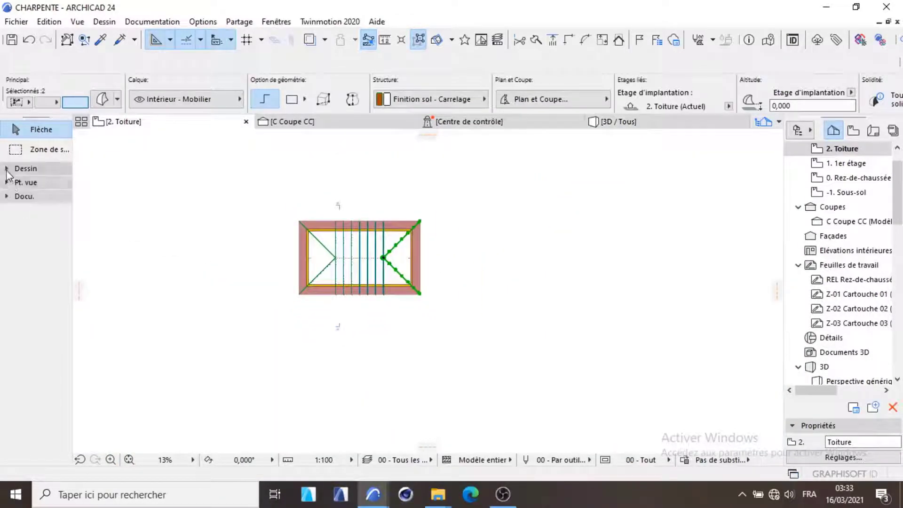
{"action": "left_click", "coordinate": [7, 171]}
{"action": "left_click", "coordinate": [44, 348]}
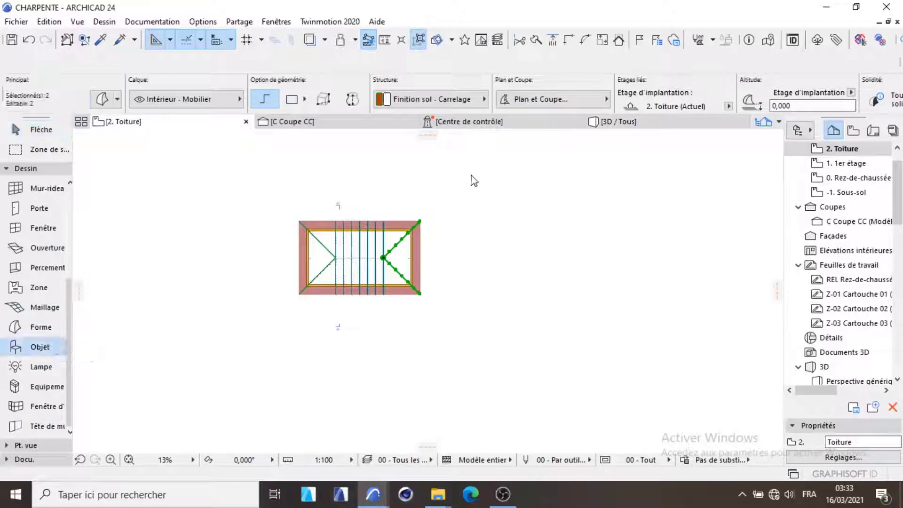
{"action": "key", "text": "ctrl+t"}
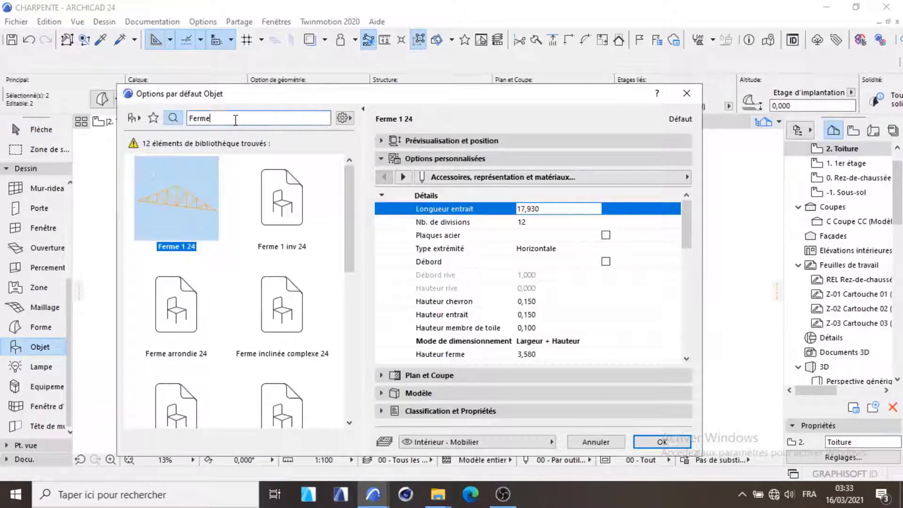
- Choose the Panne 24 library object and set its section to 0.100 wide and 0.150 high with a 25° angle
{"action": "left_click", "coordinate": [232, 119]}
{"action": "key", "text": "BackSpace"}
{"action": "key", "text": "BackSpace"}
{"action": "key", "text": "BackSpace"}
{"action": "key", "text": "BackSpace"}
{"action": "key", "text": "BackSpace"}
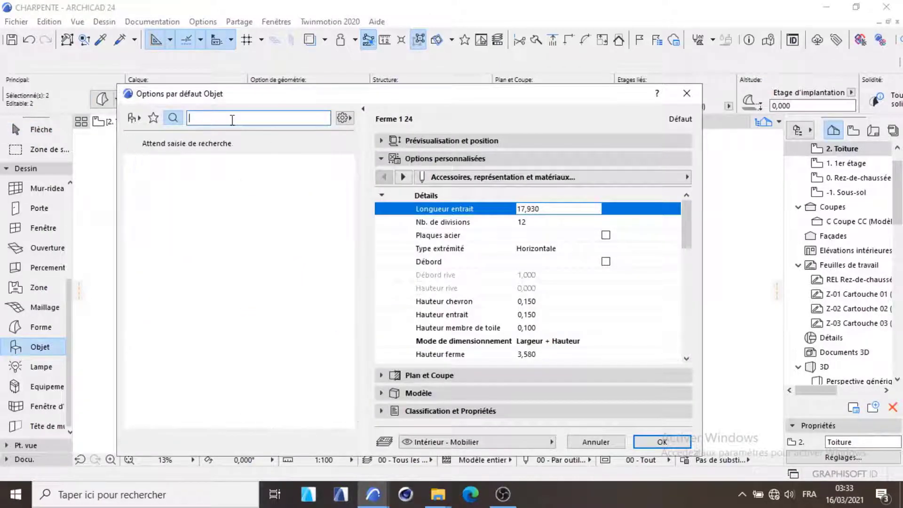
{"action": "type", "text": "P"}
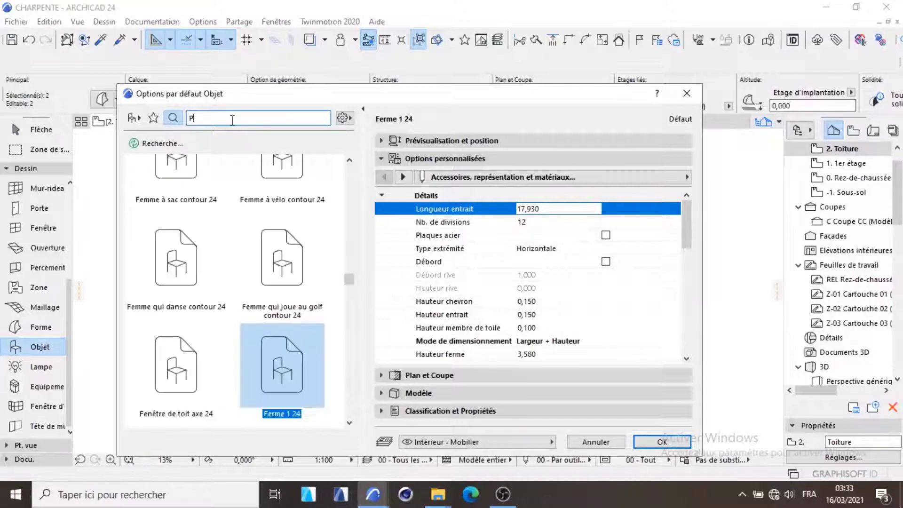
{"action": "type", "text": "A"}
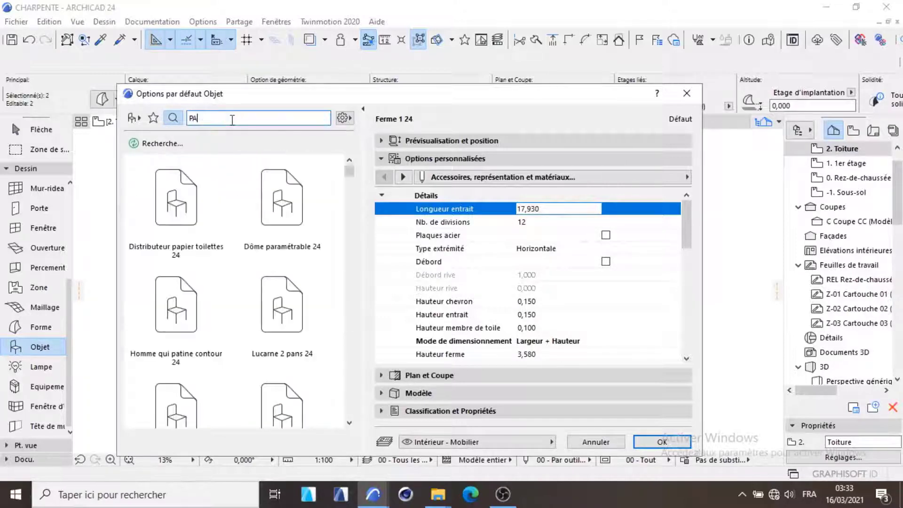
{"action": "type", "text": "nn"}
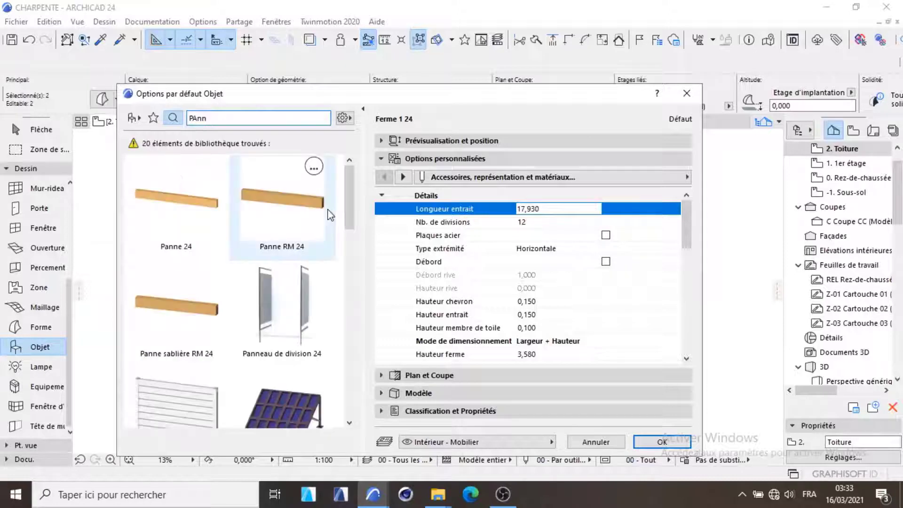
{"action": "left_click", "coordinate": [206, 231]}
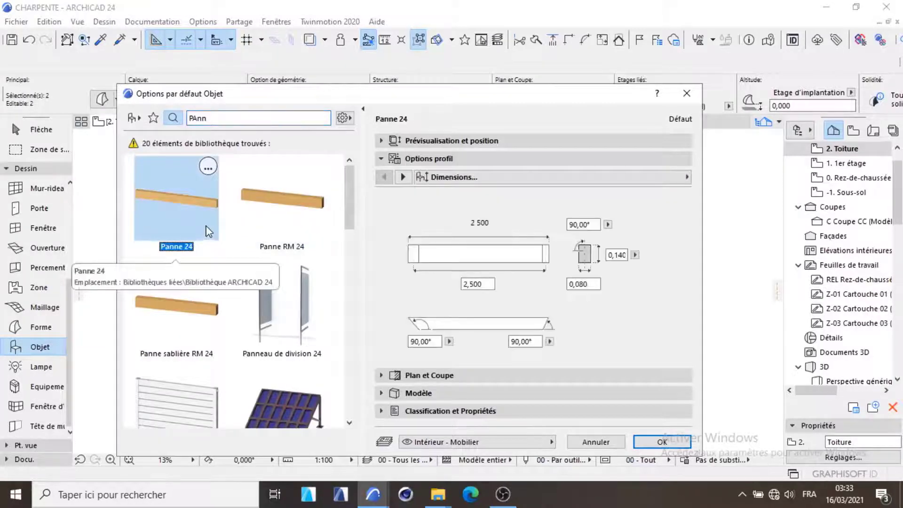
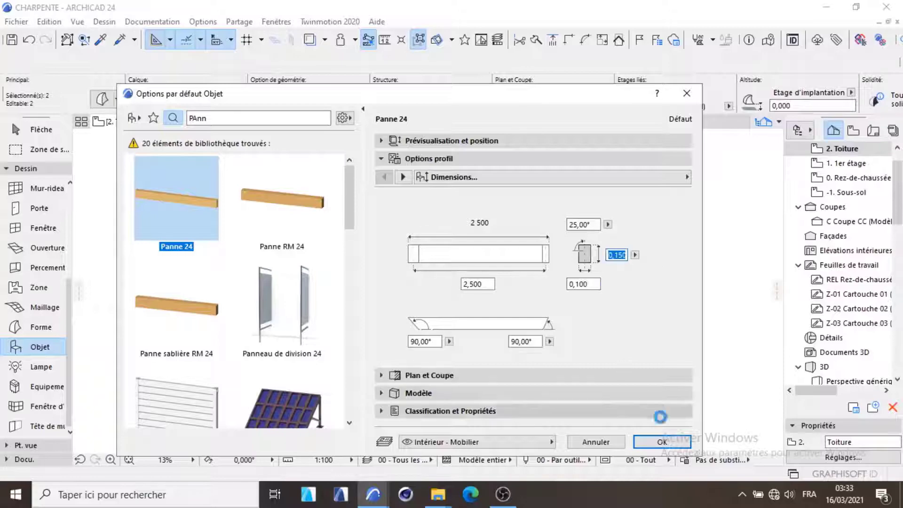
{"action": "left_click", "coordinate": [661, 442]}
- Select the hipped roof in plan and hide its layer
{"action": "scroll", "coordinate": [323, 240], "scroll_direction": "up", "scroll_amount": 10}
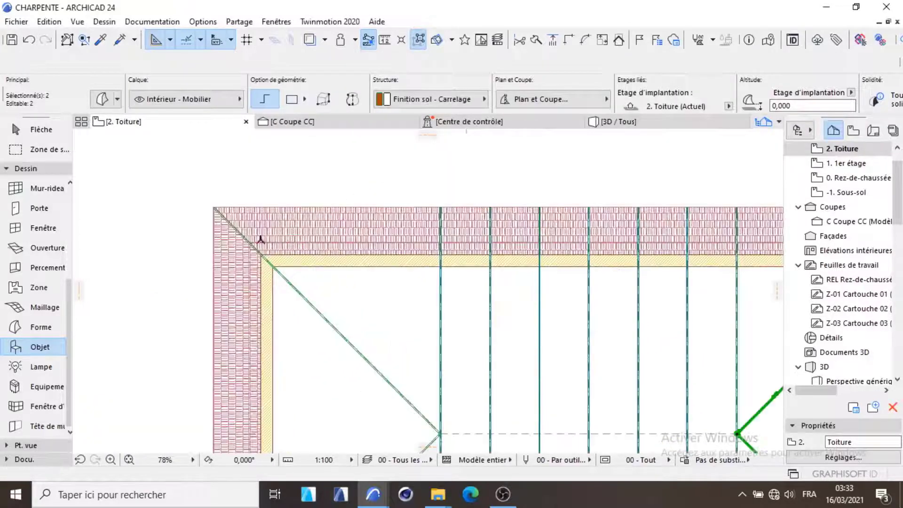
{"action": "left_click", "coordinate": [301, 198]}
{"action": "scroll", "coordinate": [337, 207], "scroll_direction": "down", "scroll_amount": 3}
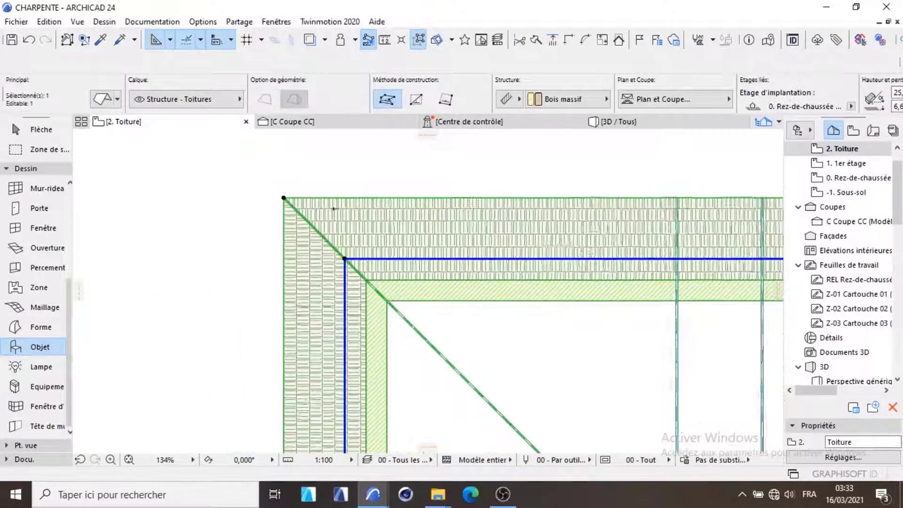
{"action": "right_click", "coordinate": [337, 207]}
{"action": "mouse_move", "coordinate": [477, 304]}
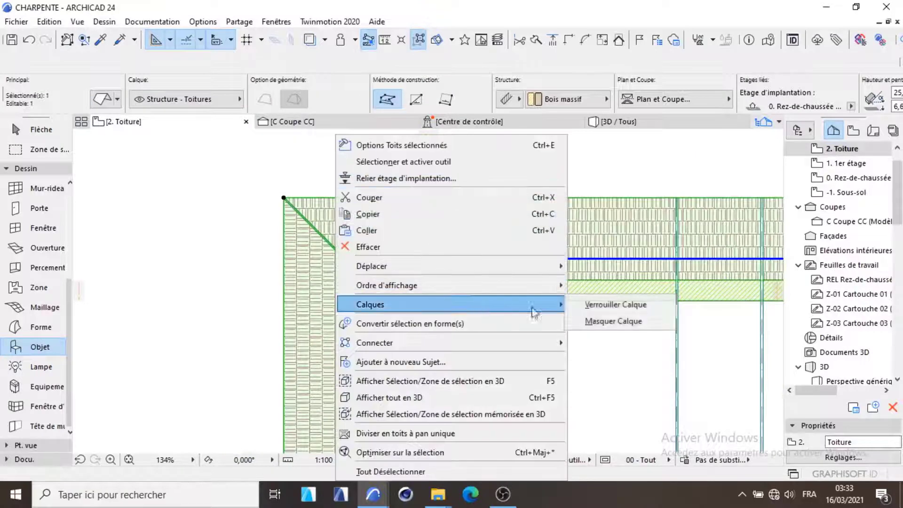
{"action": "left_click", "coordinate": [606, 323]}
- Undo the last translation and display all layers again
{"action": "key", "text": "ctrl+z"}
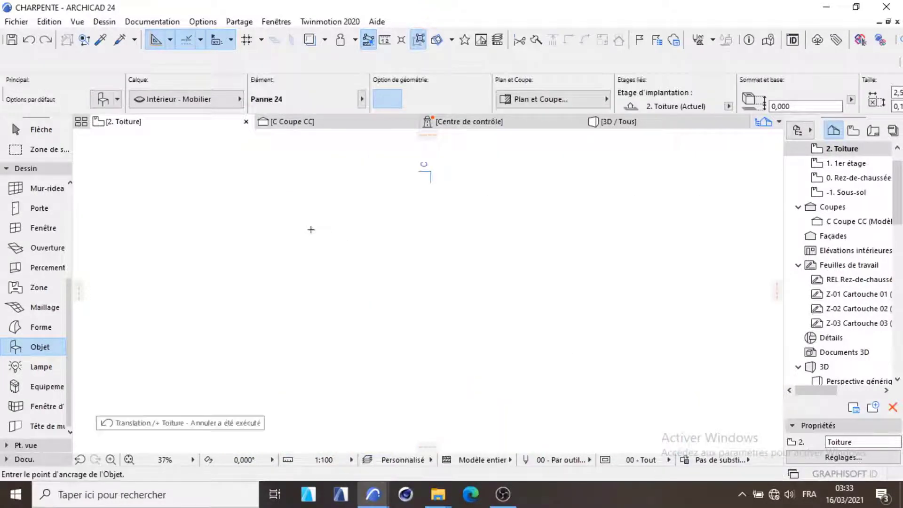
{"action": "left_click", "coordinate": [151, 21]}
{"action": "mouse_move", "coordinate": [177, 59]}
{"action": "left_click", "coordinate": [377, 74]}
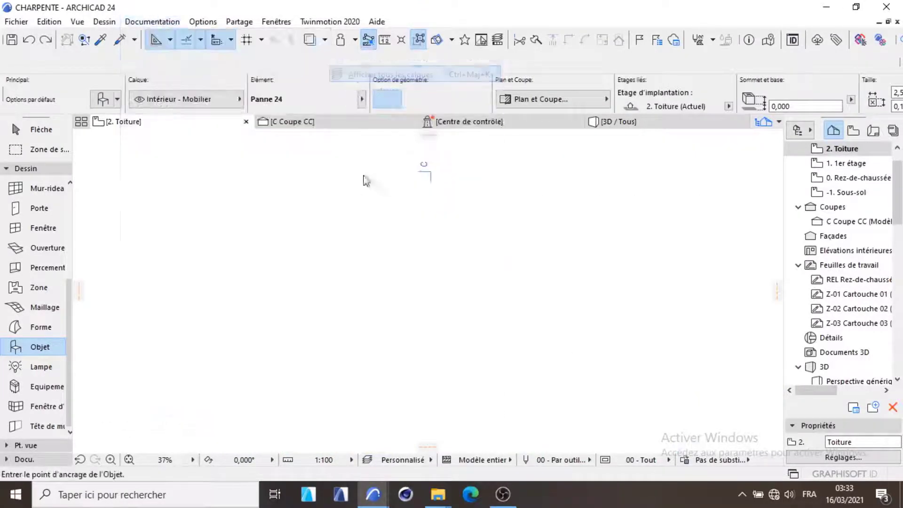
- Isolate the trusses in plan by hiding the roof's layer, and redisplay all layers
{"action": "scroll", "coordinate": [356, 255], "scroll_direction": "up", "scroll_amount": 5}
{"action": "left_click", "coordinate": [306, 164], "text": "shift"}
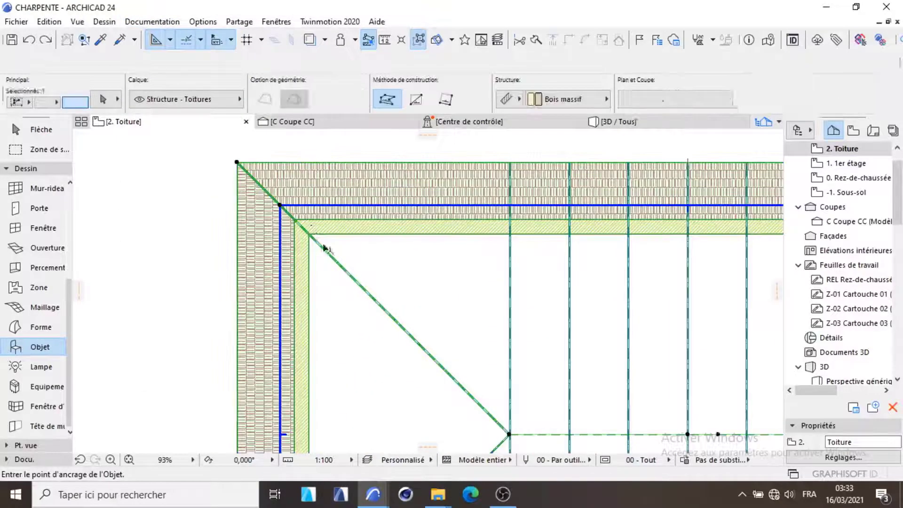
{"action": "scroll", "coordinate": [324, 222], "scroll_direction": "down", "scroll_amount": 4}
{"action": "right_click", "coordinate": [341, 167]}
{"action": "mouse_move", "coordinate": [492, 303]}
{"action": "left_click", "coordinate": [603, 319]}
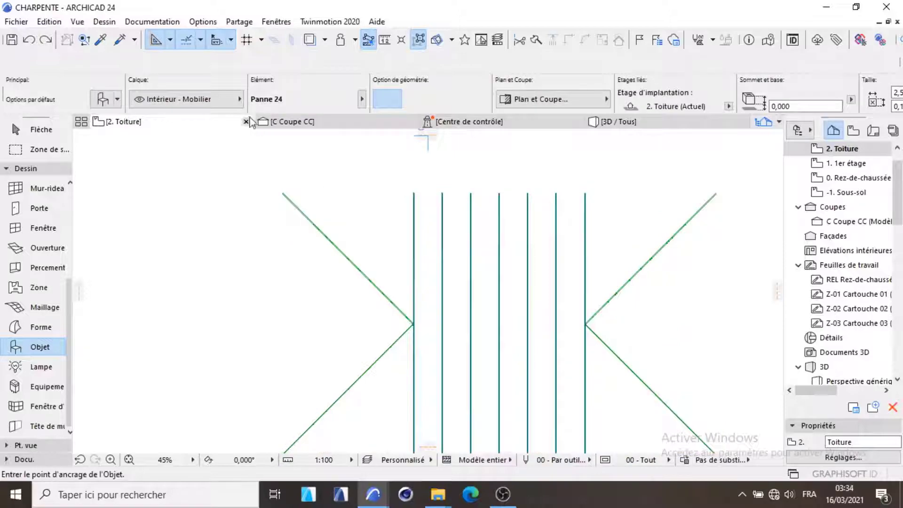
{"action": "left_click", "coordinate": [152, 22]}
{"action": "mouse_move", "coordinate": [177, 58]}
{"action": "left_click", "coordinate": [381, 74]}
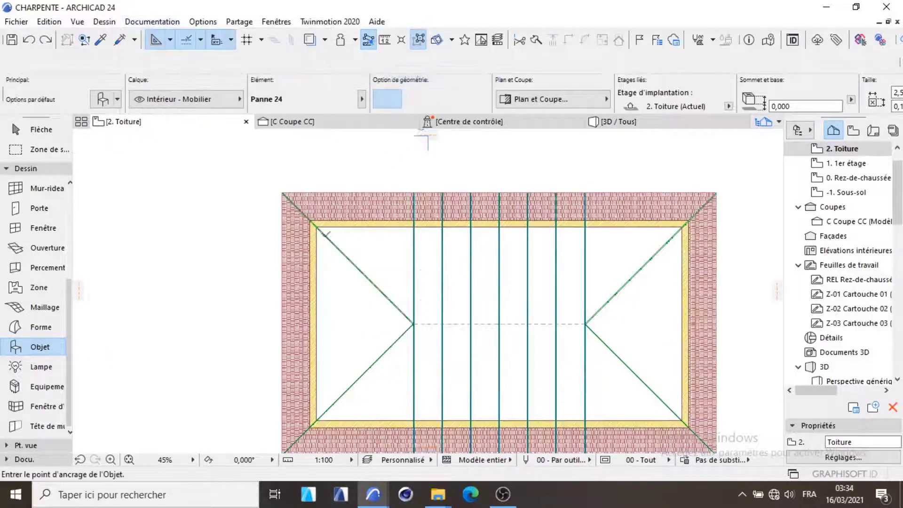
- Place the Panne 24 purlin parallel to the upper eave, starting on the upper-left hip truss
{"action": "scroll", "coordinate": [312, 218], "scroll_direction": "up", "scroll_amount": 5}
{"action": "scroll", "coordinate": [343, 161], "scroll_direction": "down", "scroll_amount": 6}
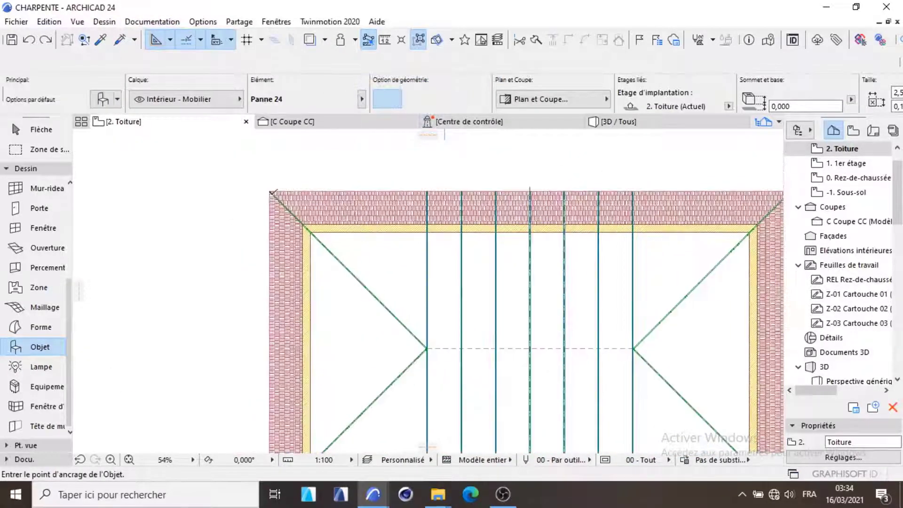
{"action": "scroll", "coordinate": [272, 192], "scroll_direction": "up", "scroll_amount": 10}
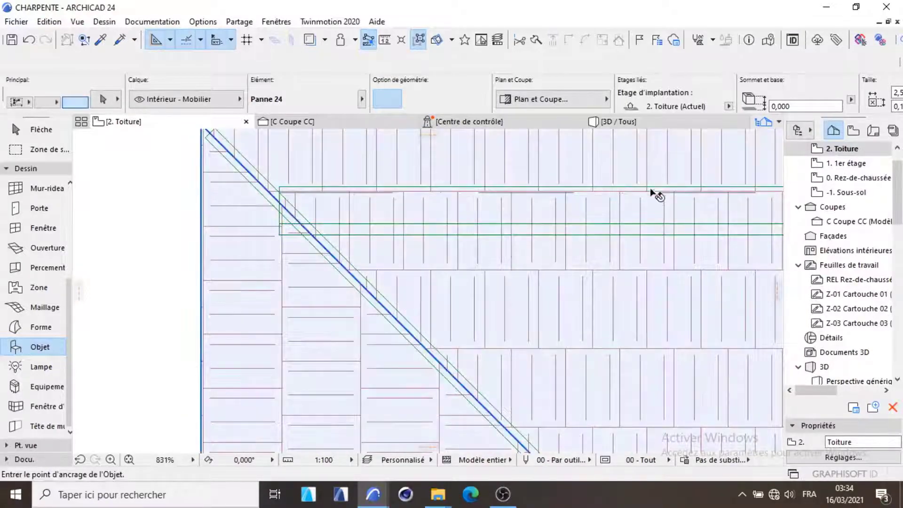
{"action": "scroll", "coordinate": [640, 186], "scroll_direction": "down", "scroll_amount": 5}
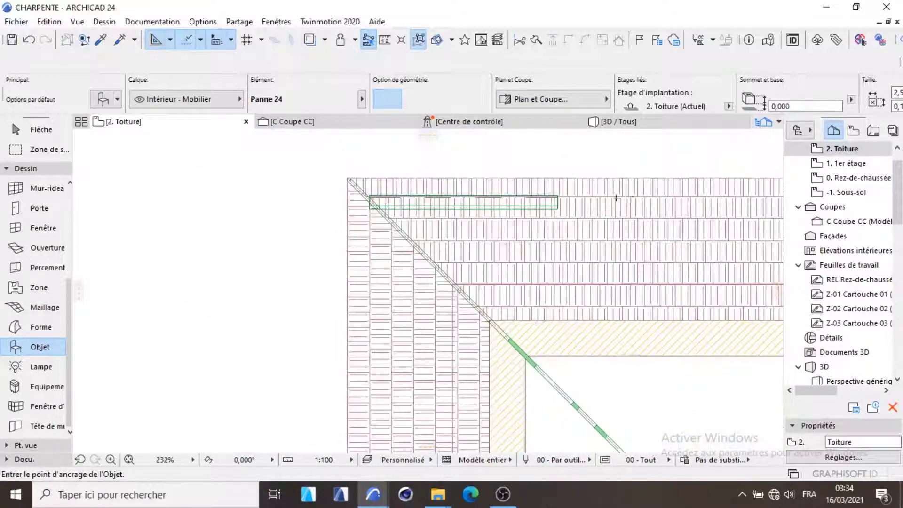
{"action": "scroll", "coordinate": [577, 207], "scroll_direction": "up", "scroll_amount": 4}
{"action": "key", "text": "ctrl+z"}
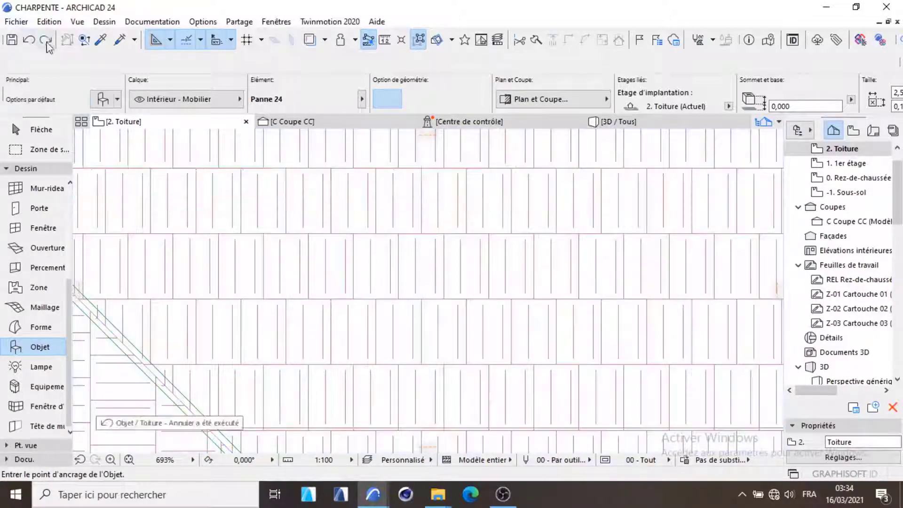
{"action": "key", "text": "ctrl+shift+z"}
- Move the purlin by its left end outward to just inside the roof's upper-left corner
{"action": "scroll", "coordinate": [471, 214], "scroll_direction": "down", "scroll_amount": 4}
{"action": "scroll", "coordinate": [293, 207], "scroll_direction": "up", "scroll_amount": 5}
{"action": "key", "text": "ctrl+d"}
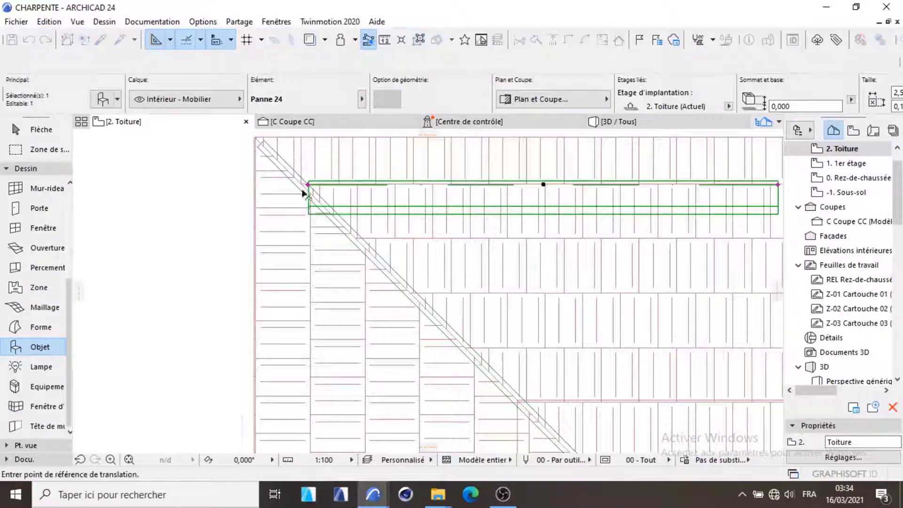
{"action": "scroll", "coordinate": [303, 188], "scroll_direction": "up", "scroll_amount": 4}
{"action": "left_click", "coordinate": [315, 180]}
{"action": "scroll", "coordinate": [347, 194], "scroll_direction": "down", "scroll_amount": 7}
{"action": "scroll", "coordinate": [319, 183], "scroll_direction": "up", "scroll_amount": 5}
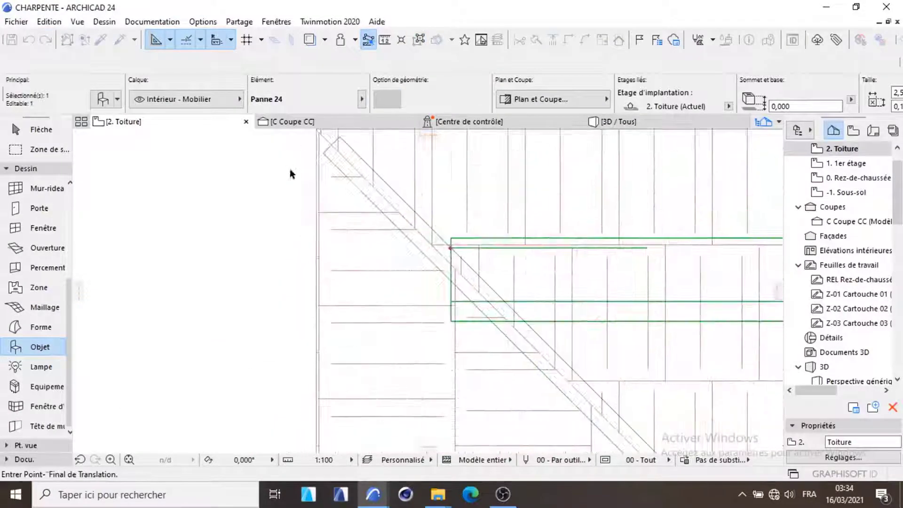
{"action": "left_click", "coordinate": [328, 186]}
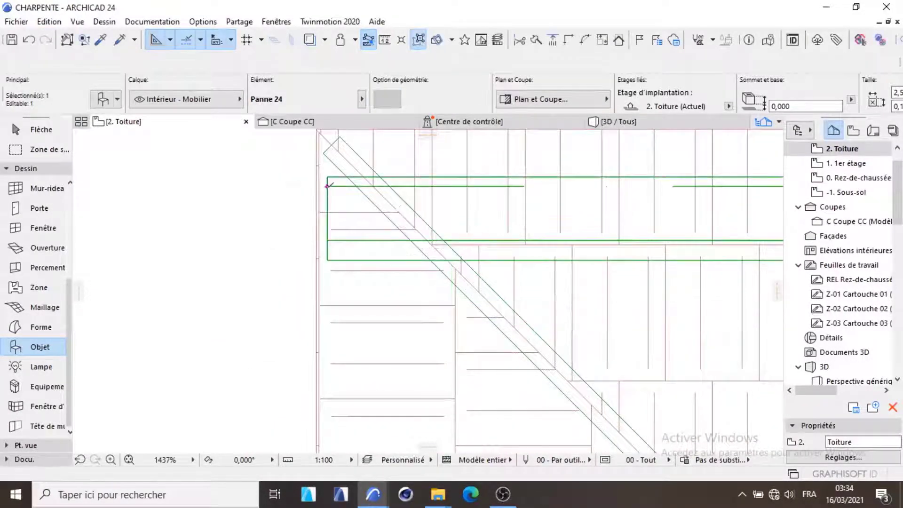
- Stretch the purlin's left end horizontally past the roof's left edge
{"action": "left_click", "coordinate": [327, 187]}
{"action": "left_click", "coordinate": [168, 185]}
{"action": "scroll", "coordinate": [168, 185], "scroll_direction": "down", "scroll_amount": 2}
{"action": "scroll", "coordinate": [198, 184], "scroll_direction": "down", "scroll_amount": 4}
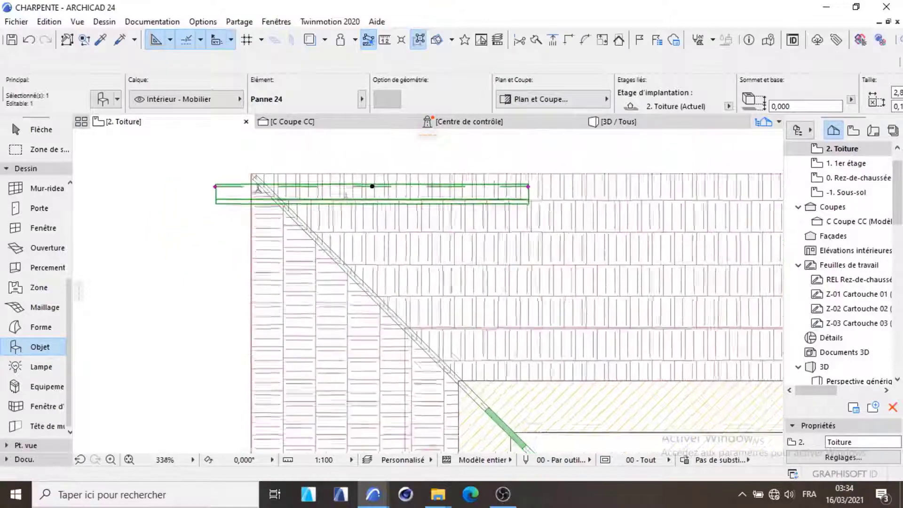
- Stretch the purlin's right end along the upper eave to beyond the roof's right edge
{"action": "scroll", "coordinate": [545, 187], "scroll_direction": "up", "scroll_amount": 5}
{"action": "left_click", "coordinate": [486, 185]}
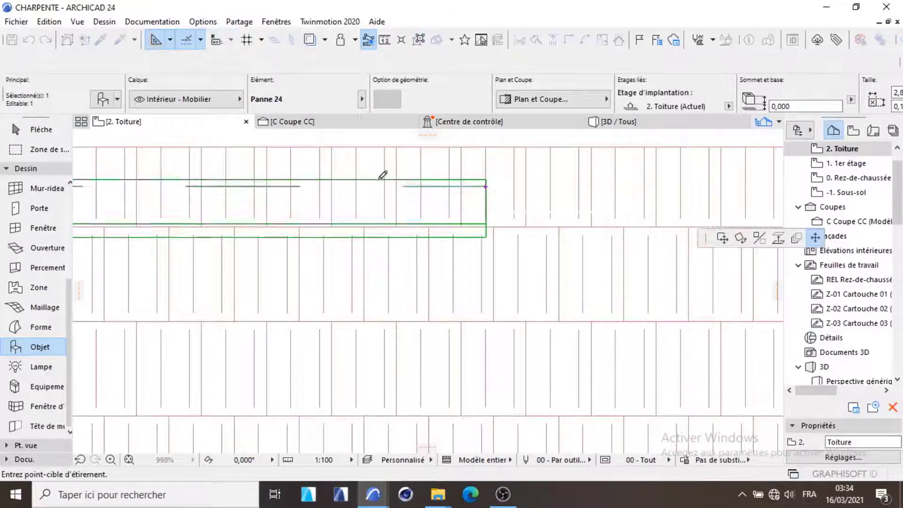
{"action": "scroll", "coordinate": [363, 181], "scroll_direction": "down", "scroll_amount": 12}
{"action": "scroll", "coordinate": [590, 175], "scroll_direction": "up", "scroll_amount": 4}
{"action": "left_click", "coordinate": [598, 169]}
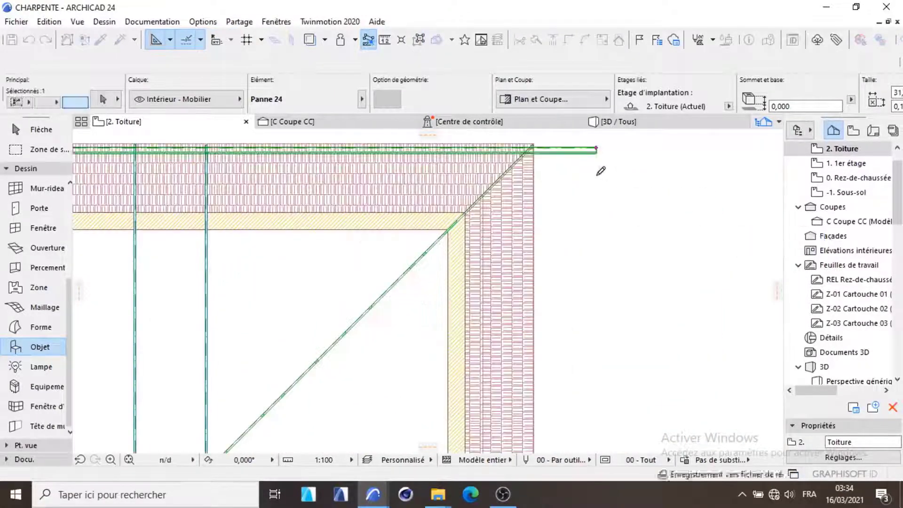
- In the C Coupe CC section, move the purlin so its underside rests on the truss's top chord at the right eave end
{"action": "scroll", "coordinate": [599, 170], "scroll_direction": "down", "scroll_amount": 3}
{"action": "left_click", "coordinate": [365, 123]}
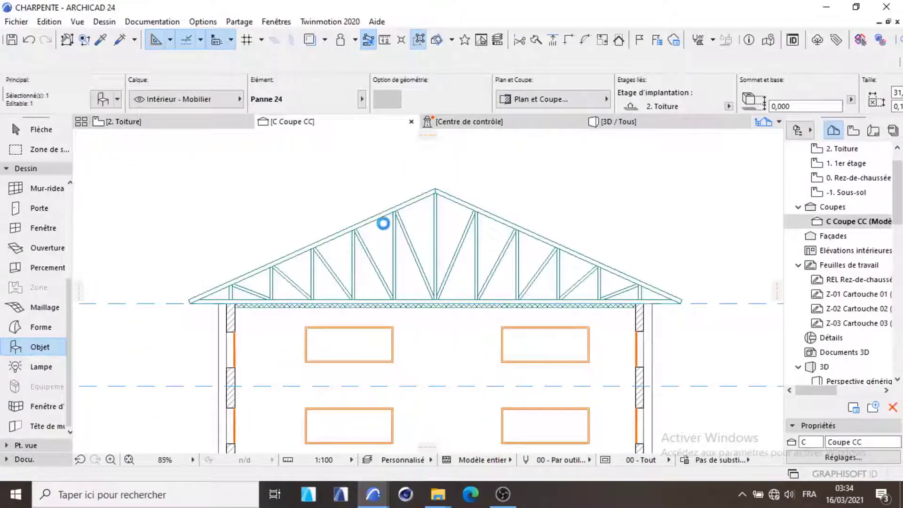
{"action": "scroll", "coordinate": [383, 222], "scroll_direction": "down", "scroll_amount": 3}
{"action": "scroll", "coordinate": [301, 245], "scroll_direction": "up", "scroll_amount": 8}
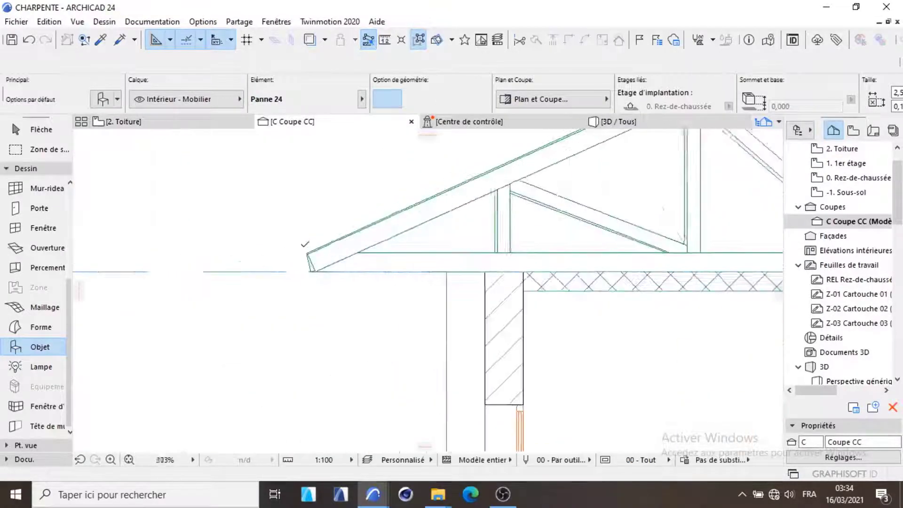
{"action": "scroll", "coordinate": [303, 244], "scroll_direction": "down", "scroll_amount": 5}
{"action": "scroll", "coordinate": [440, 238], "scroll_direction": "up", "scroll_amount": 10}
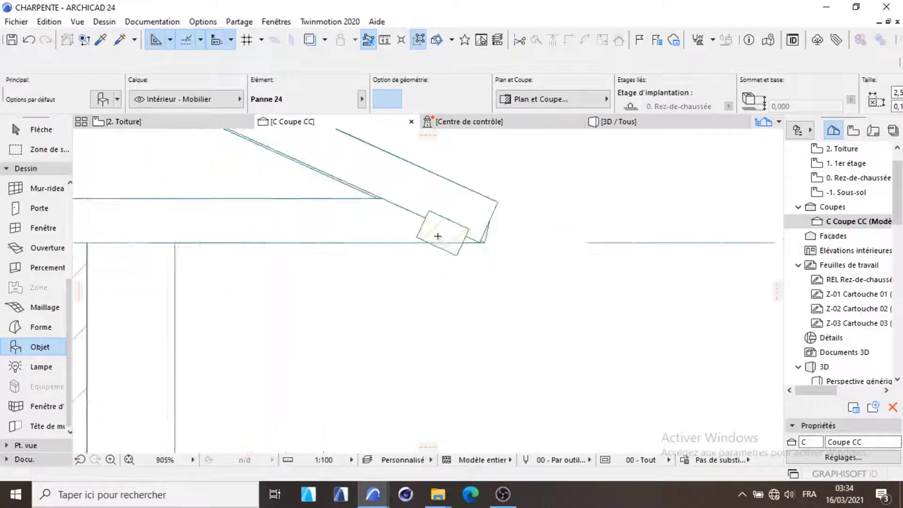
{"action": "scroll", "coordinate": [438, 236], "scroll_direction": "up", "scroll_amount": 5}
{"action": "left_click", "coordinate": [492, 295]}
{"action": "key", "text": "ctrl+d"}
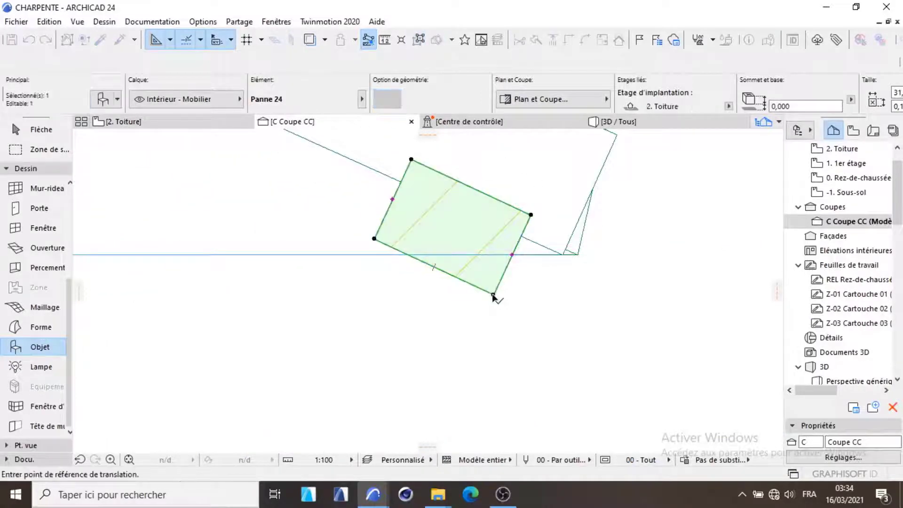
{"action": "left_click", "coordinate": [492, 294]}
{"action": "scroll", "coordinate": [517, 226], "scroll_direction": "down", "scroll_amount": 3}
{"action": "scroll", "coordinate": [541, 210], "scroll_direction": "up", "scroll_amount": 5}
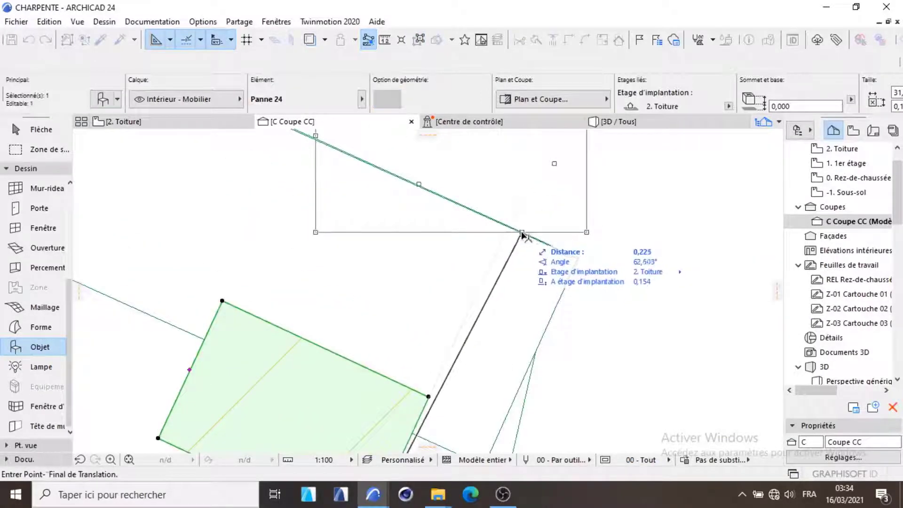
{"action": "left_click", "coordinate": [538, 238]}
{"action": "scroll", "coordinate": [498, 268], "scroll_direction": "down", "scroll_amount": 3}
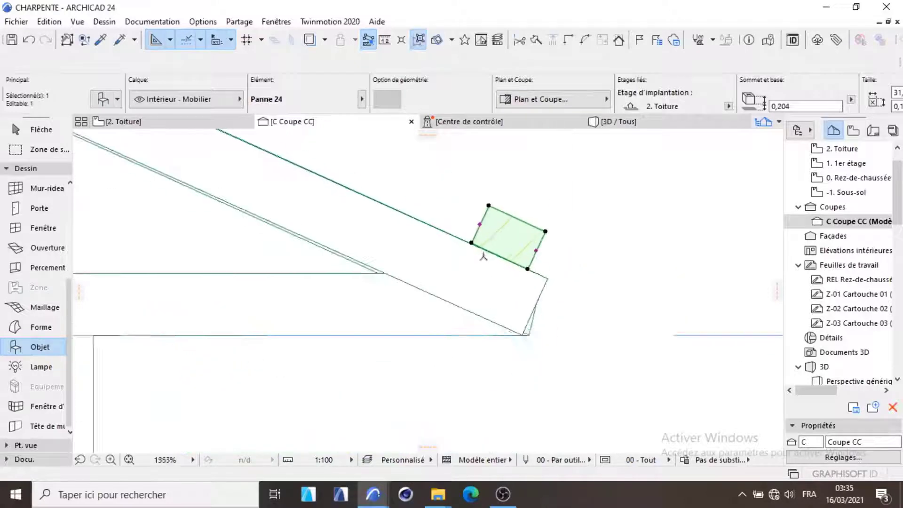
- Set up a translated duplication of the purlin from its lower corner, using the Propagation method with a spacing of 0,9
{"action": "scroll", "coordinate": [483, 256], "scroll_direction": "up", "scroll_amount": 2}
{"action": "scroll", "coordinate": [502, 282], "scroll_direction": "down", "scroll_amount": 10}
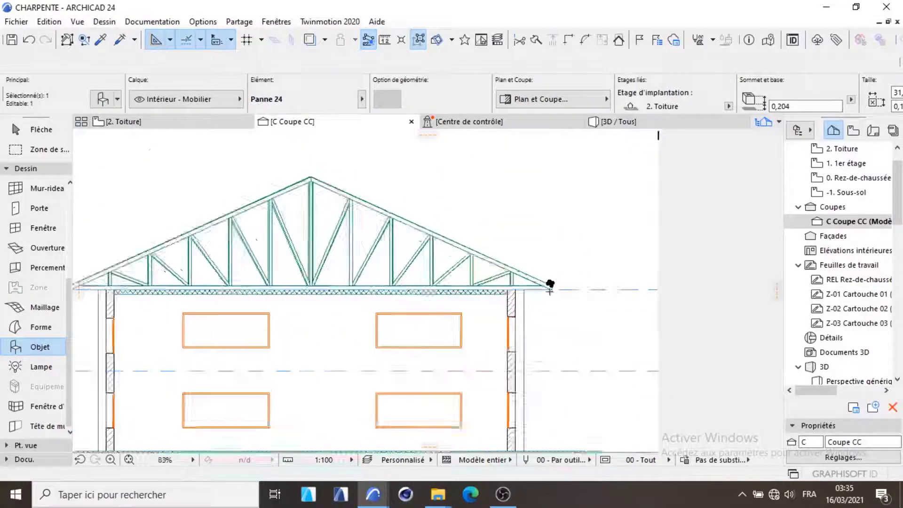
{"action": "scroll", "coordinate": [550, 284], "scroll_direction": "up", "scroll_amount": 9}
{"action": "left_click", "coordinate": [525, 334]}
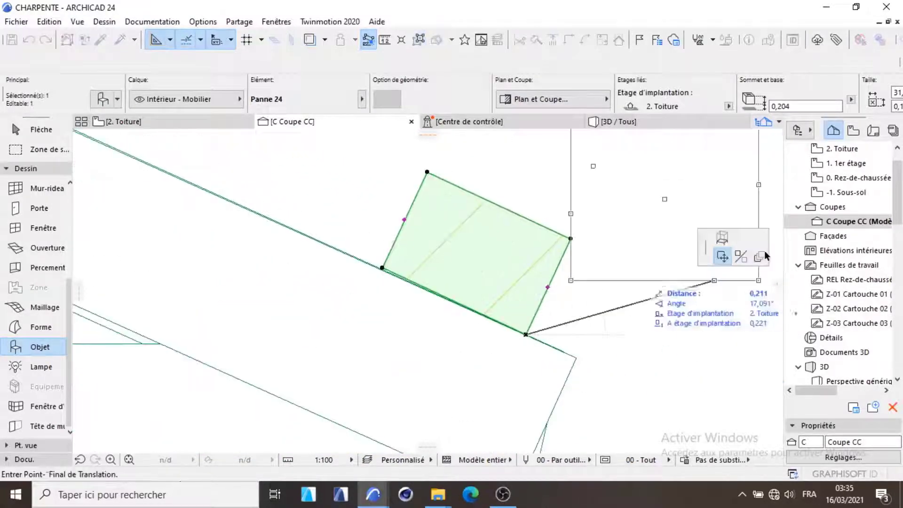
{"action": "left_click", "coordinate": [759, 257]}
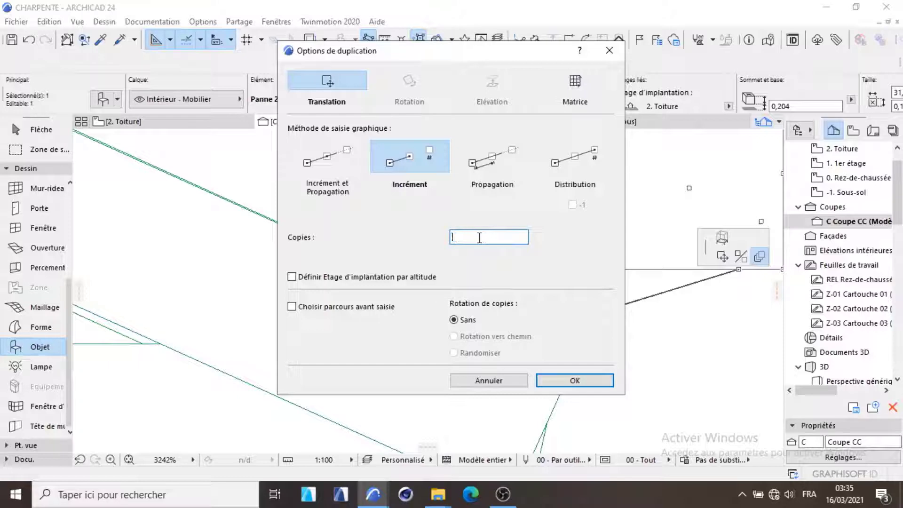
{"action": "left_click", "coordinate": [331, 164]}
{"action": "left_click", "coordinate": [491, 162]}
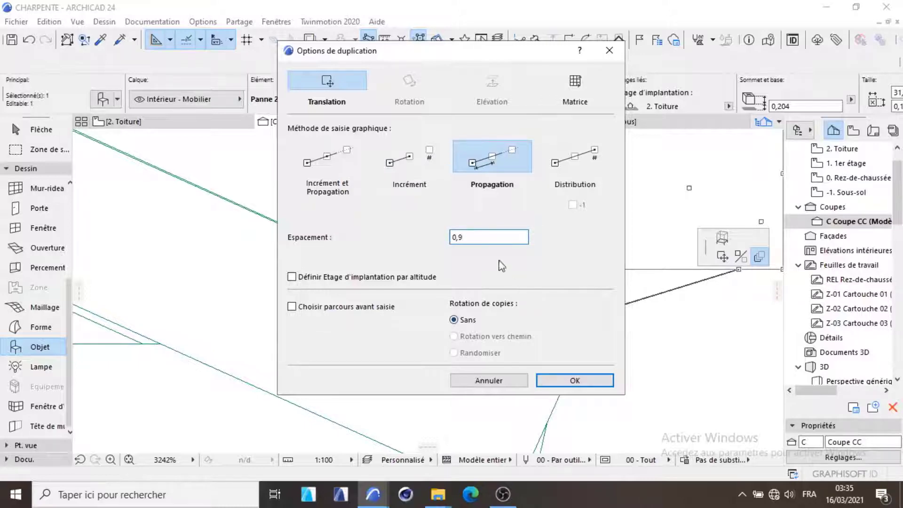
{"action": "left_click", "coordinate": [565, 382]}
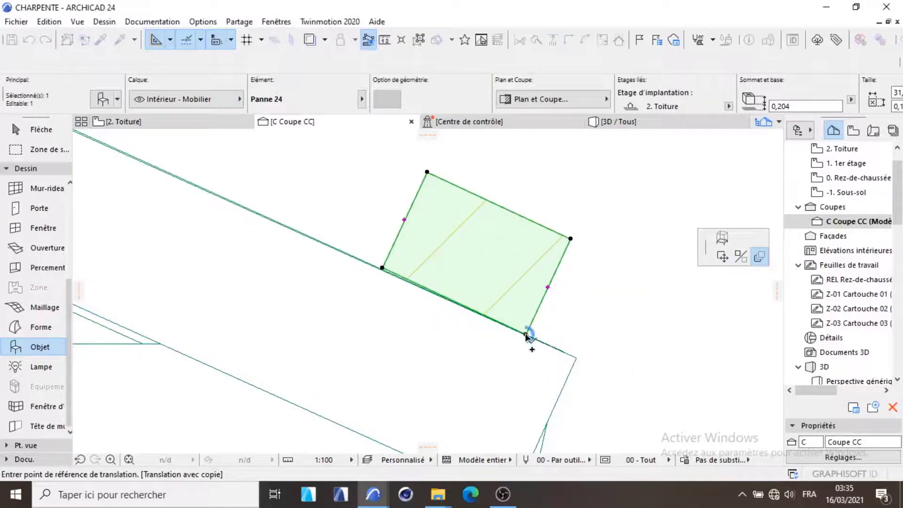
- Distribute the purlin copies up the truss's sloping top chord, from the purlin's lower corner at the right eave to just below the ridge
{"action": "left_click", "coordinate": [525, 335]}
{"action": "scroll", "coordinate": [534, 327], "scroll_direction": "down", "scroll_amount": 5}
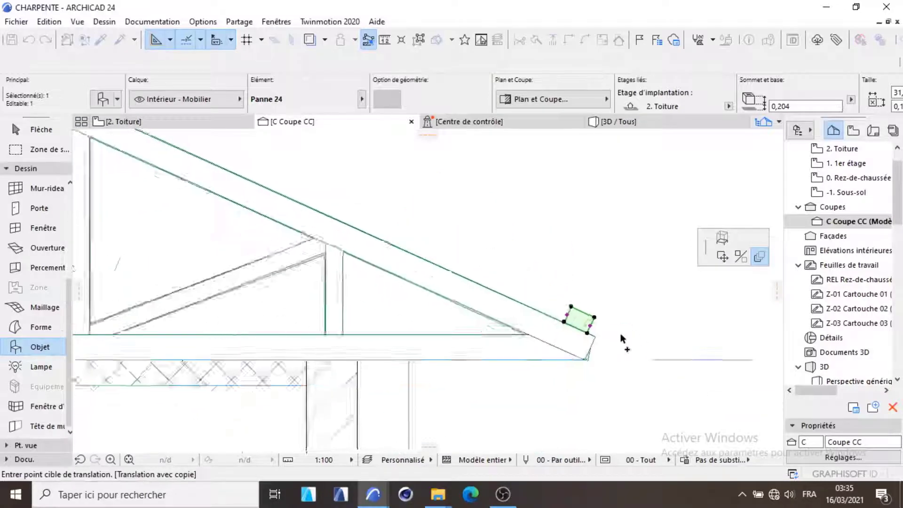
{"action": "scroll", "coordinate": [443, 256], "scroll_direction": "up", "scroll_amount": 6}
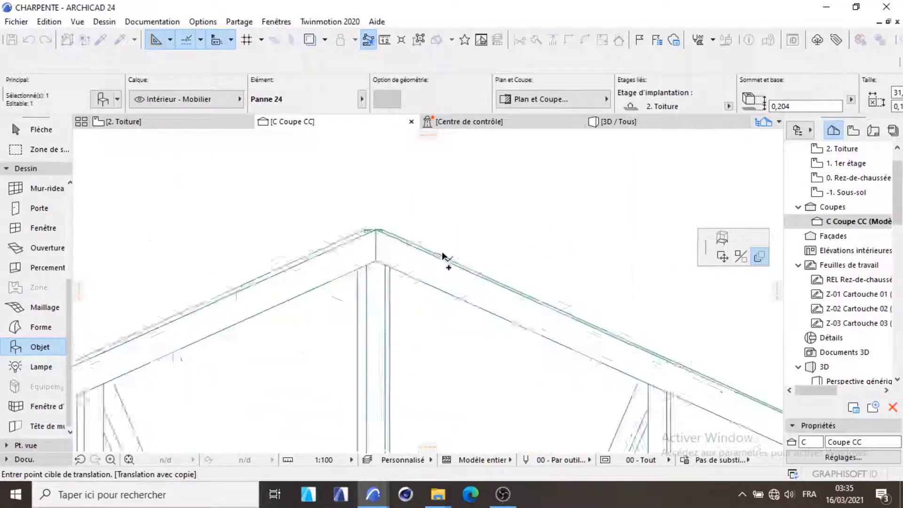
{"action": "scroll", "coordinate": [420, 245], "scroll_direction": "down", "scroll_amount": 2}
{"action": "scroll", "coordinate": [420, 245], "scroll_direction": "up", "scroll_amount": 3}
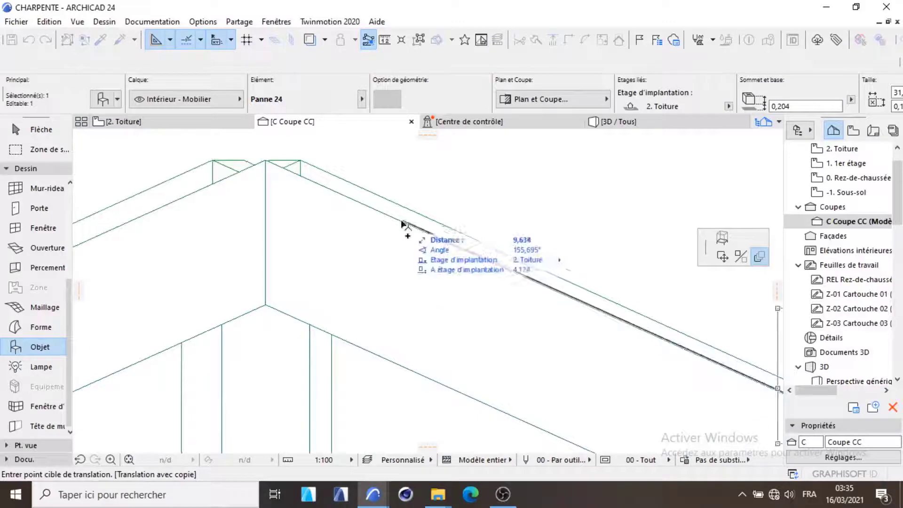
{"action": "scroll", "coordinate": [382, 217], "scroll_direction": "up", "scroll_amount": 3}
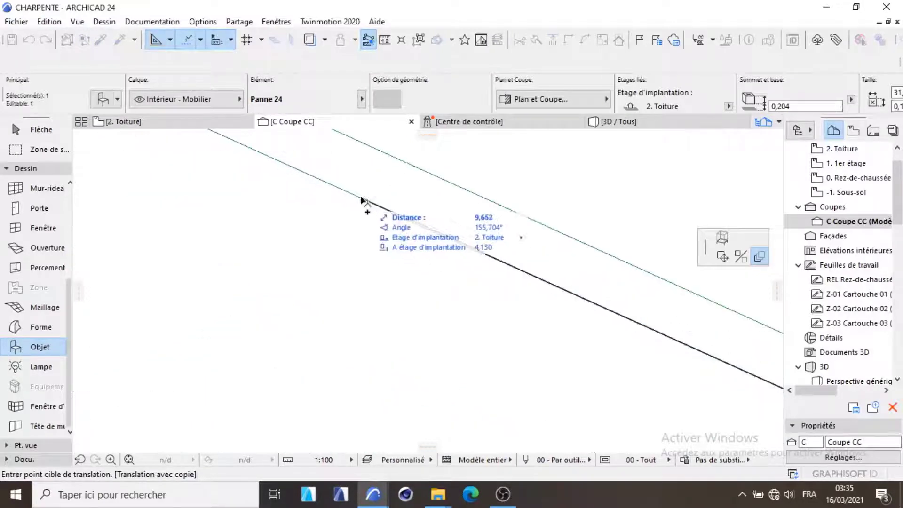
{"action": "scroll", "coordinate": [363, 202], "scroll_direction": "down", "scroll_amount": 3}
{"action": "left_click", "coordinate": [382, 196]}
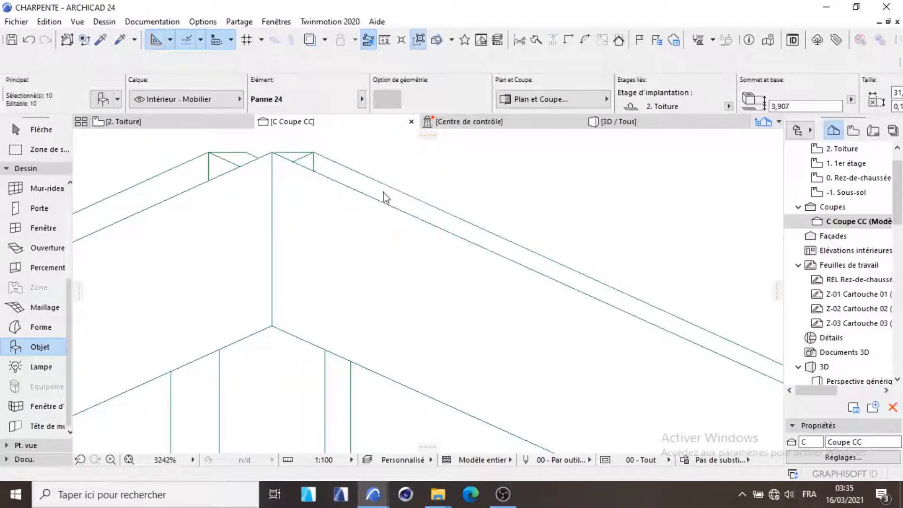
- Examine how the duplicated purlins sit along the right top chord of the truss in the section
{"action": "scroll", "coordinate": [353, 227], "scroll_direction": "up", "scroll_amount": 4}
{"action": "scroll", "coordinate": [366, 239], "scroll_direction": "down", "scroll_amount": 5}
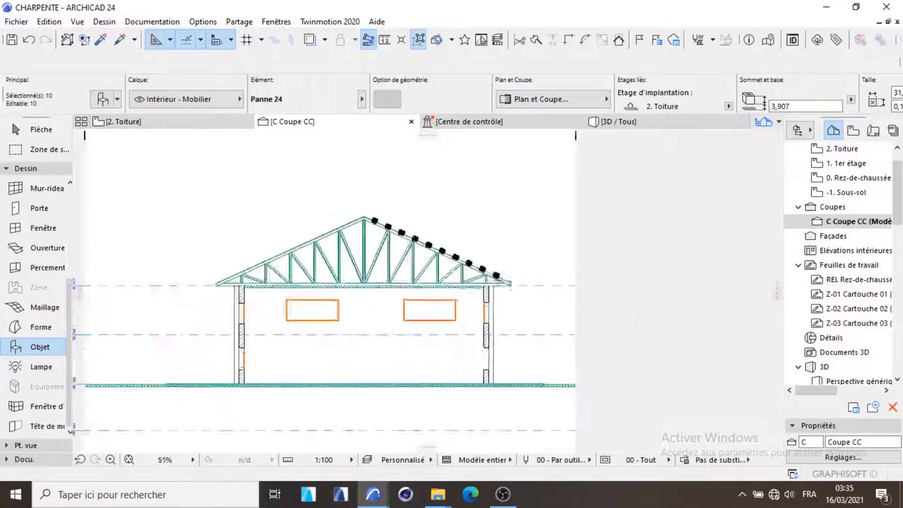
{"action": "scroll", "coordinate": [704, 402], "scroll_direction": "up", "scroll_amount": 6}
{"action": "scroll", "coordinate": [651, 379], "scroll_direction": "up", "scroll_amount": 3}
{"action": "scroll", "coordinate": [661, 350], "scroll_direction": "down", "scroll_amount": 8}
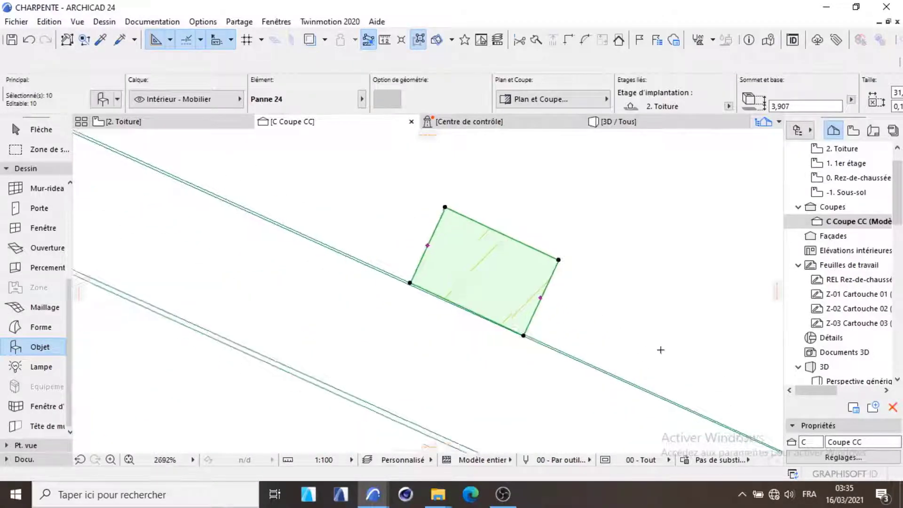
{"action": "scroll", "coordinate": [428, 241], "scroll_direction": "up", "scroll_amount": 8}
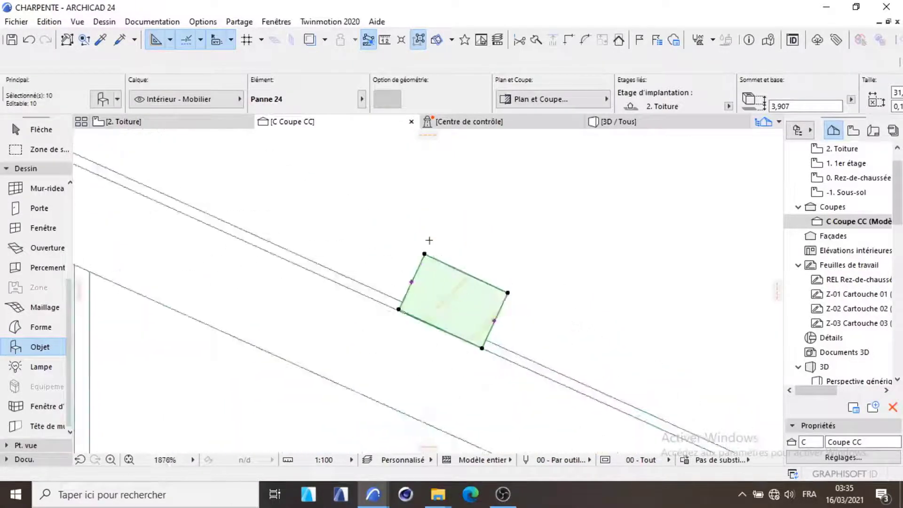
{"action": "scroll", "coordinate": [429, 240], "scroll_direction": "down", "scroll_amount": 3}
{"action": "scroll", "coordinate": [431, 254], "scroll_direction": "up", "scroll_amount": 7}
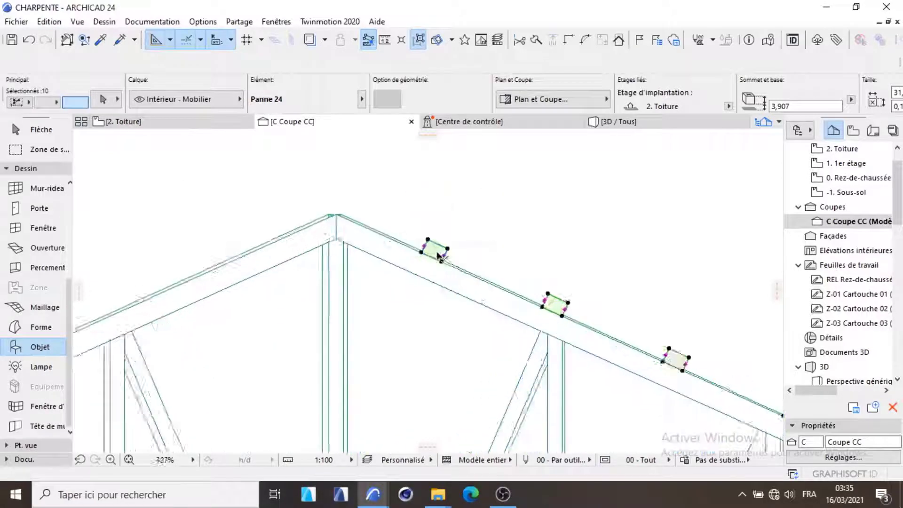
{"action": "left_click", "coordinate": [334, 222]}
{"action": "scroll", "coordinate": [335, 224], "scroll_direction": "down", "scroll_amount": 8}
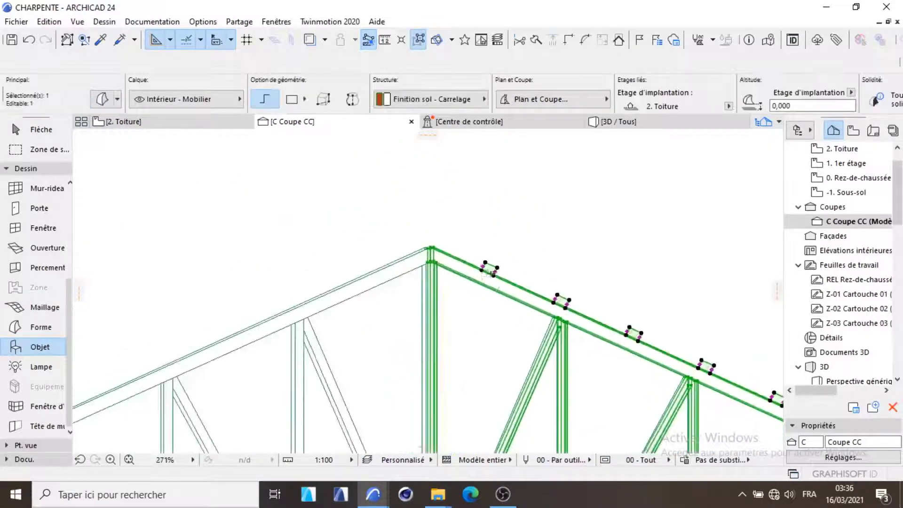
{"action": "scroll", "coordinate": [484, 257], "scroll_direction": "up", "scroll_amount": 5}
{"action": "left_click", "coordinate": [458, 257]}
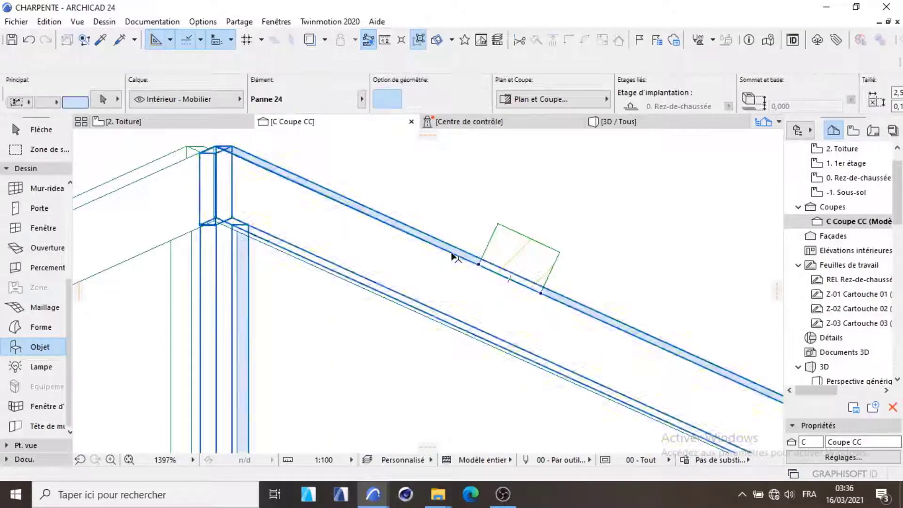
{"action": "scroll", "coordinate": [440, 226], "scroll_direction": "down", "scroll_amount": 8}
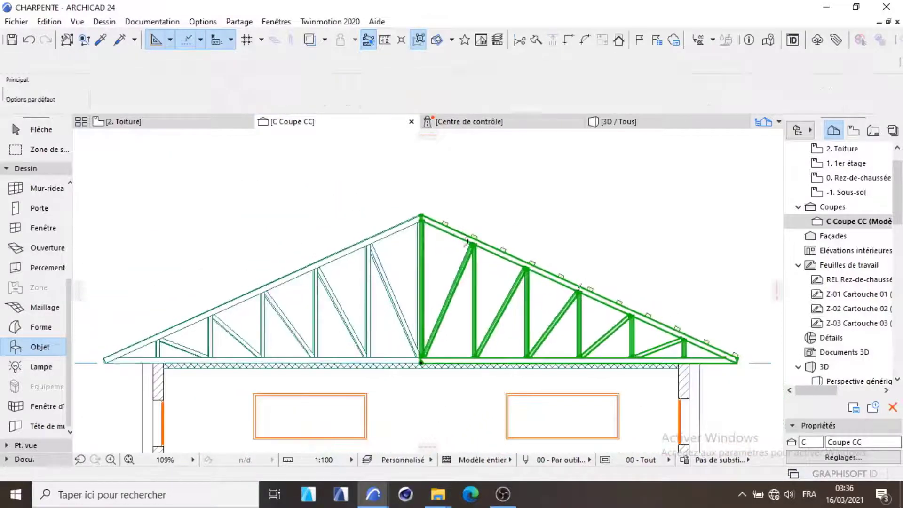
{"action": "key", "text": "Escape"}
{"action": "scroll", "coordinate": [732, 352], "scroll_direction": "up", "scroll_amount": 1}
{"action": "scroll", "coordinate": [619, 292], "scroll_direction": "down", "scroll_amount": 2}
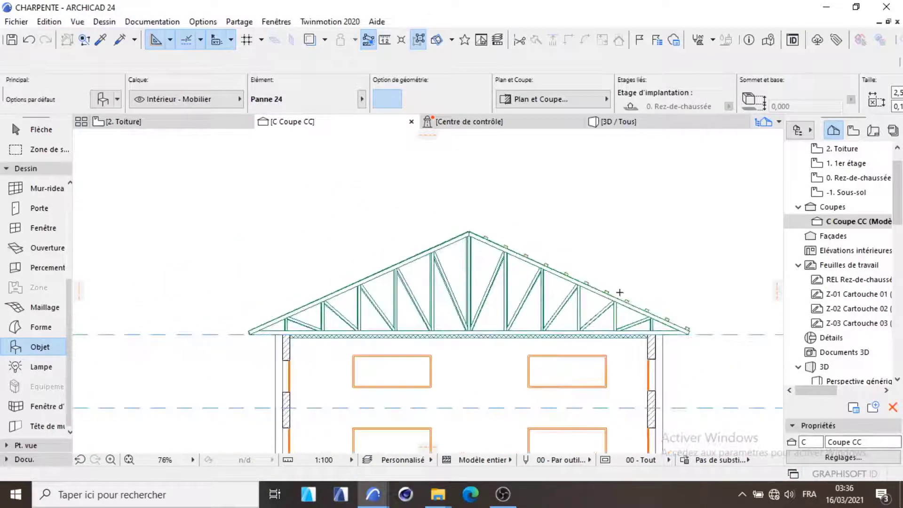
- Switch to the 2. Toiture floor plan showing the purlin rows across the upper roof slope
{"action": "left_click", "coordinate": [197, 123]}
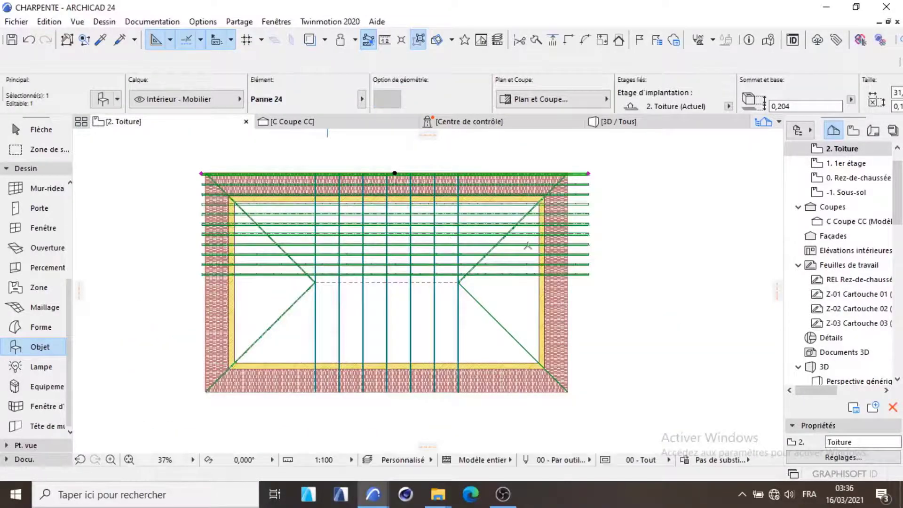
{"action": "scroll", "coordinate": [528, 245], "scroll_direction": "up", "scroll_amount": 3}
{"action": "scroll", "coordinate": [527, 246], "scroll_direction": "up", "scroll_amount": 3}
{"action": "scroll", "coordinate": [569, 305], "scroll_direction": "down", "scroll_amount": 7}
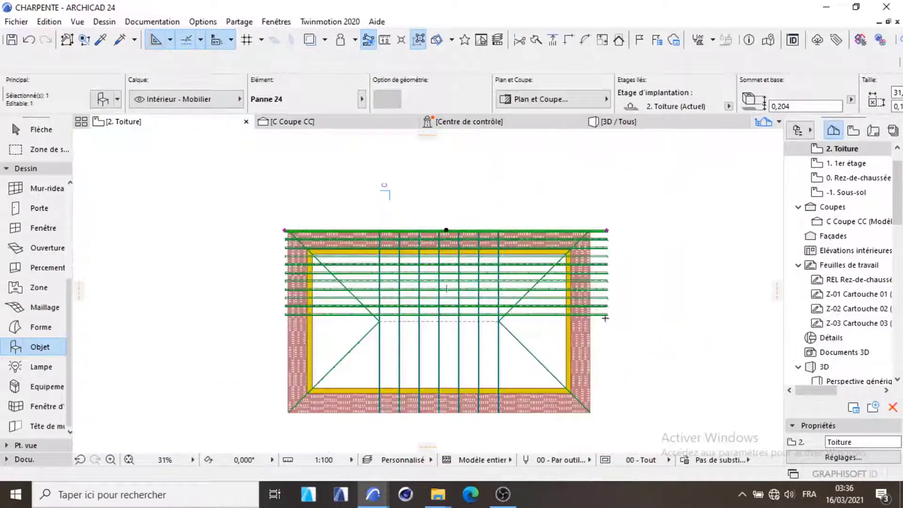
- Select all eleven Panne 24 purlins on the upper roof slope and convert them to morphs
{"action": "scroll", "coordinate": [605, 319], "scroll_direction": "up", "scroll_amount": 5}
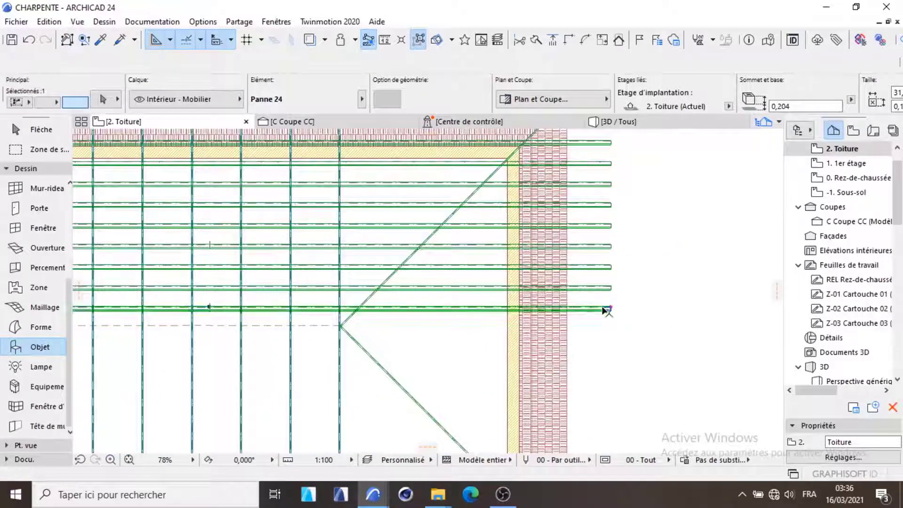
{"action": "left_click", "coordinate": [607, 287], "text": "shift"}
{"action": "left_click", "coordinate": [610, 267], "text": "shift"}
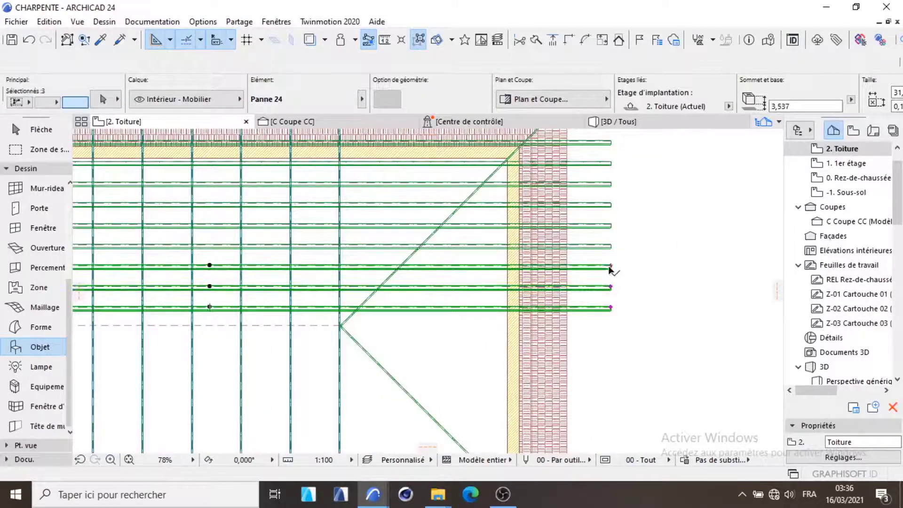
{"action": "left_click", "coordinate": [610, 246], "text": "shift"}
{"action": "left_click", "coordinate": [610, 226], "text": "shift"}
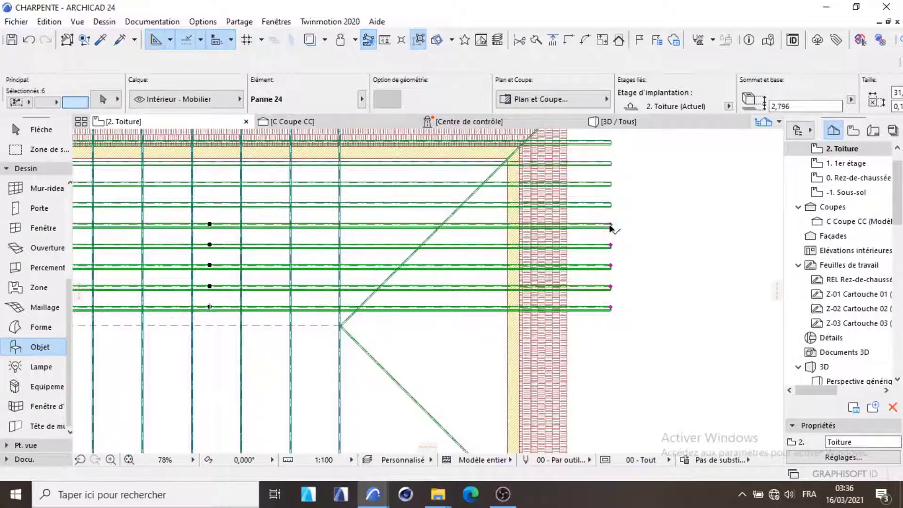
{"action": "left_click", "coordinate": [608, 206], "text": "shift"}
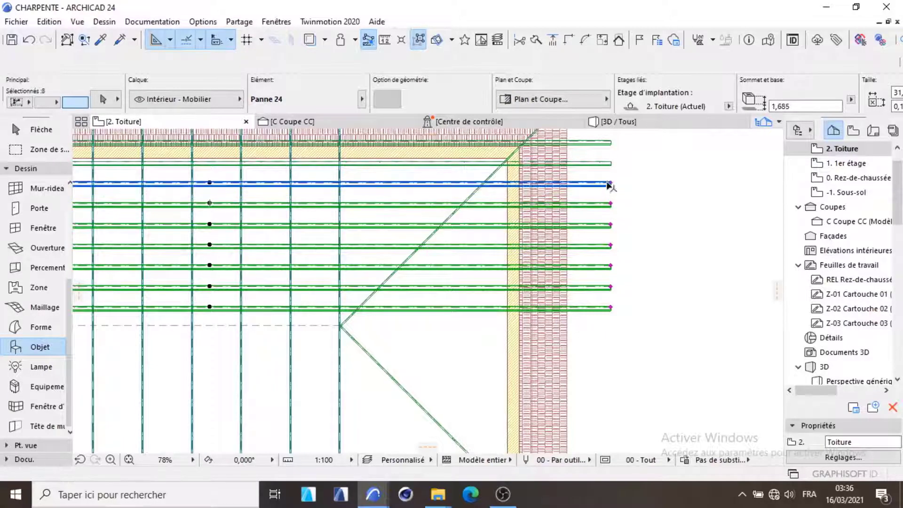
{"action": "left_click", "coordinate": [610, 186], "text": "shift"}
{"action": "left_click", "coordinate": [610, 164], "text": "shift"}
{"action": "scroll", "coordinate": [588, 165], "scroll_direction": "down", "scroll_amount": 5}
{"action": "scroll", "coordinate": [588, 166], "scroll_direction": "up", "scroll_amount": 5}
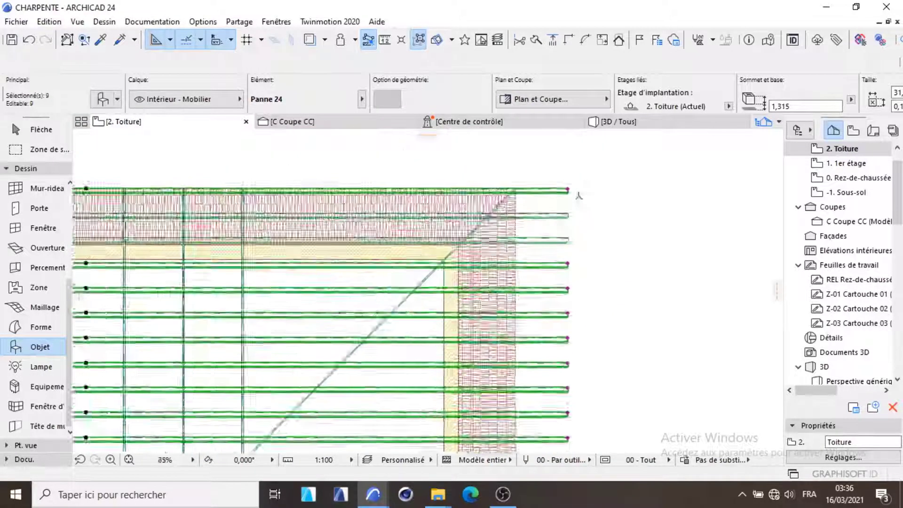
{"action": "left_click", "coordinate": [564, 256], "text": "shift"}
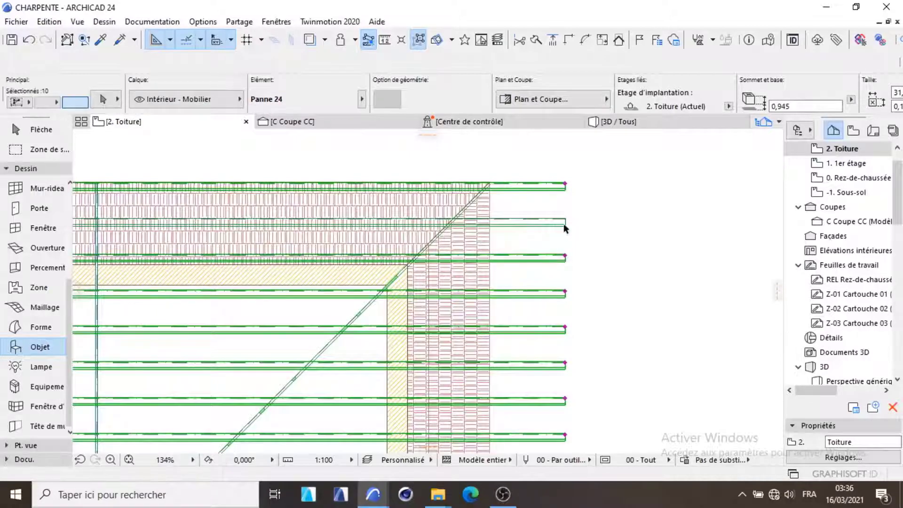
{"action": "left_click", "coordinate": [564, 224], "text": "shift"}
{"action": "scroll", "coordinate": [518, 192], "scroll_direction": "down", "scroll_amount": 4}
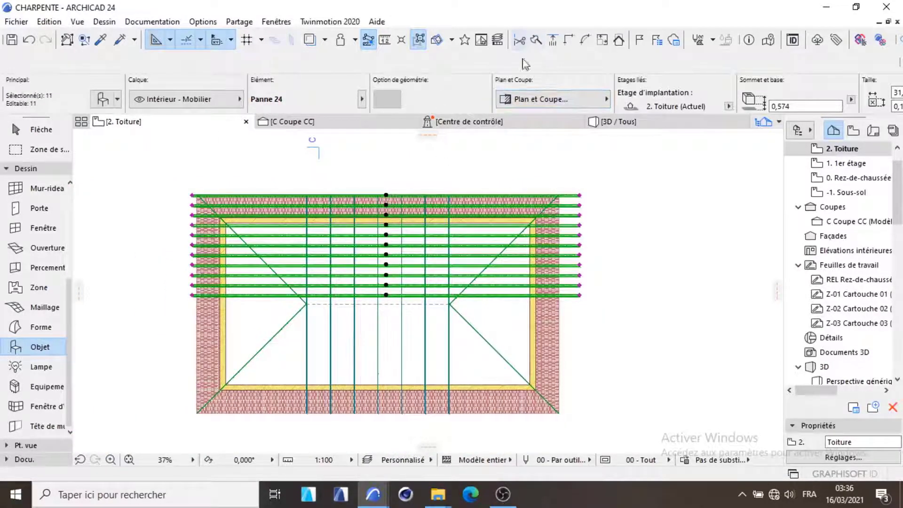
{"action": "right_click", "coordinate": [616, 169]}
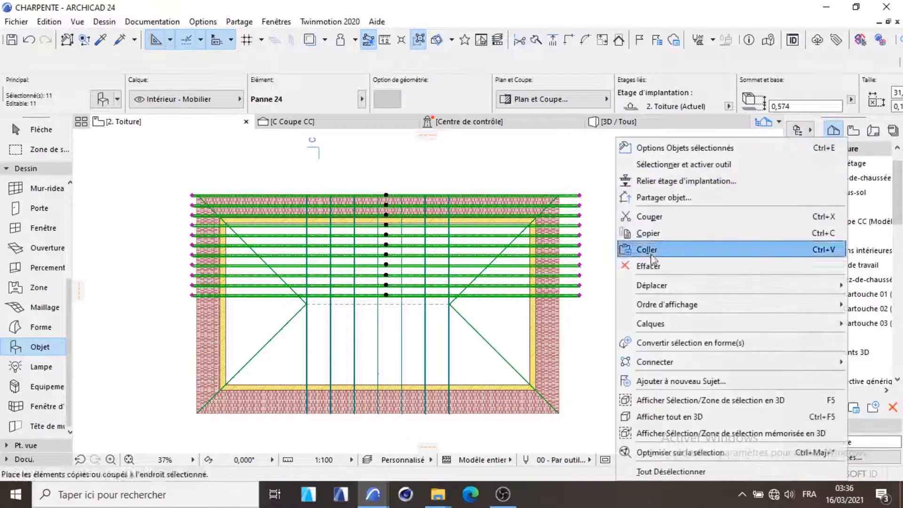
{"action": "left_click", "coordinate": [690, 344]}
{"action": "left_click", "coordinate": [514, 203]}
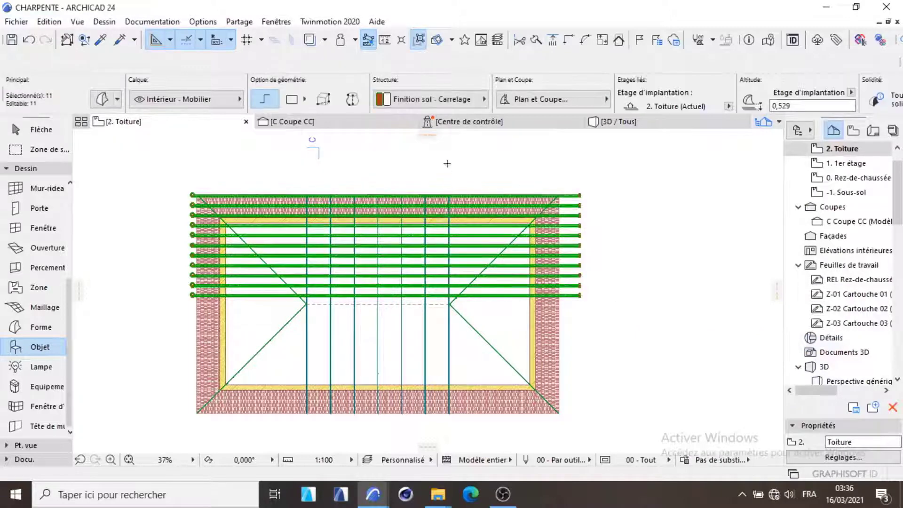
- Place a guide line along the upper-right hip truss, extending through the right end of the ridge
{"action": "left_click_drag", "start_coordinate": [429, 136], "coordinate": [479, 293]}
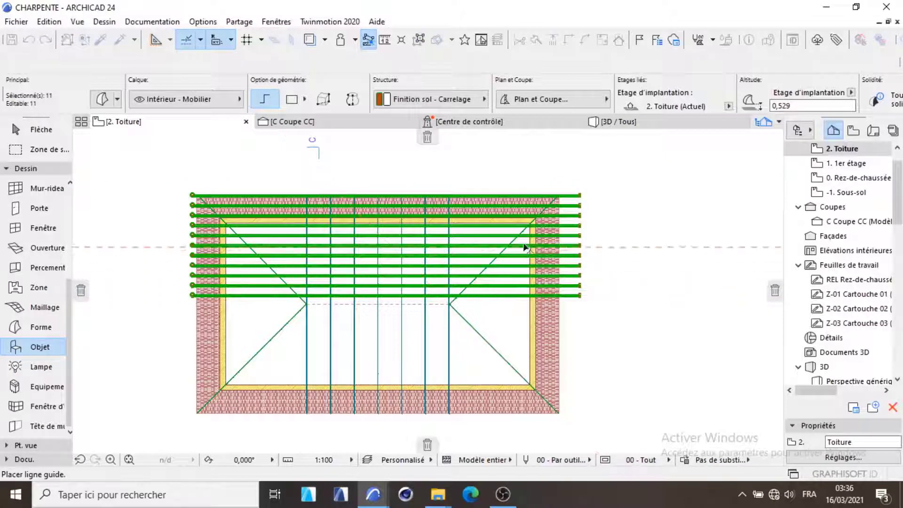
{"action": "left_click_drag", "start_coordinate": [526, 247], "coordinate": [534, 224]}
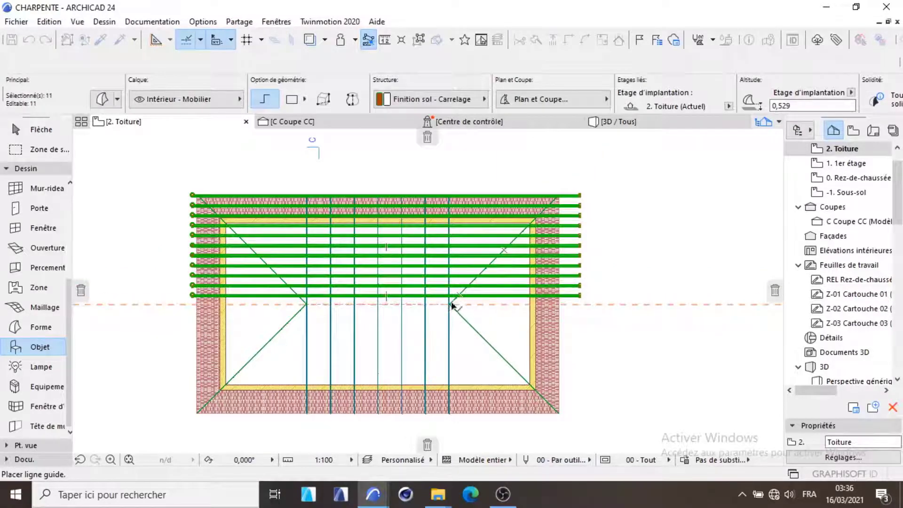
{"action": "scroll", "coordinate": [461, 304], "scroll_direction": "up", "scroll_amount": 5}
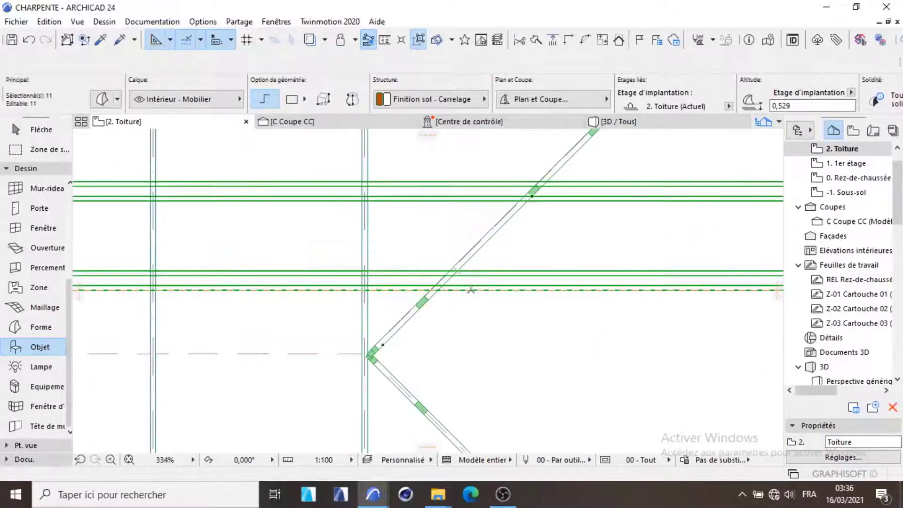
{"action": "left_click_drag", "start_coordinate": [513, 291], "coordinate": [508, 217]}
{"action": "scroll", "coordinate": [473, 287], "scroll_direction": "down", "scroll_amount": 3}
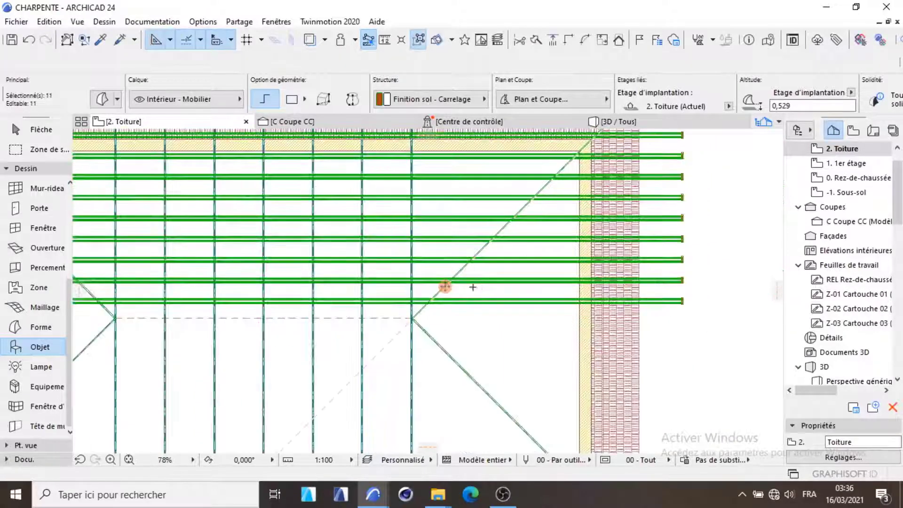
- Split the selected purlin morphs along the upper-right hip guide line, leaving the pieces outside the hip selected
{"action": "left_click", "coordinate": [534, 41]}
{"action": "scroll", "coordinate": [418, 313], "scroll_direction": "up", "scroll_amount": 4}
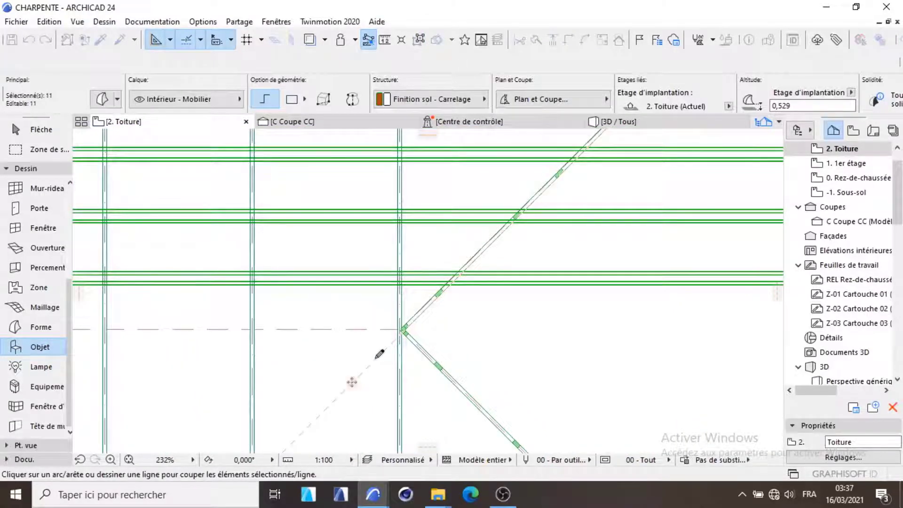
{"action": "left_click", "coordinate": [508, 280]}
{"action": "scroll", "coordinate": [507, 254], "scroll_direction": "down", "scroll_amount": 5}
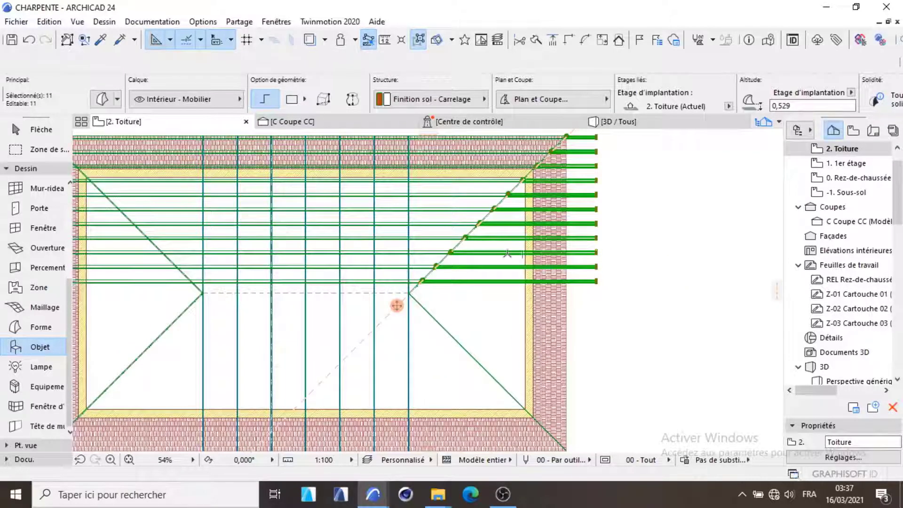
- Delete the selected purlin pieces outside the upper-right hip and place a guide line along the upper-left hip truss
{"action": "key", "text": "Delete"}
{"action": "scroll", "coordinate": [568, 237], "scroll_direction": "down", "scroll_amount": 3}
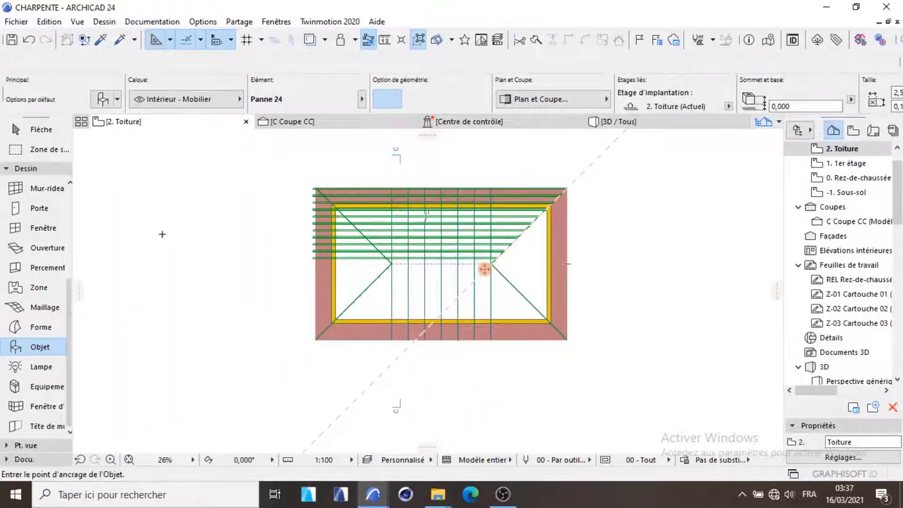
{"action": "left_click_drag", "start_coordinate": [431, 134], "coordinate": [375, 250]}
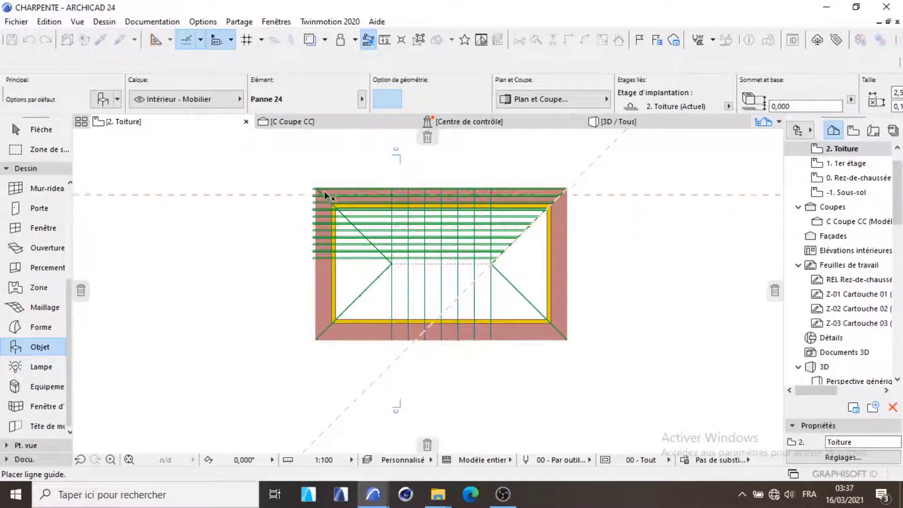
{"action": "scroll", "coordinate": [356, 235], "scroll_direction": "up", "scroll_amount": 5}
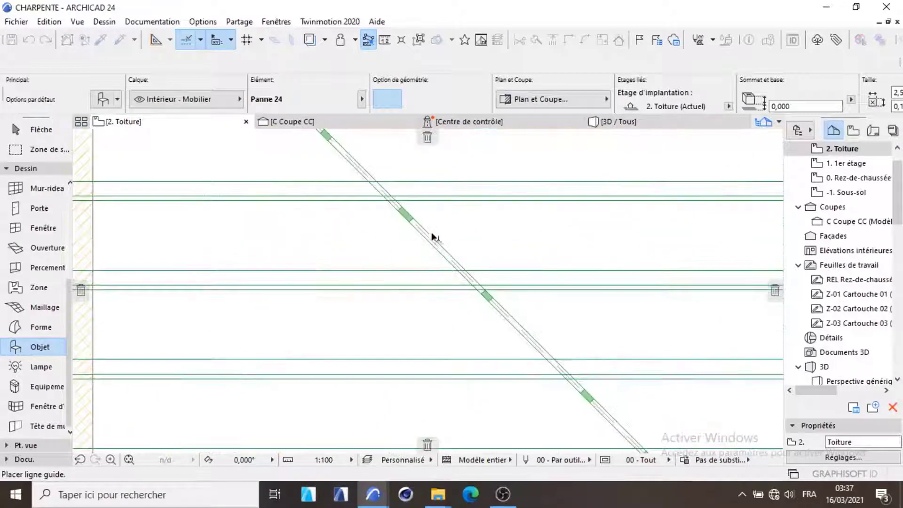
{"action": "scroll", "coordinate": [400, 245], "scroll_direction": "down", "scroll_amount": 5}
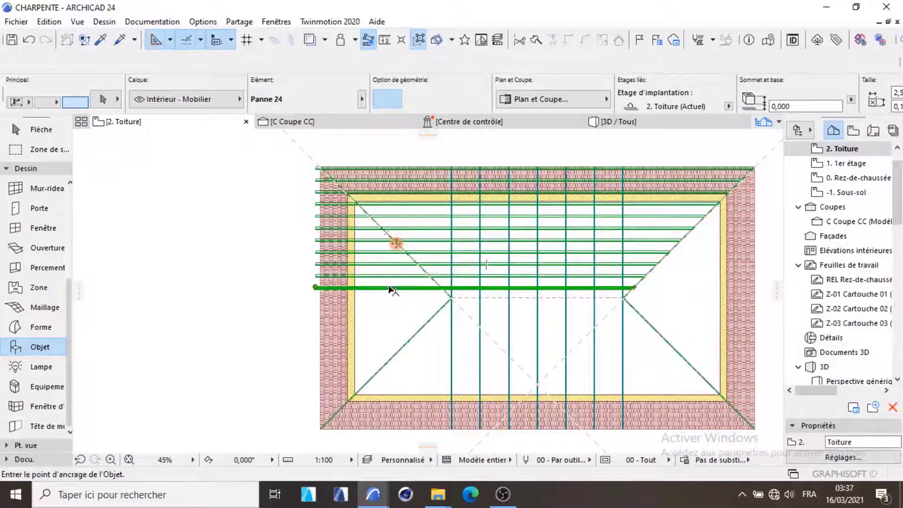
- Select all eleven purlin morphs on the upper roof slope
{"action": "left_click", "coordinate": [393, 276], "text": "shift"}
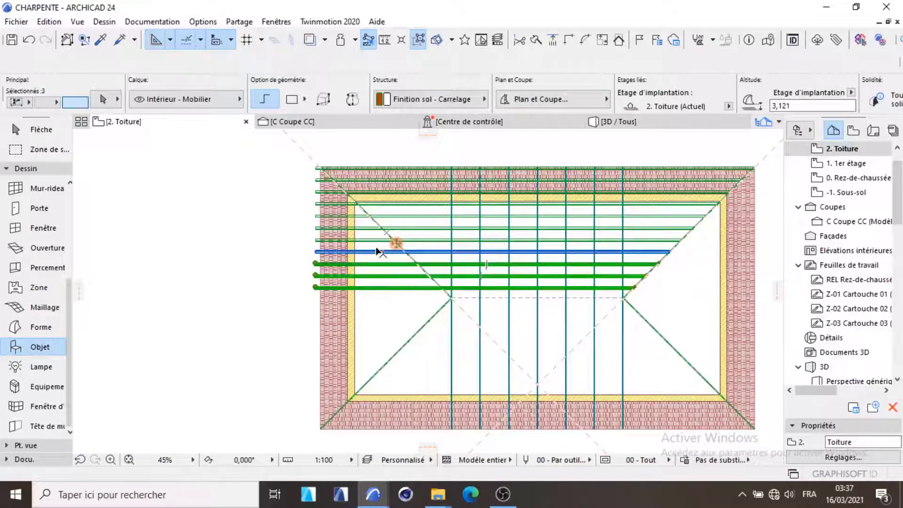
{"action": "scroll", "coordinate": [375, 242], "scroll_direction": "up", "scroll_amount": 5}
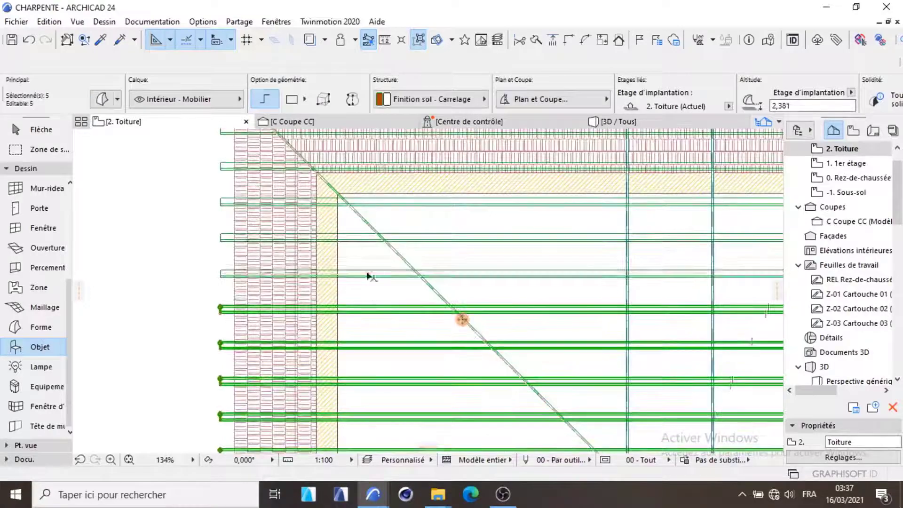
{"action": "left_click", "coordinate": [366, 271], "text": "shift"}
{"action": "left_click", "coordinate": [366, 238], "text": "shift"}
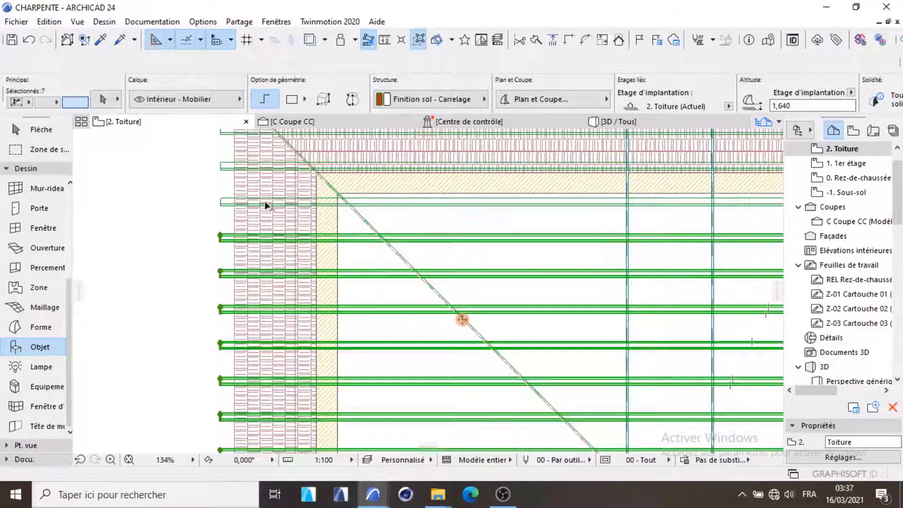
{"action": "left_click", "coordinate": [225, 203], "text": "shift"}
{"action": "left_click", "coordinate": [227, 165], "text": "shift"}
{"action": "scroll", "coordinate": [405, 242], "scroll_direction": "down", "scroll_amount": 4}
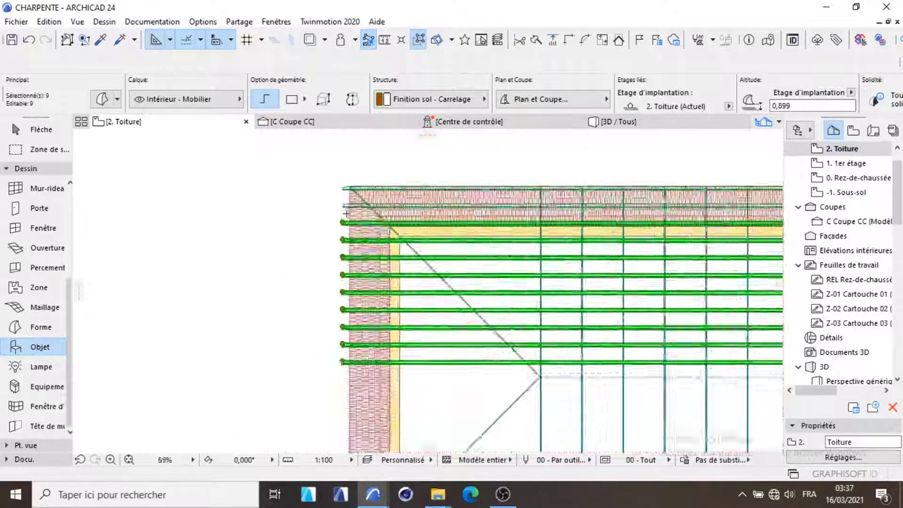
{"action": "scroll", "coordinate": [347, 213], "scroll_direction": "up", "scroll_amount": 5}
{"action": "left_click", "coordinate": [341, 196], "text": "shift"}
{"action": "left_click", "coordinate": [341, 160], "text": "shift"}
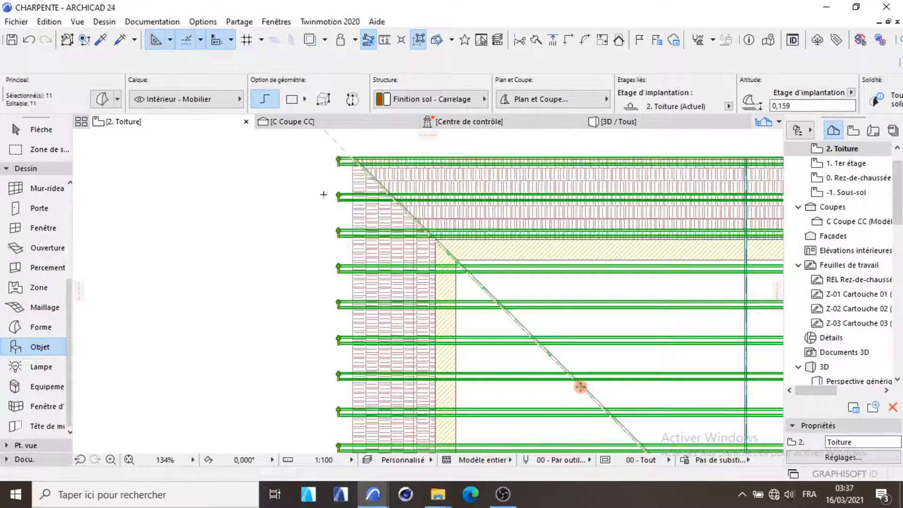
{"action": "scroll", "coordinate": [324, 194], "scroll_direction": "down", "scroll_amount": 8}
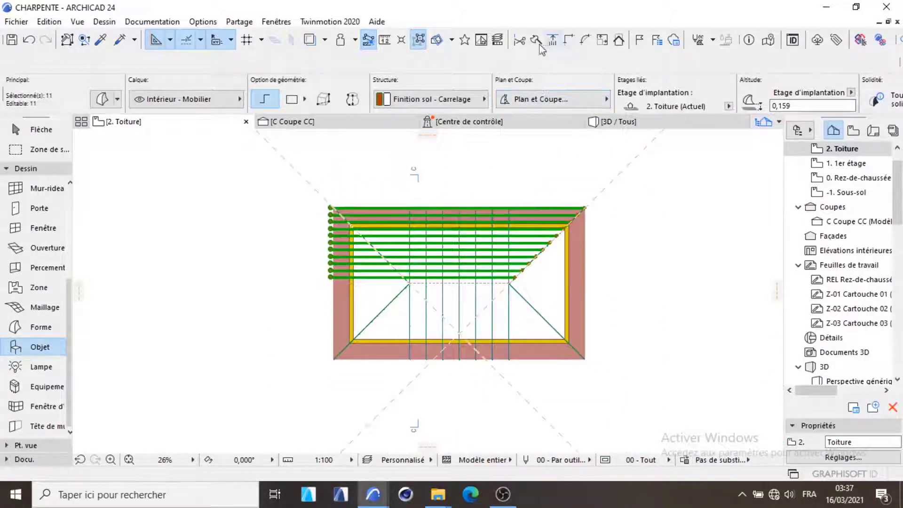
- Split the selected purlins along the upper-left hip guide line and delete the pieces outside the hip
{"action": "left_click", "coordinate": [536, 41]}
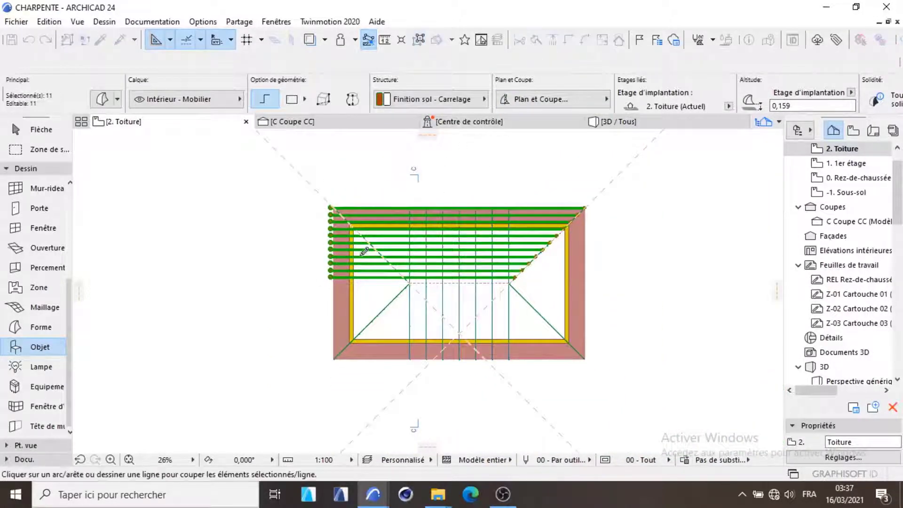
{"action": "scroll", "coordinate": [381, 264], "scroll_direction": "up", "scroll_amount": 8}
{"action": "scroll", "coordinate": [513, 318], "scroll_direction": "up", "scroll_amount": 5}
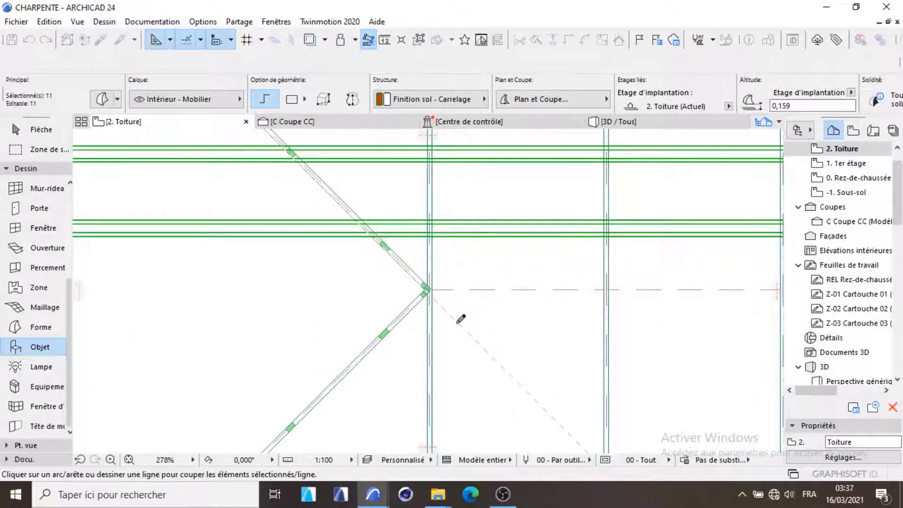
{"action": "scroll", "coordinate": [582, 300], "scroll_direction": "down", "scroll_amount": 3}
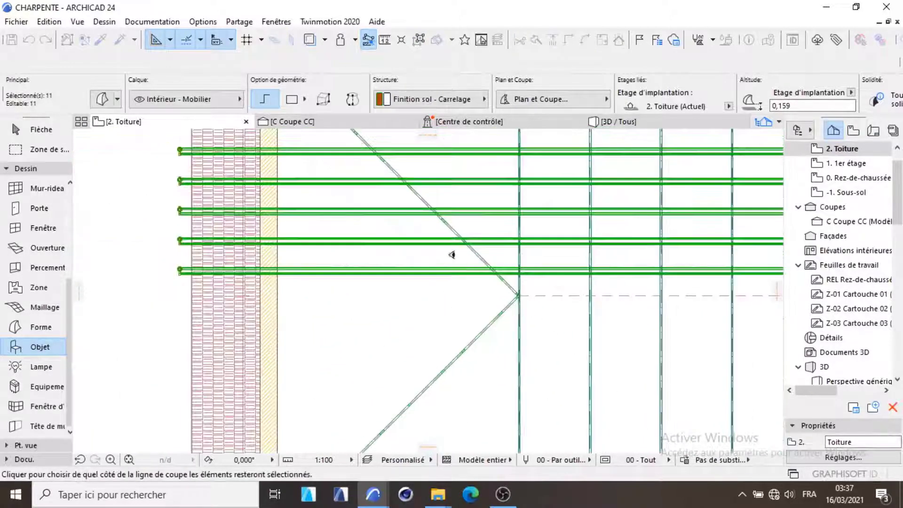
{"action": "left_click", "coordinate": [423, 242]}
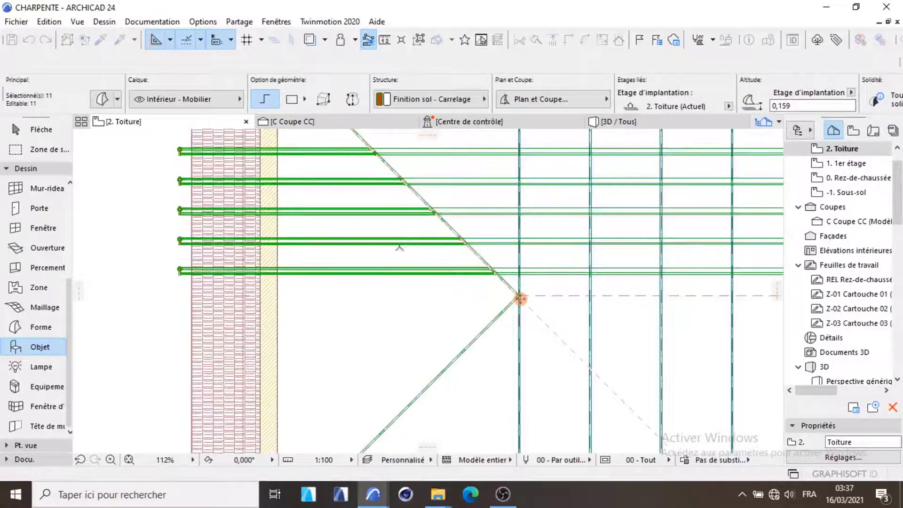
{"action": "scroll", "coordinate": [359, 276], "scroll_direction": "down", "scroll_amount": 6}
{"action": "key", "text": "Escape"}
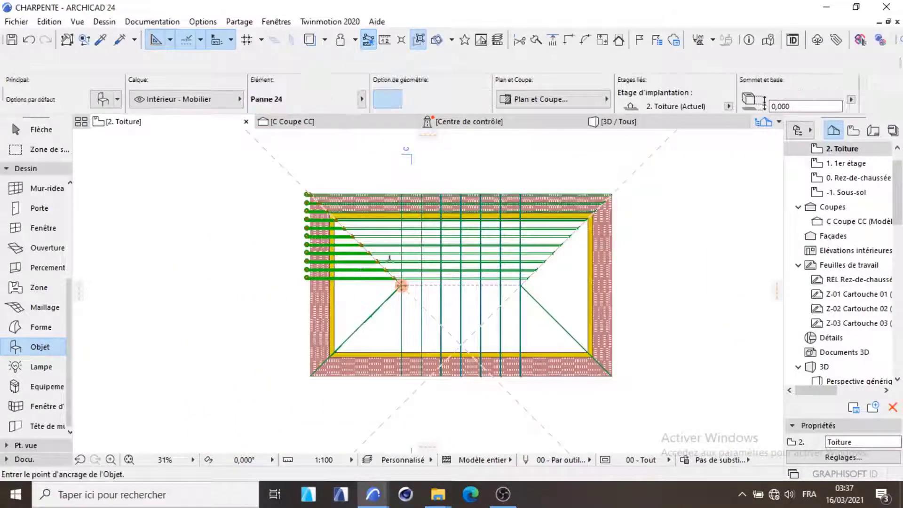
- Examine in the 3D view how the trimmed purlins meet the hip trusses
{"action": "left_click", "coordinate": [644, 123]}
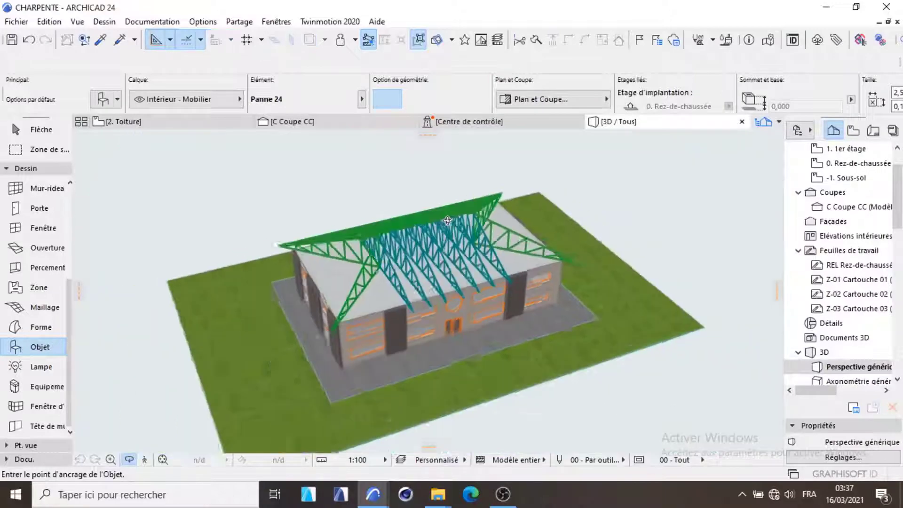
{"action": "scroll", "coordinate": [324, 263], "scroll_direction": "up", "scroll_amount": 6}
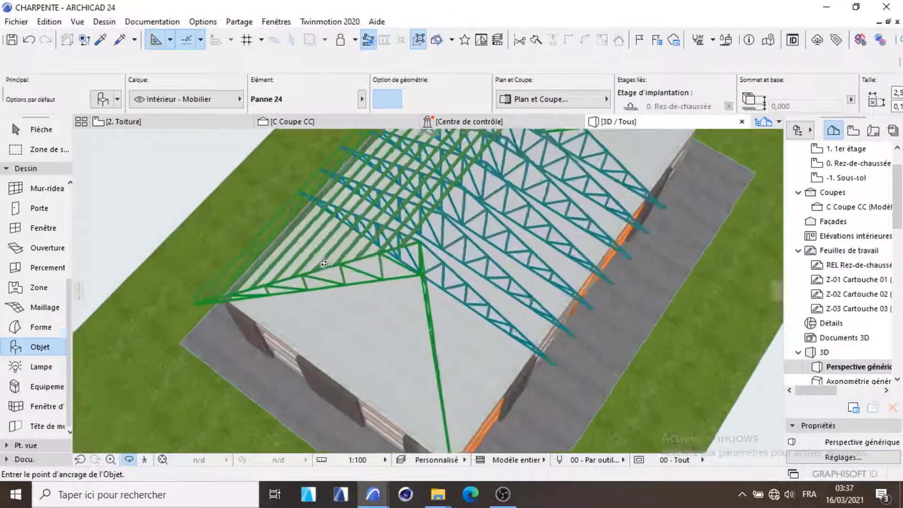
{"action": "middle_click_drag", "start_coordinate": [350, 281], "coordinate": [540, 235], "text": "shift"}
{"action": "scroll", "coordinate": [413, 286], "scroll_direction": "down", "scroll_amount": 3}
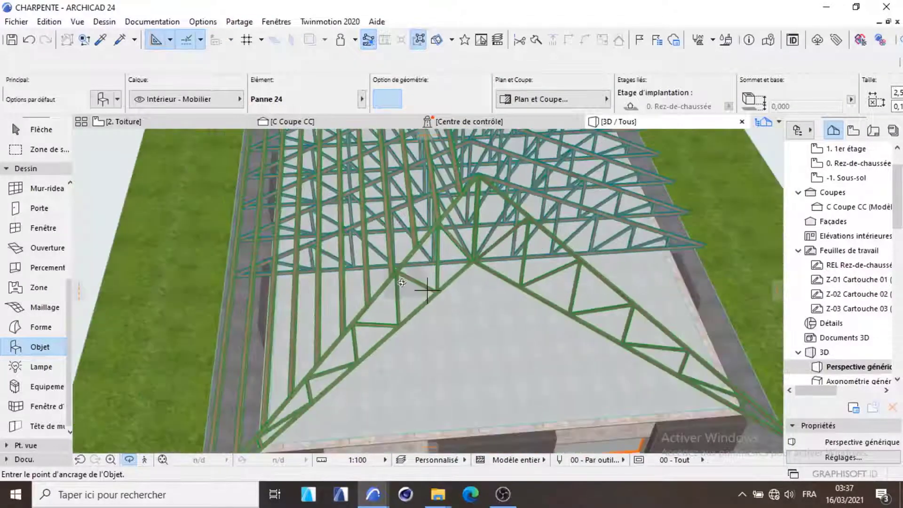
{"action": "middle_click_drag", "start_coordinate": [413, 286], "coordinate": [385, 308], "text": "shift"}
{"action": "scroll", "coordinate": [507, 266], "scroll_direction": "down", "scroll_amount": 2}
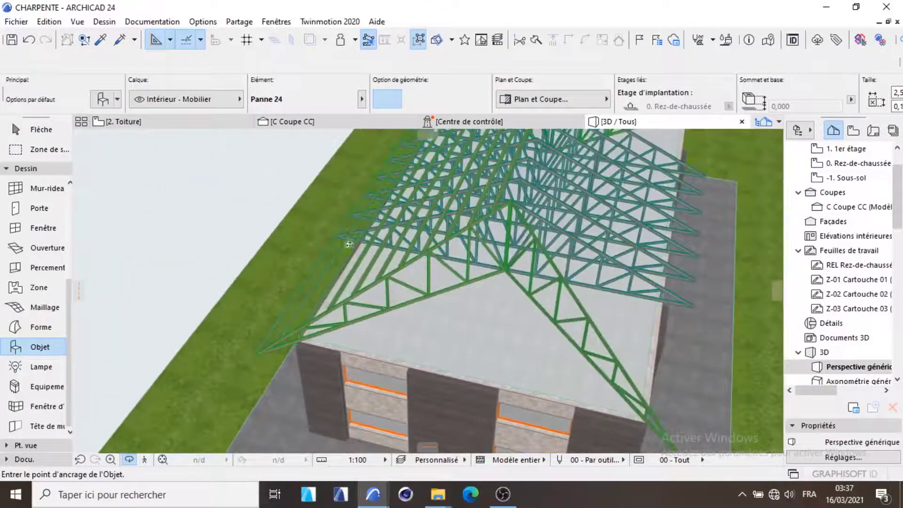
- Return to the 2. Toiture floor plan and select the four trimmed purlins nearest the ridge on the upper slope
{"action": "left_click", "coordinate": [206, 122]}
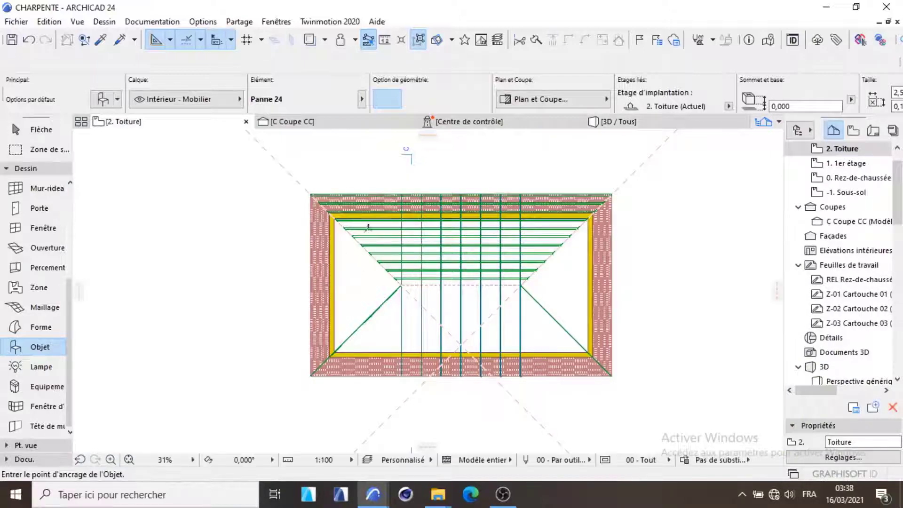
{"action": "scroll", "coordinate": [368, 227], "scroll_direction": "up", "scroll_amount": 4}
{"action": "scroll", "coordinate": [485, 368], "scroll_direction": "up", "scroll_amount": 4}
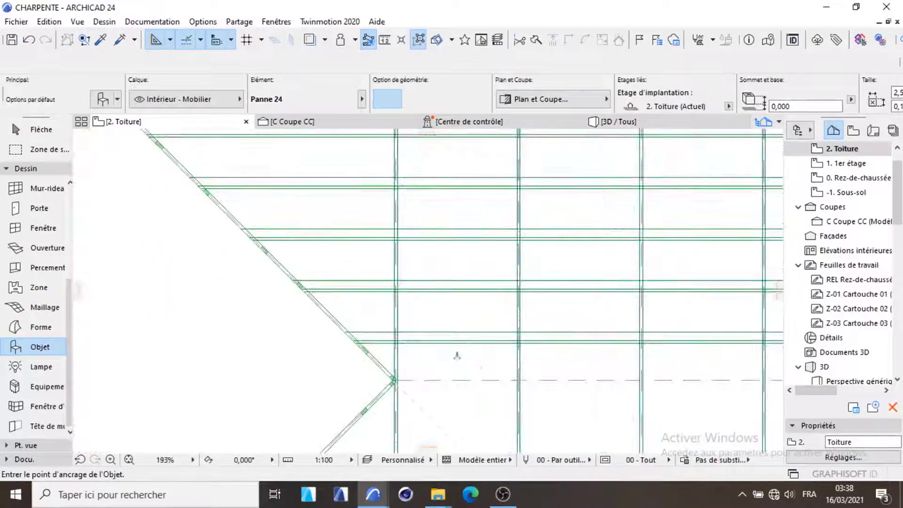
{"action": "scroll", "coordinate": [442, 354], "scroll_direction": "up", "scroll_amount": 2}
{"action": "scroll", "coordinate": [425, 301], "scroll_direction": "up", "scroll_amount": 1}
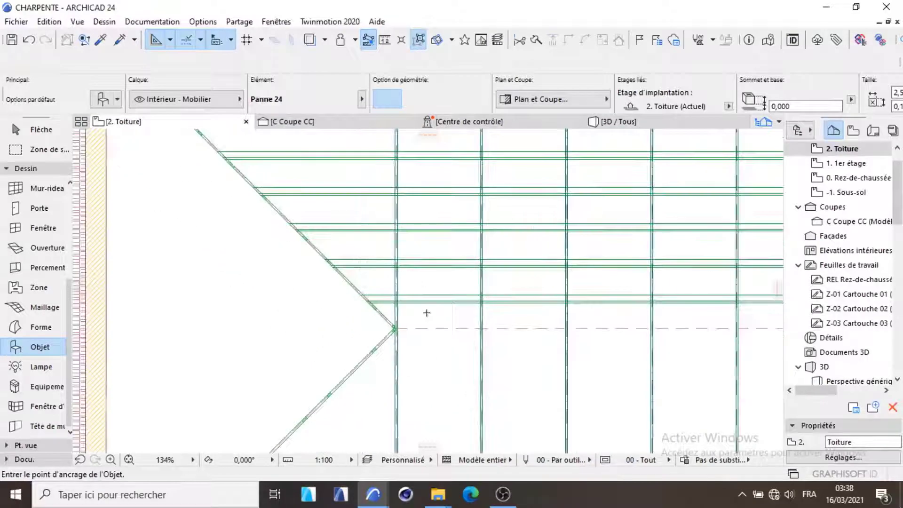
{"action": "scroll", "coordinate": [425, 308], "scroll_direction": "down", "scroll_amount": 3}
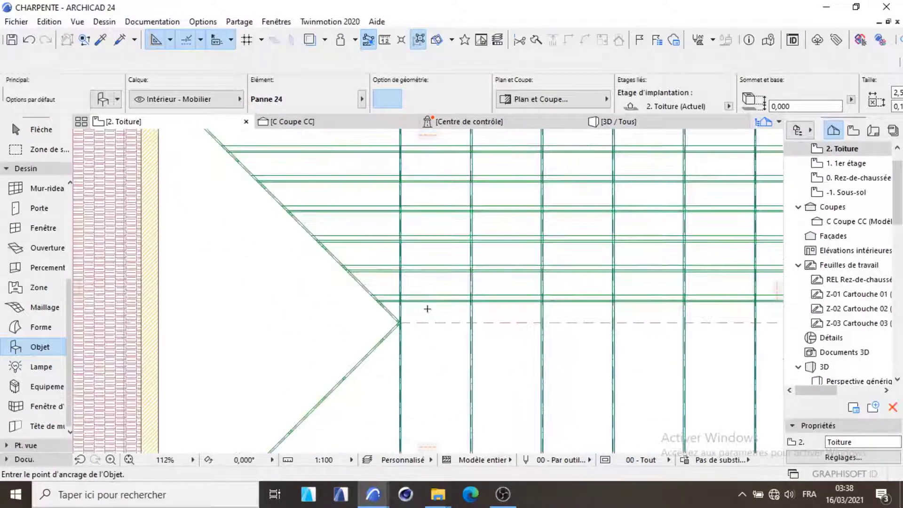
{"action": "left_click", "coordinate": [438, 300]}
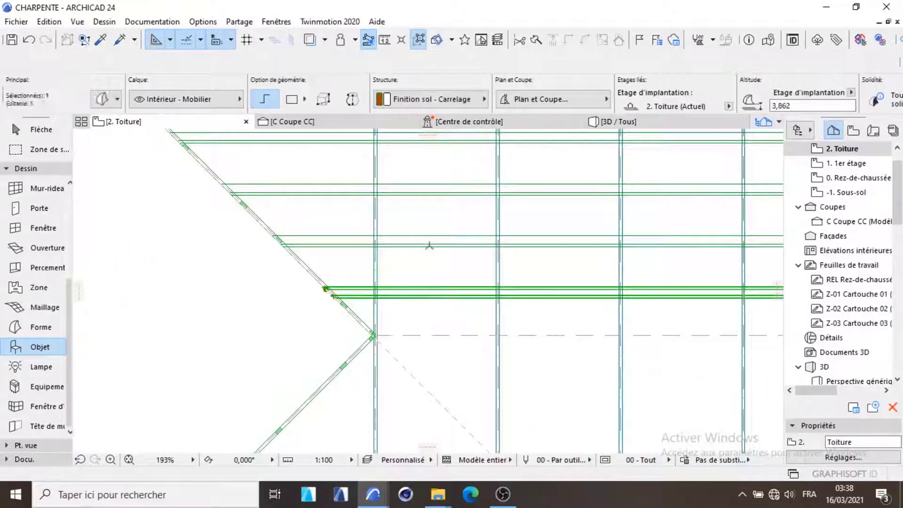
{"action": "left_click", "coordinate": [432, 246], "text": "shift"}
{"action": "scroll", "coordinate": [426, 313], "scroll_direction": "down", "scroll_amount": 5}
{"action": "scroll", "coordinate": [372, 254], "scroll_direction": "up", "scroll_amount": 4}
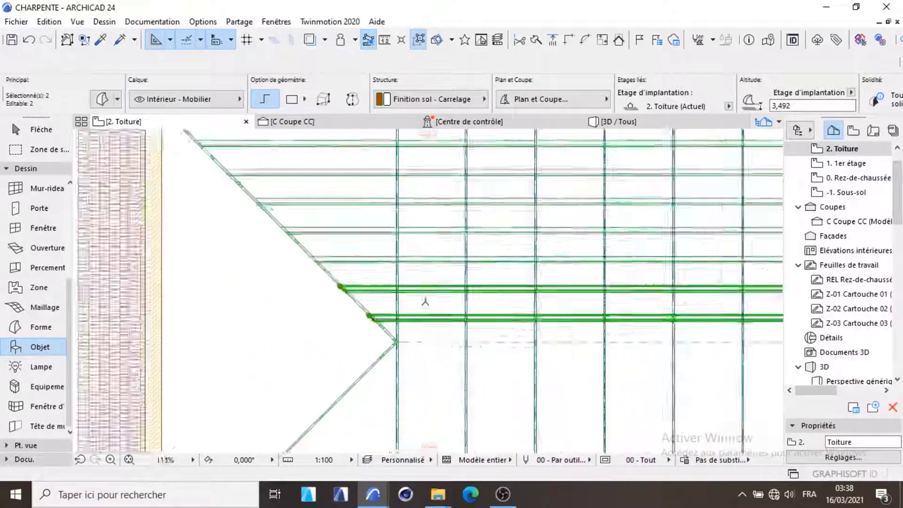
{"action": "left_click", "coordinate": [481, 250]}
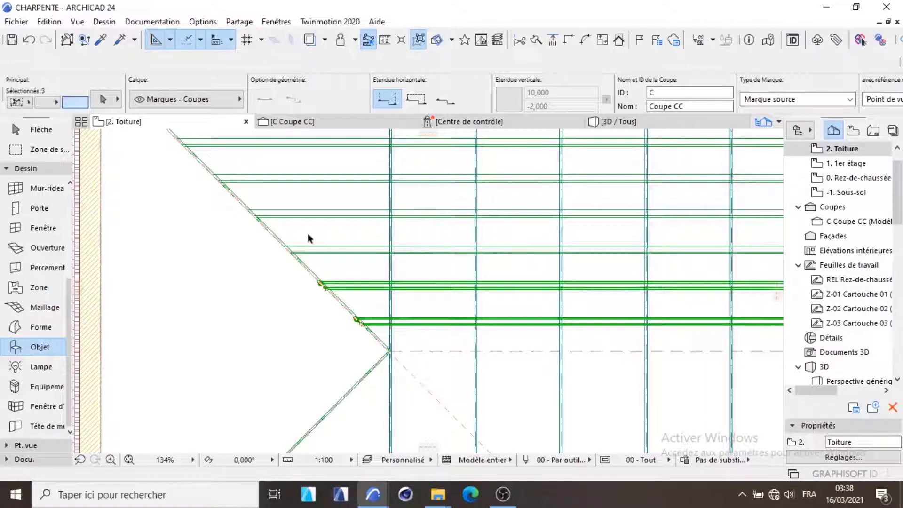
{"action": "left_click", "coordinate": [298, 248], "text": "shift"}
{"action": "left_click", "coordinate": [292, 212], "text": "shift"}
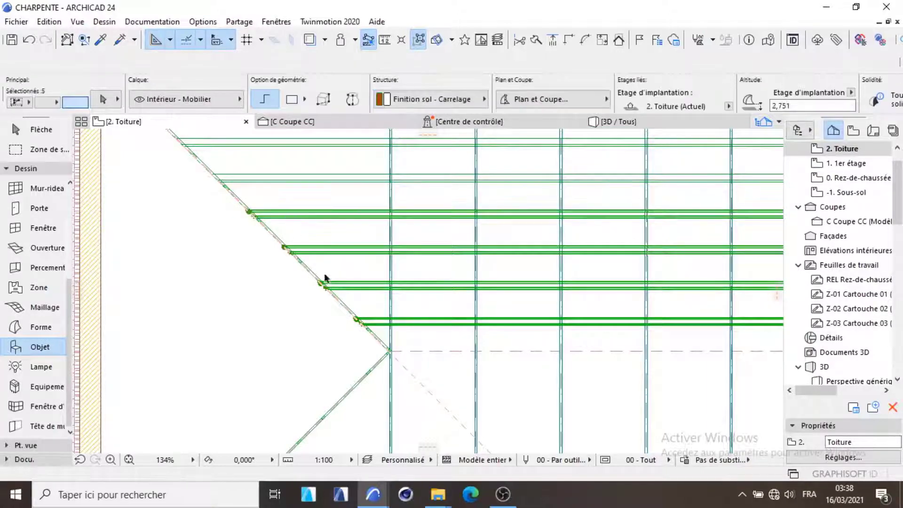
- Add the seven remaining trimmed purlins up to the upper eave to the selection
{"action": "scroll", "coordinate": [324, 277], "scroll_direction": "down", "scroll_amount": 3}
{"action": "scroll", "coordinate": [355, 280], "scroll_direction": "up", "scroll_amount": 3}
{"action": "left_click", "coordinate": [368, 276], "text": "shift"}
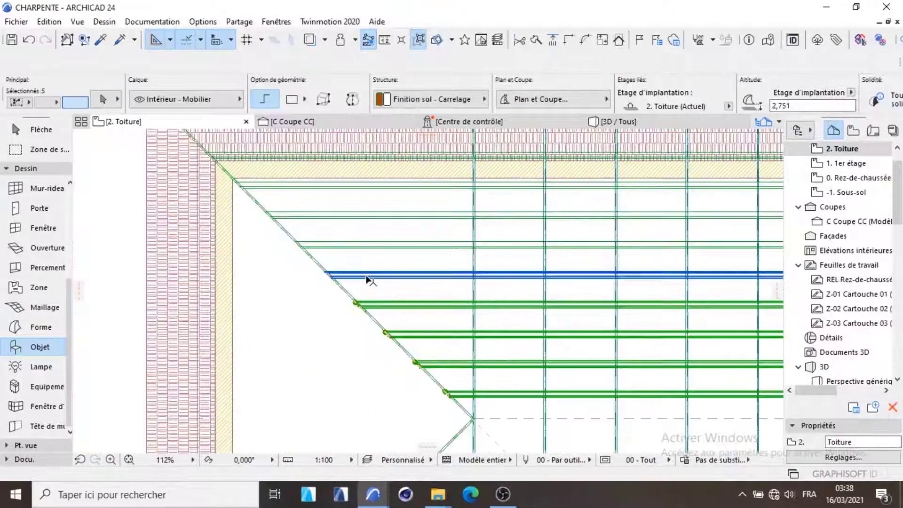
{"action": "left_click", "coordinate": [359, 246], "text": "shift"}
{"action": "left_click", "coordinate": [355, 216], "text": "shift"}
{"action": "left_click", "coordinate": [343, 188], "text": "shift"}
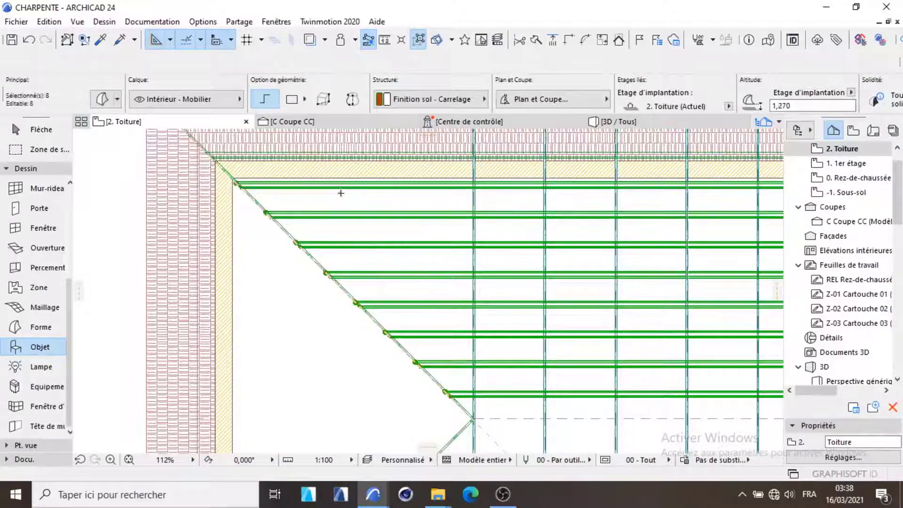
{"action": "scroll", "coordinate": [341, 193], "scroll_direction": "down", "scroll_amount": 3}
{"action": "scroll", "coordinate": [373, 178], "scroll_direction": "up", "scroll_amount": 5}
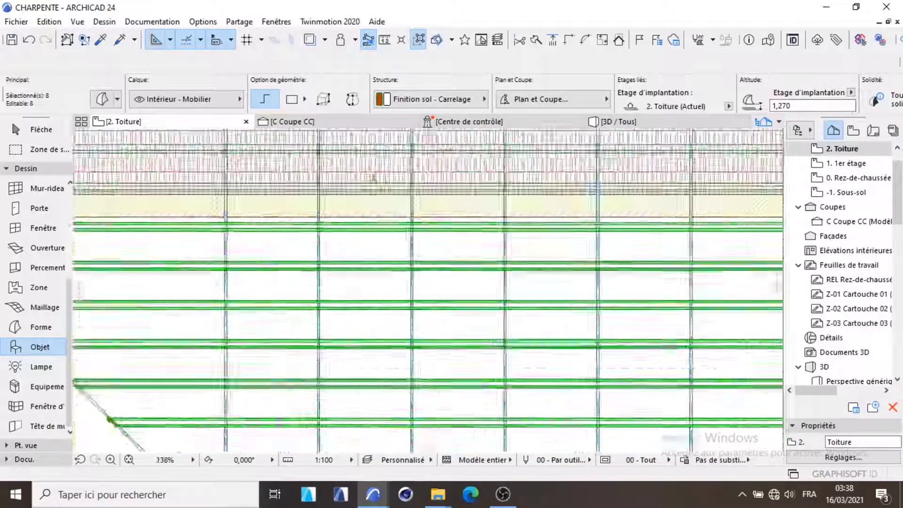
{"action": "left_click", "coordinate": [383, 189], "text": "shift"}
{"action": "scroll", "coordinate": [397, 203], "scroll_direction": "down", "scroll_amount": 4}
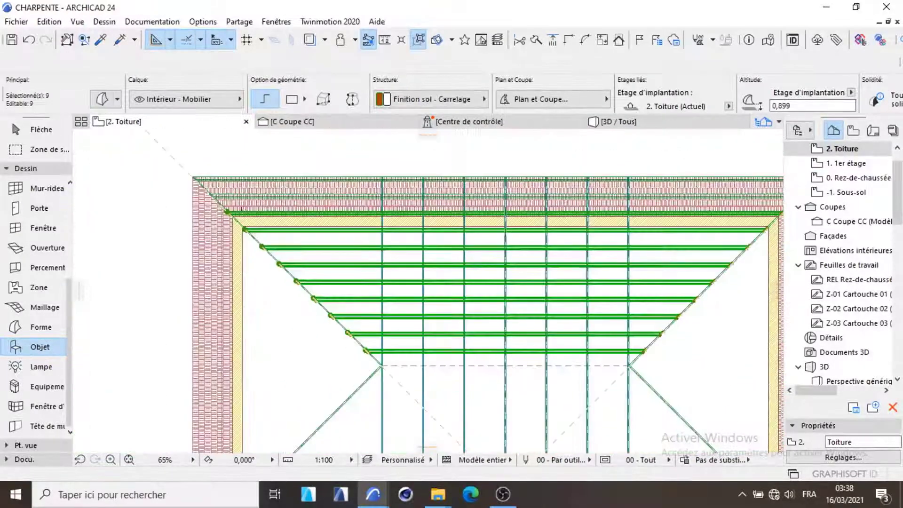
{"action": "scroll", "coordinate": [556, 358], "scroll_direction": "up", "scroll_amount": 5}
{"action": "scroll", "coordinate": [556, 359], "scroll_direction": "down", "scroll_amount": 3}
{"action": "scroll", "coordinate": [403, 279], "scroll_direction": "up", "scroll_amount": 7}
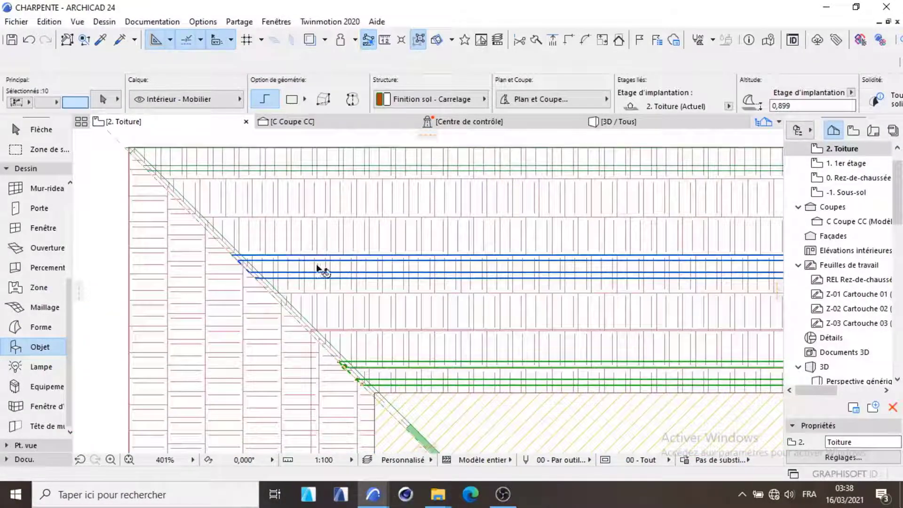
{"action": "left_click", "coordinate": [314, 265], "text": "shift"}
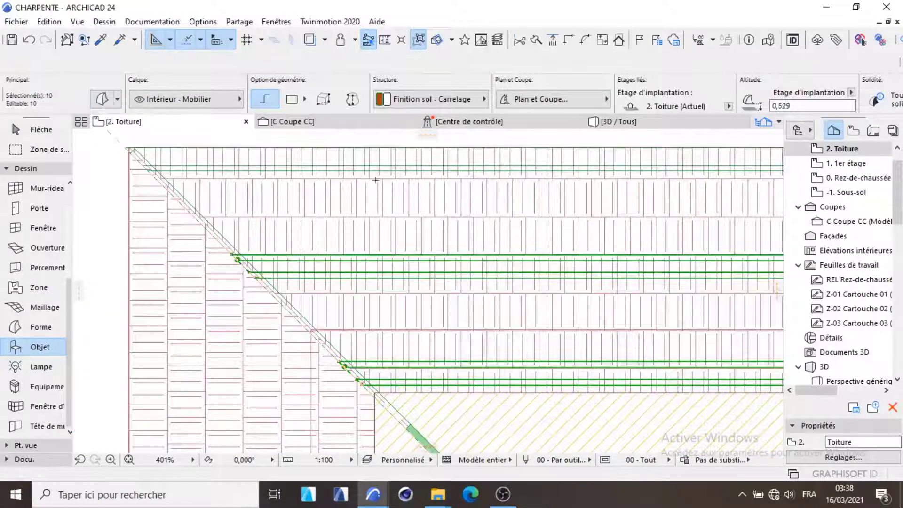
{"action": "left_click", "coordinate": [398, 163], "text": "shift"}
{"action": "scroll", "coordinate": [411, 151], "scroll_direction": "down", "scroll_amount": 12}
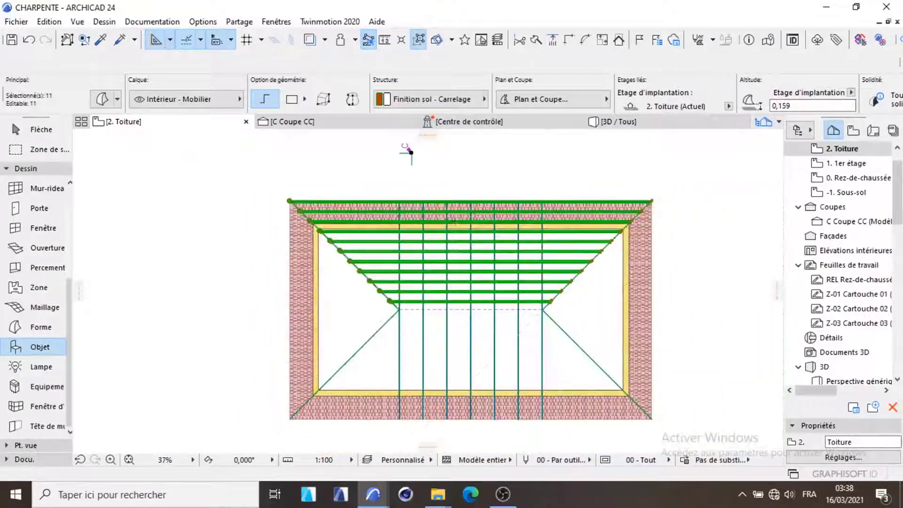
{"action": "scroll", "coordinate": [627, 204], "scroll_direction": "up", "scroll_amount": 17}
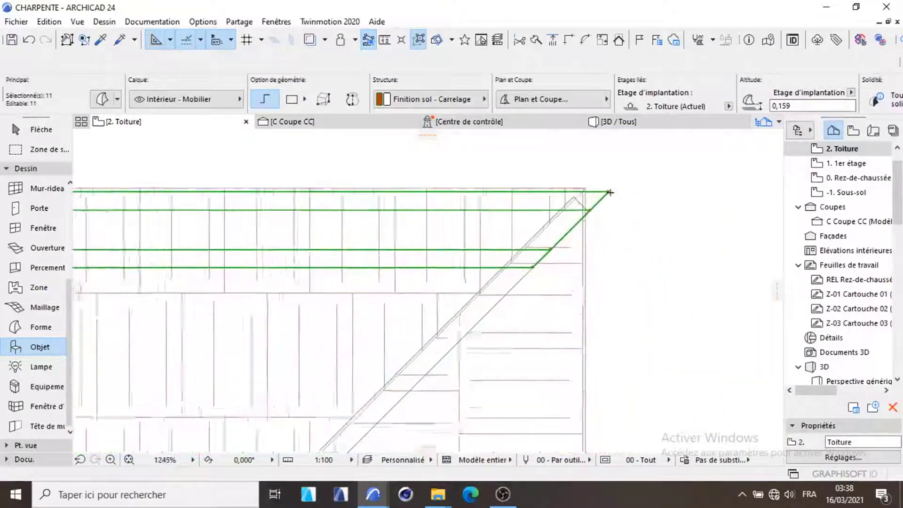
{"action": "scroll", "coordinate": [610, 192], "scroll_direction": "up", "scroll_amount": 2}
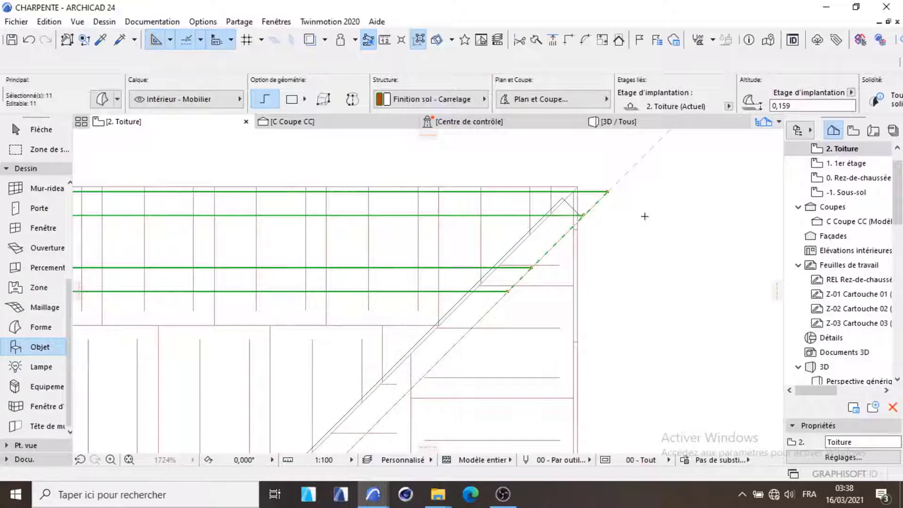
{"action": "key", "text": "ctrl+shift+d"}
{"action": "left_click", "coordinate": [608, 193]}
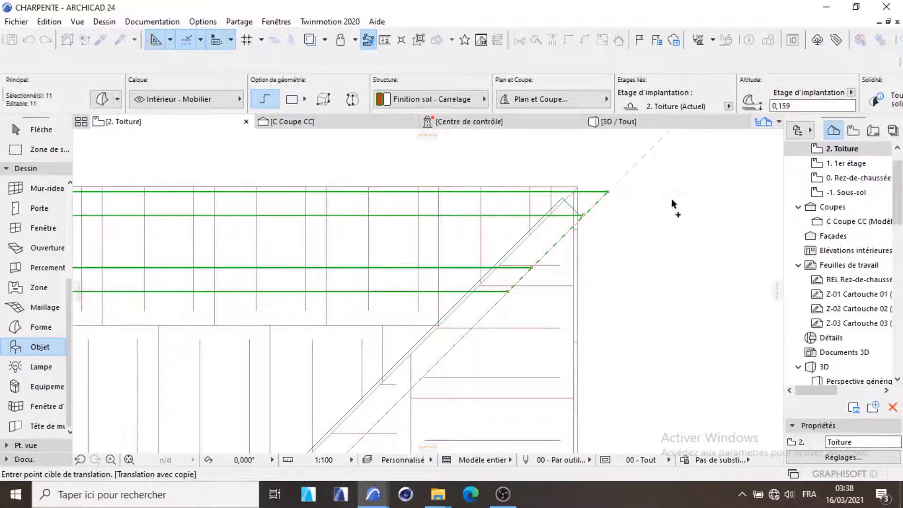
{"action": "scroll", "coordinate": [661, 202], "scroll_direction": "down", "scroll_amount": 4}
{"action": "scroll", "coordinate": [369, 232], "scroll_direction": "down", "scroll_amount": 4}
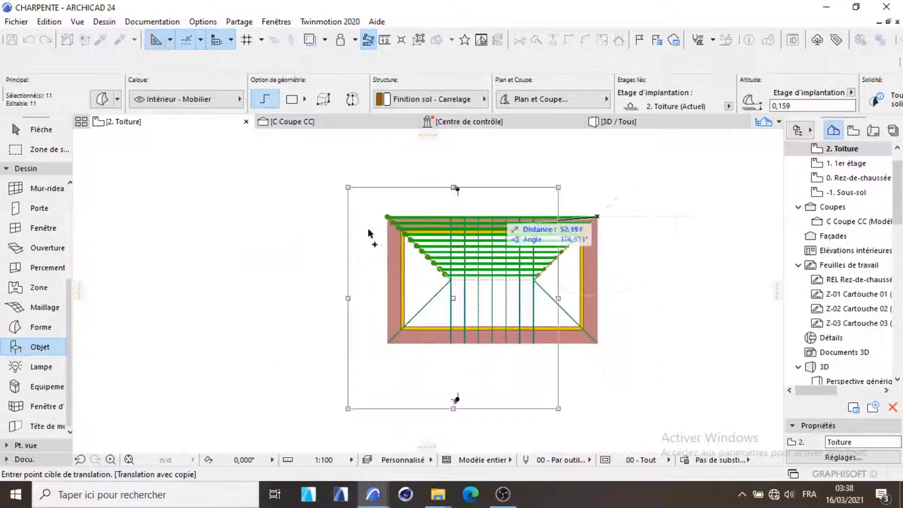
{"action": "scroll", "coordinate": [390, 221], "scroll_direction": "up", "scroll_amount": 4}
{"action": "scroll", "coordinate": [393, 218], "scroll_direction": "down", "scroll_amount": 4}
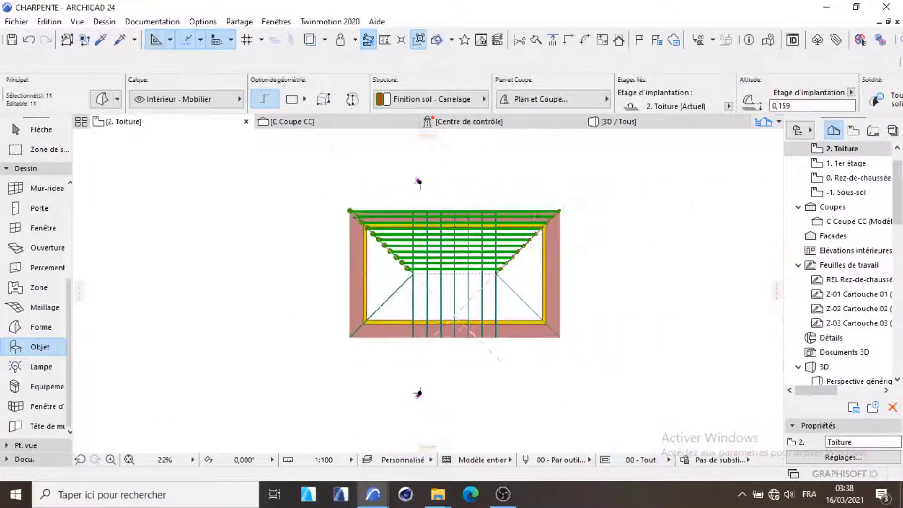
- Copy the selected purlins by translation from the top purlin's outer end at the upper-right roof corner to its outer end at the upper-left corner
{"action": "scroll", "coordinate": [564, 209], "scroll_direction": "up", "scroll_amount": 1}
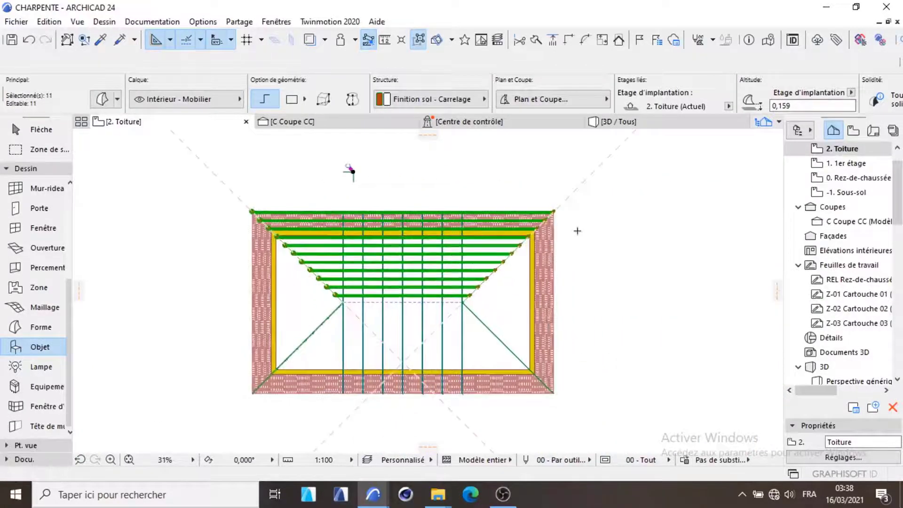
{"action": "scroll", "coordinate": [574, 214], "scroll_direction": "up", "scroll_amount": 3}
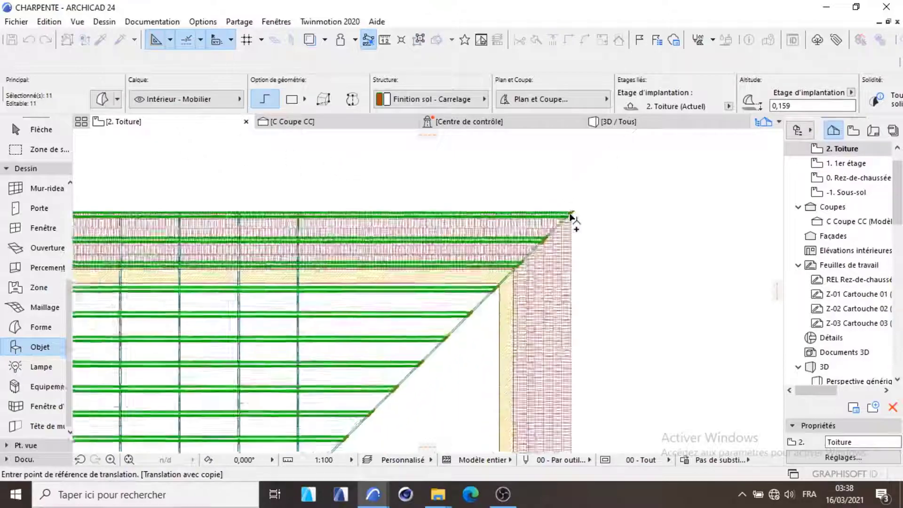
{"action": "scroll", "coordinate": [573, 212], "scroll_direction": "up", "scroll_amount": 2}
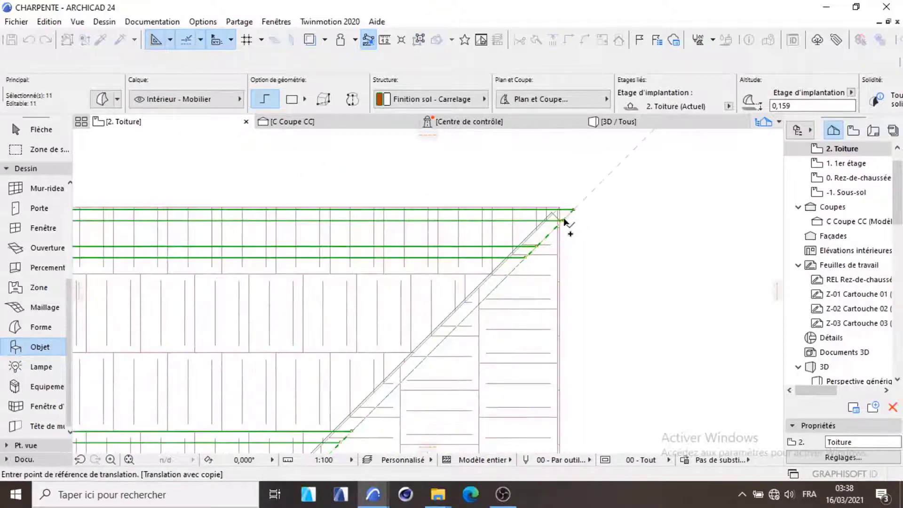
{"action": "left_click", "coordinate": [574, 213]}
{"action": "scroll", "coordinate": [683, 200], "scroll_direction": "down", "scroll_amount": 5}
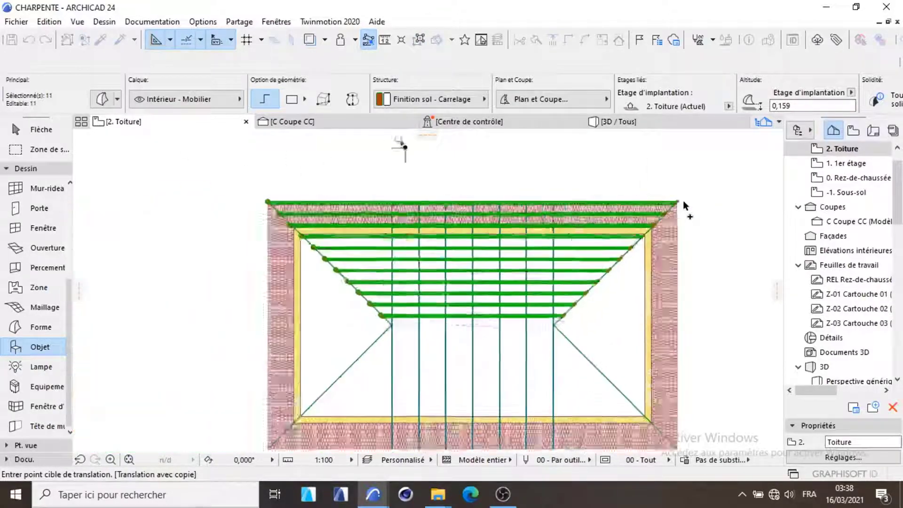
{"action": "scroll", "coordinate": [321, 205], "scroll_direction": "up", "scroll_amount": 3}
{"action": "scroll", "coordinate": [321, 205], "scroll_direction": "up", "scroll_amount": 3}
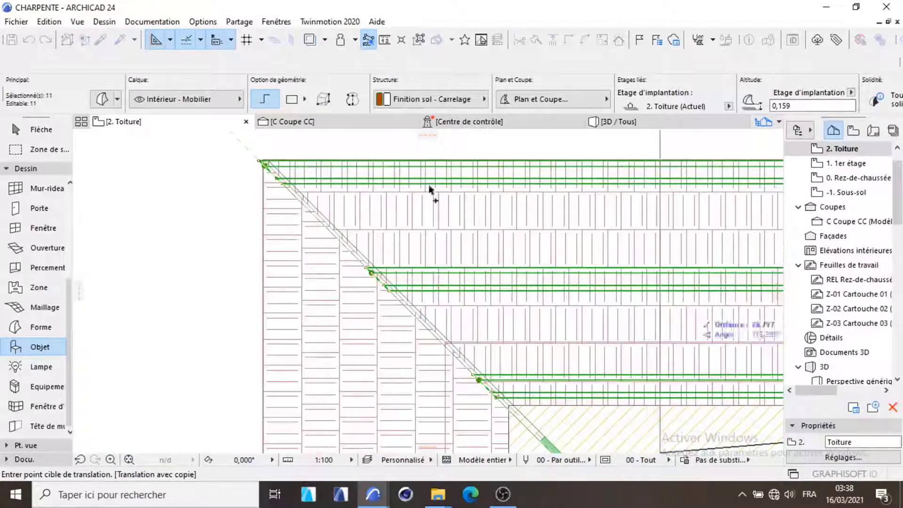
{"action": "scroll", "coordinate": [265, 161], "scroll_direction": "up", "scroll_amount": 3}
{"action": "scroll", "coordinate": [265, 165], "scroll_direction": "up", "scroll_amount": 4}
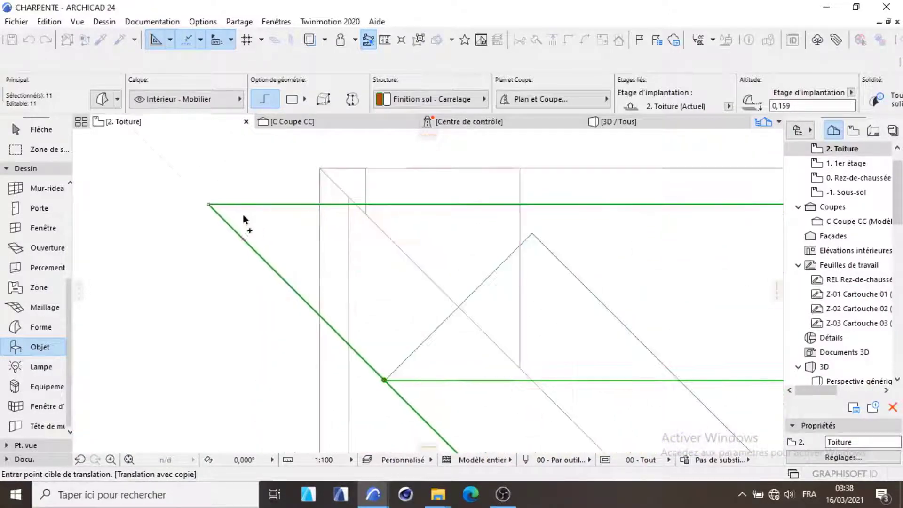
{"action": "scroll", "coordinate": [208, 203], "scroll_direction": "up", "scroll_amount": 2}
{"action": "left_click", "coordinate": [206, 205]}
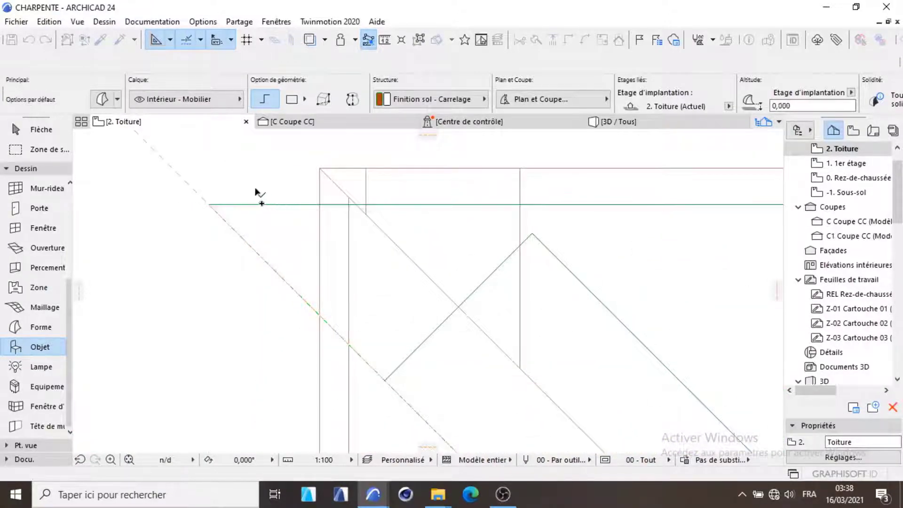
- Try to rotate the copied purlins about the upper-left roof corner, swinging their mitred ends onto the vertical direction
{"action": "scroll", "coordinate": [270, 202], "scroll_direction": "down", "scroll_amount": 3}
{"action": "key", "text": "ctrl+e"}
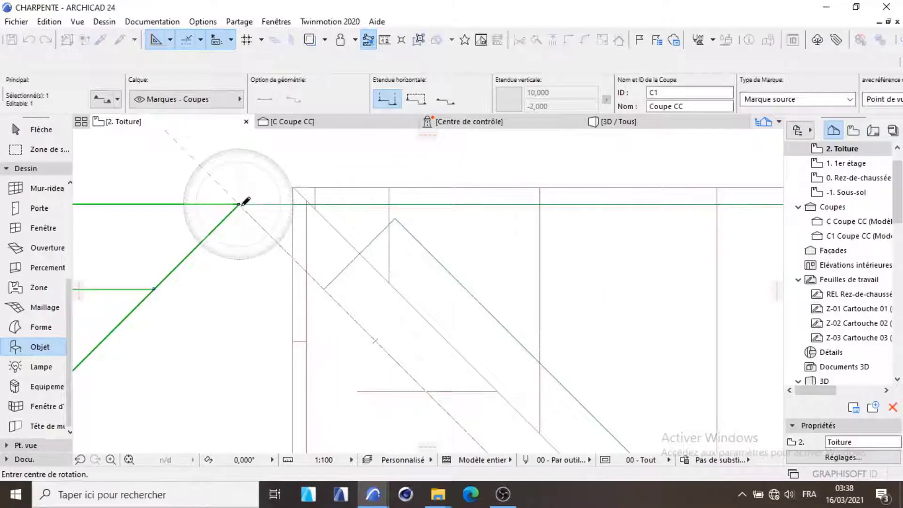
{"action": "left_click", "coordinate": [239, 204]}
{"action": "scroll", "coordinate": [354, 179], "scroll_direction": "down", "scroll_amount": 4}
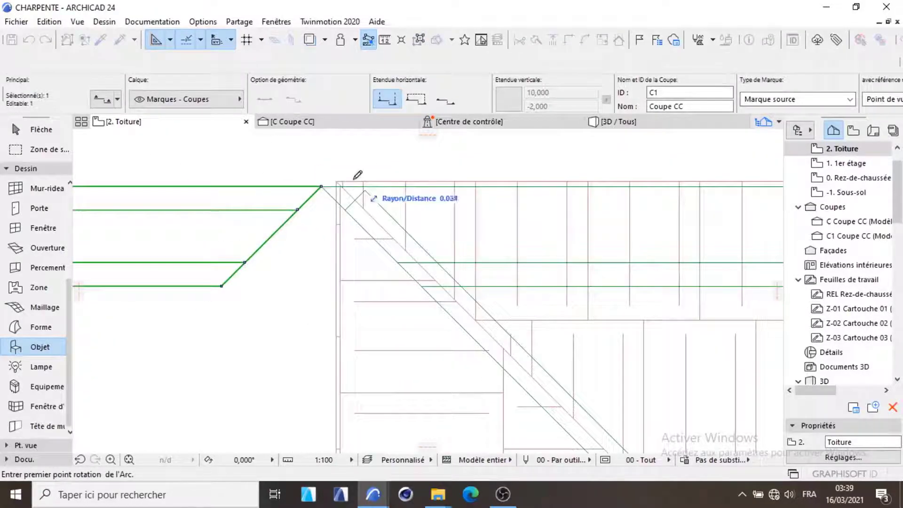
{"action": "left_click", "coordinate": [221, 285]}
{"action": "scroll", "coordinate": [339, 288], "scroll_direction": "up", "scroll_amount": 2}
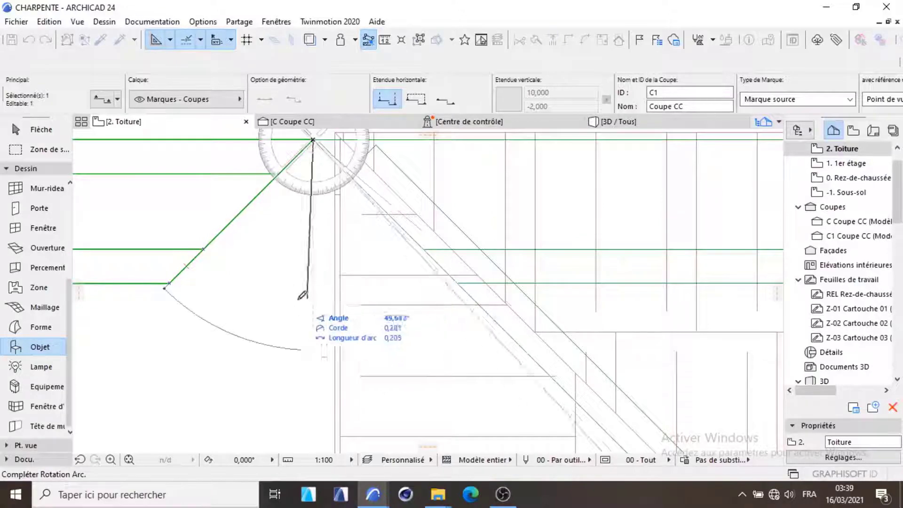
{"action": "left_click", "coordinate": [314, 288]}
{"action": "scroll", "coordinate": [378, 246], "scroll_direction": "down", "scroll_amount": 10}
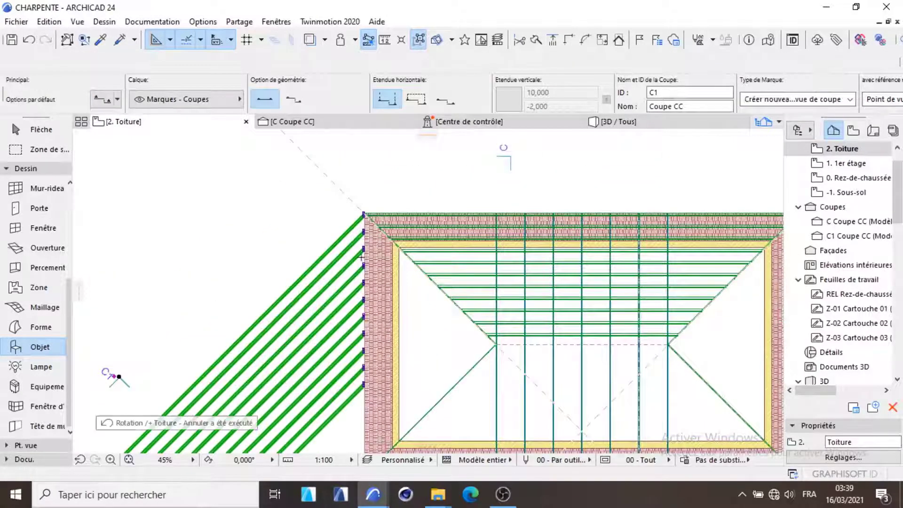
{"action": "key", "text": "ctrl+z"}
- Rotate the copied purlins about the upper-left roof corner so their mitred ends follow the upper-left hip line
{"action": "scroll", "coordinate": [370, 218], "scroll_direction": "up", "scroll_amount": 3}
{"action": "key", "text": "ctrl+e"}
{"action": "scroll", "coordinate": [360, 213], "scroll_direction": "up", "scroll_amount": 6}
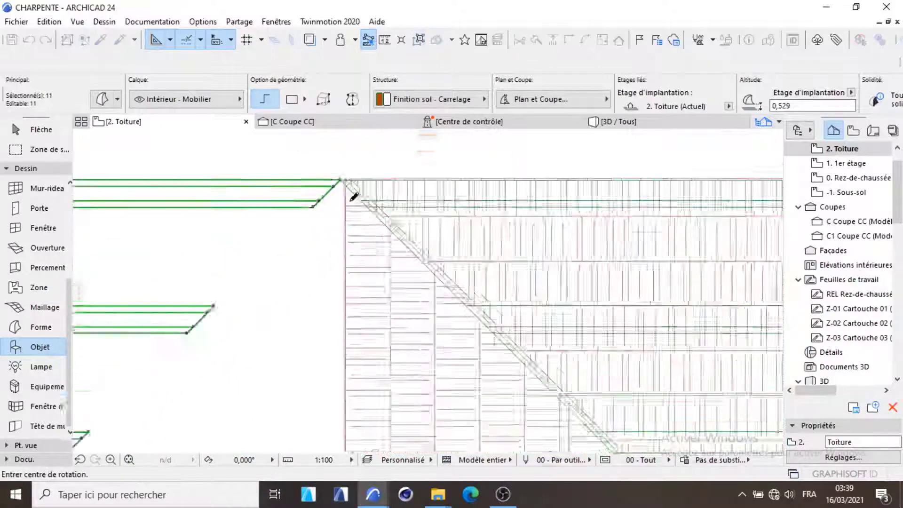
{"action": "scroll", "coordinate": [314, 206], "scroll_direction": "down", "scroll_amount": 2}
{"action": "scroll", "coordinate": [329, 190], "scroll_direction": "up", "scroll_amount": 3}
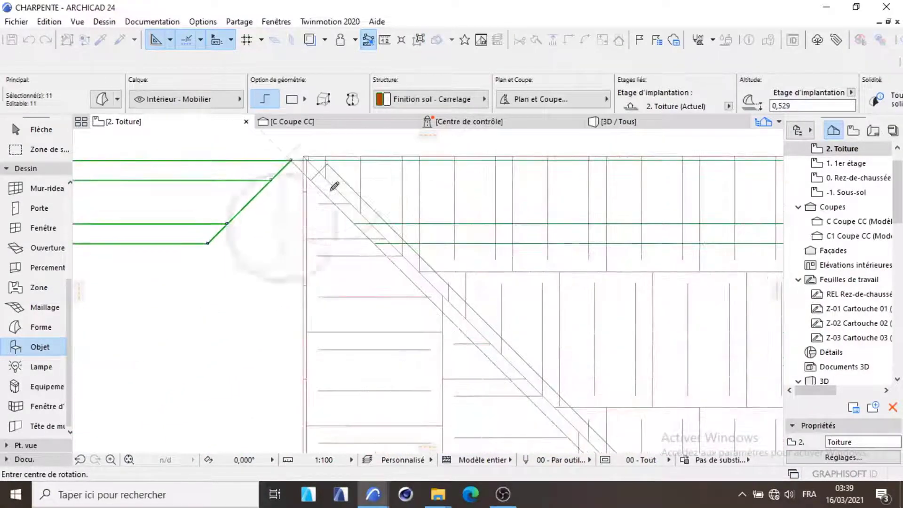
{"action": "left_click", "coordinate": [413, 227], "text": "shift"}
{"action": "left_click", "coordinate": [291, 160]}
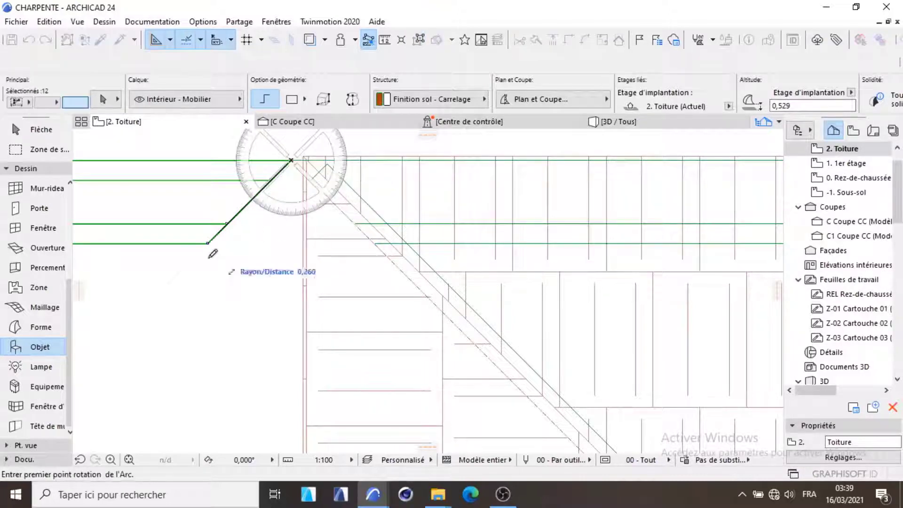
{"action": "left_click", "coordinate": [191, 260]}
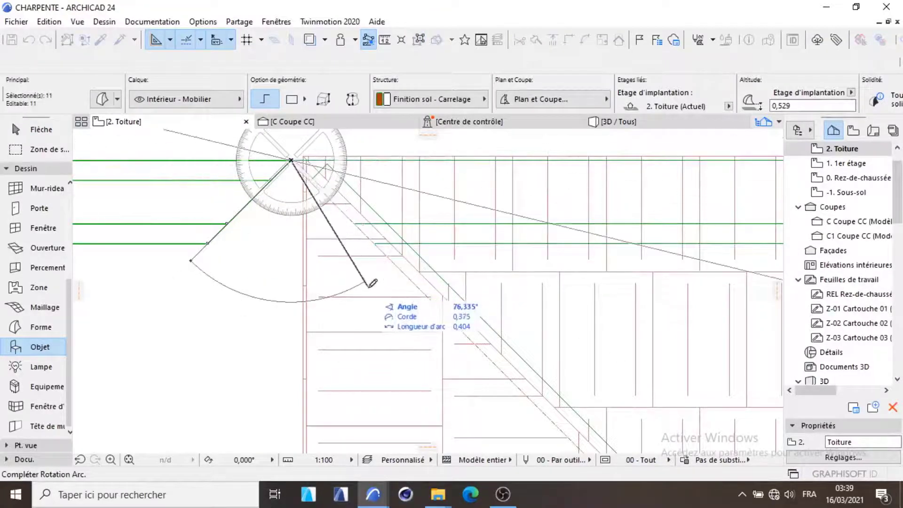
{"action": "left_click", "coordinate": [402, 271]}
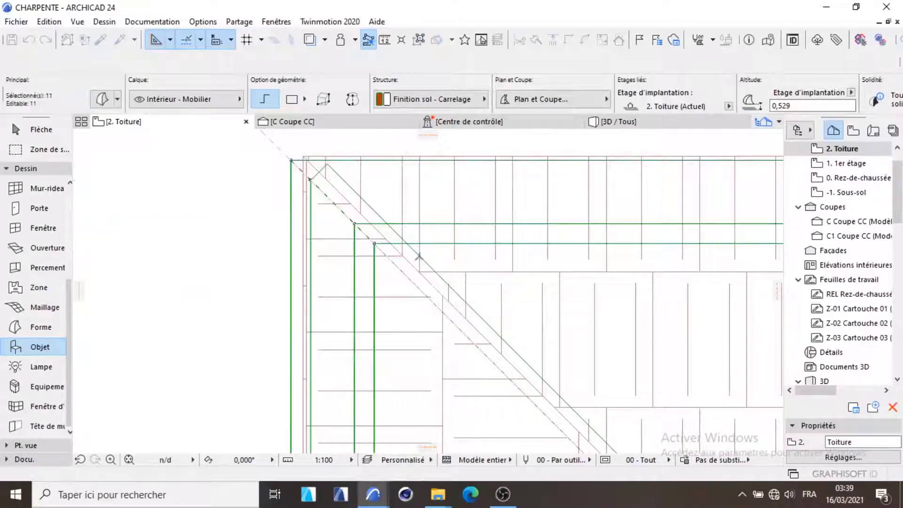
{"action": "scroll", "coordinate": [370, 192], "scroll_direction": "down", "scroll_amount": 4}
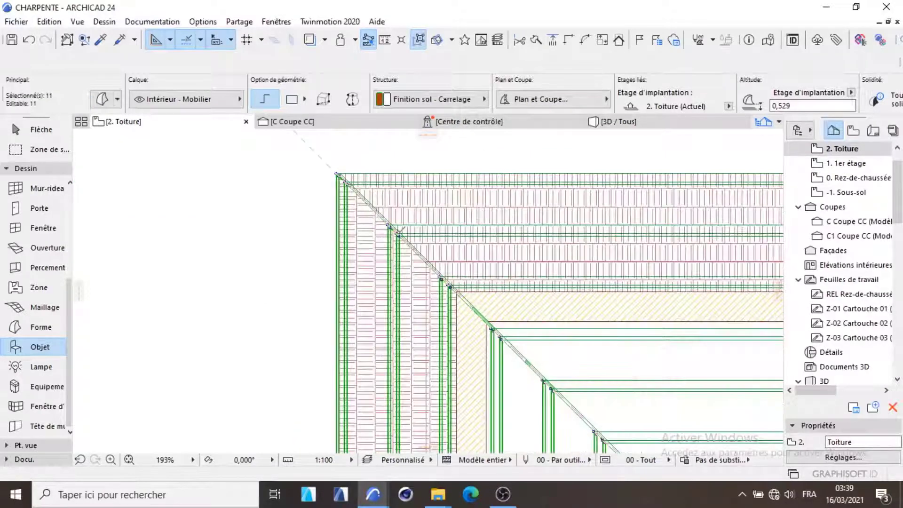
{"action": "scroll", "coordinate": [399, 230], "scroll_direction": "up", "scroll_amount": 5}
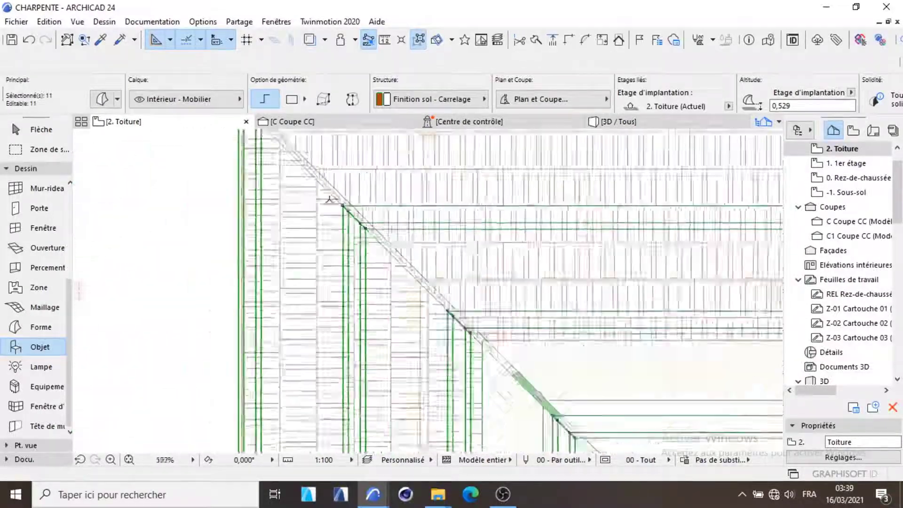
{"action": "scroll", "coordinate": [330, 200], "scroll_direction": "down", "scroll_amount": 10}
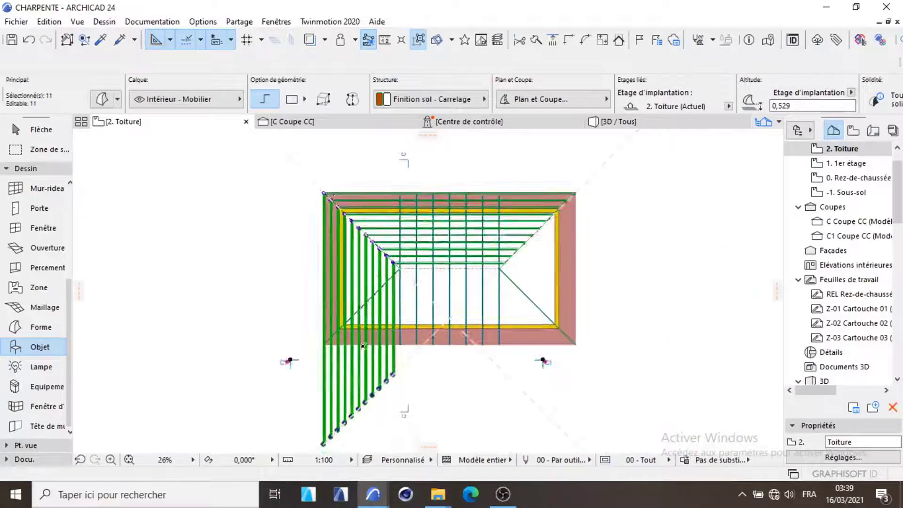
- Place a guide line along the lower-left hip of the roof
{"action": "scroll", "coordinate": [421, 353], "scroll_direction": "up", "scroll_amount": 3}
{"action": "scroll", "coordinate": [362, 292], "scroll_direction": "up", "scroll_amount": 4}
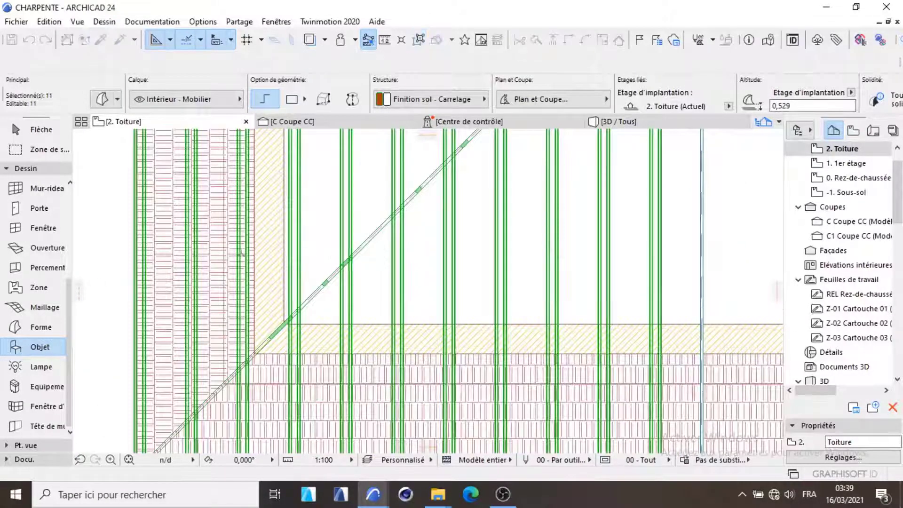
{"action": "scroll", "coordinate": [241, 253], "scroll_direction": "down", "scroll_amount": 3}
{"action": "scroll", "coordinate": [80, 298], "scroll_direction": "up", "scroll_amount": 3}
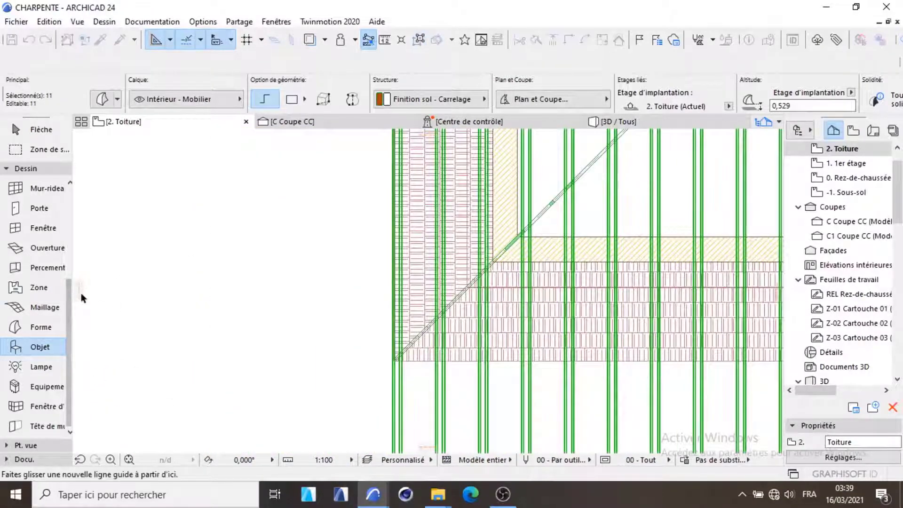
{"action": "left_click_drag", "start_coordinate": [78, 292], "coordinate": [456, 301]}
{"action": "scroll", "coordinate": [455, 301], "scroll_direction": "up", "scroll_amount": 4}
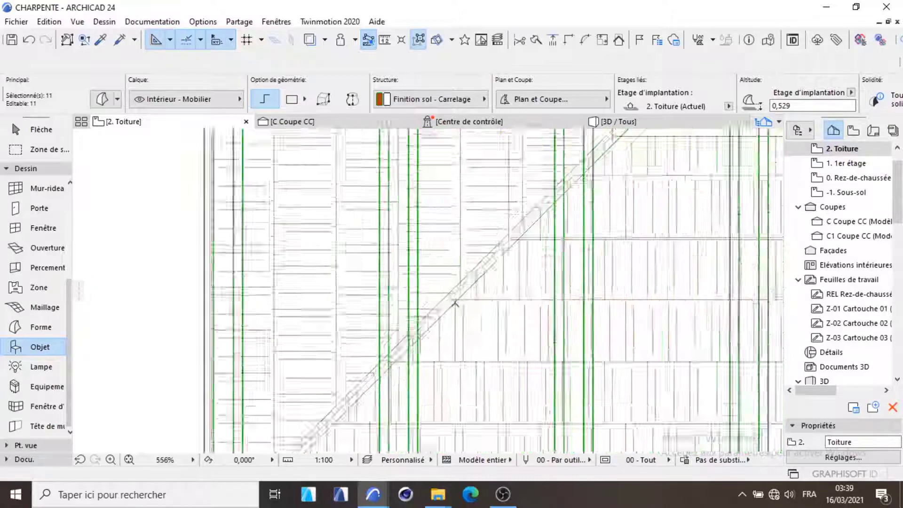
{"action": "scroll", "coordinate": [465, 294], "scroll_direction": "down", "scroll_amount": 6}
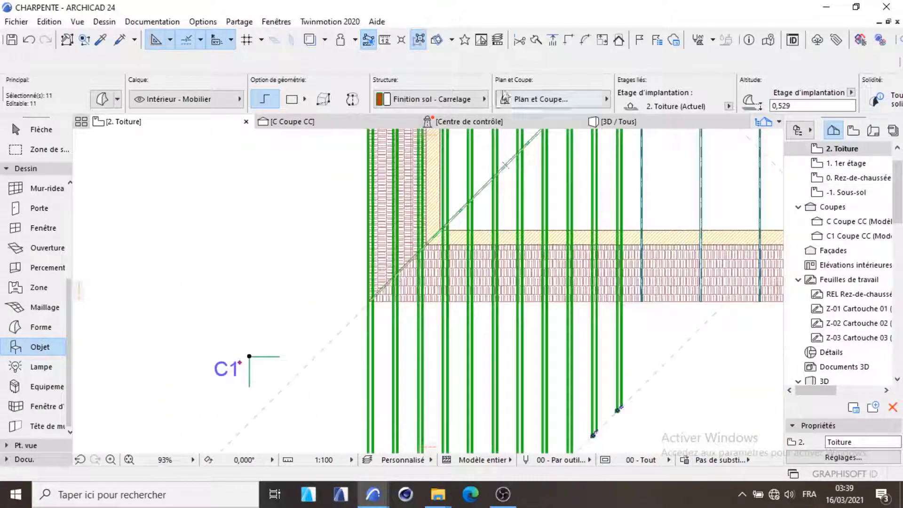
- Split the left slope's purlins along the lower-left hip guide line and delete the pieces outside the hip
{"action": "left_click", "coordinate": [536, 42]}
{"action": "scroll", "coordinate": [423, 254], "scroll_direction": "up", "scroll_amount": 4}
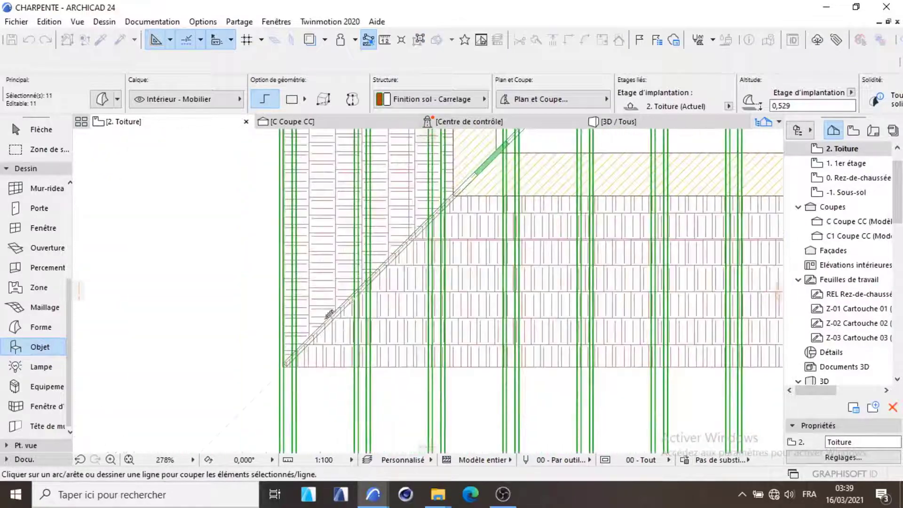
{"action": "left_click", "coordinate": [358, 385]}
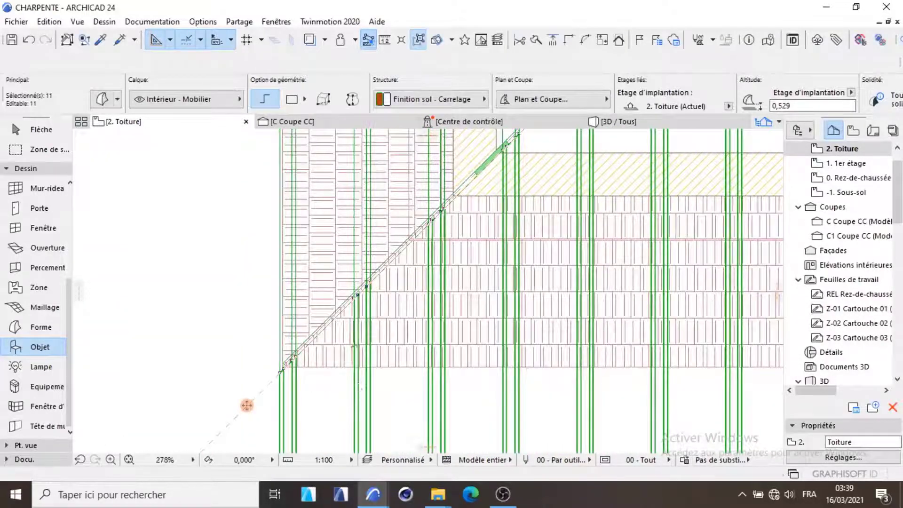
{"action": "scroll", "coordinate": [247, 406], "scroll_direction": "down", "scroll_amount": 8}
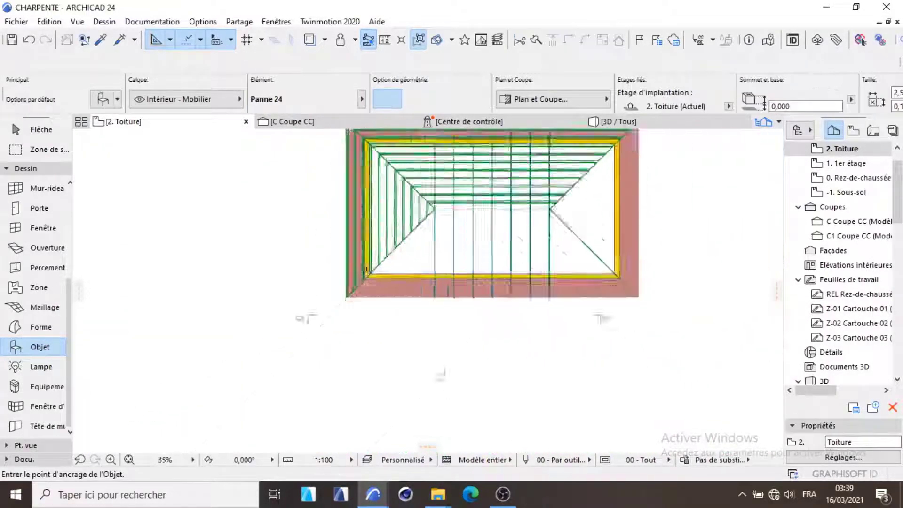
- Select all the purlins on the roof's upper slope, from the ridge out to the eave
{"action": "scroll", "coordinate": [621, 238], "scroll_direction": "up", "scroll_amount": 5}
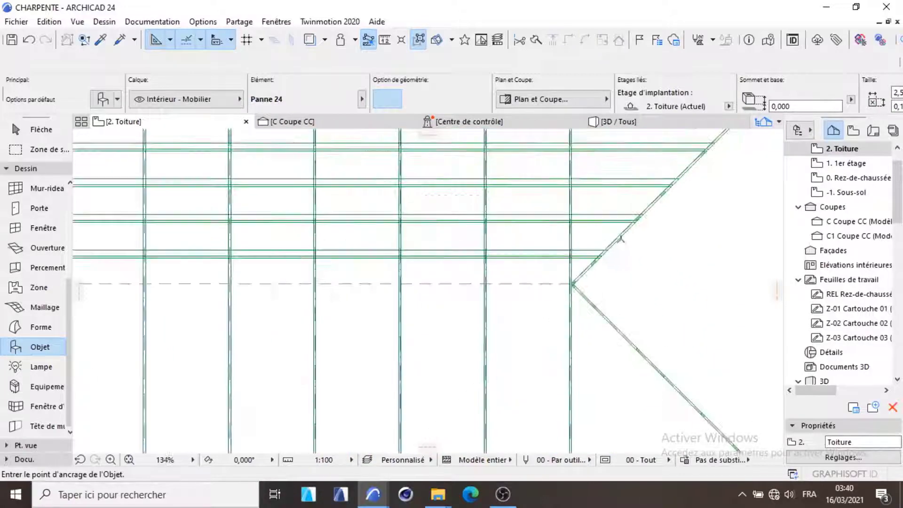
{"action": "left_click", "coordinate": [592, 256], "text": "shift"}
{"action": "left_click", "coordinate": [603, 220], "text": "shift"}
{"action": "scroll", "coordinate": [590, 227], "scroll_direction": "down", "scroll_amount": 6}
{"action": "scroll", "coordinate": [628, 181], "scroll_direction": "up", "scroll_amount": 6}
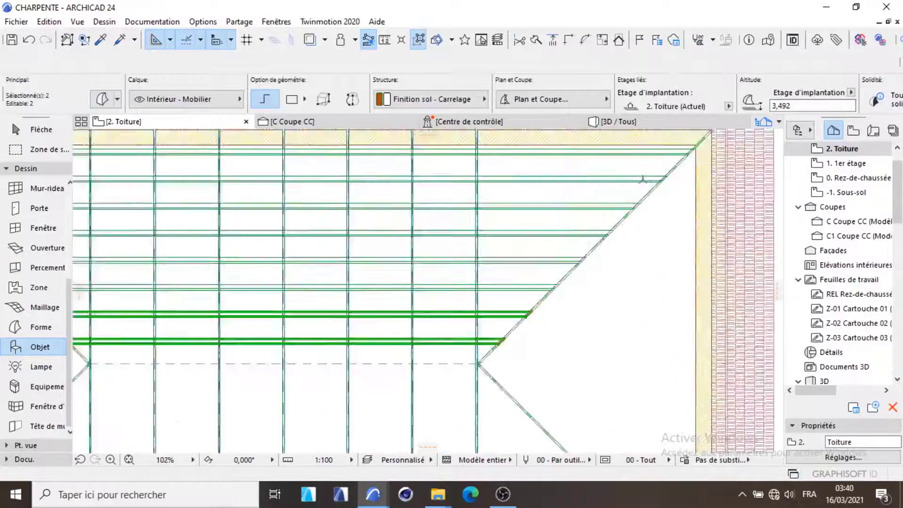
{"action": "left_click", "coordinate": [504, 315], "text": "shift"}
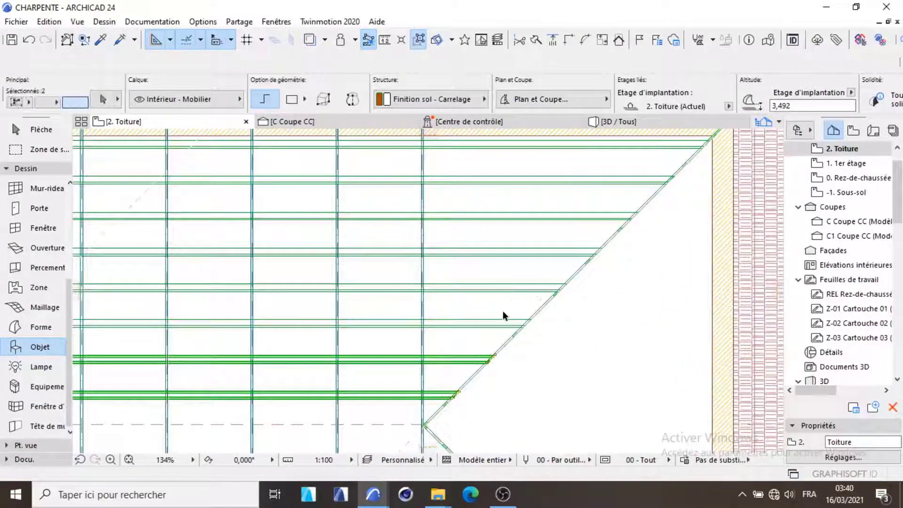
{"action": "left_click", "coordinate": [528, 287], "text": "shift"}
{"action": "left_click", "coordinate": [571, 250], "text": "shift"}
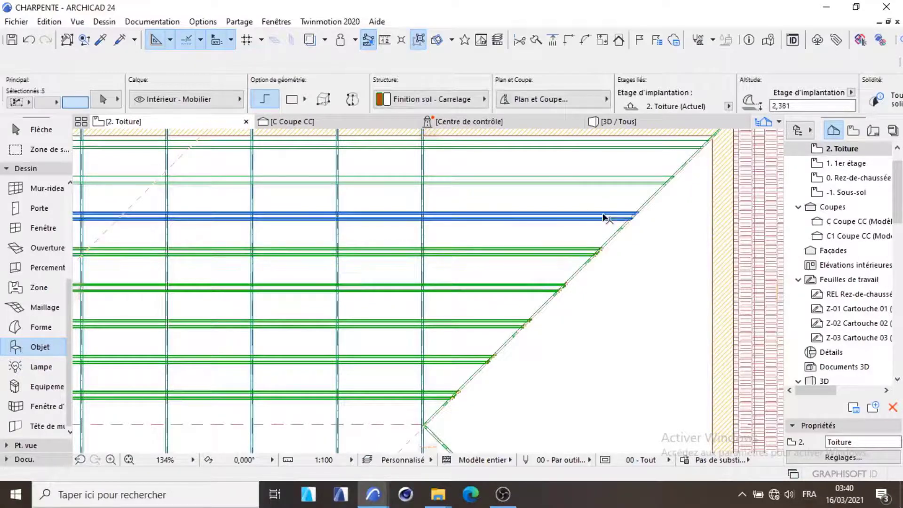
{"action": "left_click", "coordinate": [611, 215], "text": "shift"}
{"action": "left_click", "coordinate": [637, 181], "text": "shift"}
{"action": "scroll", "coordinate": [555, 239], "scroll_direction": "down", "scroll_amount": 4}
{"action": "scroll", "coordinate": [555, 239], "scroll_direction": "up", "scroll_amount": 4}
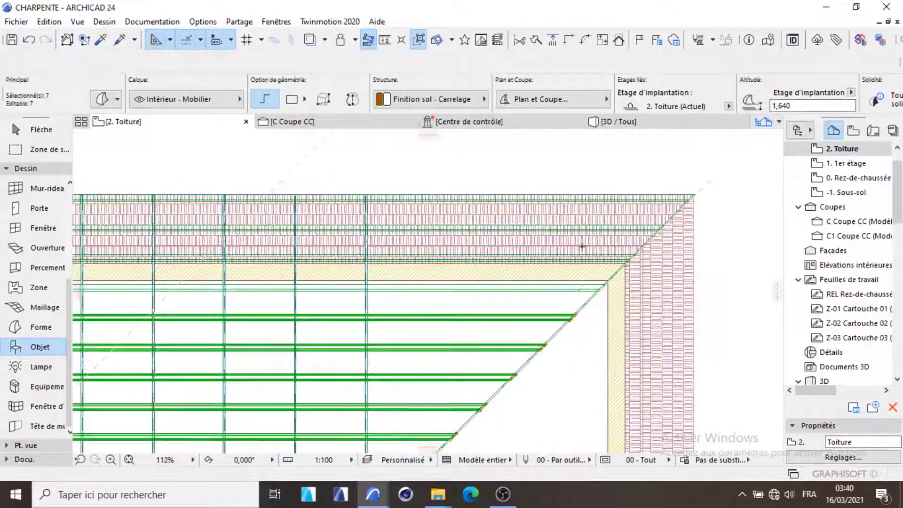
{"action": "left_click", "coordinate": [588, 292], "text": "shift"}
{"action": "scroll", "coordinate": [650, 217], "scroll_direction": "up", "scroll_amount": 2}
{"action": "scroll", "coordinate": [651, 217], "scroll_direction": "up", "scroll_amount": 4}
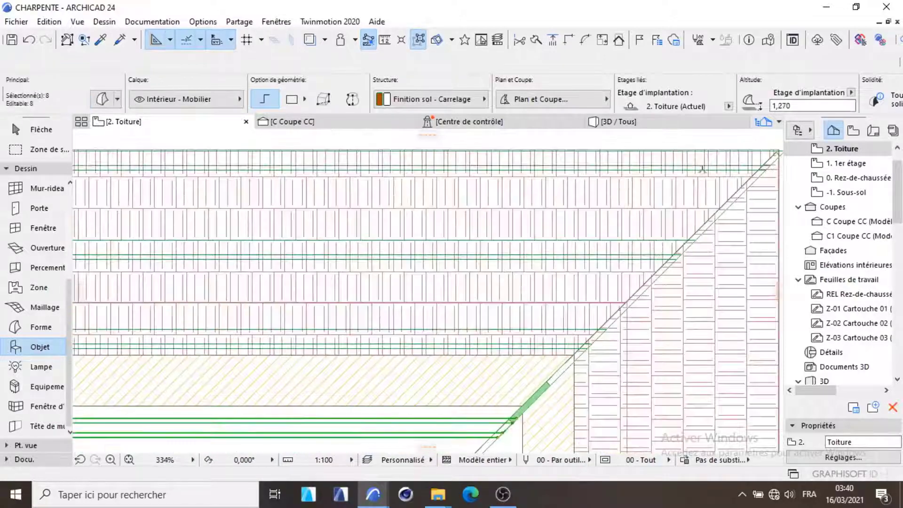
{"action": "left_click", "coordinate": [703, 171], "text": "shift"}
{"action": "left_click", "coordinate": [637, 258], "text": "shift"}
{"action": "scroll", "coordinate": [637, 258], "scroll_direction": "down", "scroll_amount": 2}
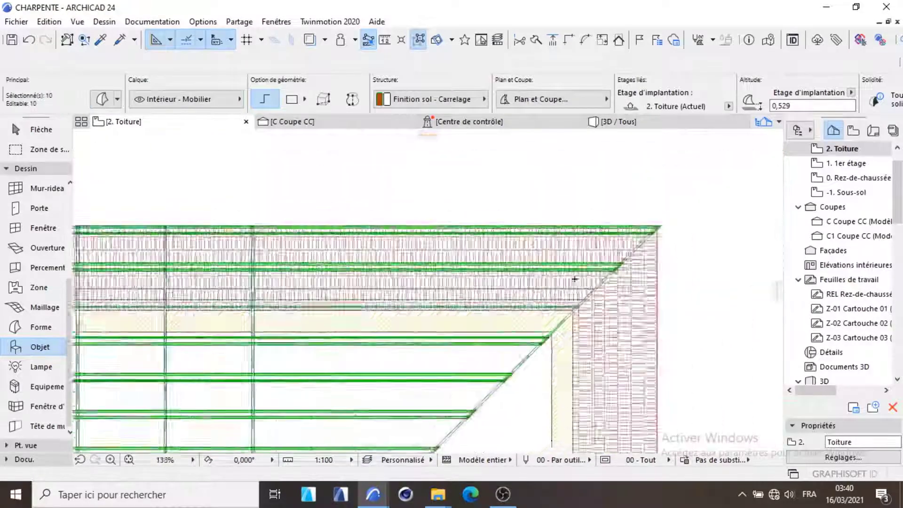
{"action": "scroll", "coordinate": [637, 258], "scroll_direction": "up", "scroll_amount": 1}
{"action": "left_click", "coordinate": [585, 312], "text": "shift"}
{"action": "scroll", "coordinate": [644, 246], "scroll_direction": "down", "scroll_amount": 5}
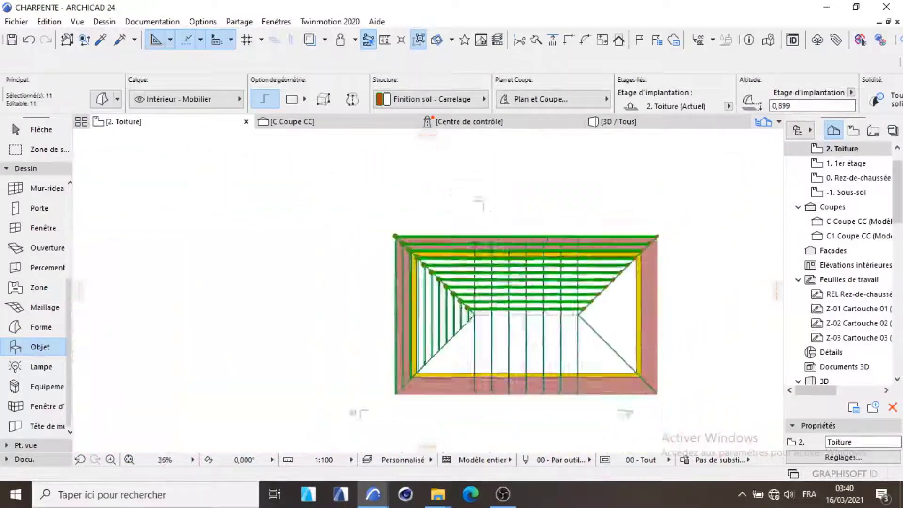
- Add all the left slope's purlins, from the ridge end out to the eave, to the selection
{"action": "scroll", "coordinate": [592, 303], "scroll_direction": "up", "scroll_amount": 5}
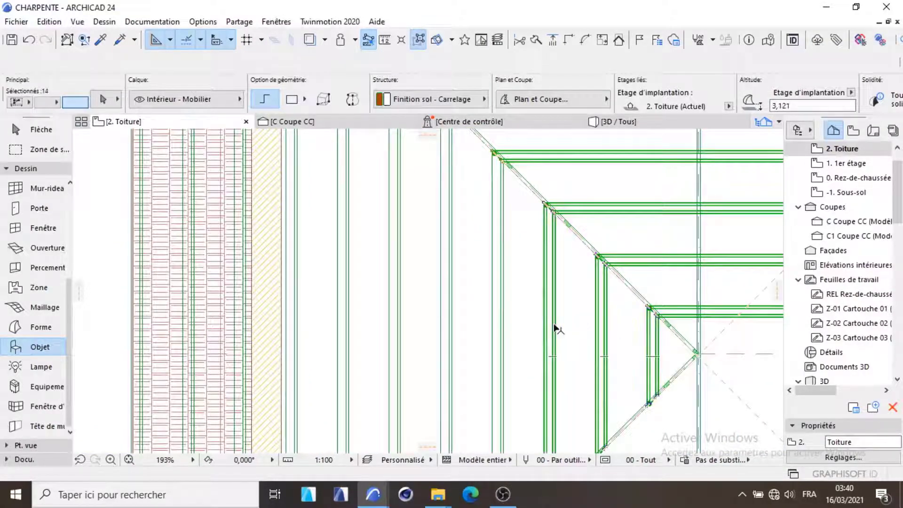
{"action": "left_click", "coordinate": [444, 292], "text": "shift"}
{"action": "left_click", "coordinate": [395, 271], "text": "shift"}
{"action": "scroll", "coordinate": [406, 274], "scroll_direction": "down", "scroll_amount": 4}
{"action": "scroll", "coordinate": [407, 245], "scroll_direction": "up", "scroll_amount": 5}
{"action": "left_click", "coordinate": [416, 237], "text": "shift"}
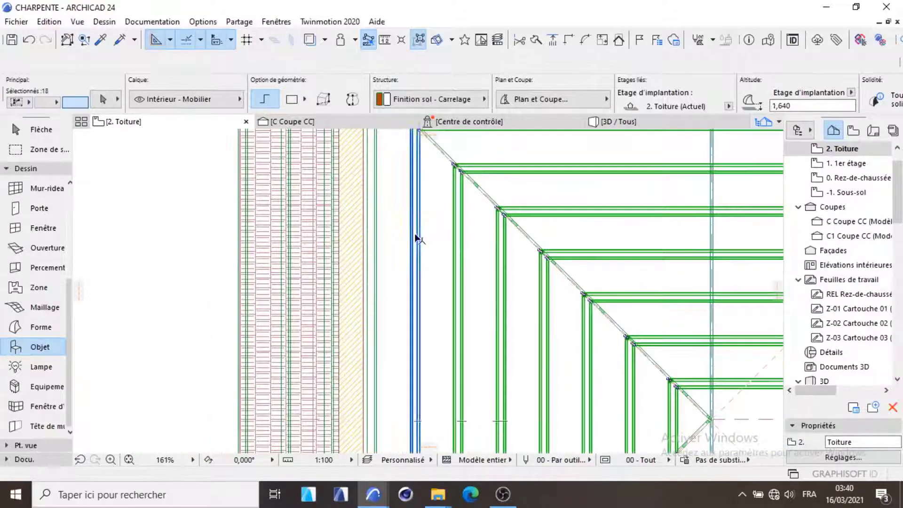
{"action": "scroll", "coordinate": [417, 238], "scroll_direction": "down", "scroll_amount": 5}
{"action": "scroll", "coordinate": [415, 230], "scroll_direction": "up", "scroll_amount": 4}
{"action": "left_click", "coordinate": [395, 214], "text": "shift"}
{"action": "scroll", "coordinate": [398, 221], "scroll_direction": "down", "scroll_amount": 4}
{"action": "scroll", "coordinate": [403, 235], "scroll_direction": "up", "scroll_amount": 9}
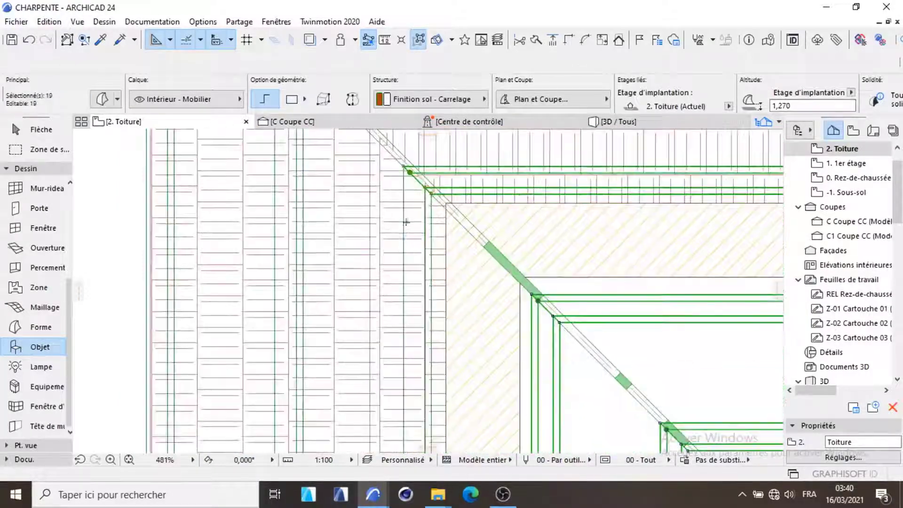
{"action": "left_click", "coordinate": [413, 228], "text": "shift"}
{"action": "scroll", "coordinate": [413, 231], "scroll_direction": "down", "scroll_amount": 9}
{"action": "scroll", "coordinate": [398, 240], "scroll_direction": "up", "scroll_amount": 4}
{"action": "scroll", "coordinate": [395, 242], "scroll_direction": "up", "scroll_amount": 4}
{"action": "left_click", "coordinate": [395, 199], "text": "shift"}
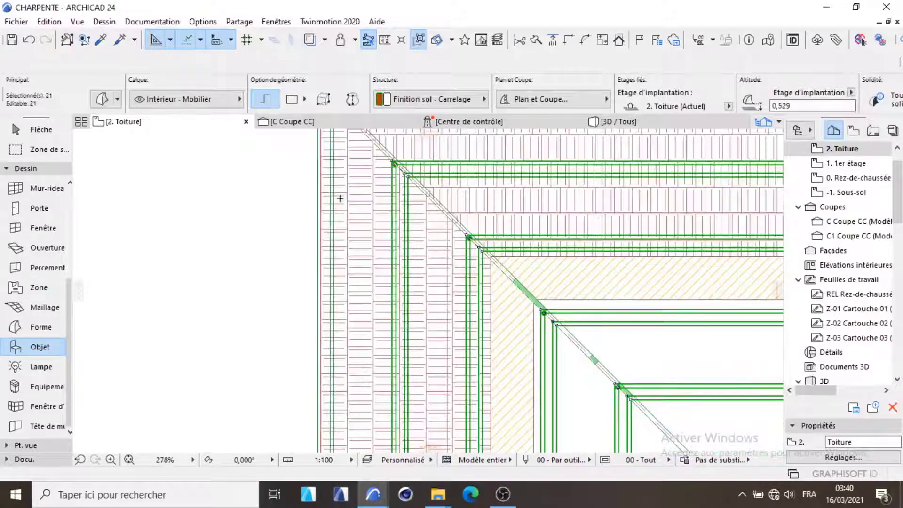
{"action": "left_click", "coordinate": [331, 202], "text": "shift"}
{"action": "scroll", "coordinate": [344, 229], "scroll_direction": "down", "scroll_amount": 7}
{"action": "scroll", "coordinate": [350, 189], "scroll_direction": "down", "scroll_amount": 3}
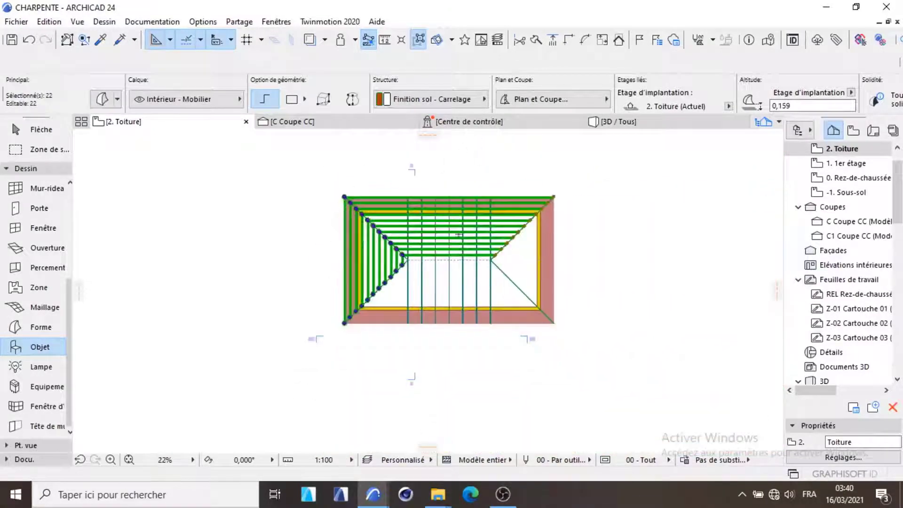
{"action": "scroll", "coordinate": [543, 218], "scroll_direction": "up", "scroll_amount": 3}
{"action": "scroll", "coordinate": [486, 243], "scroll_direction": "down", "scroll_amount": 2}
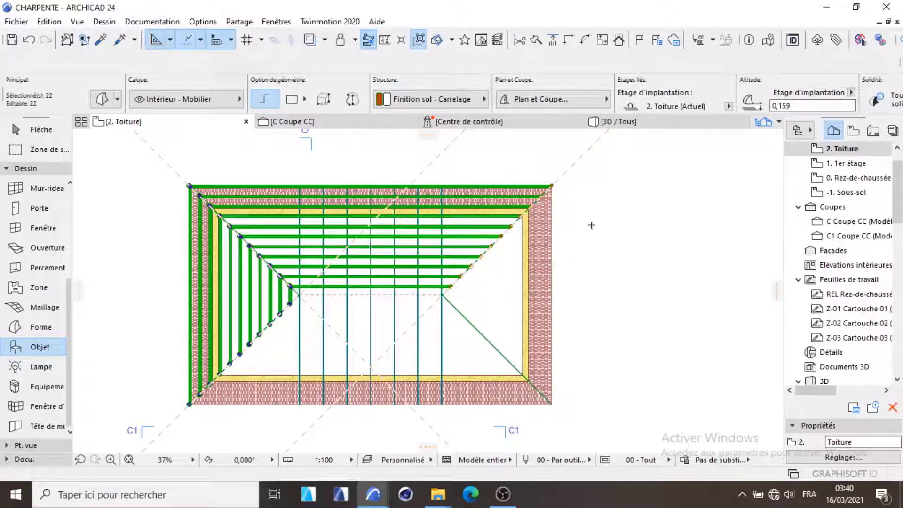
- Try to mirror a copy of the selected purlins about the roof's right edge, and undo the mirrored copy
{"action": "right_click", "coordinate": [636, 193]}
{"action": "mouse_move", "coordinate": [715, 254]}
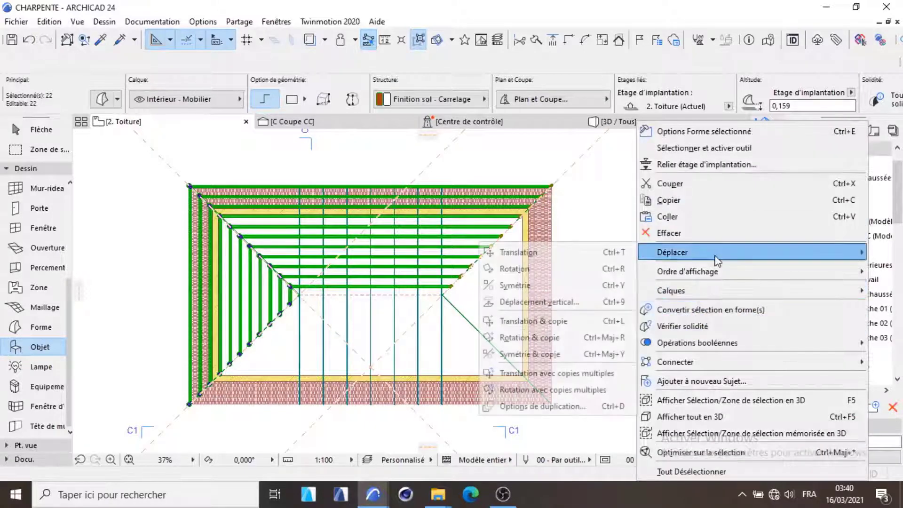
{"action": "left_click", "coordinate": [581, 354]}
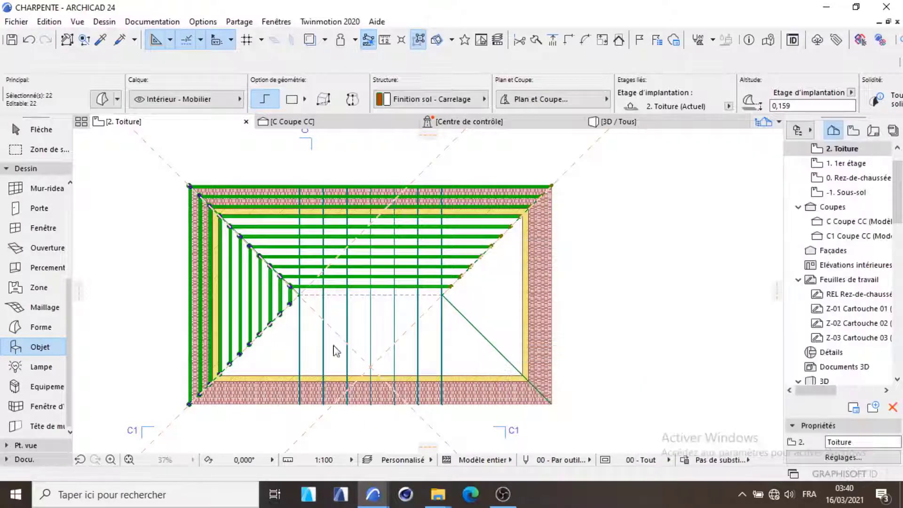
{"action": "left_click", "coordinate": [551, 186]}
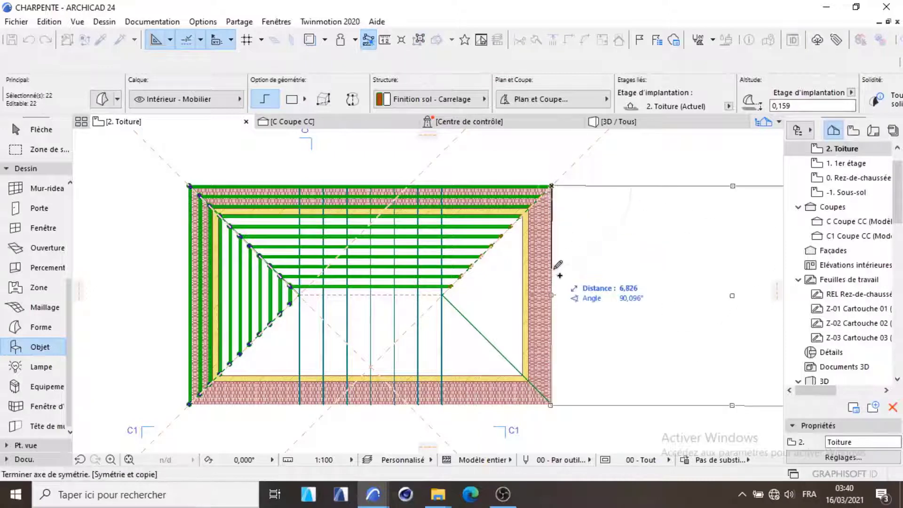
{"action": "left_click", "coordinate": [553, 269]}
{"action": "left_click", "coordinate": [418, 39]}
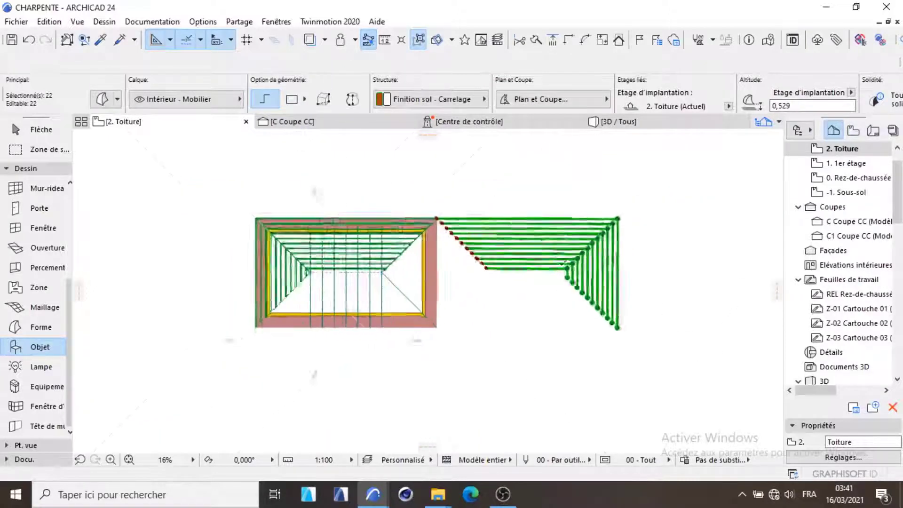
{"action": "scroll", "coordinate": [564, 264], "scroll_direction": "up", "scroll_amount": 2}
{"action": "key", "text": "ctrl+z"}
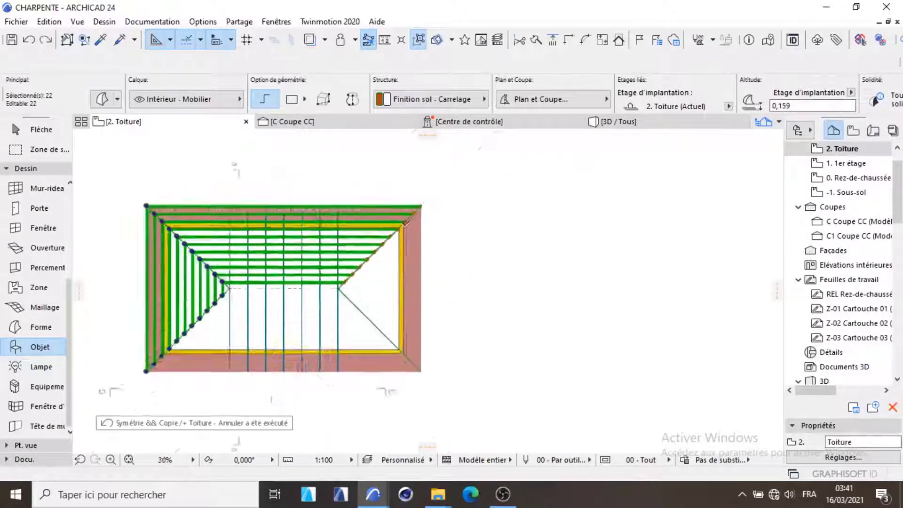
- Rotate a copy of the selected upper and left slope purlins half a turn about the upper-right roof corner
{"action": "scroll", "coordinate": [424, 203], "scroll_direction": "up", "scroll_amount": 4}
{"action": "right_click", "coordinate": [493, 181]}
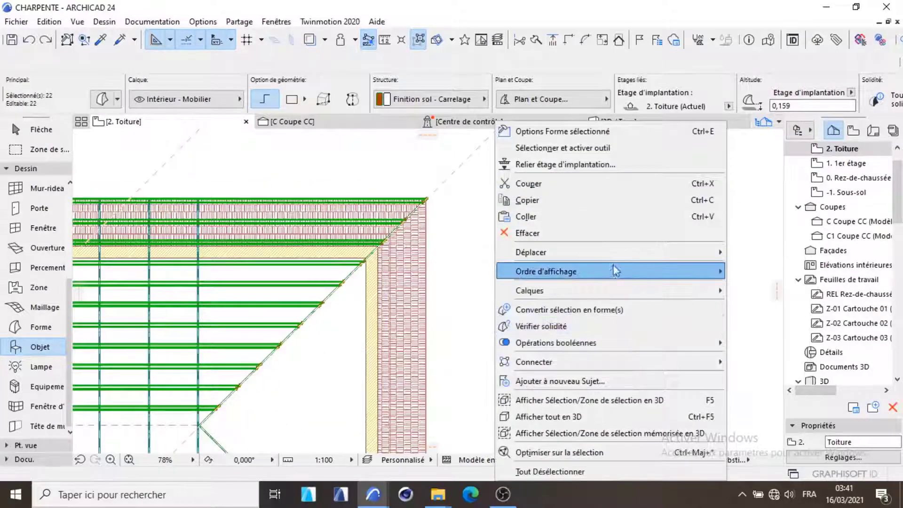
{"action": "mouse_move", "coordinate": [622, 254]}
{"action": "left_click", "coordinate": [746, 335]}
{"action": "scroll", "coordinate": [441, 208], "scroll_direction": "up", "scroll_amount": 4}
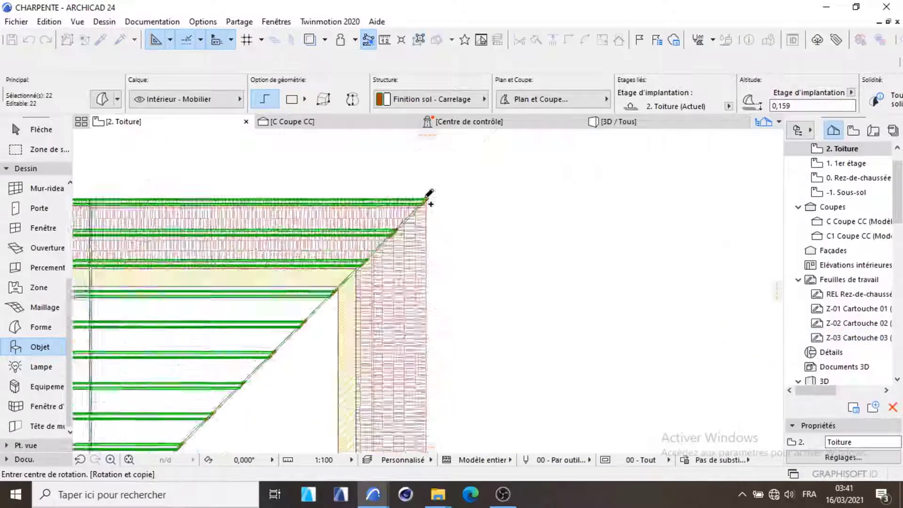
{"action": "left_click", "coordinate": [430, 194]}
{"action": "scroll", "coordinate": [530, 198], "scroll_direction": "down", "scroll_amount": 3}
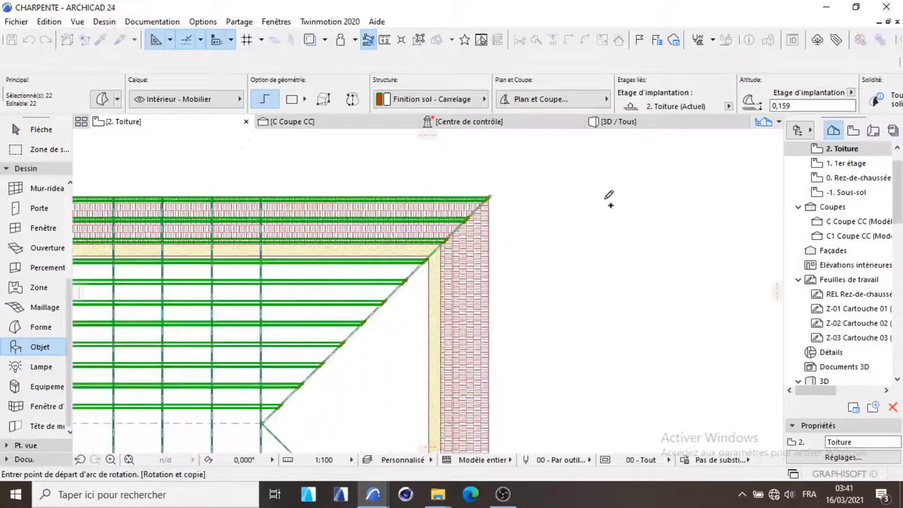
{"action": "left_click", "coordinate": [638, 197]}
{"action": "scroll", "coordinate": [514, 338], "scroll_direction": "down", "scroll_amount": 3}
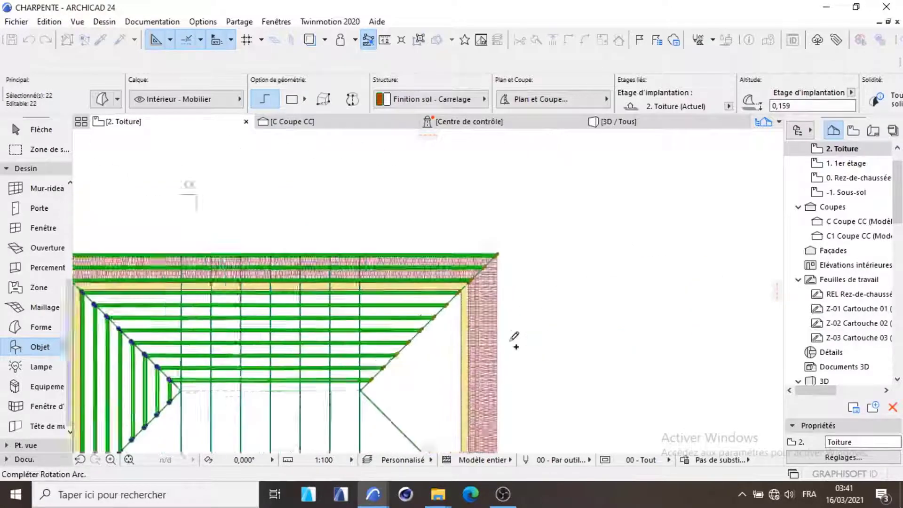
{"action": "scroll", "coordinate": [450, 343], "scroll_direction": "down", "scroll_amount": 1}
{"action": "scroll", "coordinate": [449, 343], "scroll_direction": "down", "scroll_amount": 2}
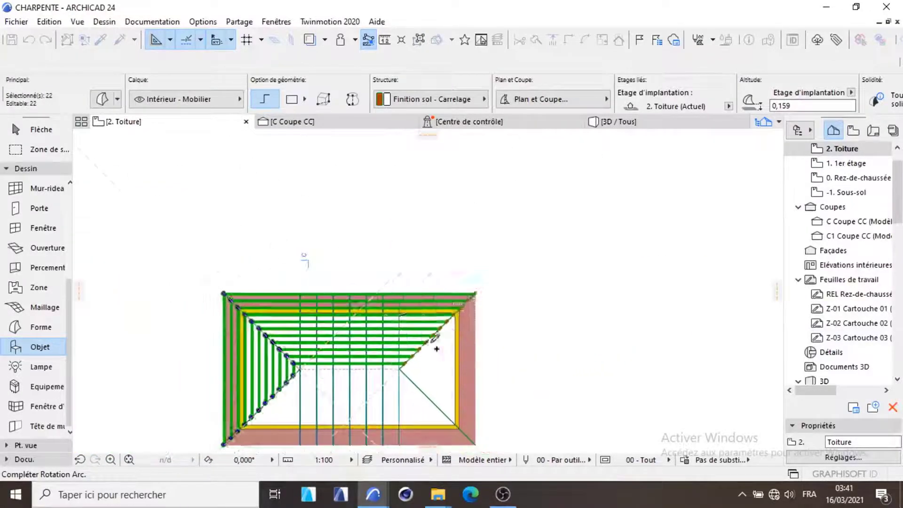
{"action": "left_click", "coordinate": [348, 278]}
{"action": "scroll", "coordinate": [348, 279], "scroll_direction": "down", "scroll_amount": 2}
{"action": "scroll", "coordinate": [572, 195], "scroll_direction": "up", "scroll_amount": 4}
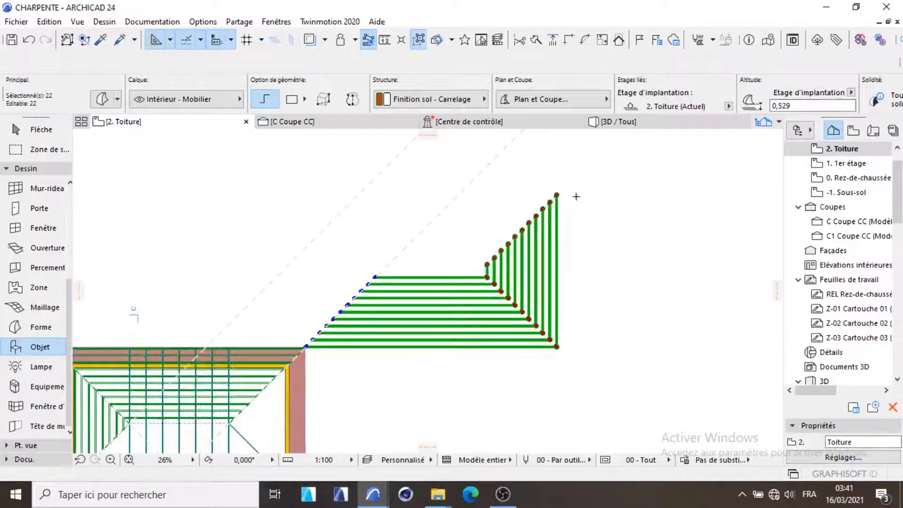
- Move the rotated purlins so their outermost mitred end meets the upper slope's outer purlin at the upper-right roof corner
{"action": "key", "text": "ctrl+d"}
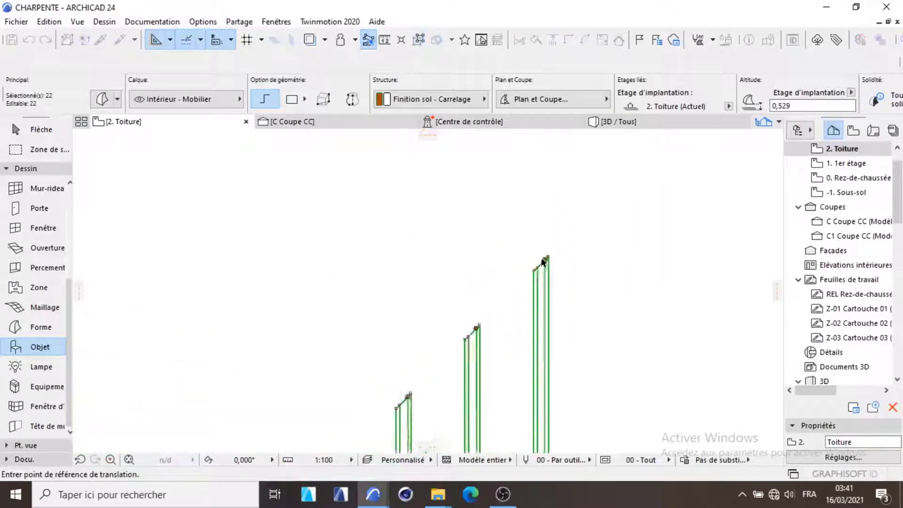
{"action": "left_click", "coordinate": [564, 250]}
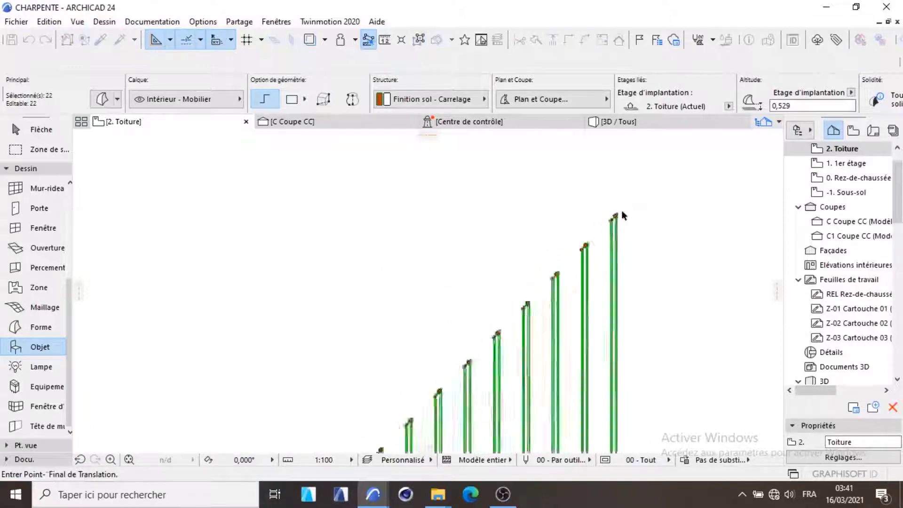
{"action": "scroll", "coordinate": [530, 267], "scroll_direction": "up", "scroll_amount": 8}
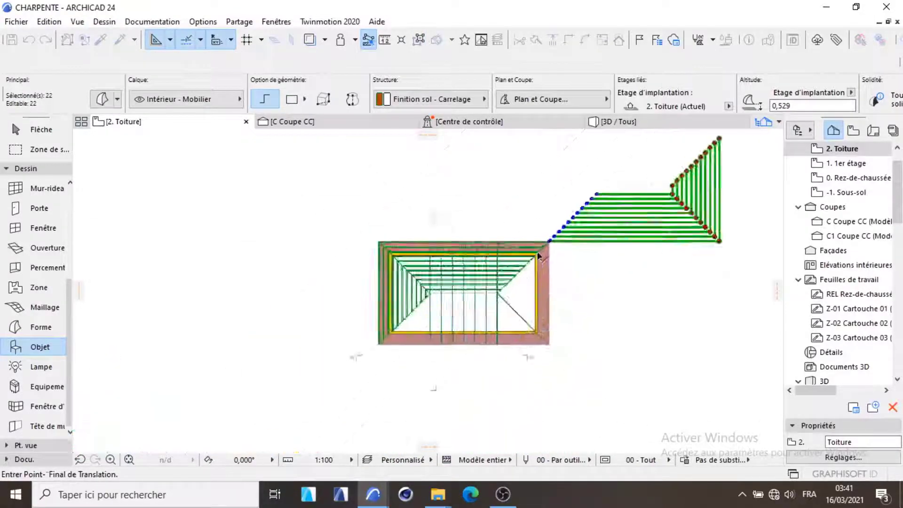
{"action": "scroll", "coordinate": [530, 267], "scroll_direction": "down", "scroll_amount": 5}
{"action": "scroll", "coordinate": [538, 237], "scroll_direction": "up", "scroll_amount": 9}
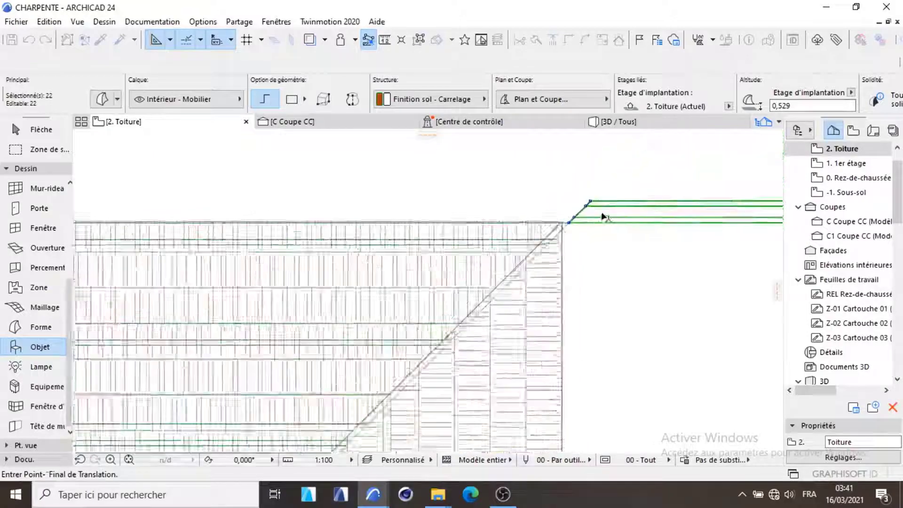
{"action": "scroll", "coordinate": [572, 242], "scroll_direction": "up", "scroll_amount": 2}
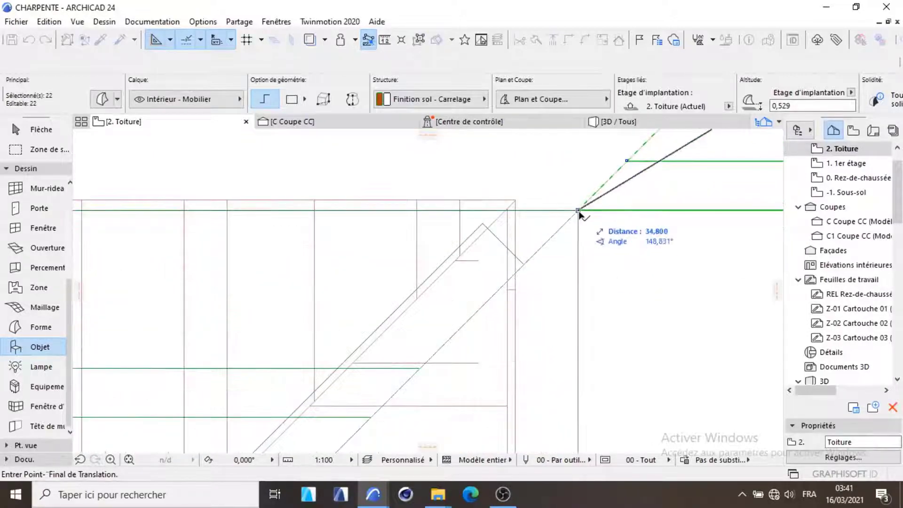
{"action": "left_click", "coordinate": [577, 210]}
{"action": "scroll", "coordinate": [496, 199], "scroll_direction": "down", "scroll_amount": 6}
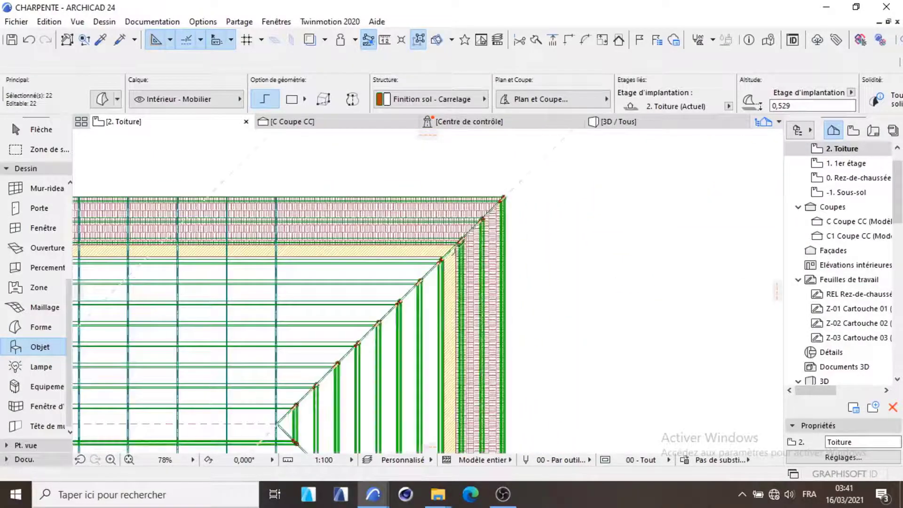
- Examine how the moved purlins' mitred ends line up along the upper-right and lower-left hips
{"action": "scroll", "coordinate": [496, 200], "scroll_direction": "up", "scroll_amount": 4}
{"action": "scroll", "coordinate": [431, 250], "scroll_direction": "up", "scroll_amount": 1}
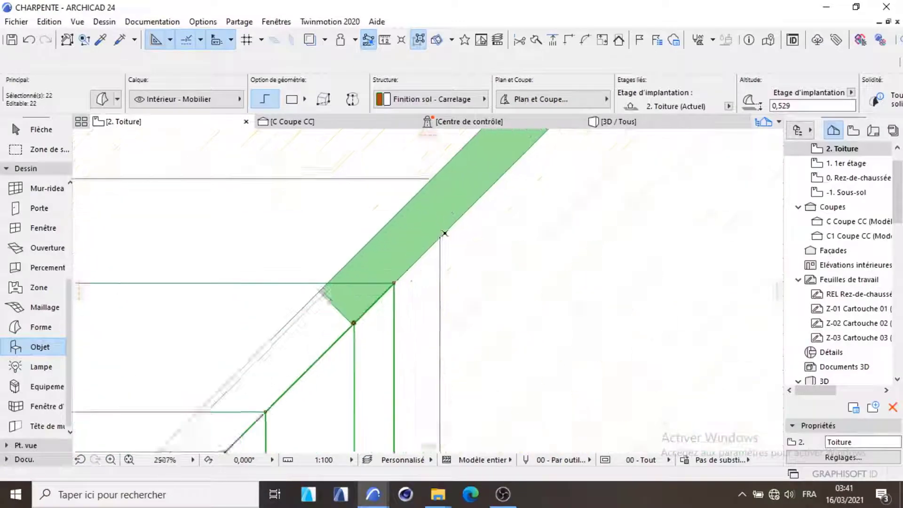
{"action": "scroll", "coordinate": [284, 432], "scroll_direction": "up", "scroll_amount": 10}
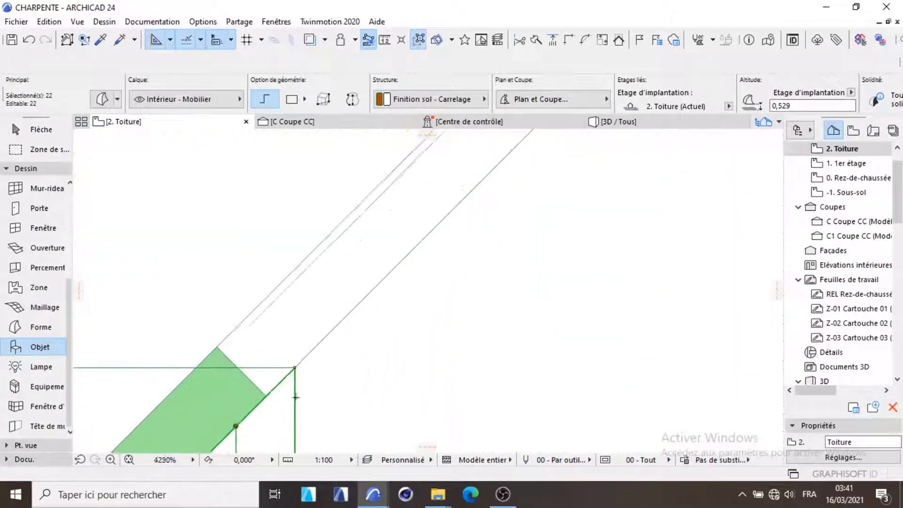
{"action": "scroll", "coordinate": [430, 257], "scroll_direction": "down", "scroll_amount": 20}
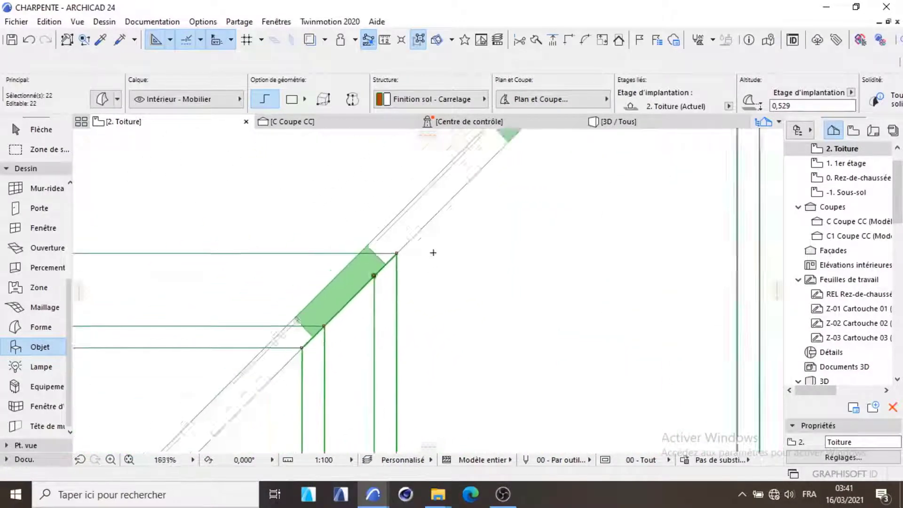
{"action": "scroll", "coordinate": [385, 297], "scroll_direction": "up", "scroll_amount": 6}
{"action": "scroll", "coordinate": [281, 334], "scroll_direction": "up", "scroll_amount": 15}
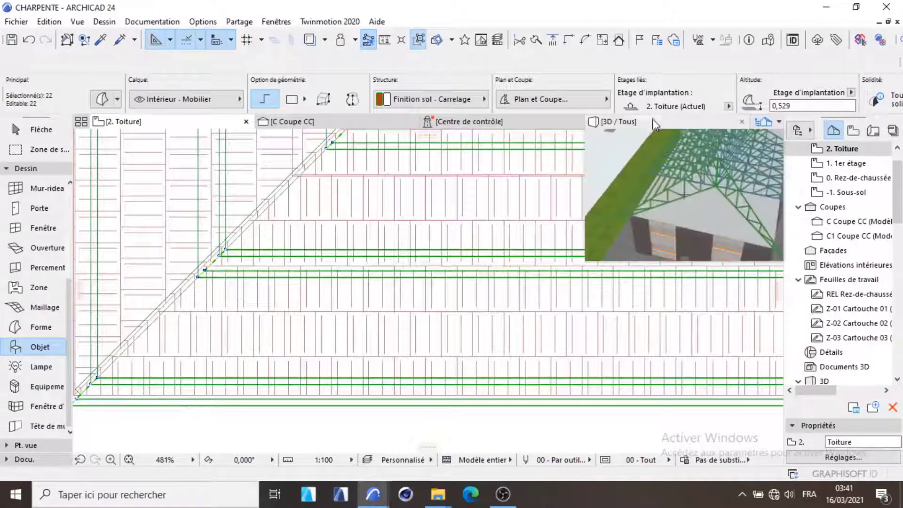
- Examine the purlins on all four slopes of the hipped roof in 3D, from close up at the hips and around the whole building
{"action": "left_click", "coordinate": [649, 123]}
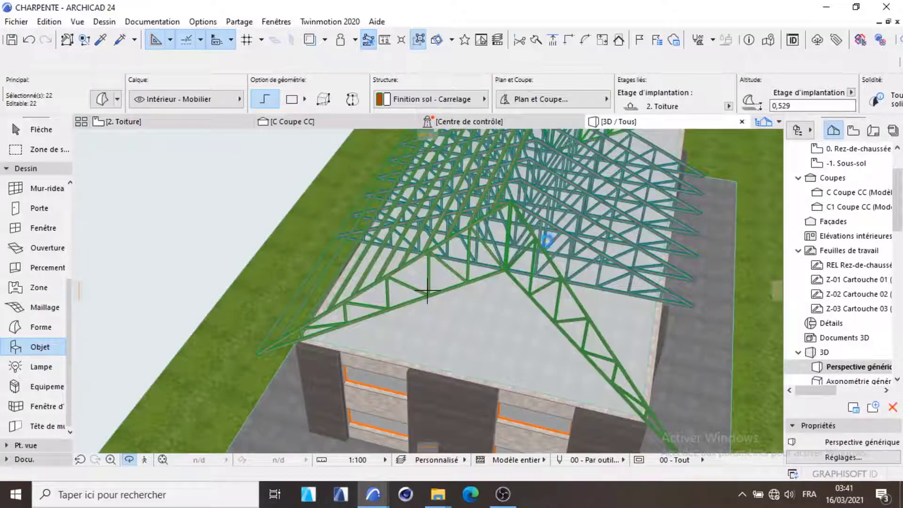
{"action": "scroll", "coordinate": [525, 280], "scroll_direction": "down", "scroll_amount": 3}
{"action": "left_click_drag", "start_coordinate": [525, 280], "coordinate": [365, 205]}
{"action": "scroll", "coordinate": [554, 269], "scroll_direction": "up", "scroll_amount": 6}
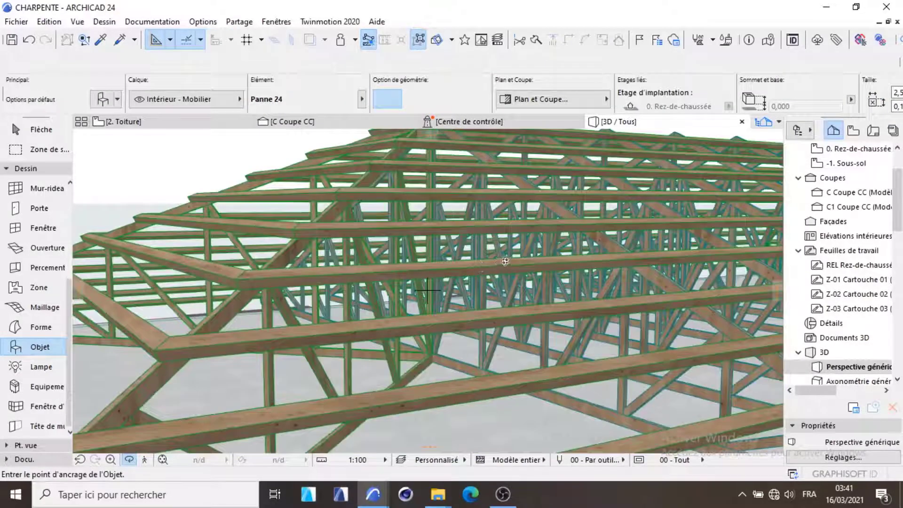
{"action": "scroll", "coordinate": [505, 262], "scroll_direction": "down", "scroll_amount": 8}
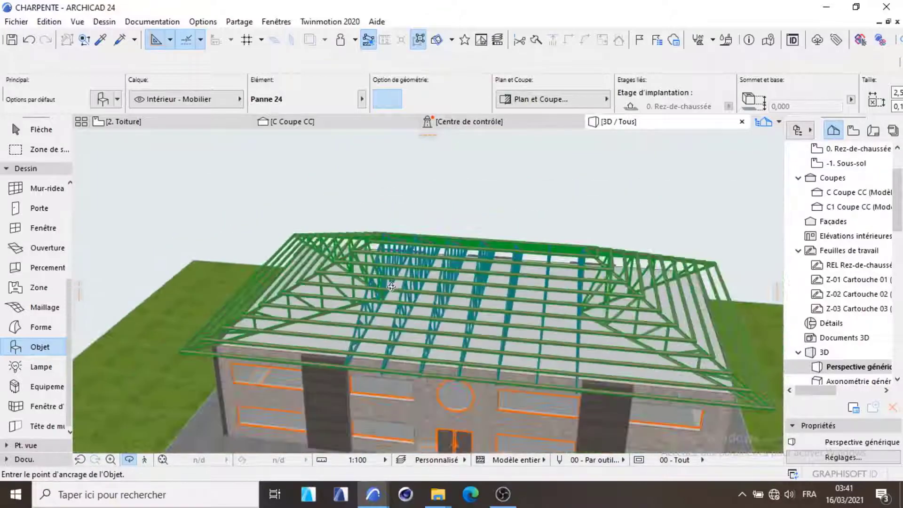
{"action": "scroll", "coordinate": [471, 293], "scroll_direction": "up", "scroll_amount": 3}
{"action": "left_click_drag", "start_coordinate": [549, 284], "coordinate": [510, 297]}
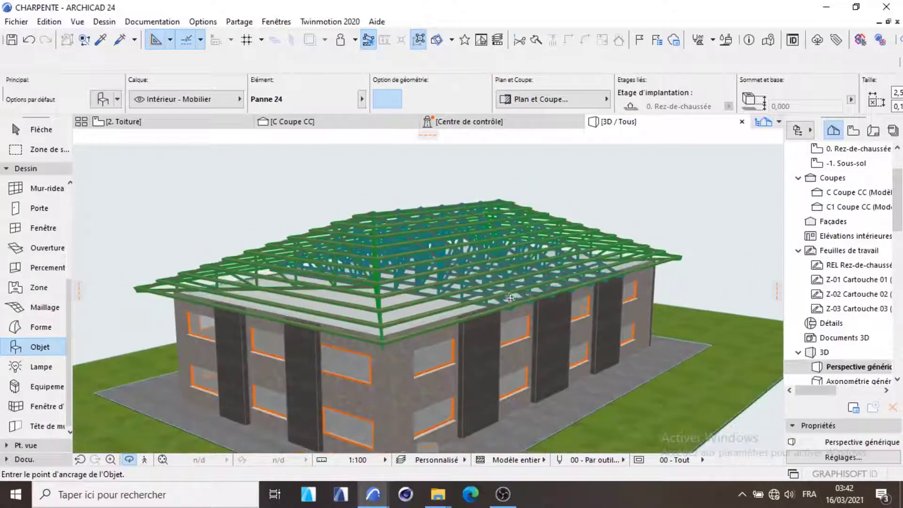
{"action": "left_click_drag", "start_coordinate": [570, 322], "coordinate": [444, 301]}
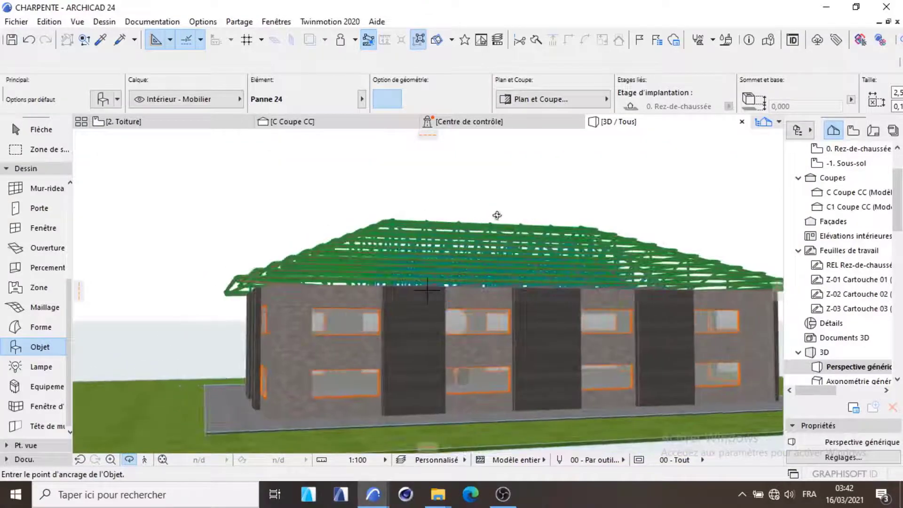
{"action": "left_click_drag", "start_coordinate": [496, 210], "coordinate": [373, 281]}
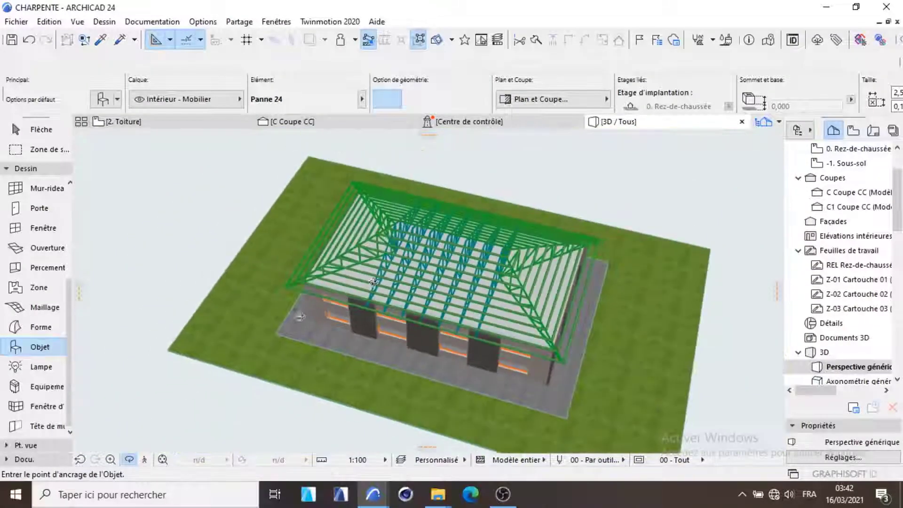
{"action": "scroll", "coordinate": [475, 234], "scroll_direction": "up", "scroll_amount": 3}
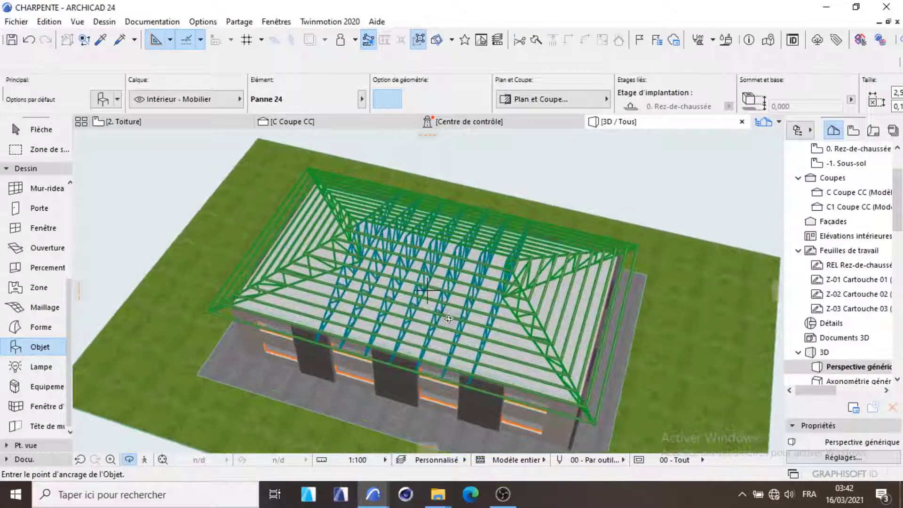
{"action": "left_click_drag", "start_coordinate": [448, 318], "coordinate": [512, 271]}
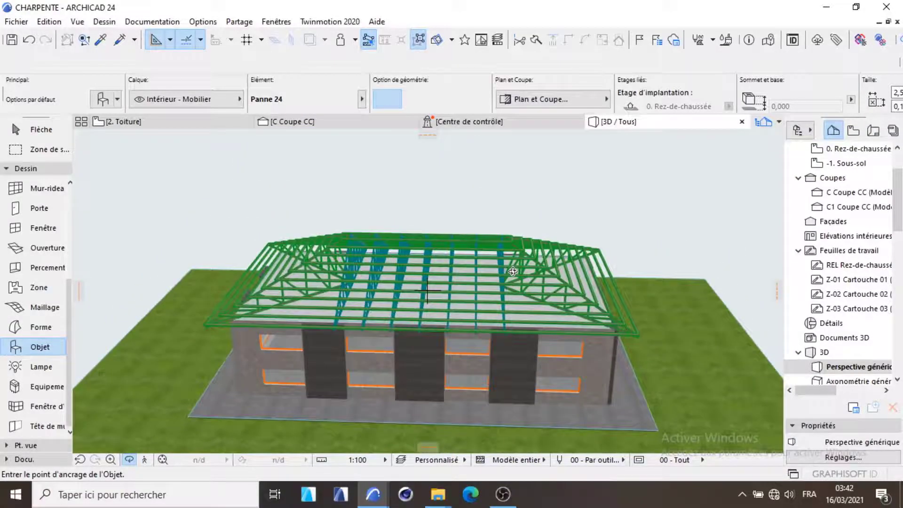